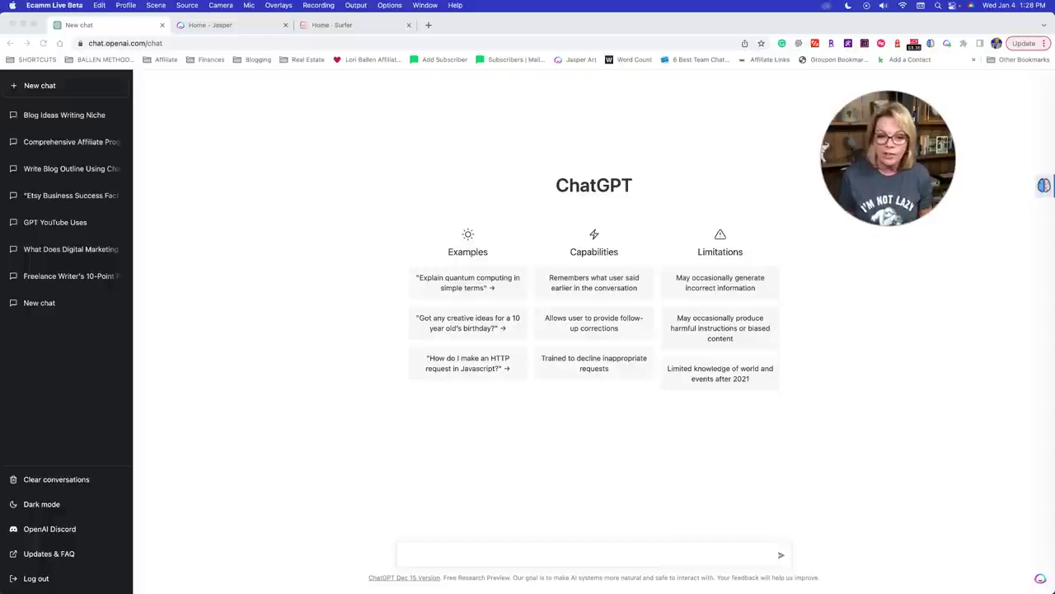
# - Ask ChatGPT: "give me some ideas about blog topics for a digital marketing niche website"
pyautogui.click(502, 495)
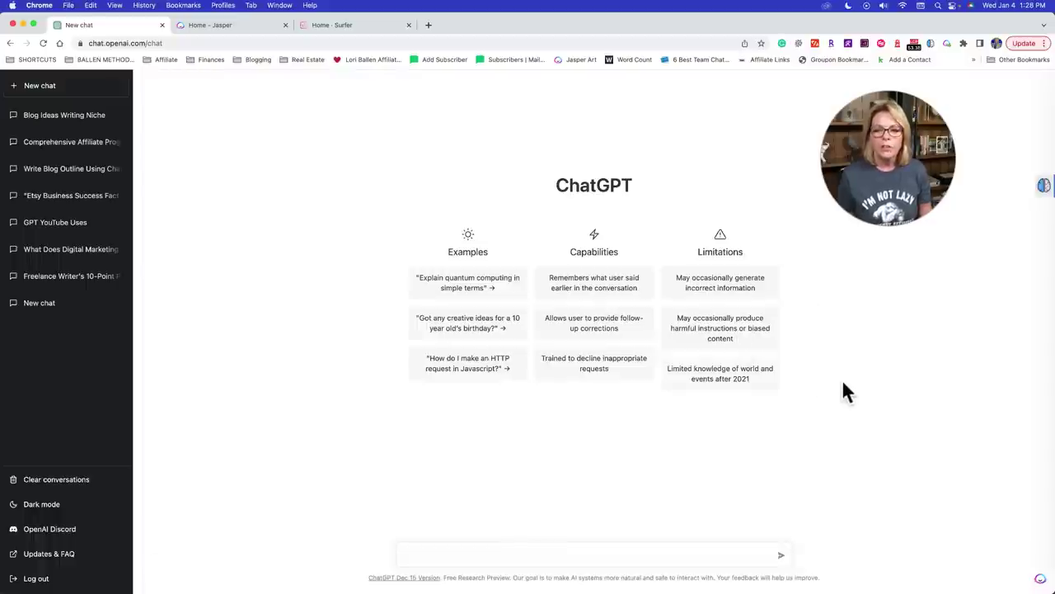
pyautogui.click(557, 554)
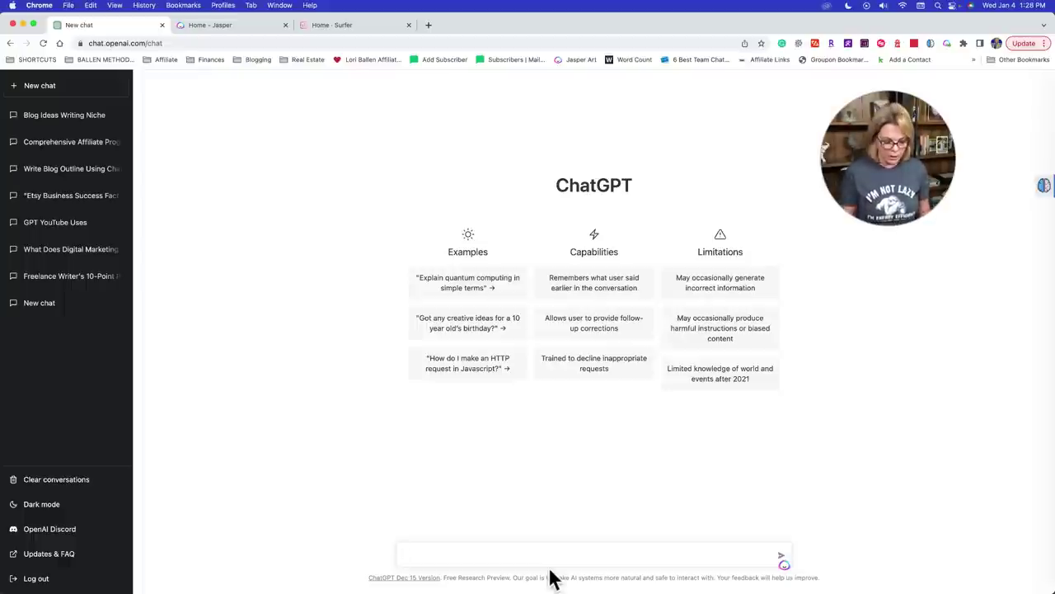
pyautogui.write('give ')
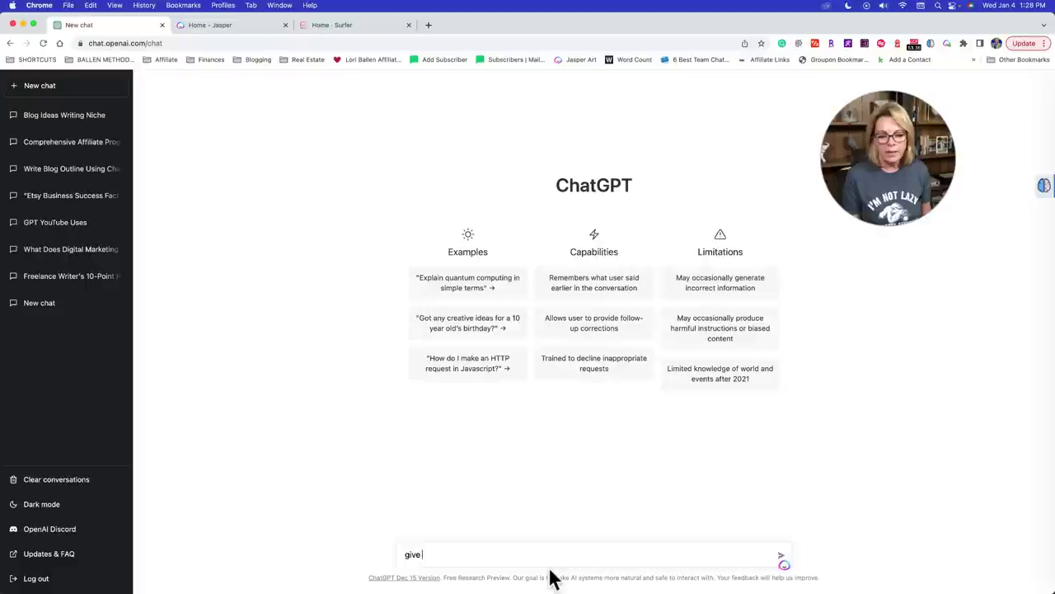
pyautogui.write('me some ideas about ')
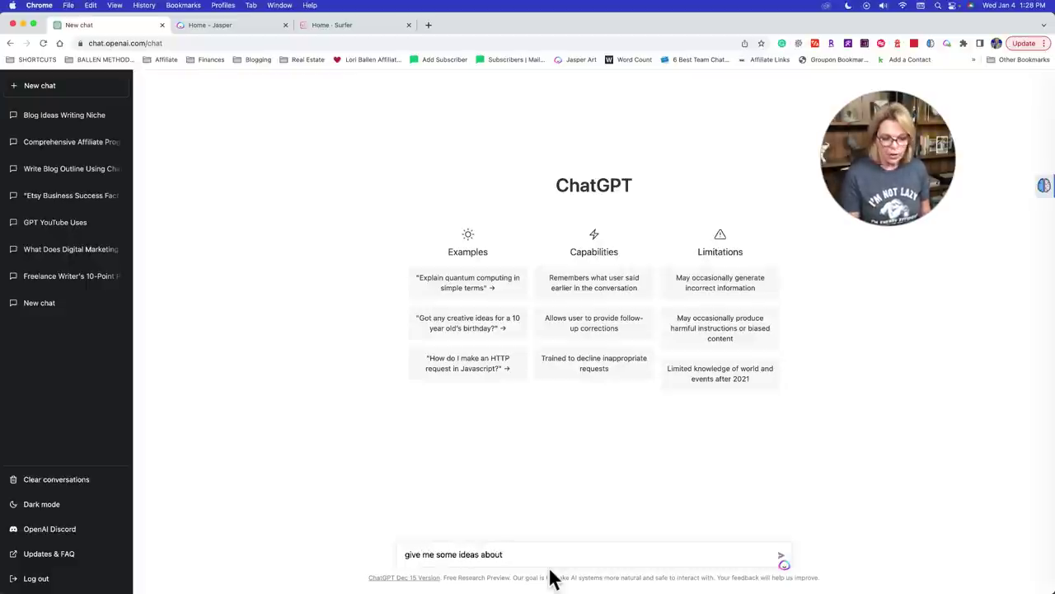
pyautogui.write('blog t')
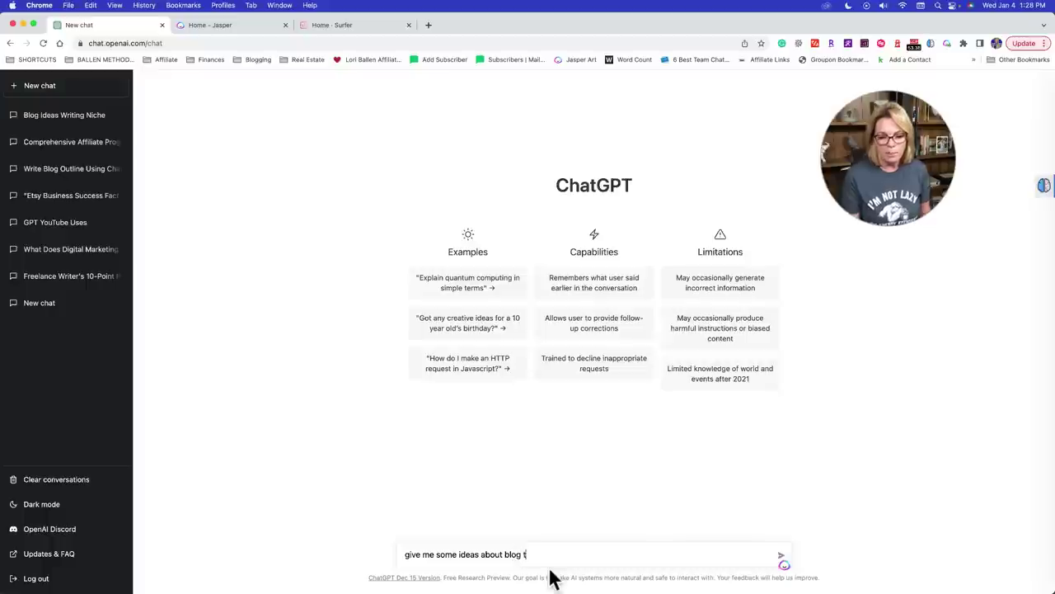
pyautogui.write('opics for a')
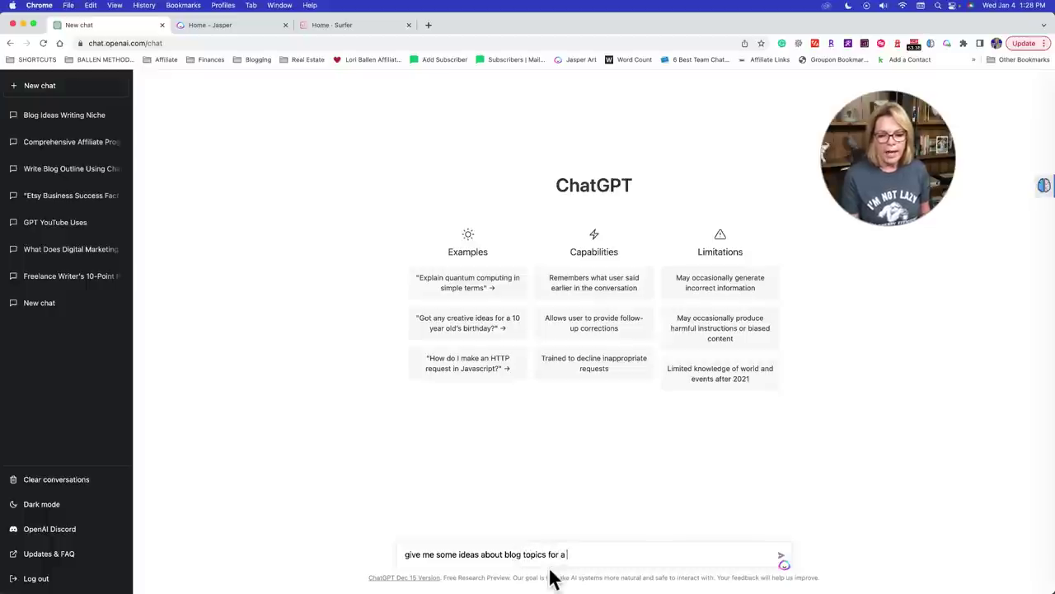
pyautogui.write(' website')
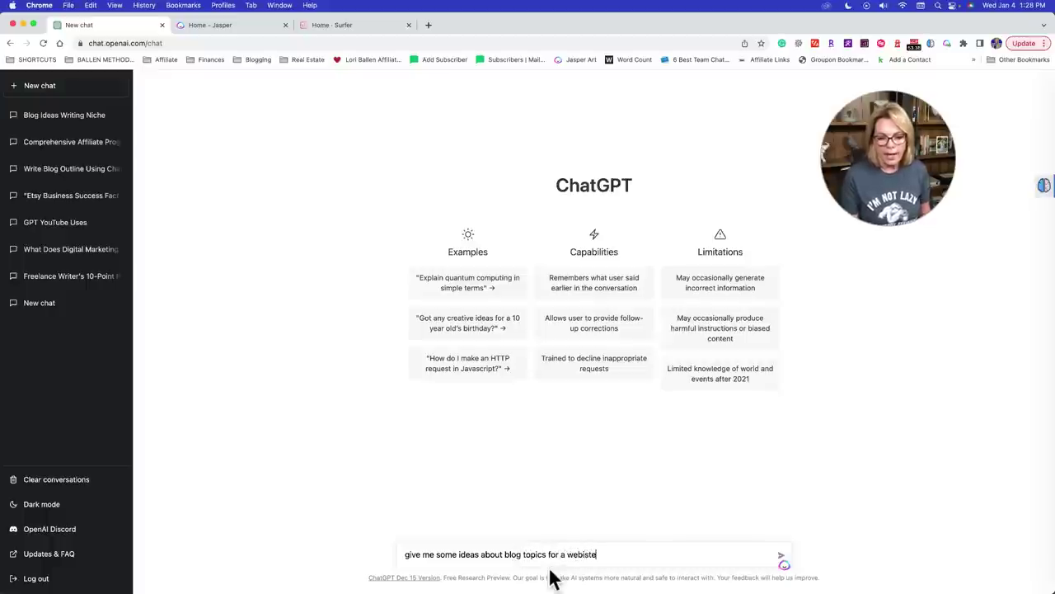
pyautogui.press('BackSpace')
pyautogui.press('BackSpace')
pyautogui.press('BackSpace')
pyautogui.press('BackSpace')
pyautogui.press('BackSpace')
pyautogui.press('BackSpace')
pyautogui.press('BackSpace')
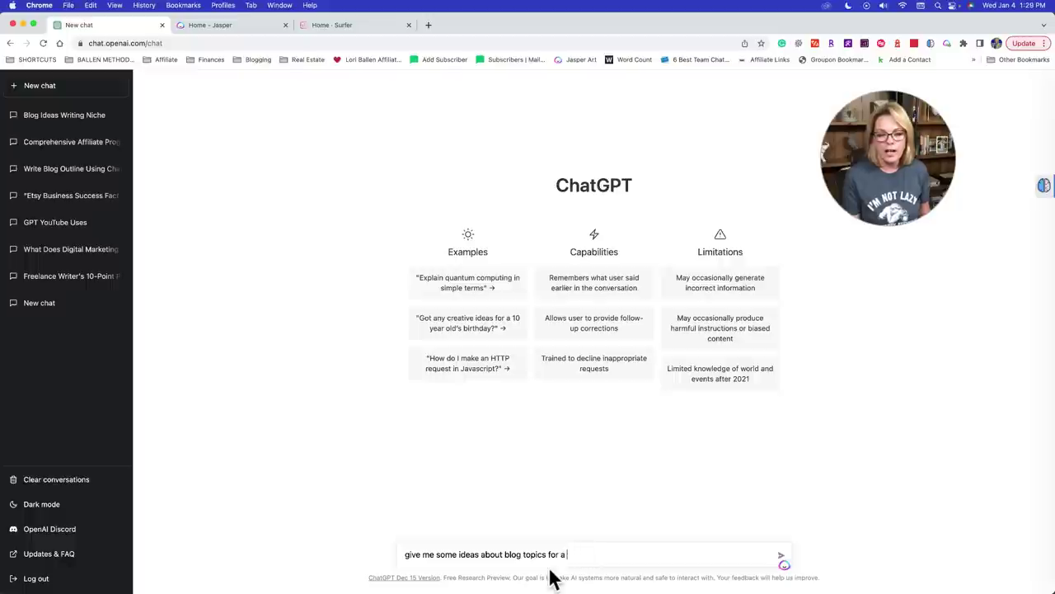
pyautogui.write('dig')
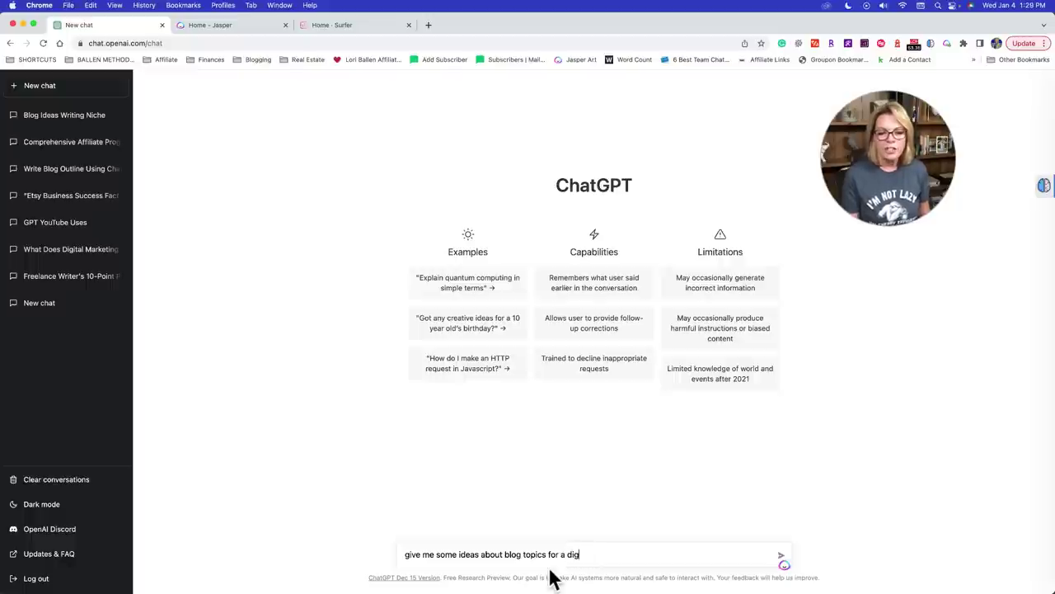
pyautogui.write('ital marketing niche website')
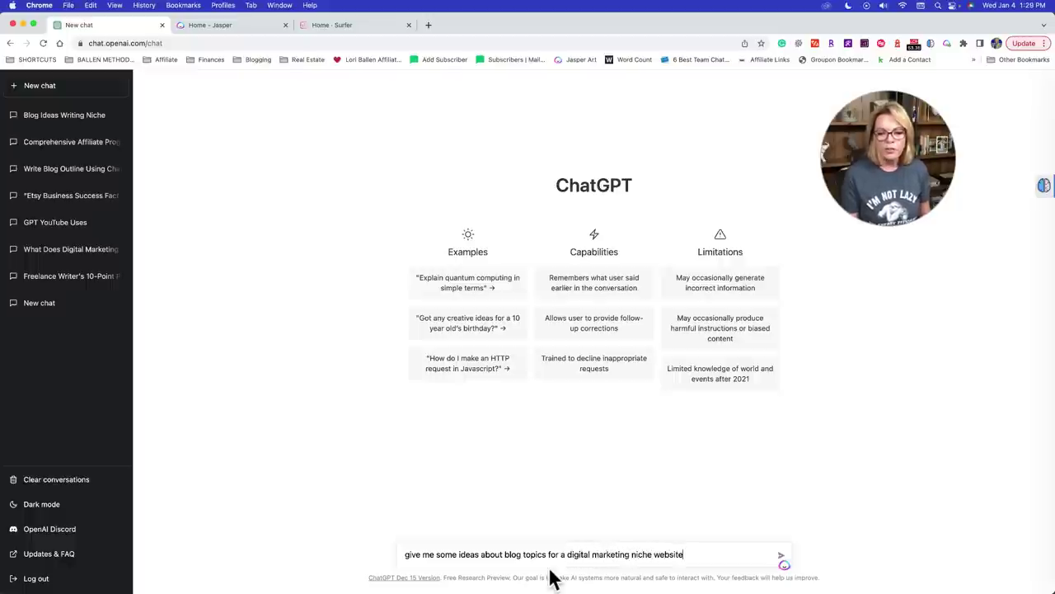
pyautogui.press('Return')
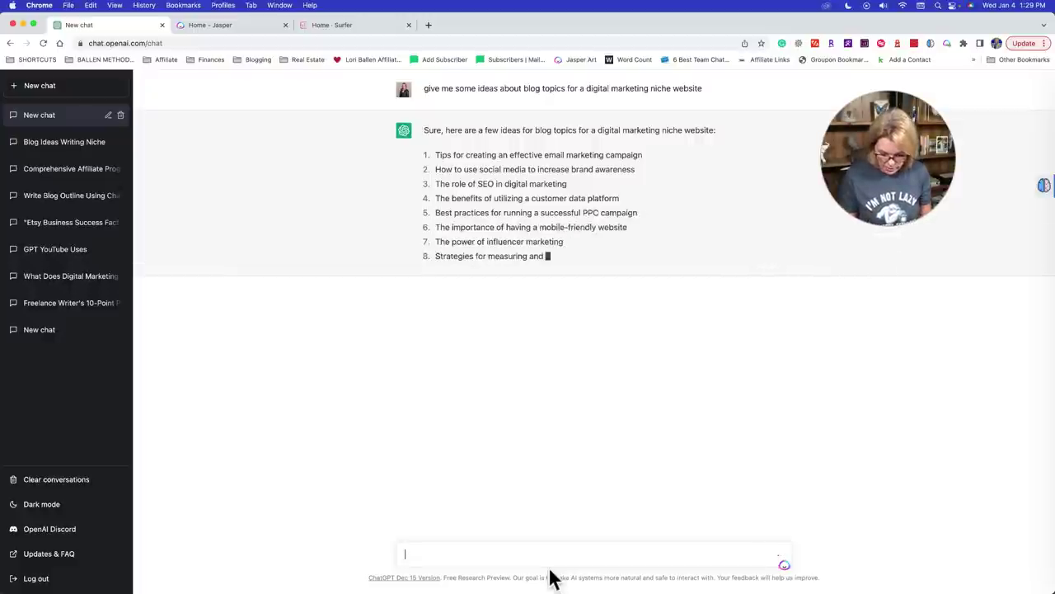
# - Send the follow-up prompt "let's go with #1 but give me a few more creative title ideas"
pyautogui.press('super+equal')
pyautogui.press('super+equal')
pyautogui.press('super+equal')
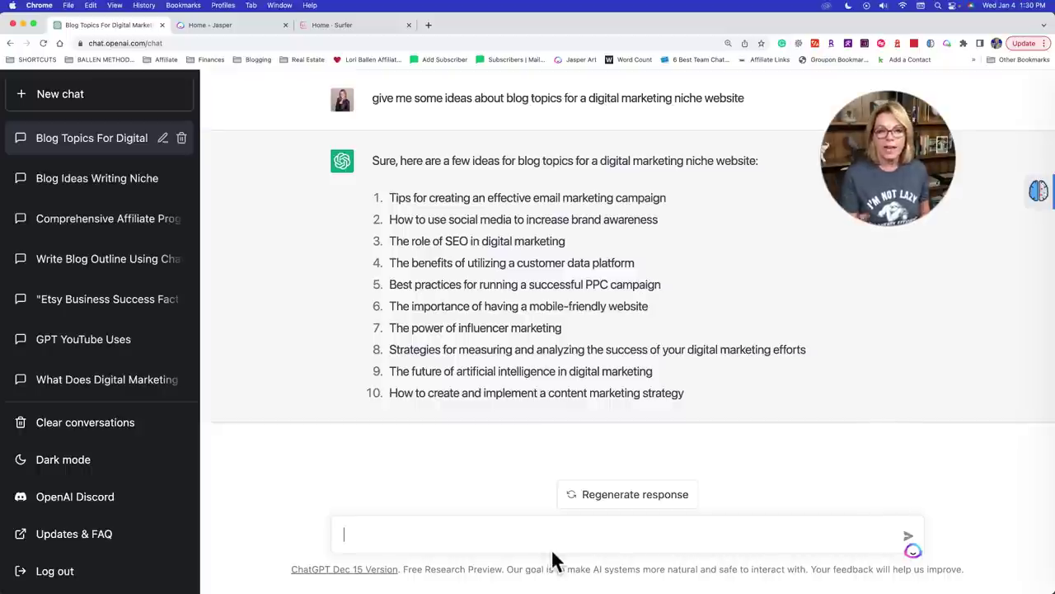
pyautogui.write("let's ")
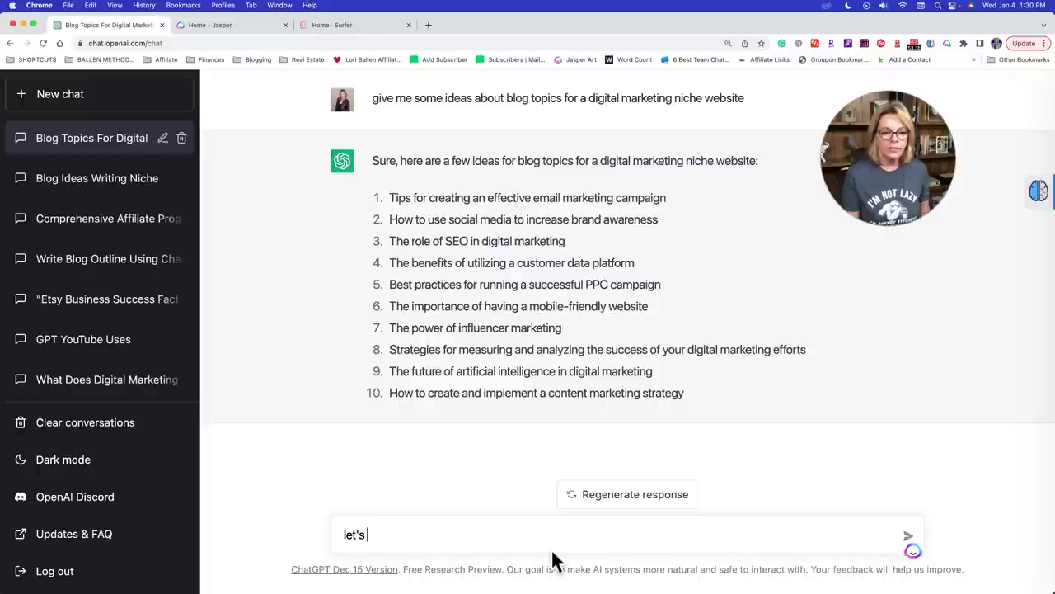
pyautogui.write('go with #1')
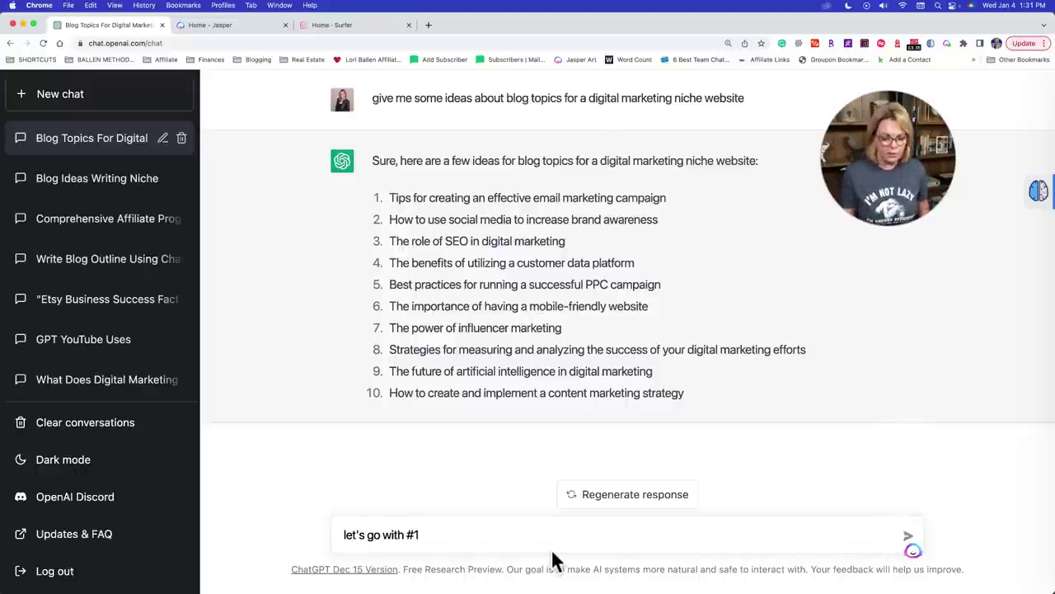
pyautogui.write('but give mea')
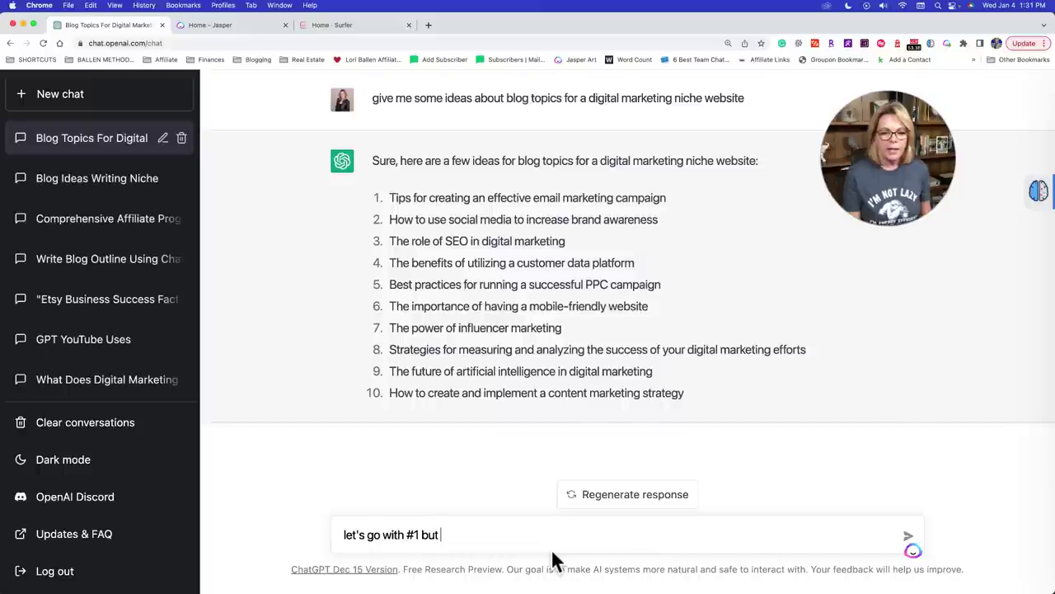
pyautogui.press('BackSpace')
pyautogui.press('BackSpace')
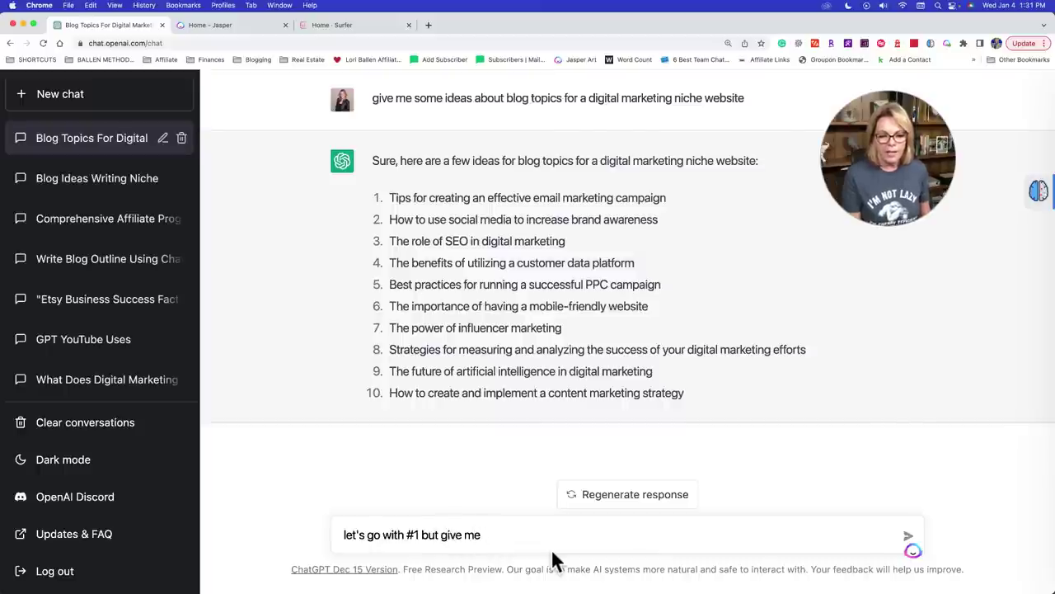
pyautogui.write('a frew more')
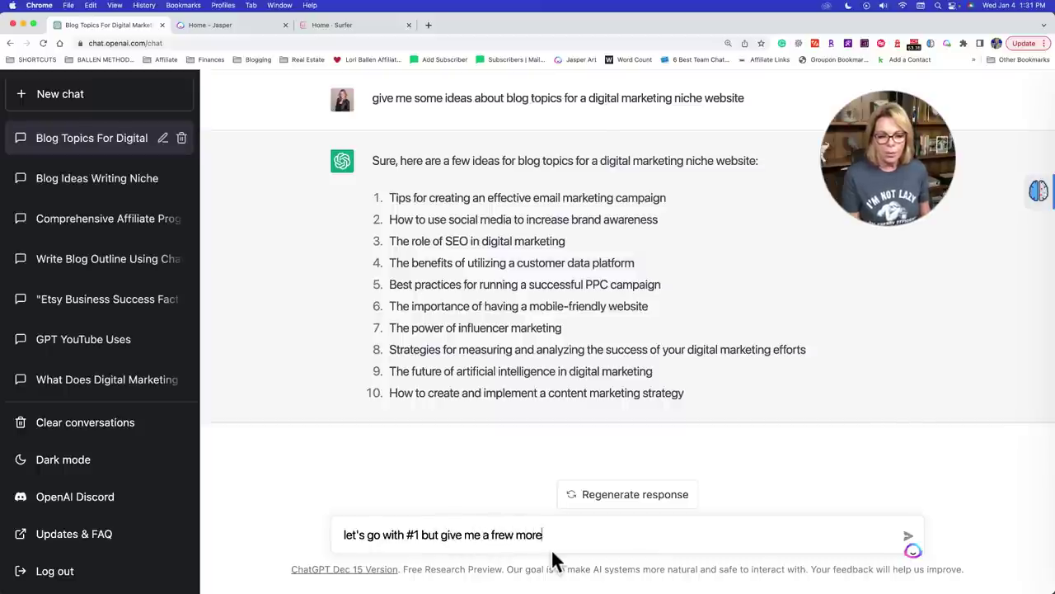
pyautogui.press('BackSpace')
pyautogui.press('BackSpace')
pyautogui.press('BackSpace')
pyautogui.press('BackSpace')
pyautogui.press('BackSpace')
pyautogui.press('BackSpace')
pyautogui.press('BackSpace')
pyautogui.press('BackSpace')
pyautogui.write('f')
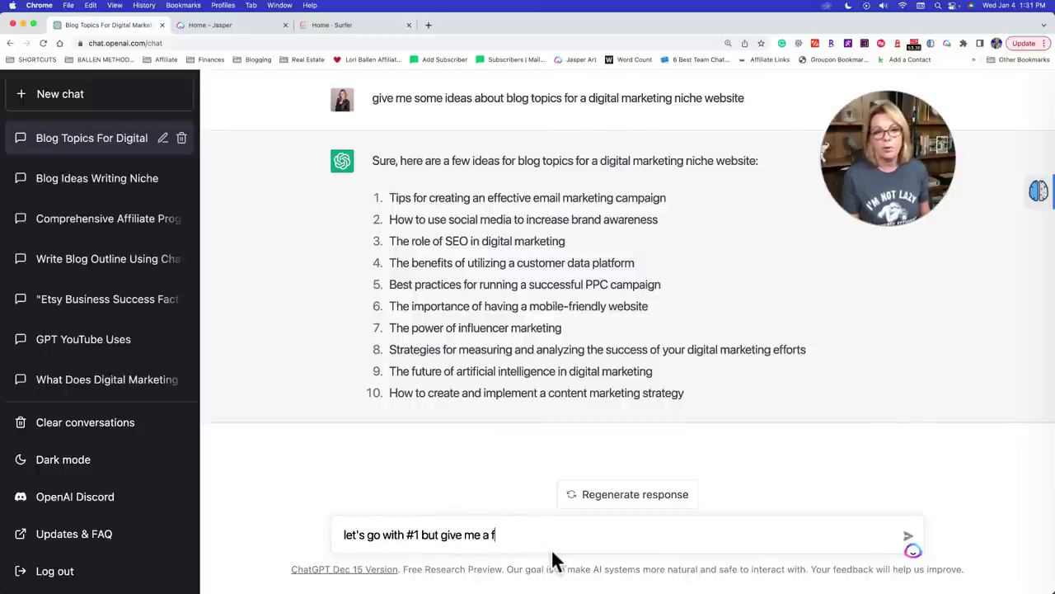
pyautogui.write('ew more')
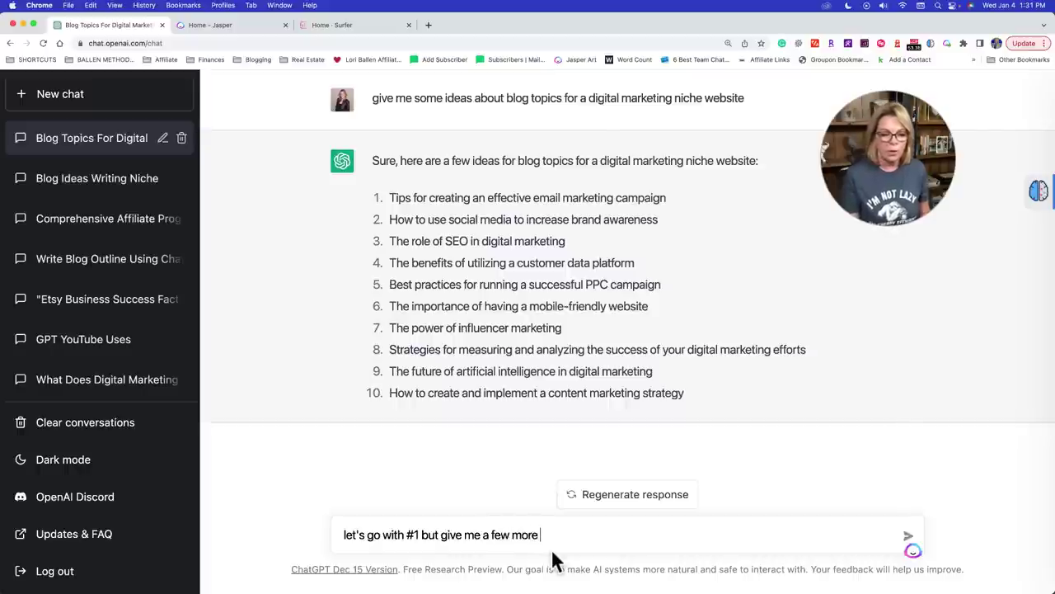
pyautogui.write(' creat')
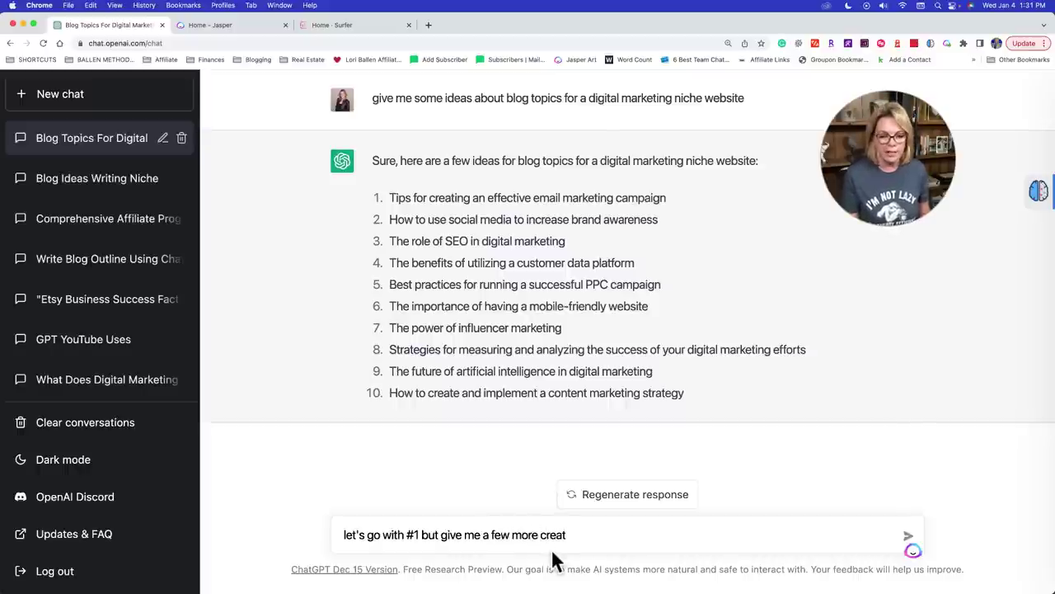
pyautogui.write('ive title ideas')
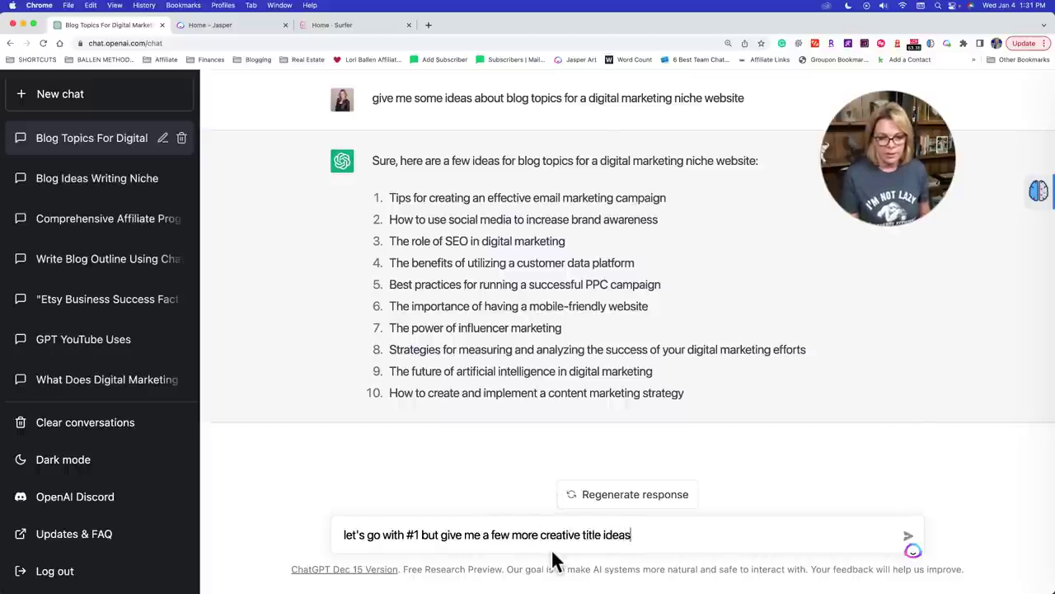
pyautogui.press('Return')
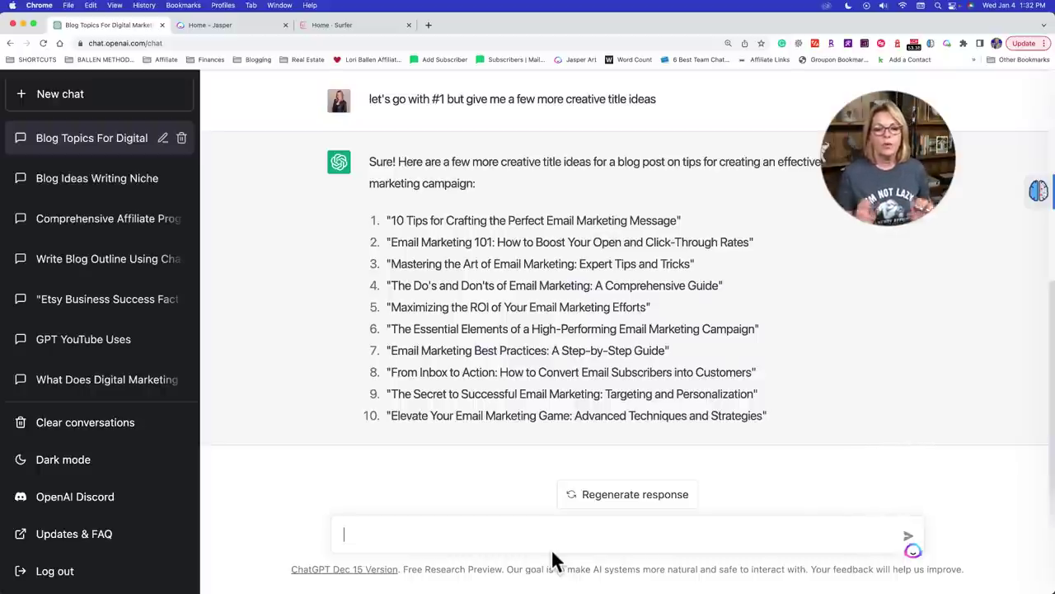
# - Search Google for "email marketing" in a new tab and examine the organic results and keyword ideas
pyautogui.click(428, 24)
pyautogui.write('email')
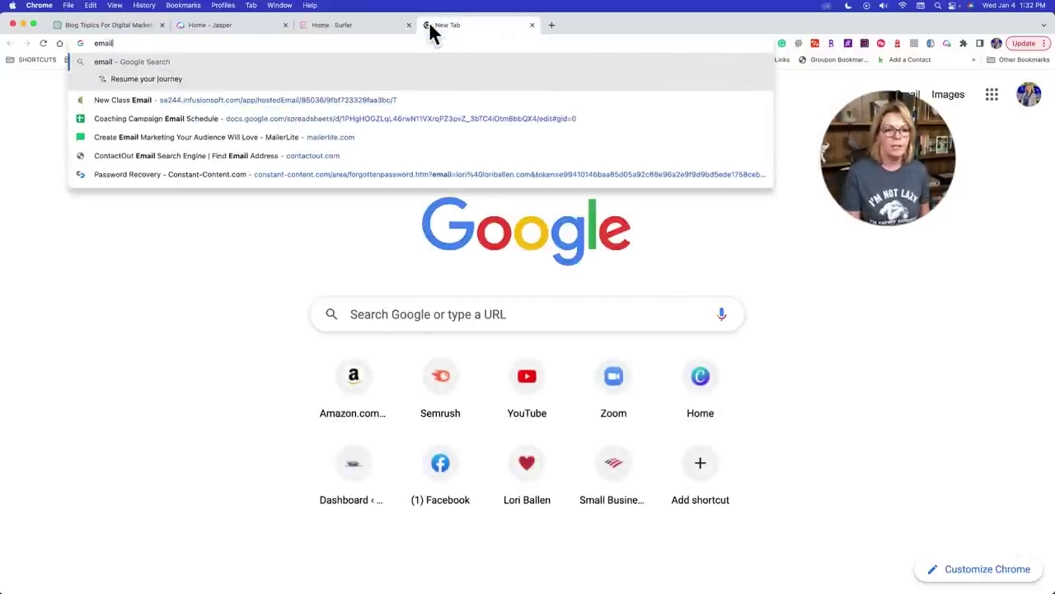
pyautogui.write(' marketing')
pyautogui.press('Return')
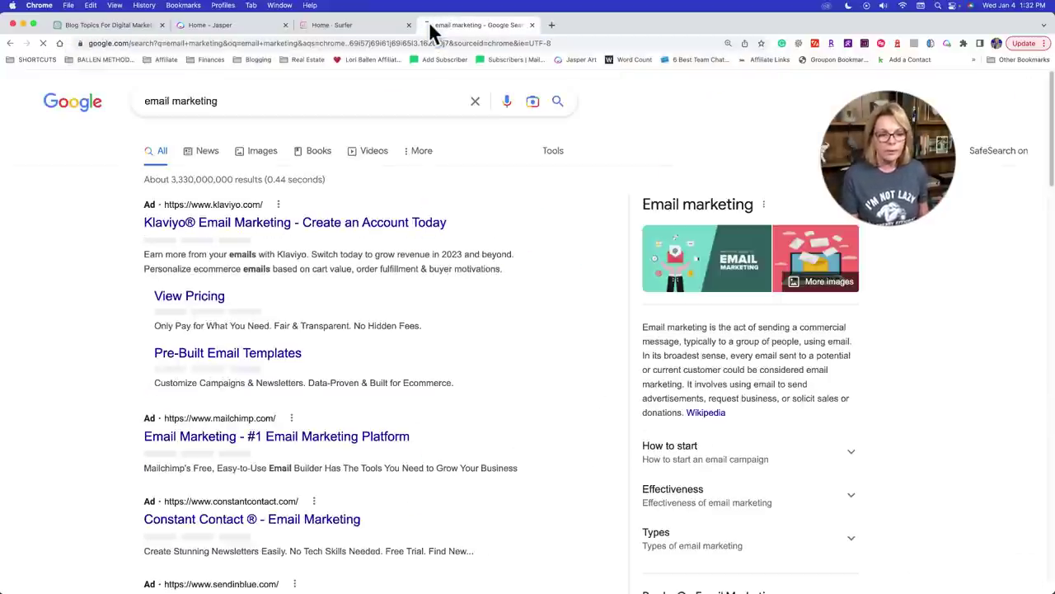
pyautogui.scroll(-6, 231, 239)
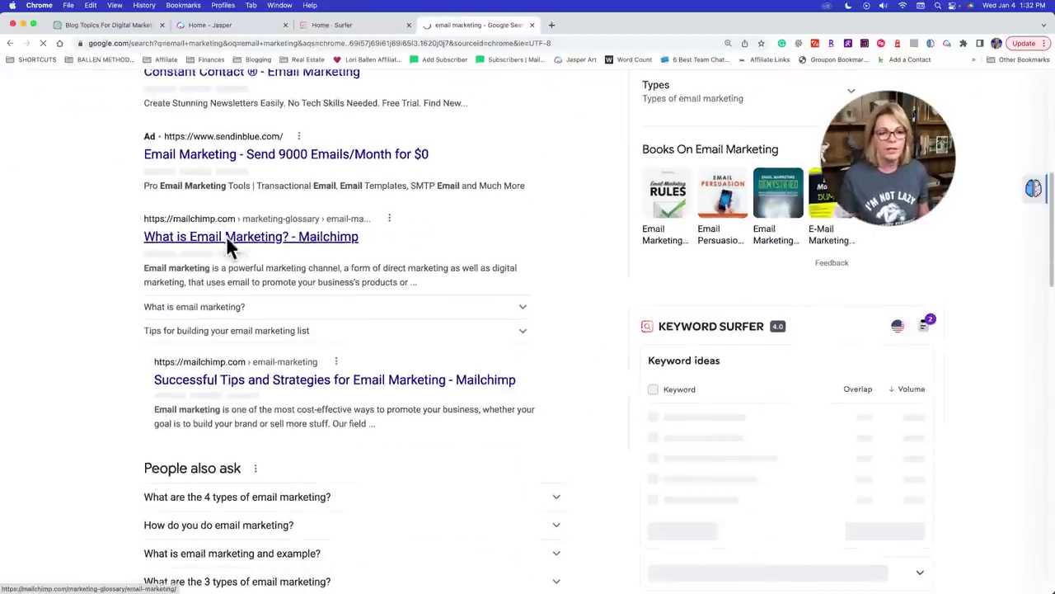
pyautogui.scroll(-5, 306, 207)
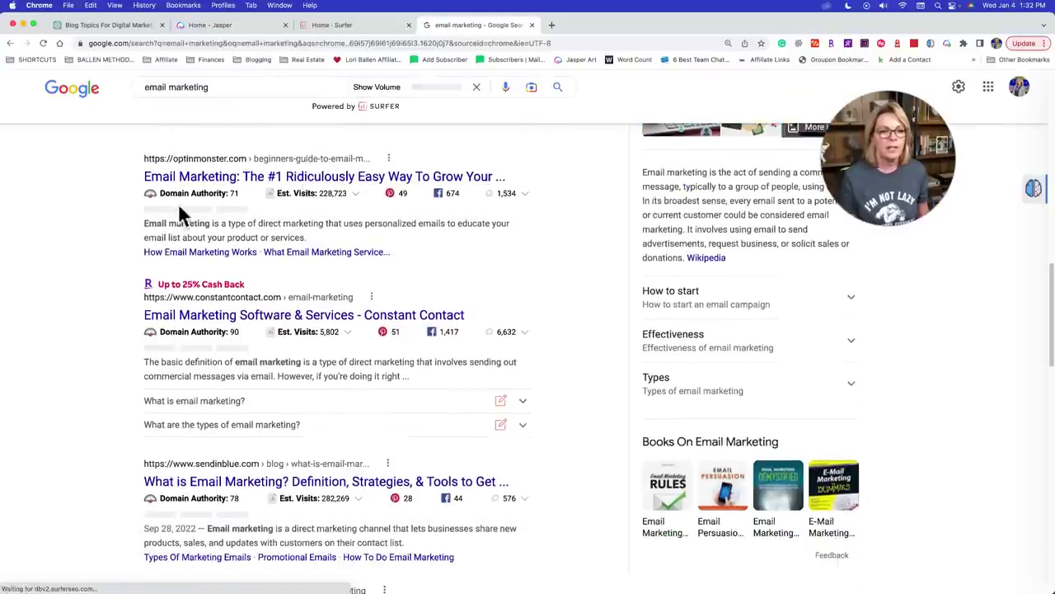
pyautogui.scroll(-1, 518, 262)
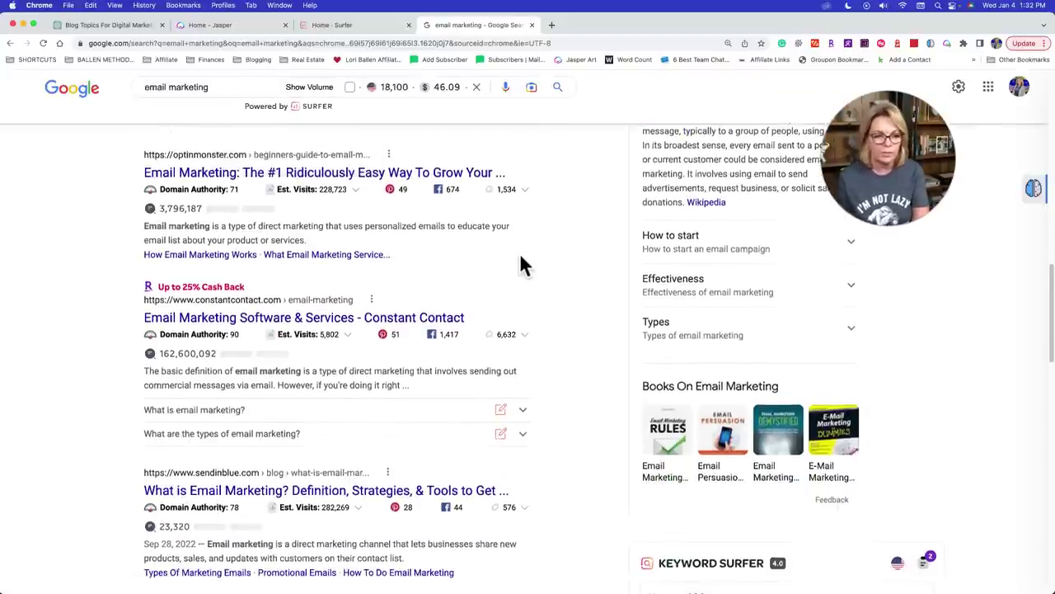
pyautogui.scroll(-1, 525, 264)
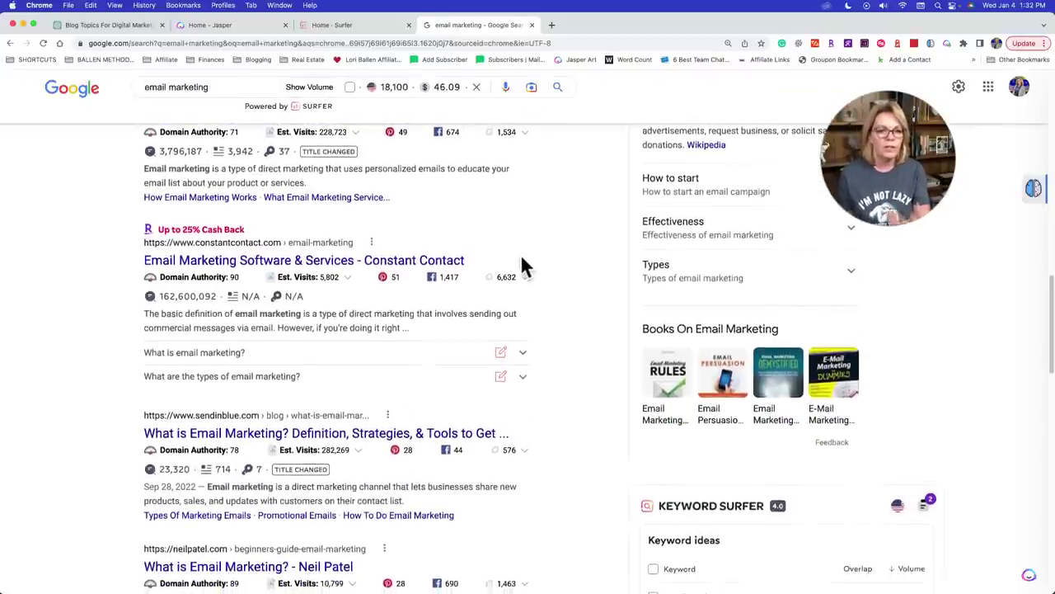
pyautogui.scroll(-6, 525, 266)
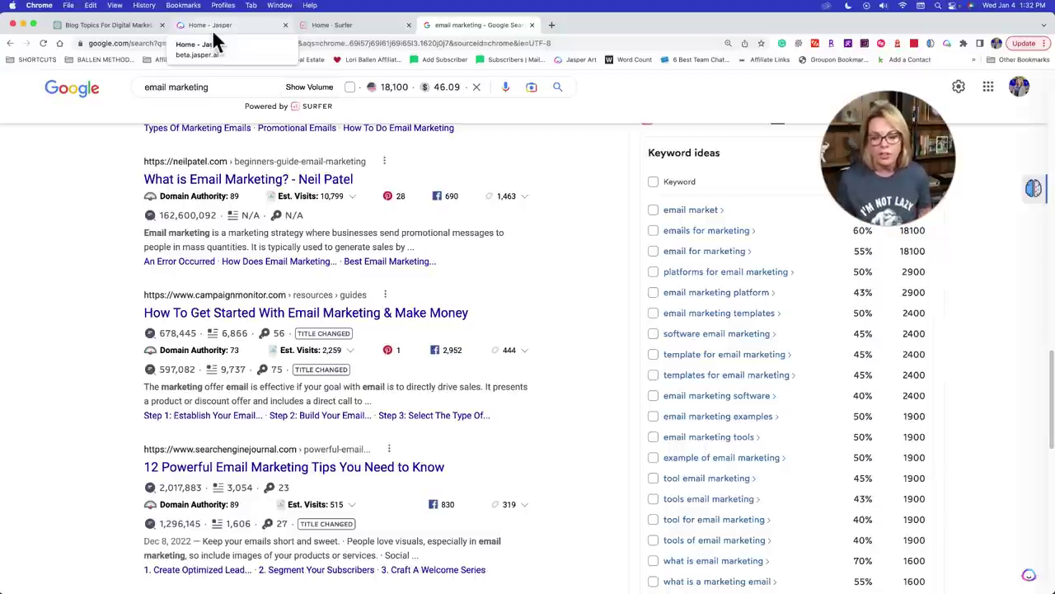
# - Return to the ChatGPT conversation and begin a new prompt with "let's go with #2 for our title."
pyautogui.click(100, 26)
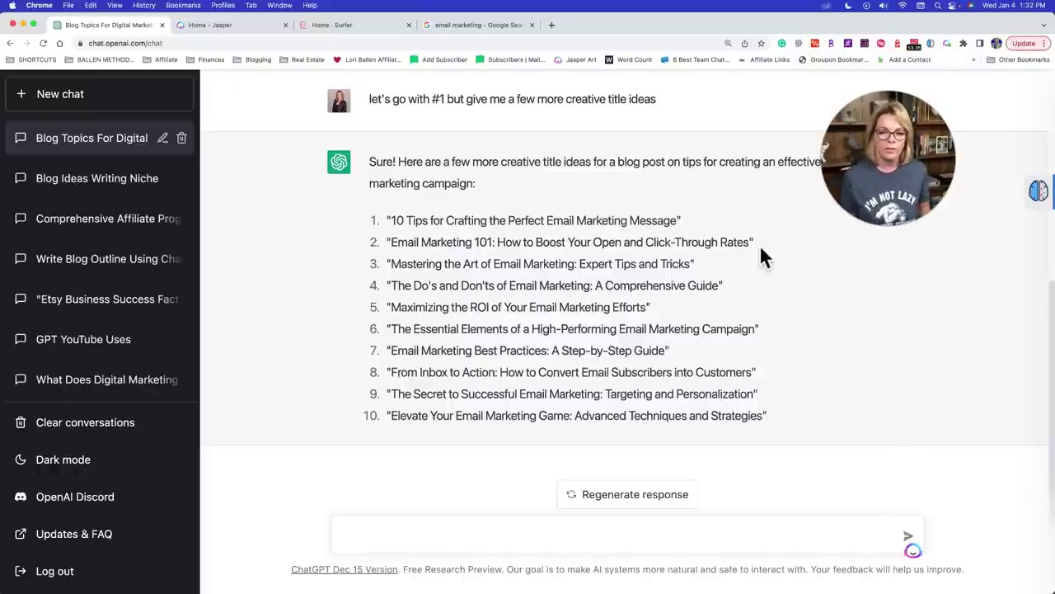
pyautogui.write("let's ")
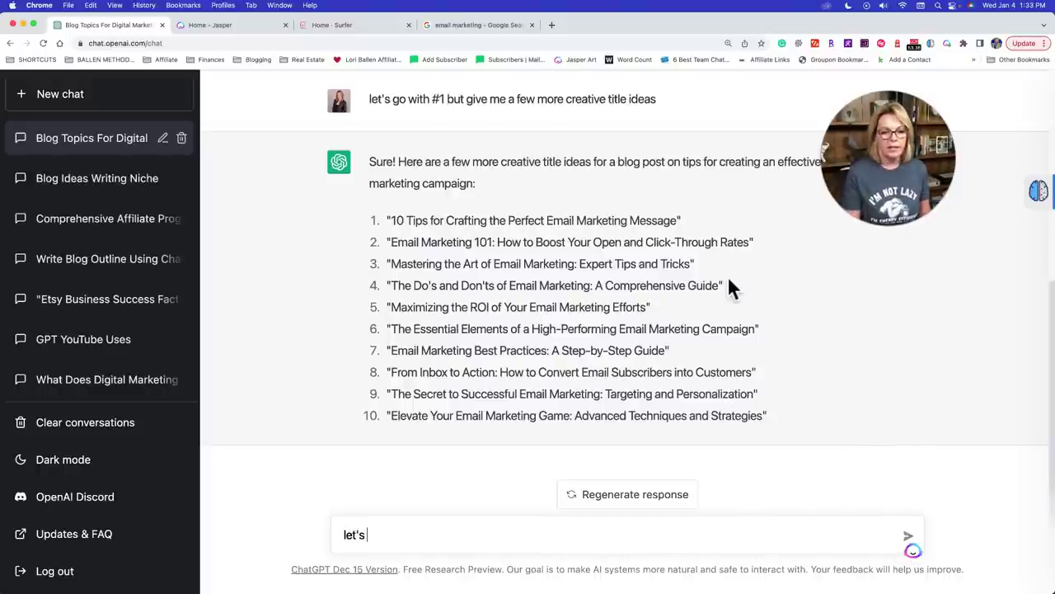
pyautogui.write('go with #2 for ou')
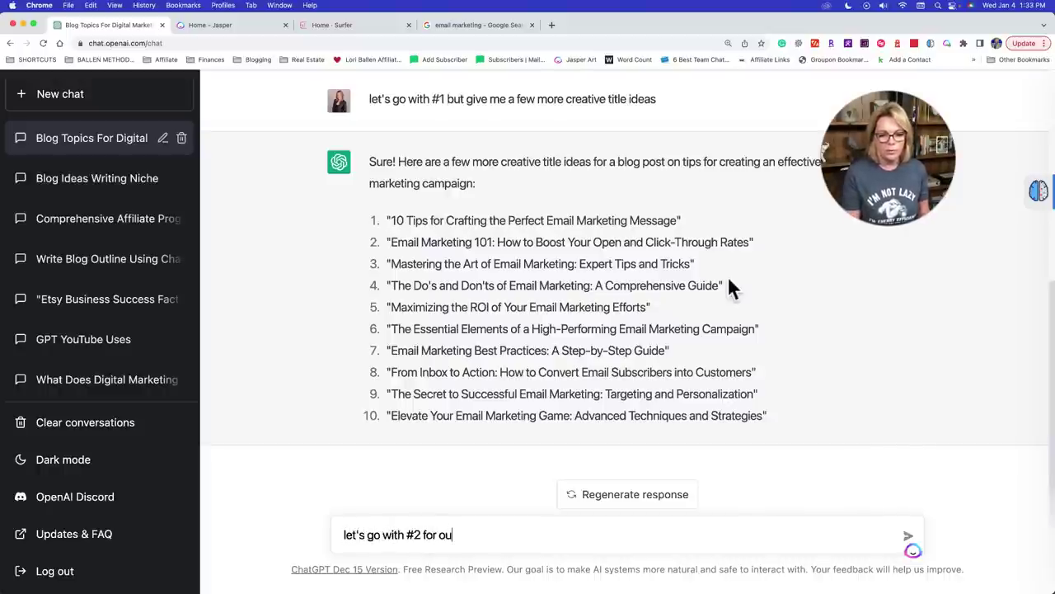
pyautogui.write('r title. Create a ')
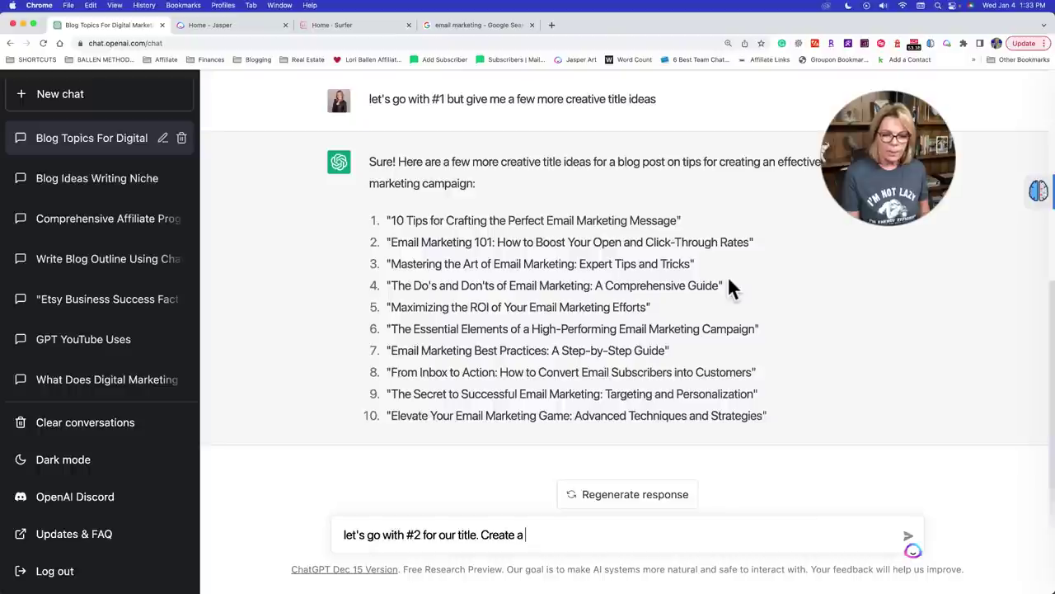
pyautogui.write('catchy')
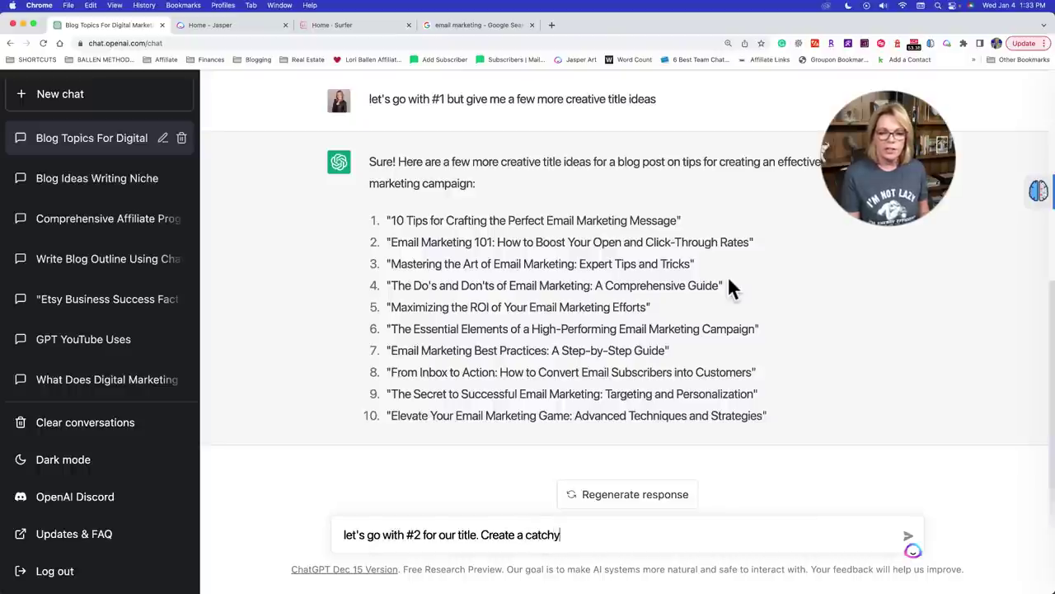
pyautogui.press('BackSpace')
pyautogui.press('BackSpace')
pyautogui.press('BackSpace')
pyautogui.press('BackSpace')
pyautogui.press('BackSpace')
pyautogui.press('BackSpace')
pyautogui.write('c')
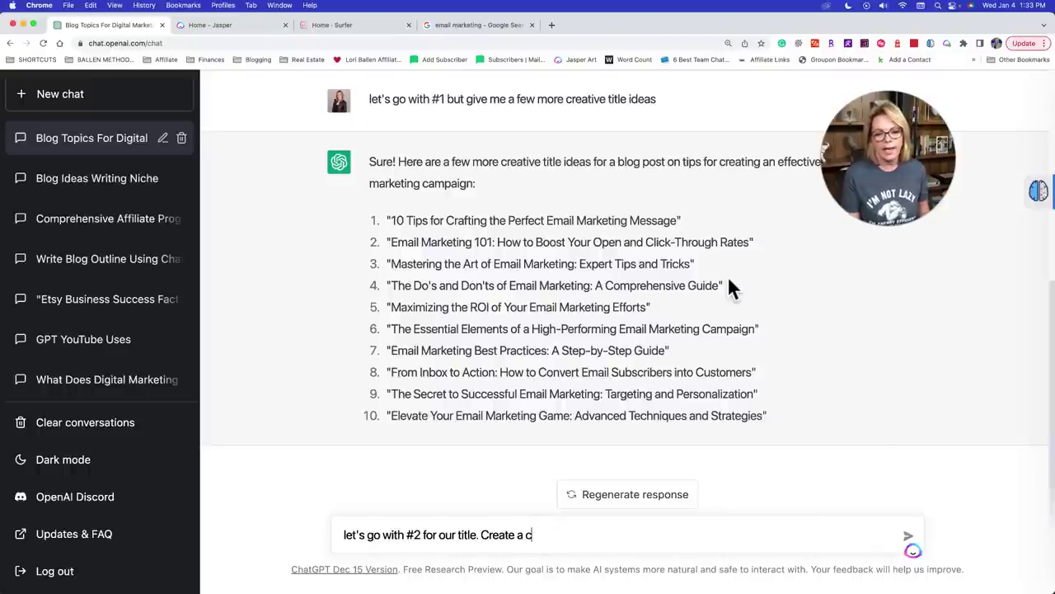
pyautogui.write('ompelling i')
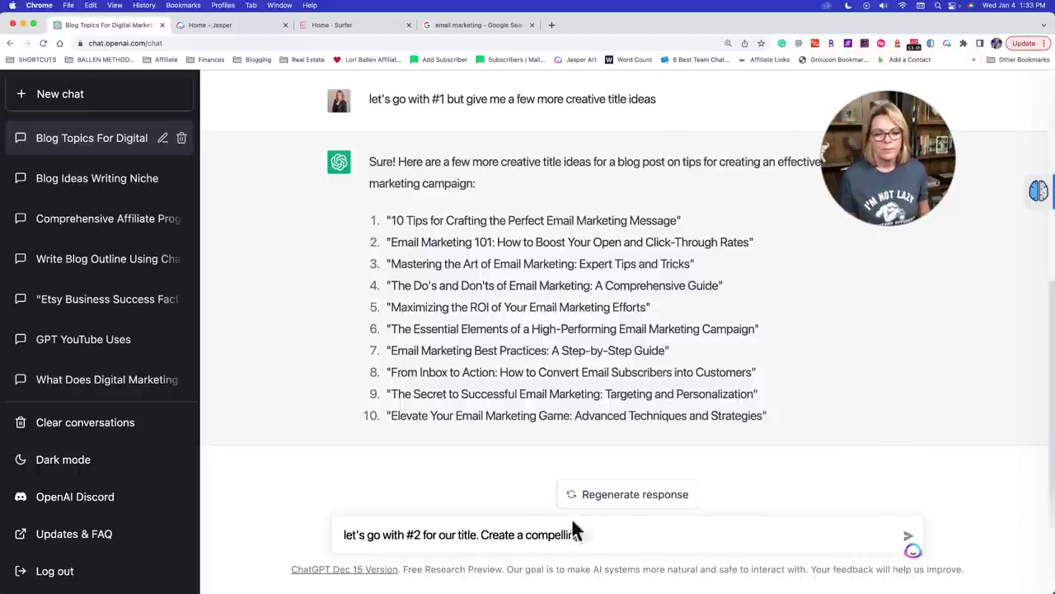
pyautogui.moveTo(588, 535); pyautogui.dragTo(479, 535)
pyautogui.press('BackSpace')
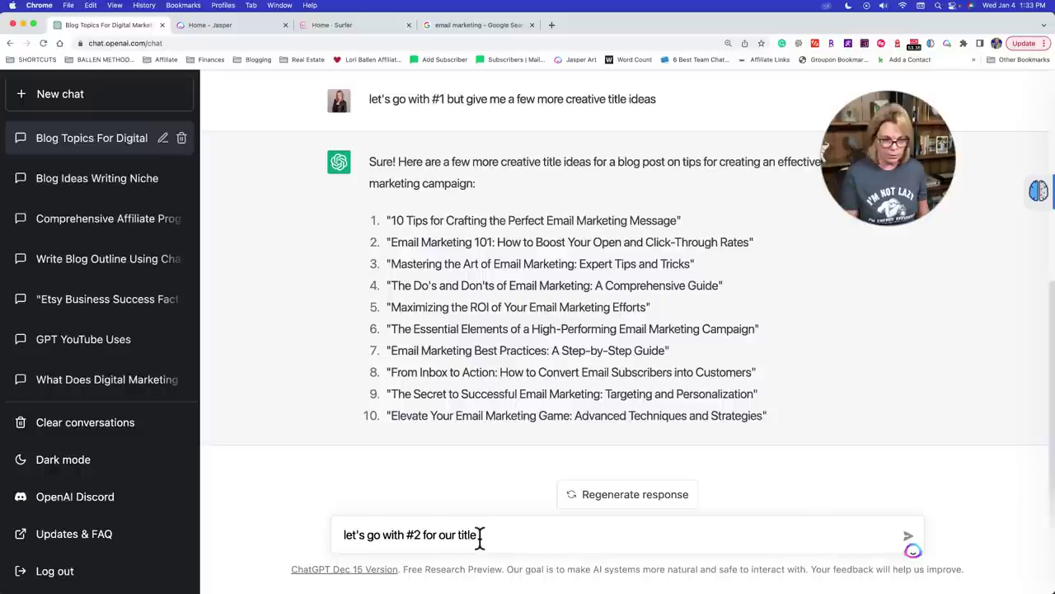
# - Continue the prompt with "create a compelling intro paragraph with a hook. Write creatively."
pyautogui.write('create a')
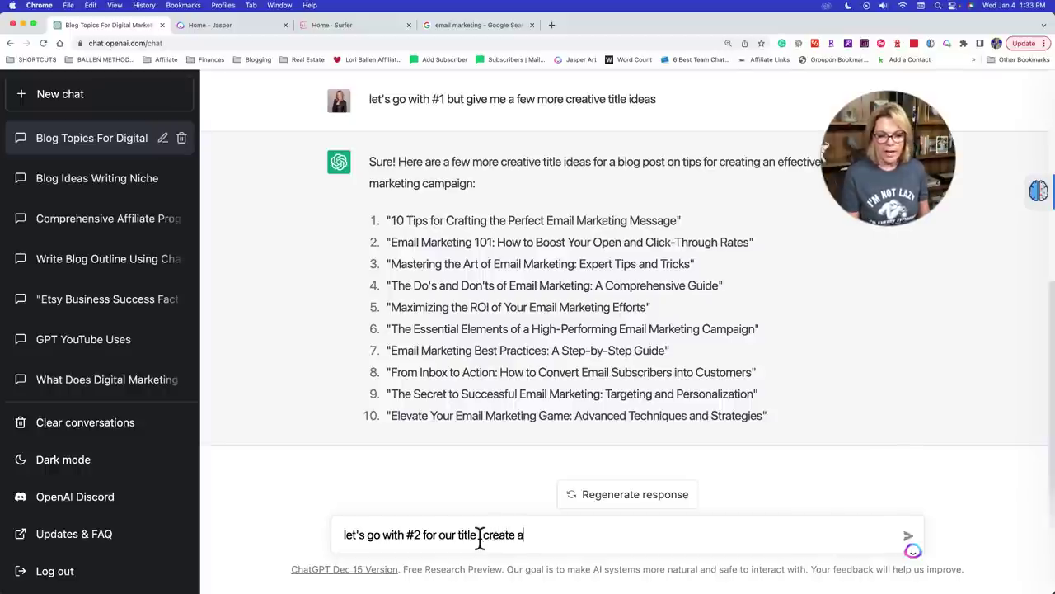
pyautogui.write(' compelling int')
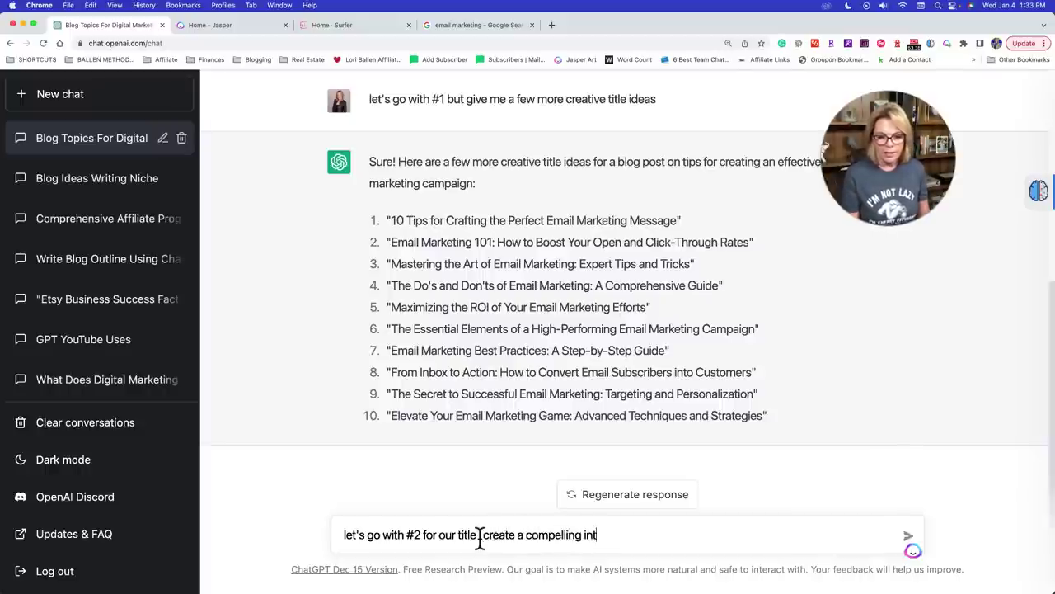
pyautogui.write('ro paragraph w')
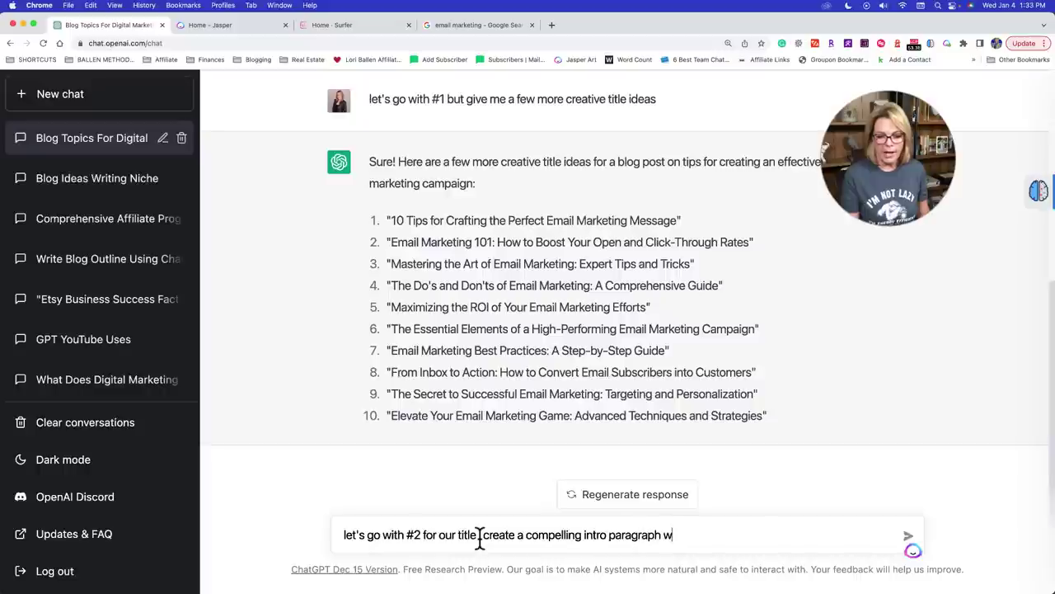
pyautogui.write('ith a hook. Wri')
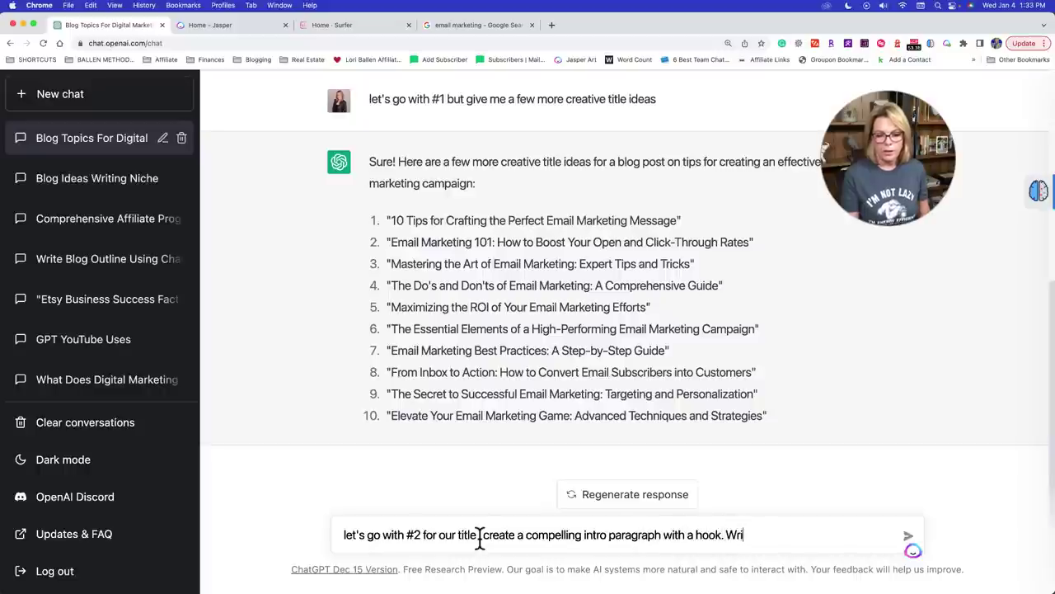
pyautogui.write('te c')
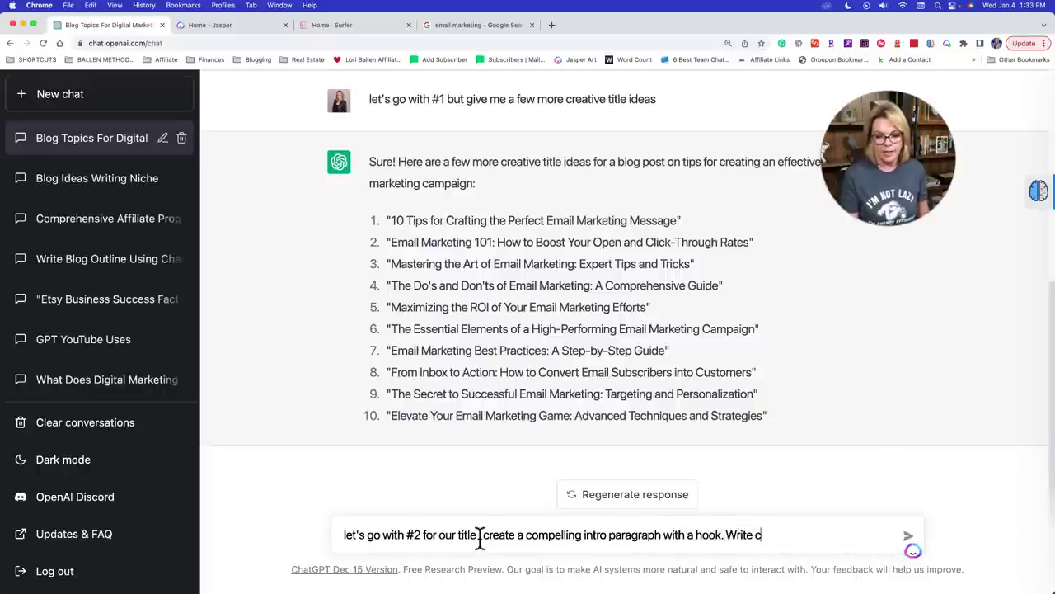
pyautogui.write('reatively')
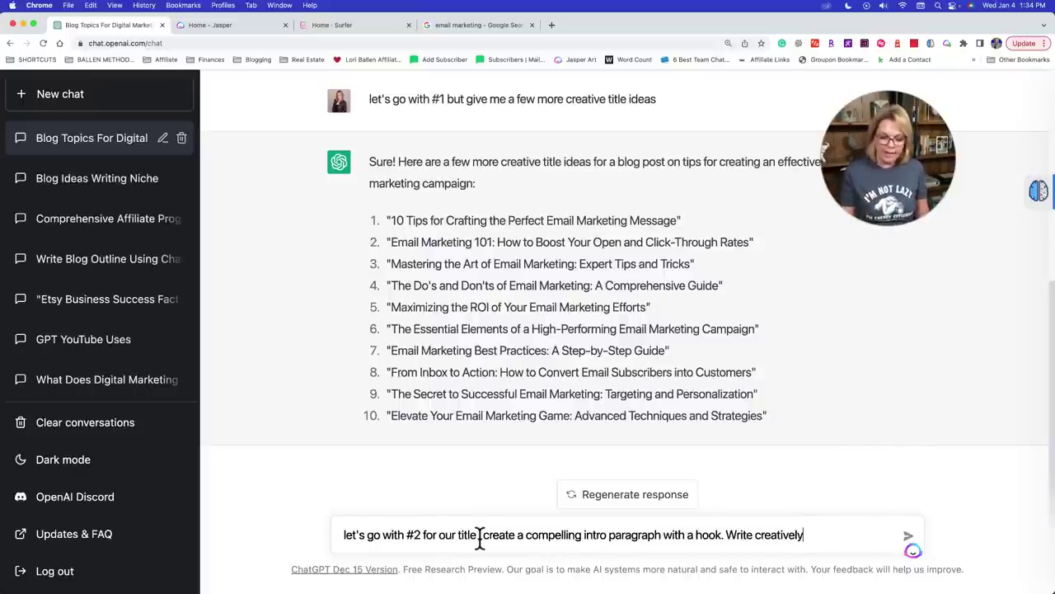
pyautogui.write('.')
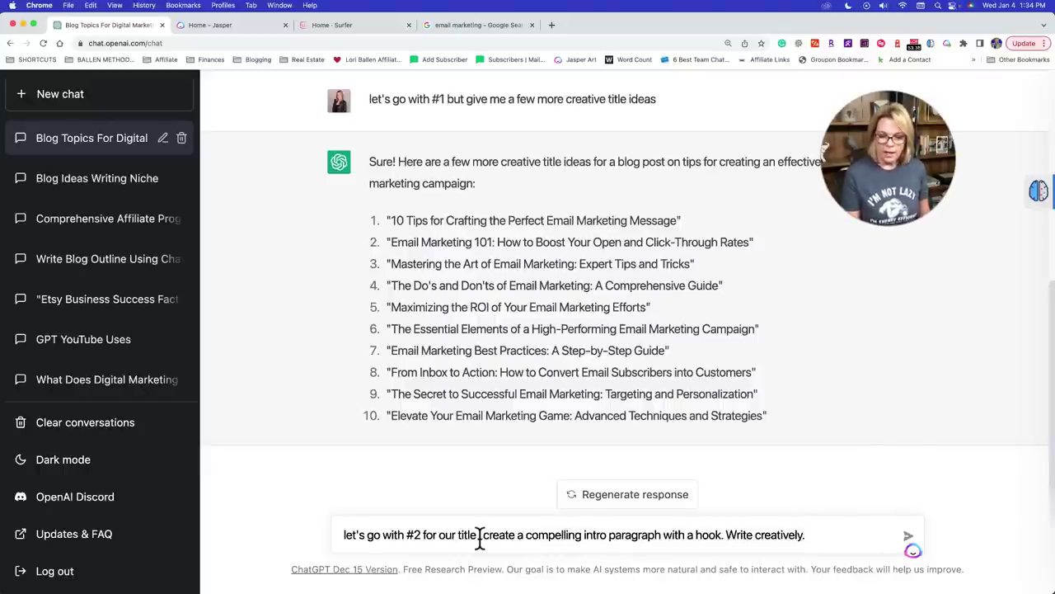
# - Complete the prompt with "Give me a comprehensive outline with headings and subheadings a closing paragraph and a FAQ" and send it
pyautogui.write(' Give me ')
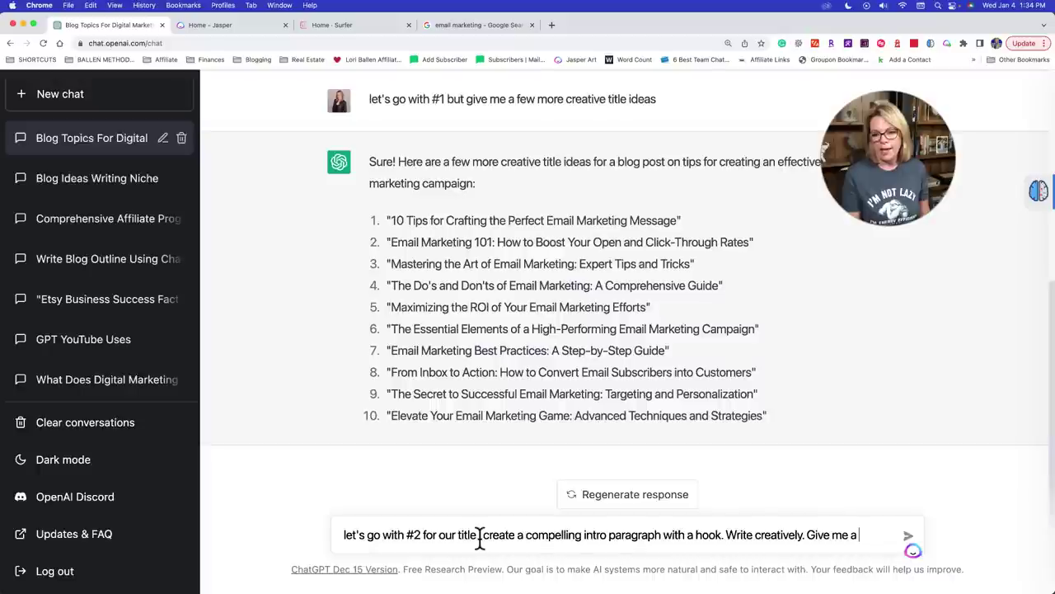
pyautogui.write('a comprehensive')
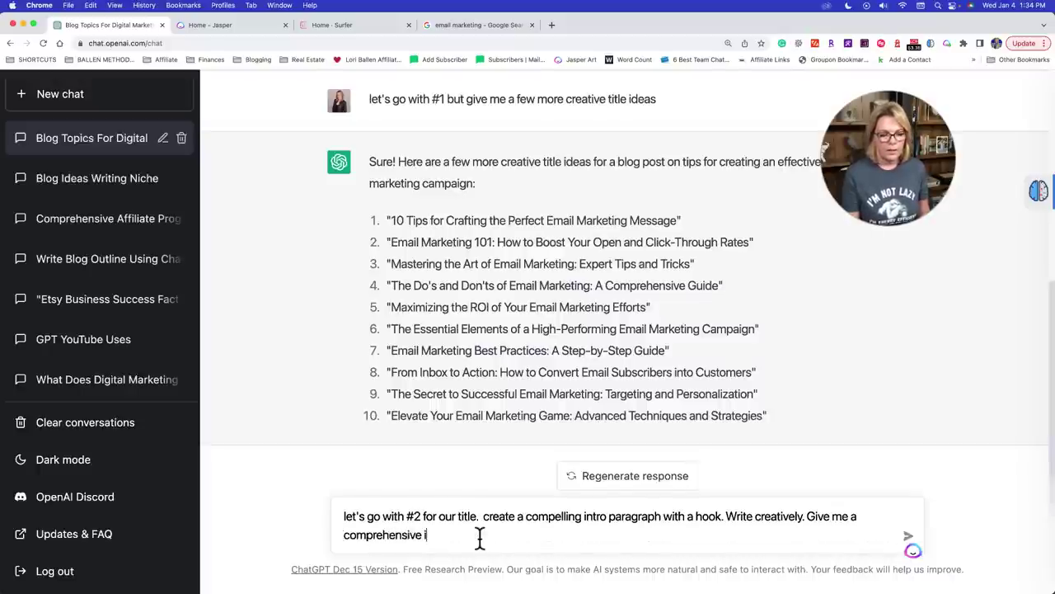
pyautogui.write(' outli')
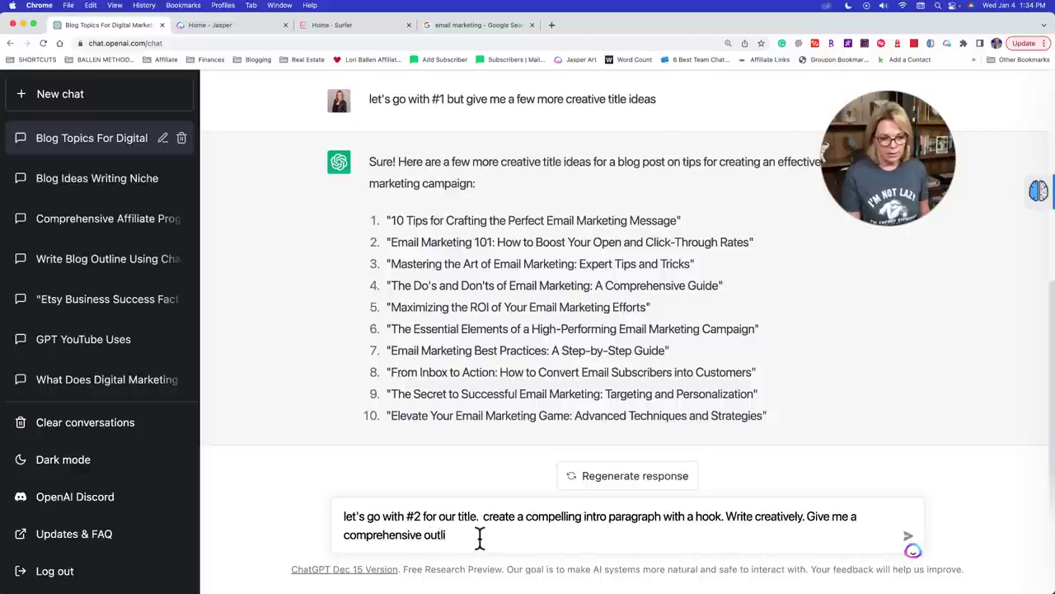
pyautogui.write('ne with headings')
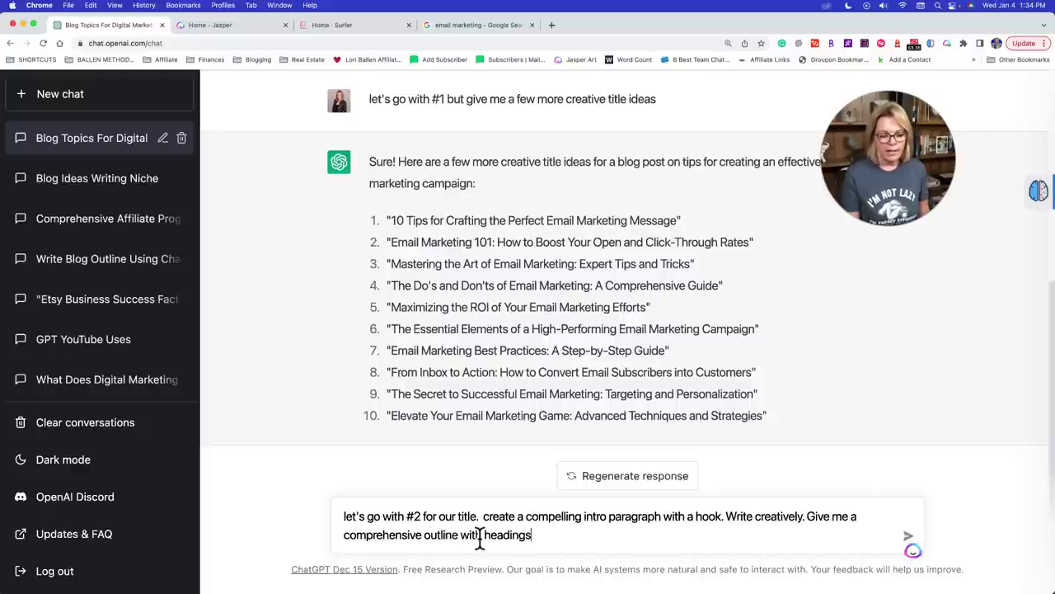
pyautogui.write(' and subheadings')
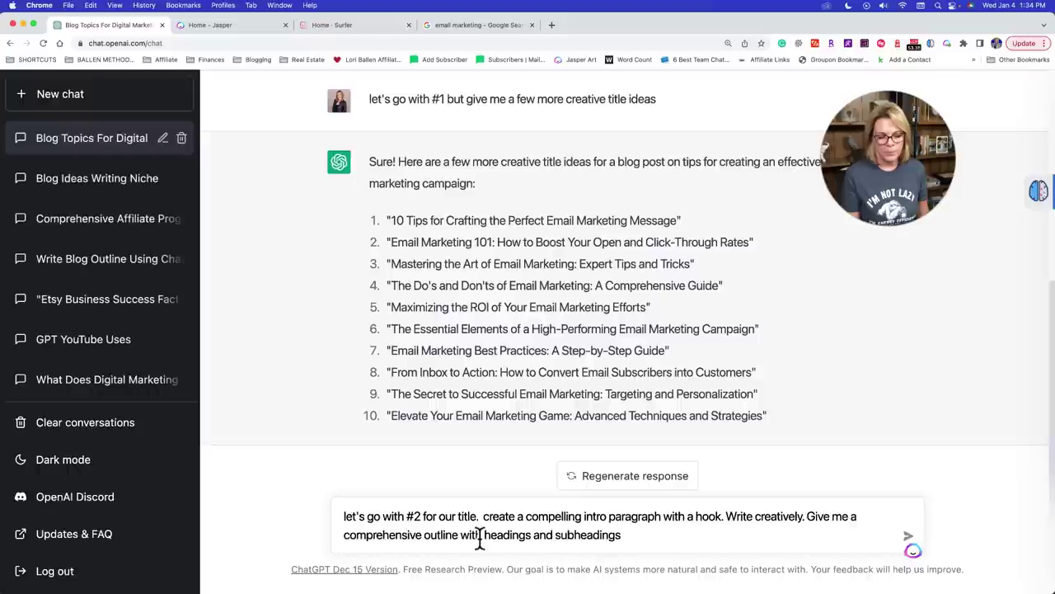
pyautogui.write('a cl')
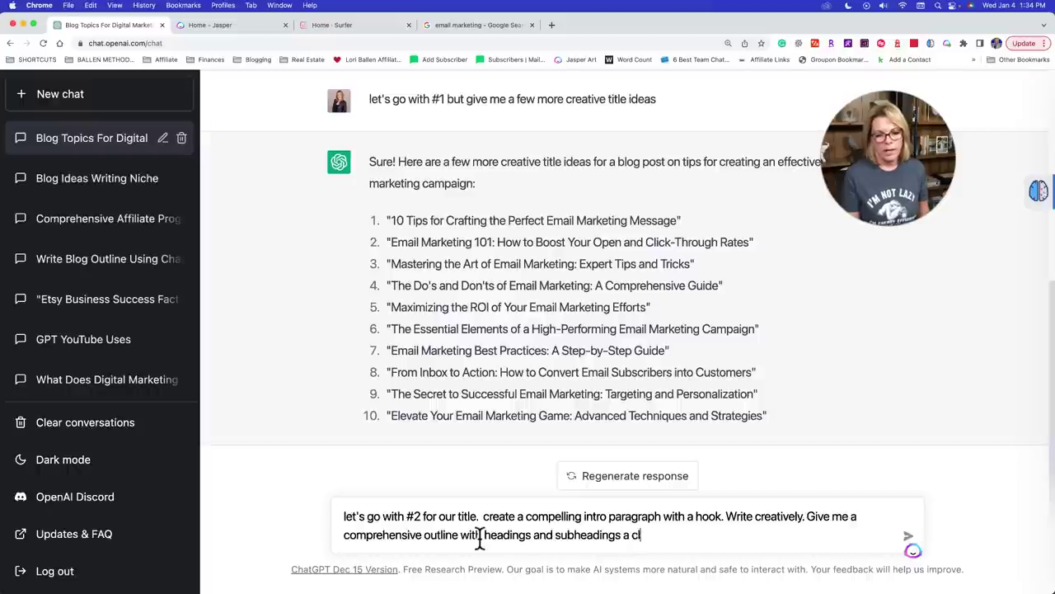
pyautogui.write('osing parag')
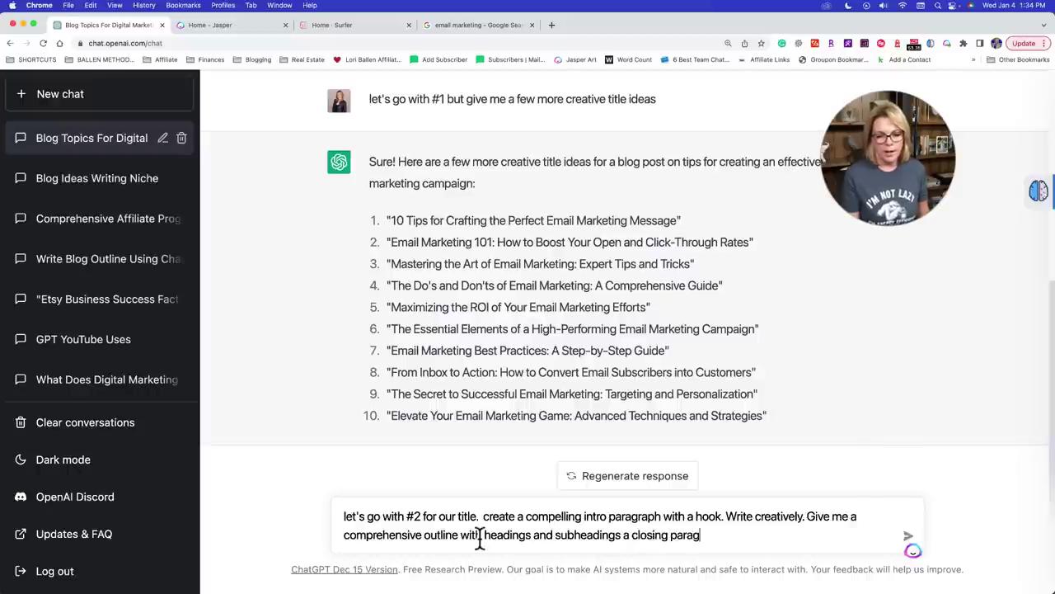
pyautogui.write('raph and ')
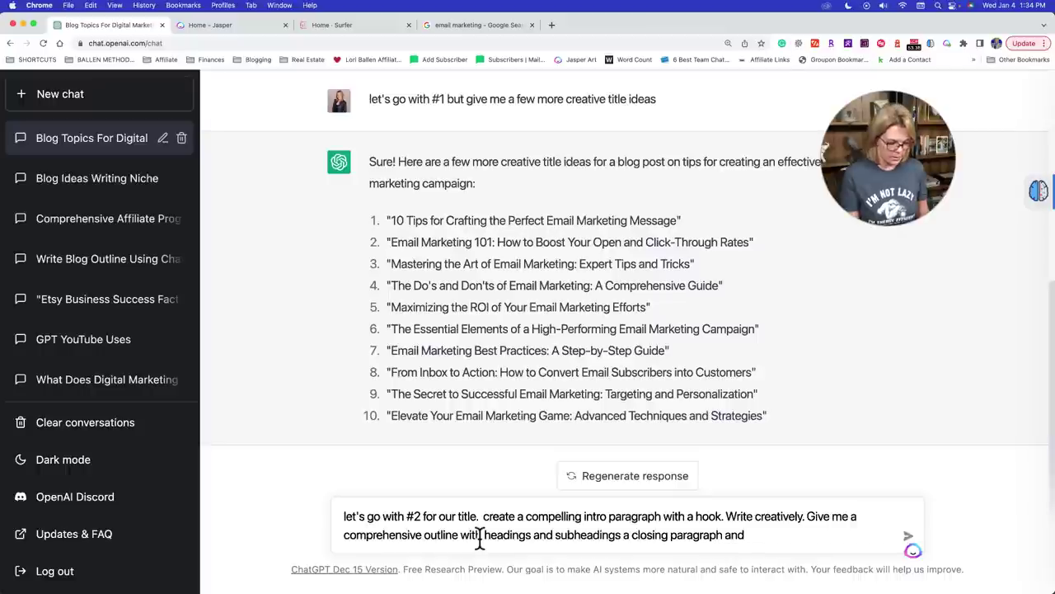
pyautogui.write('a FAQ')
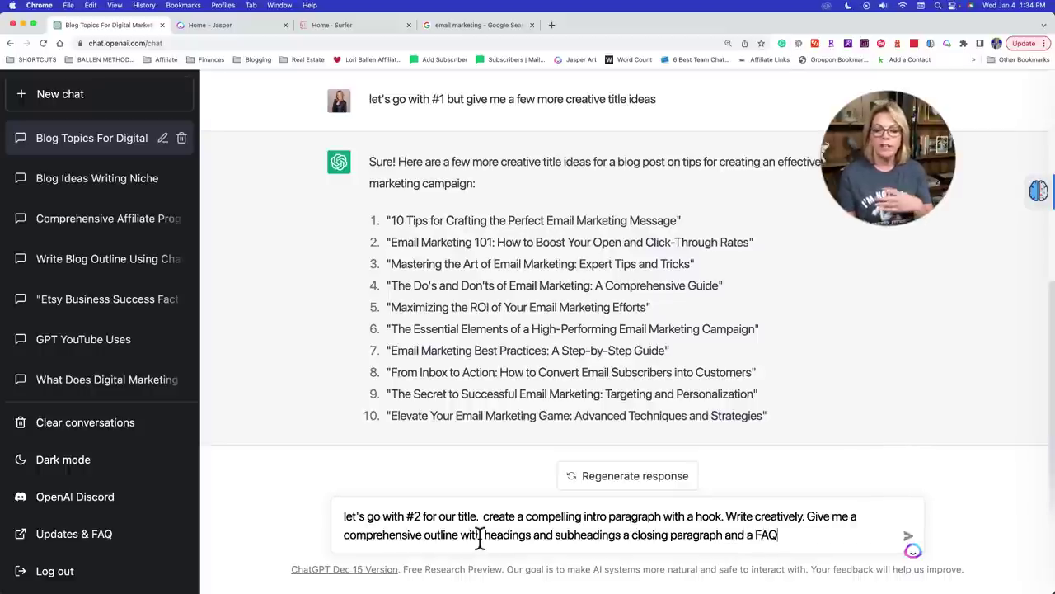
pyautogui.press('Return')
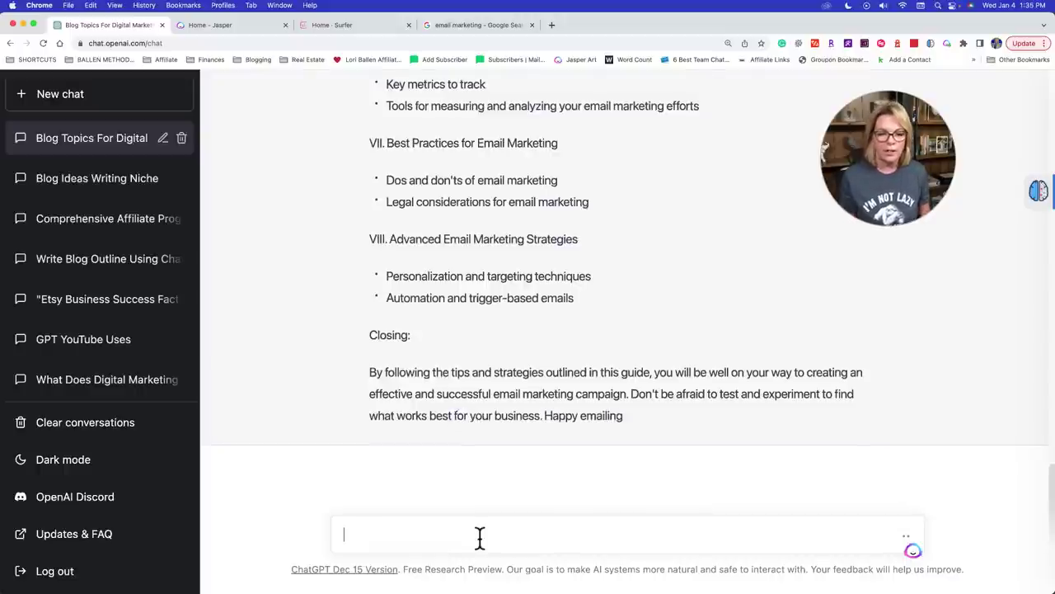
# - Review the generated blog draft, checking its title, intro paragraph and the outline's headings and subheadings
pyautogui.scroll(1, 609, 334)
pyautogui.scroll(10, 610, 326)
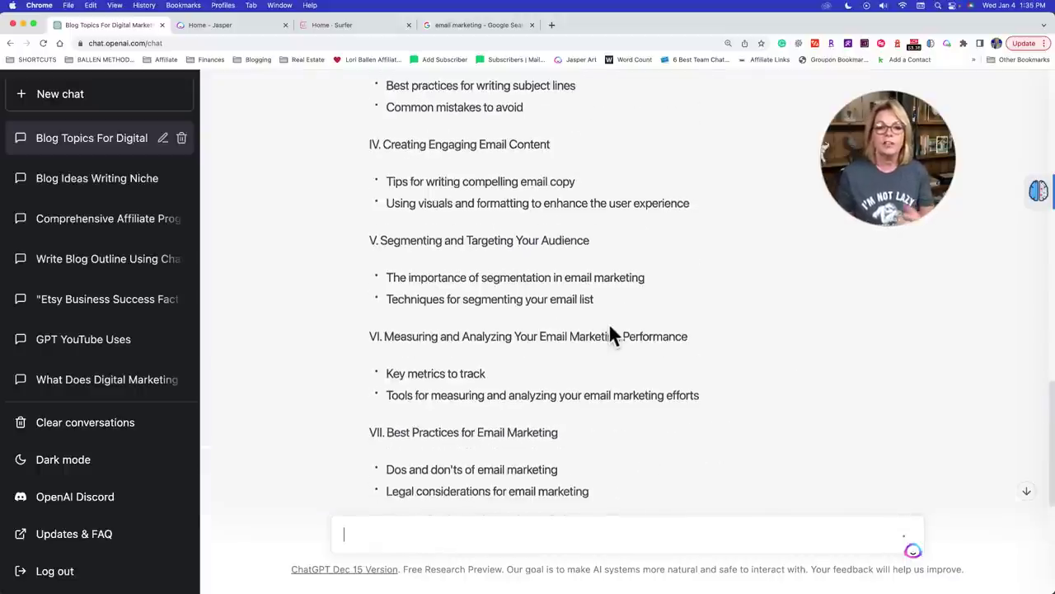
pyautogui.scroll(3, 610, 334)
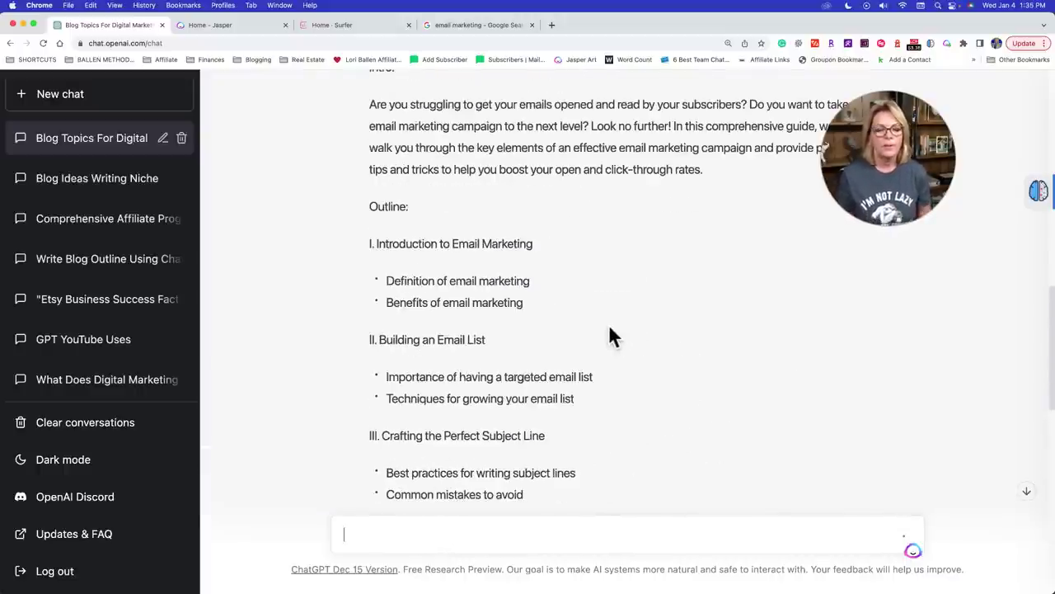
pyautogui.scroll(-4, 546, 306)
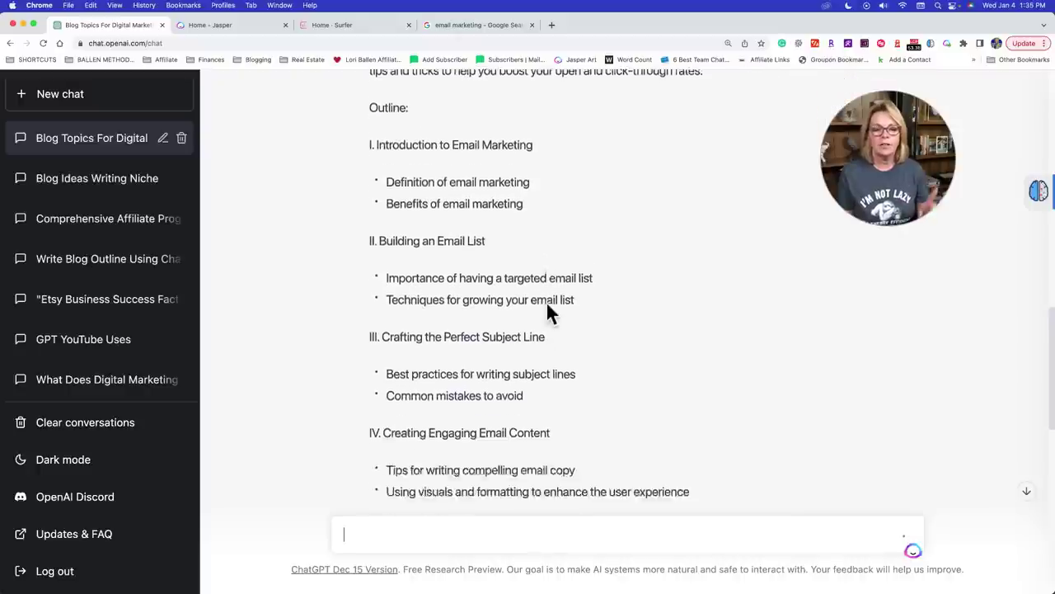
pyautogui.scroll(-1, 547, 304)
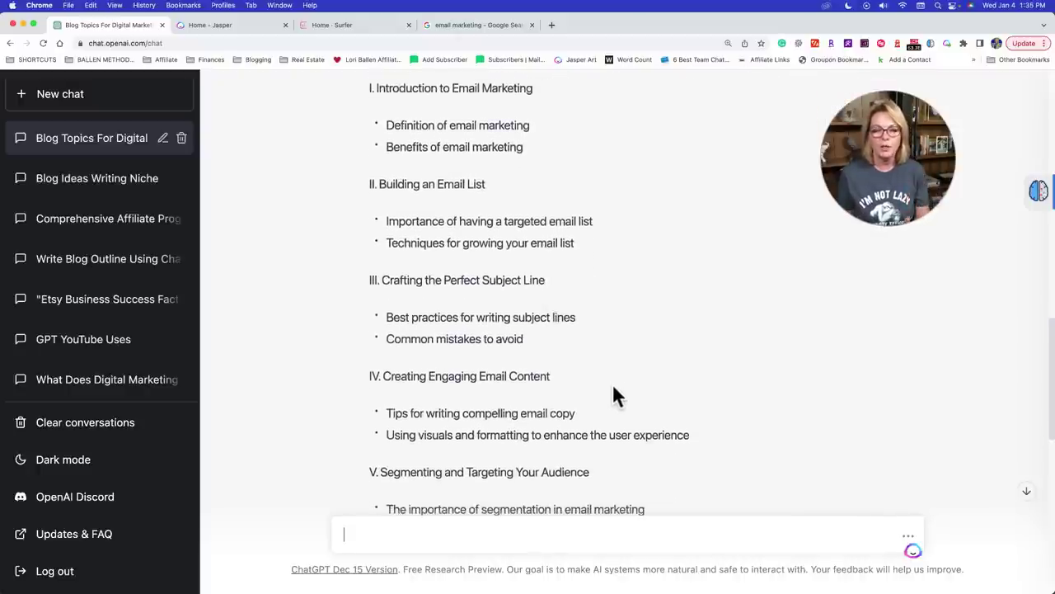
pyautogui.scroll(9, 607, 396)
pyautogui.scroll(1, 606, 395)
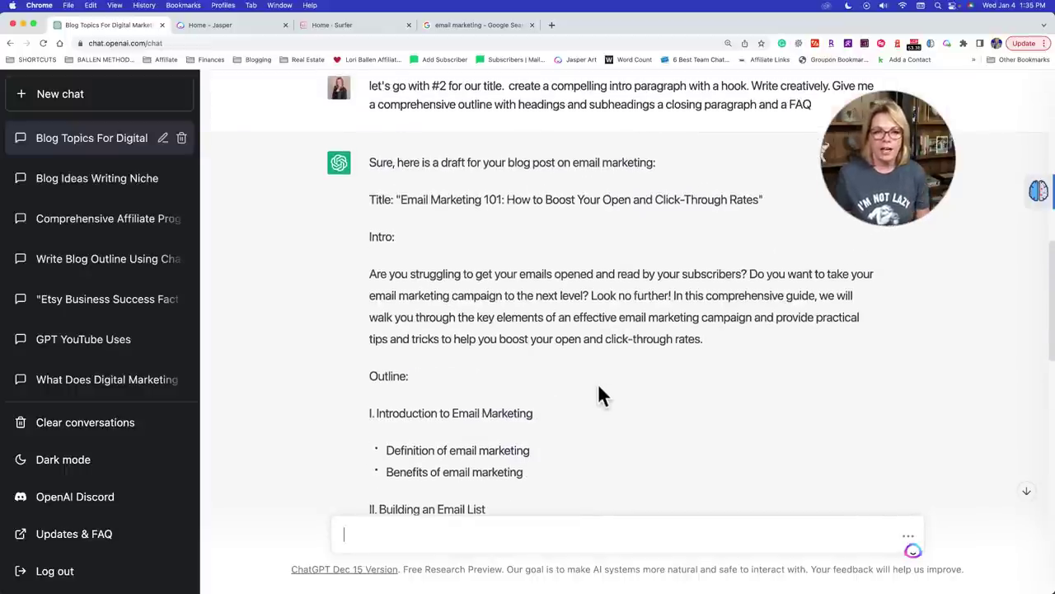
pyautogui.scroll(-2, 600, 396)
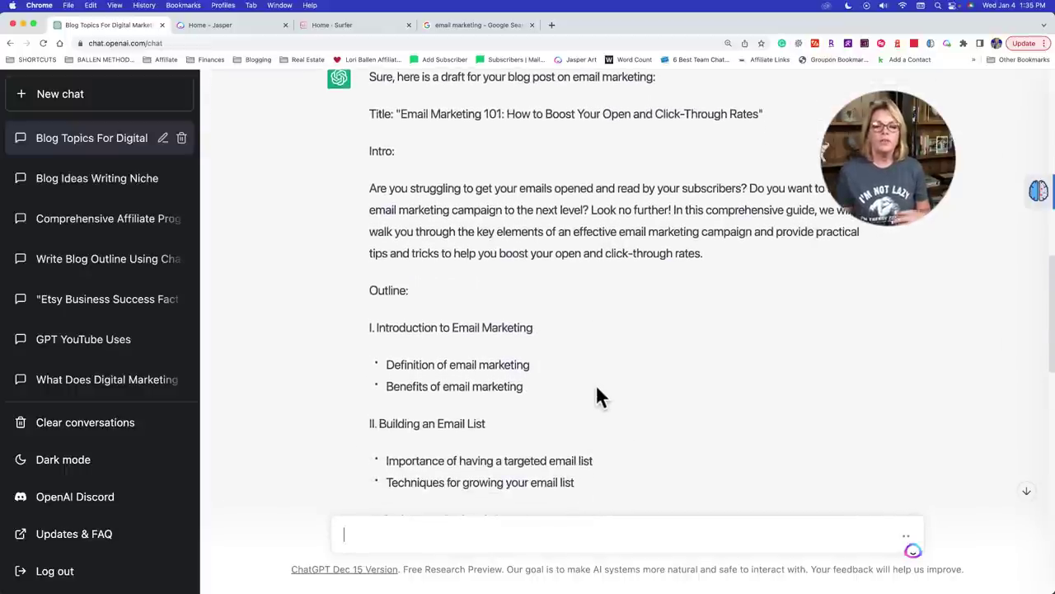
pyautogui.scroll(-3, 598, 392)
pyautogui.scroll(-2, 604, 394)
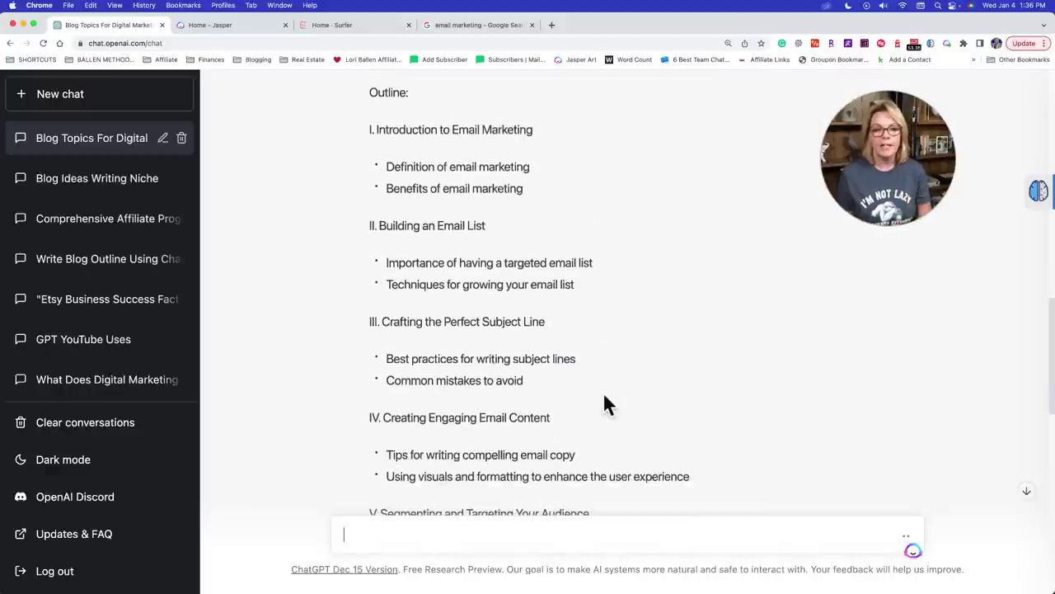
pyautogui.scroll(1, 613, 404)
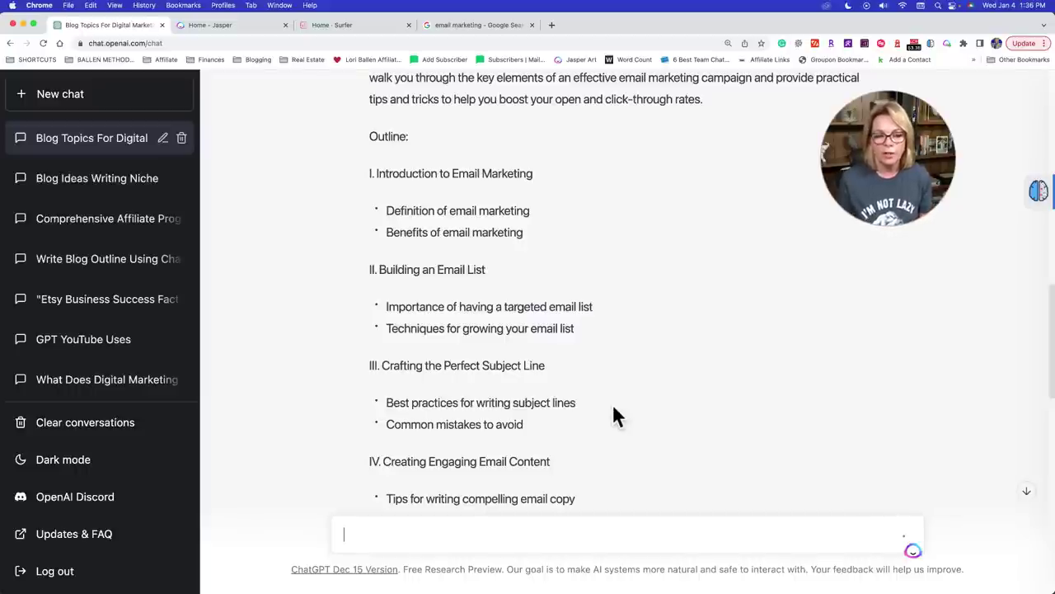
pyautogui.scroll(3, 612, 405)
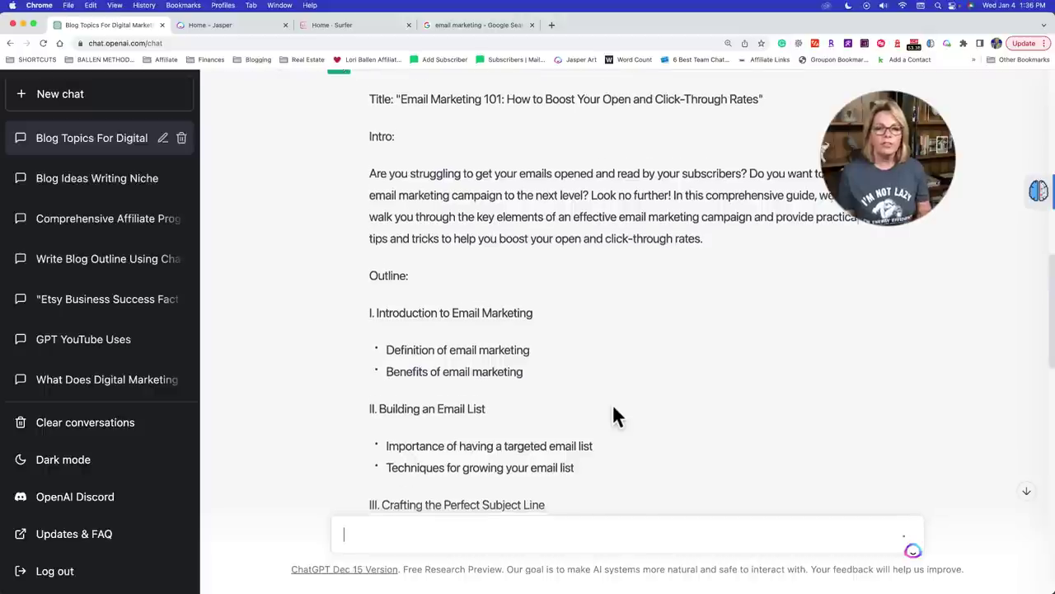
pyautogui.scroll(-1, 612, 405)
pyautogui.scroll(-4, 613, 409)
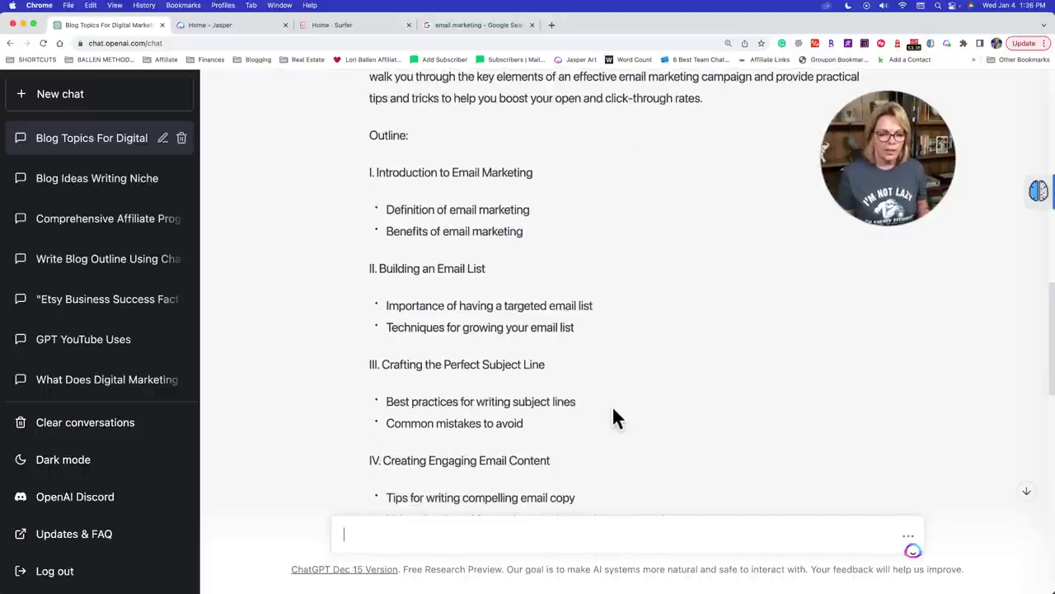
# - Send the prompt "try that outline again, this time don't number it. Only use headings and subheadings"
pyautogui.scroll(1, 655, 393)
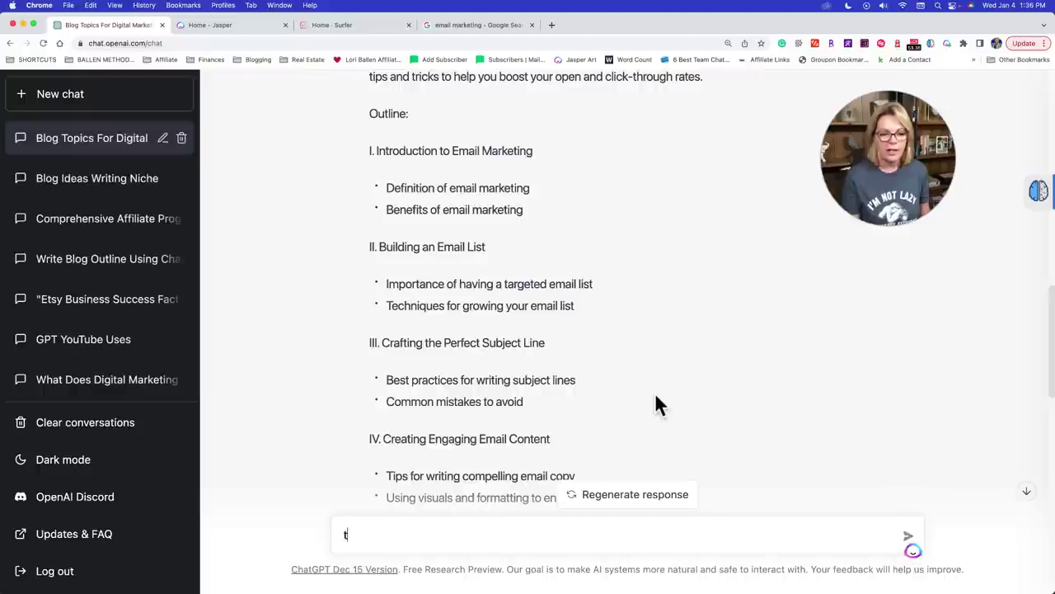
pyautogui.write('try that outline again')
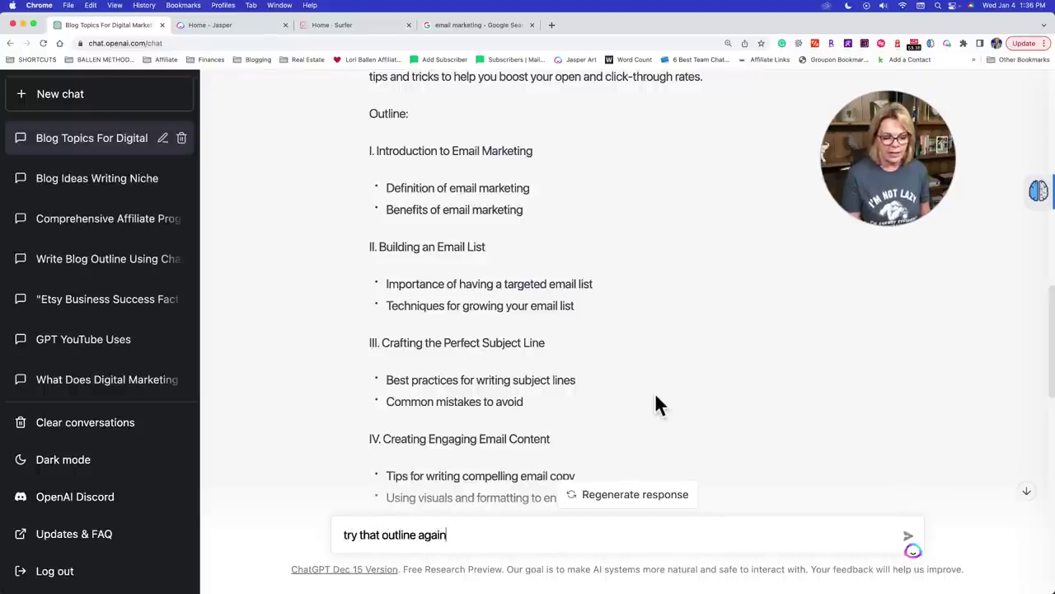
pyautogui.write(", this time don't")
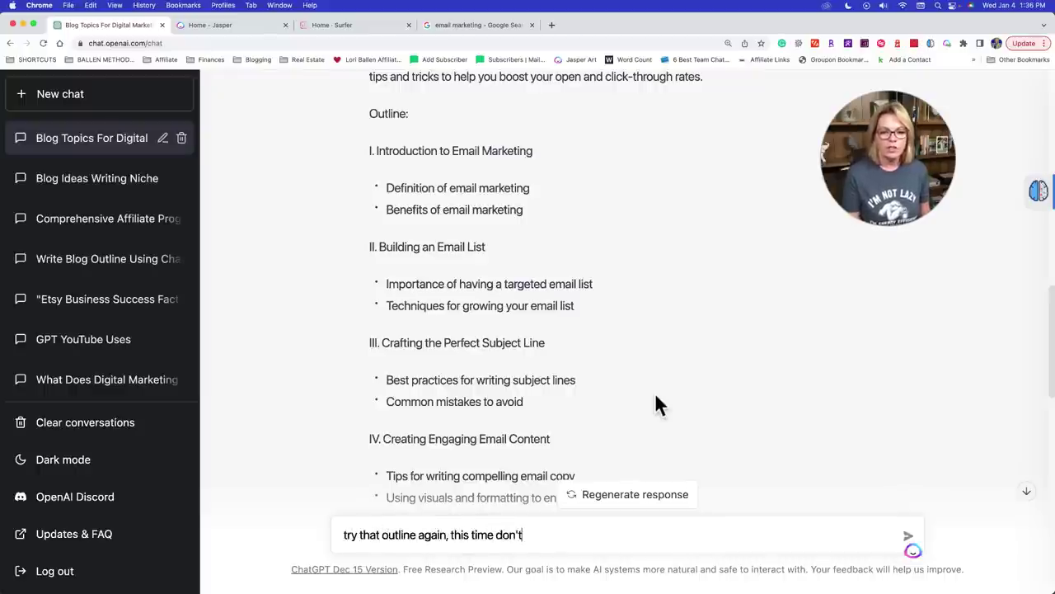
pyautogui.write(' number it. Onl')
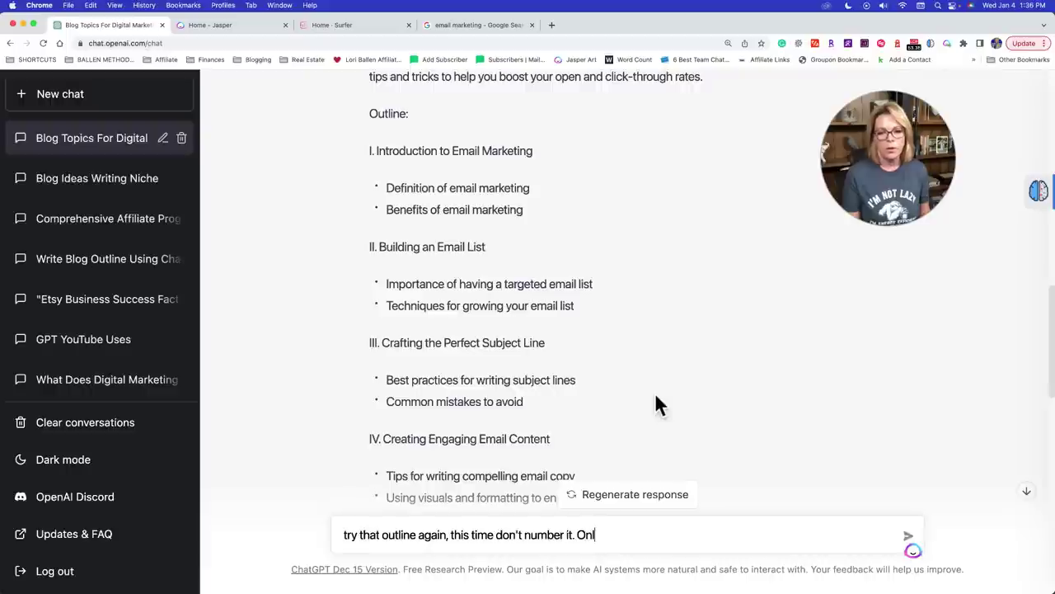
pyautogui.write('y use he')
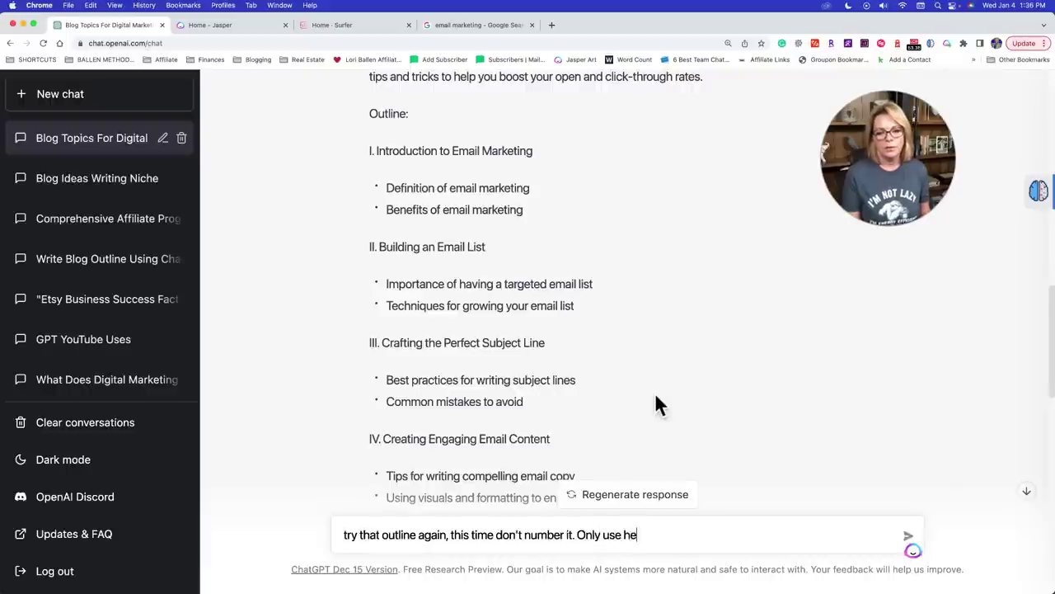
pyautogui.write('adings and subheadings')
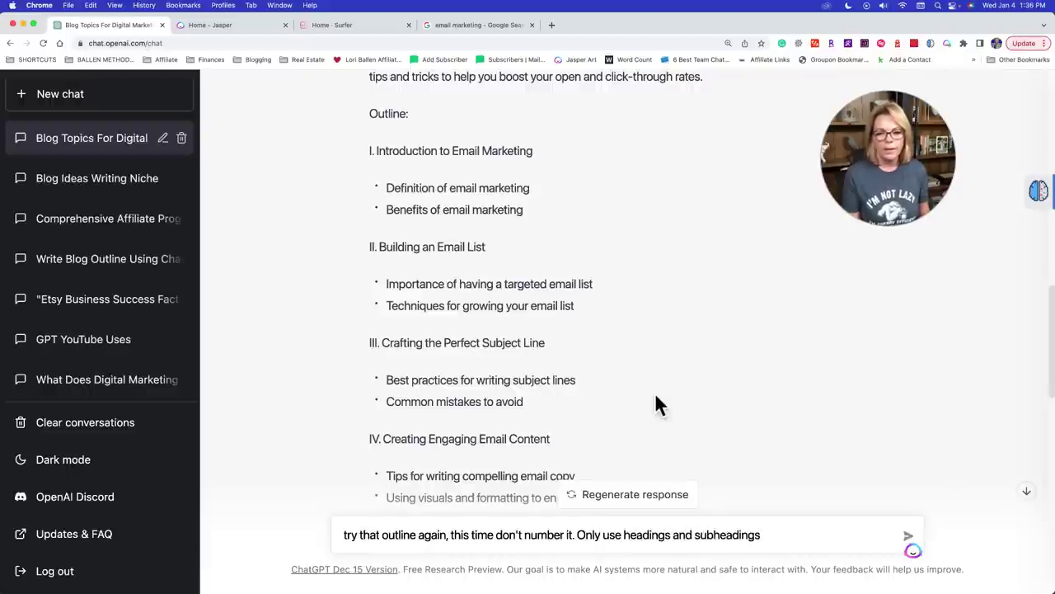
pyautogui.press('Return')
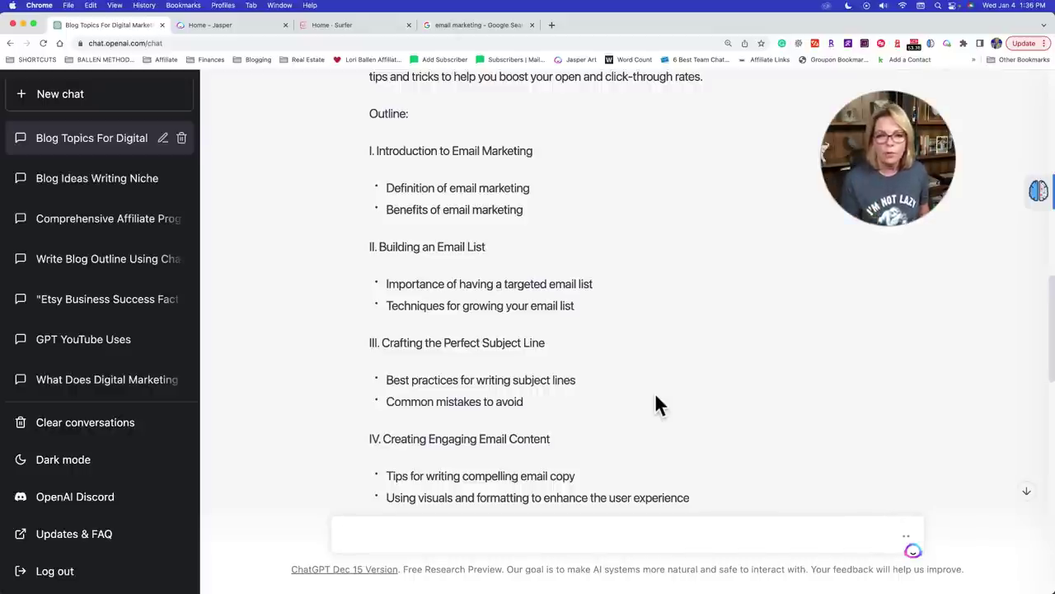
# - Request another revision of the outline with the prompt "try again, don't use the words heading and subheading"
pyautogui.scroll(-15, 656, 277)
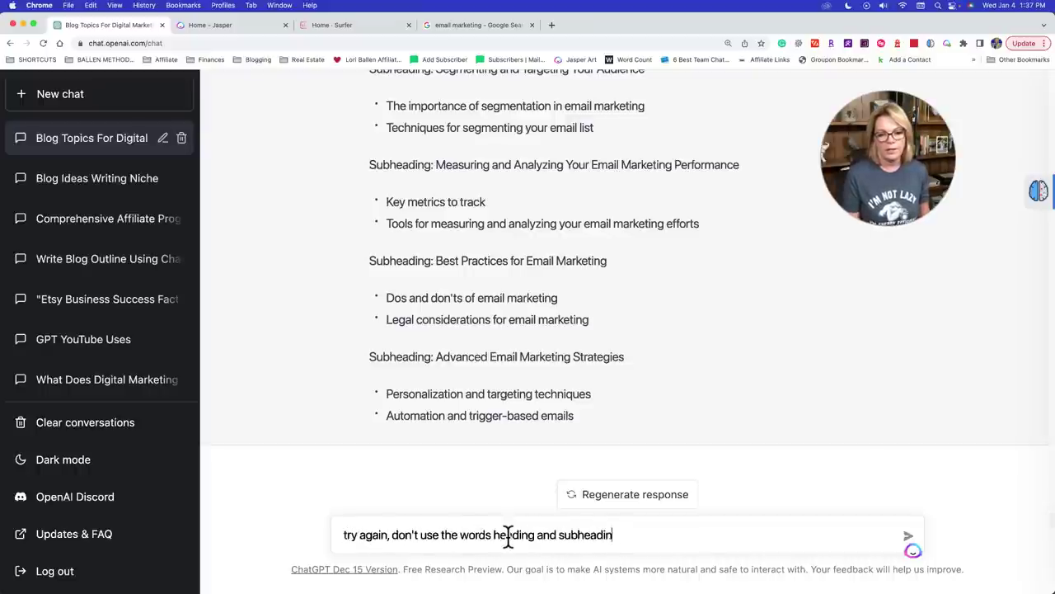
pyautogui.write('g')
pyautogui.press('Return')
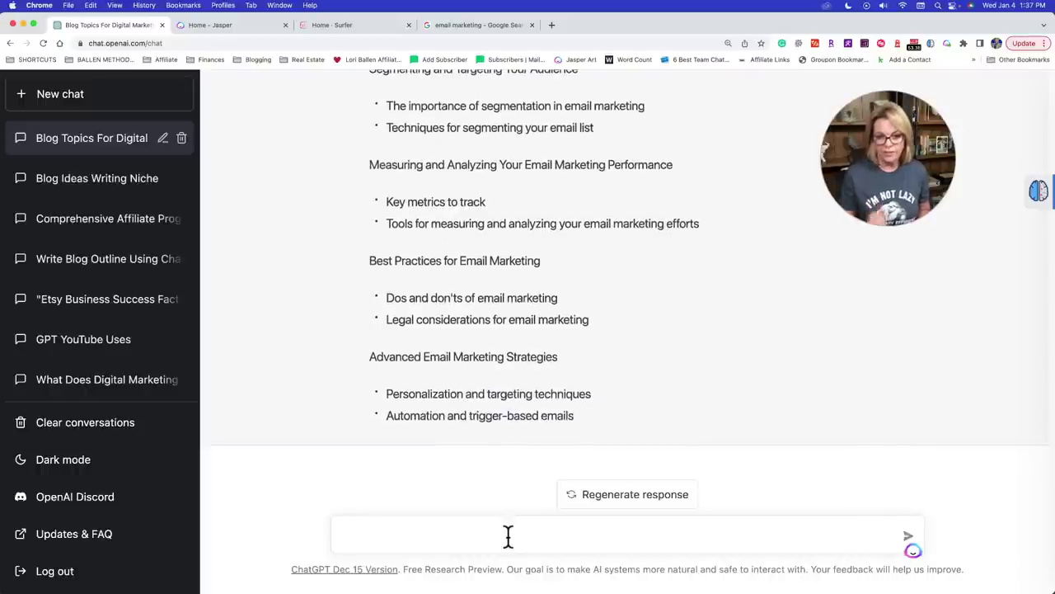
# - Check the revised outline and send the follow-up prompt "make it longer and more comprehensive"
pyautogui.scroll(5, 561, 289)
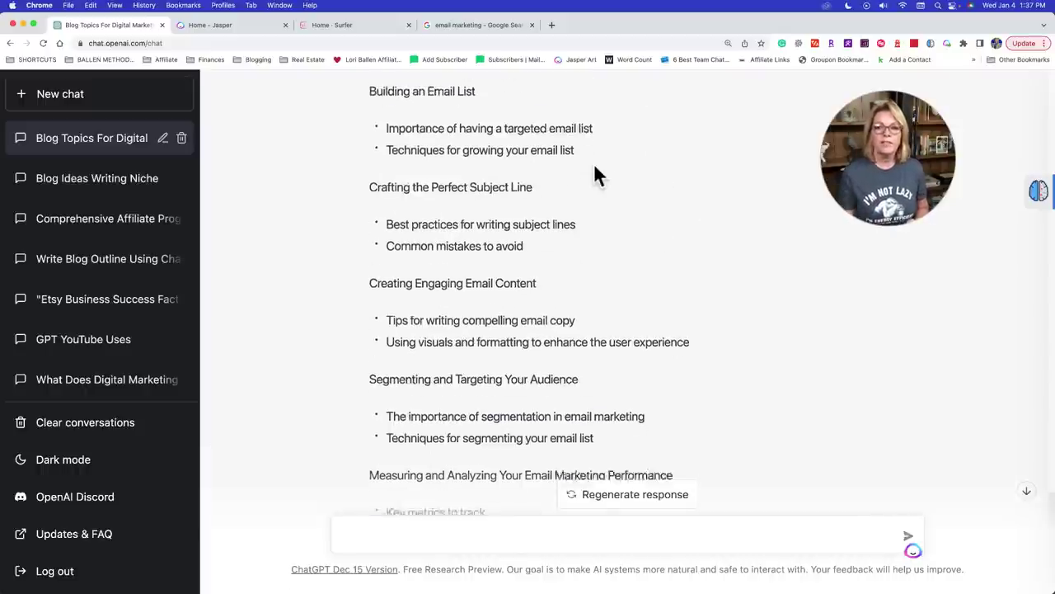
pyautogui.scroll(6, 802, 136)
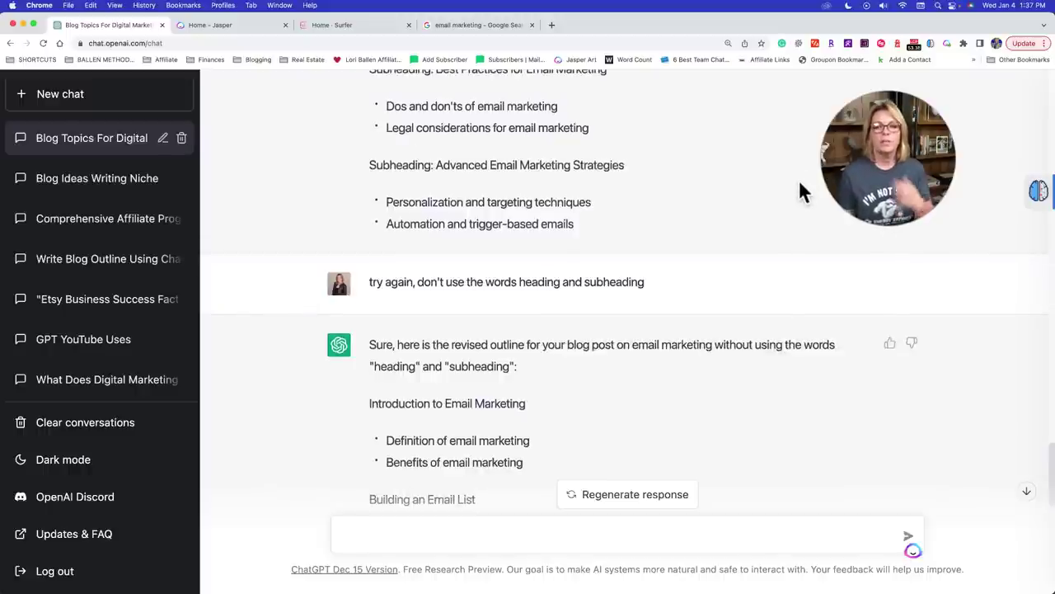
pyautogui.scroll(-4, 800, 186)
pyautogui.scroll(-8, 800, 181)
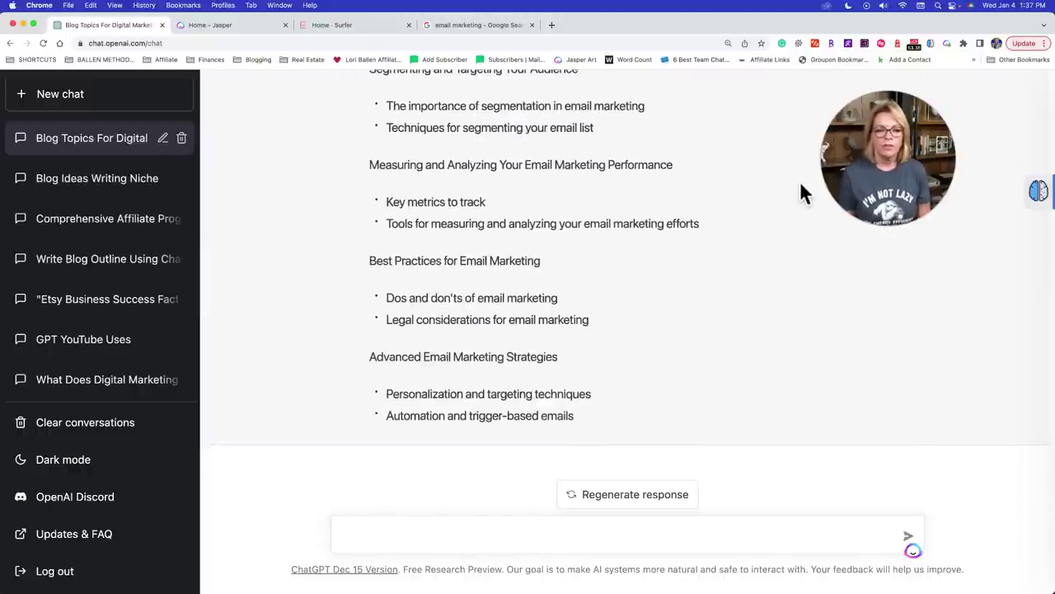
pyautogui.write('make it longer and more comprehe')
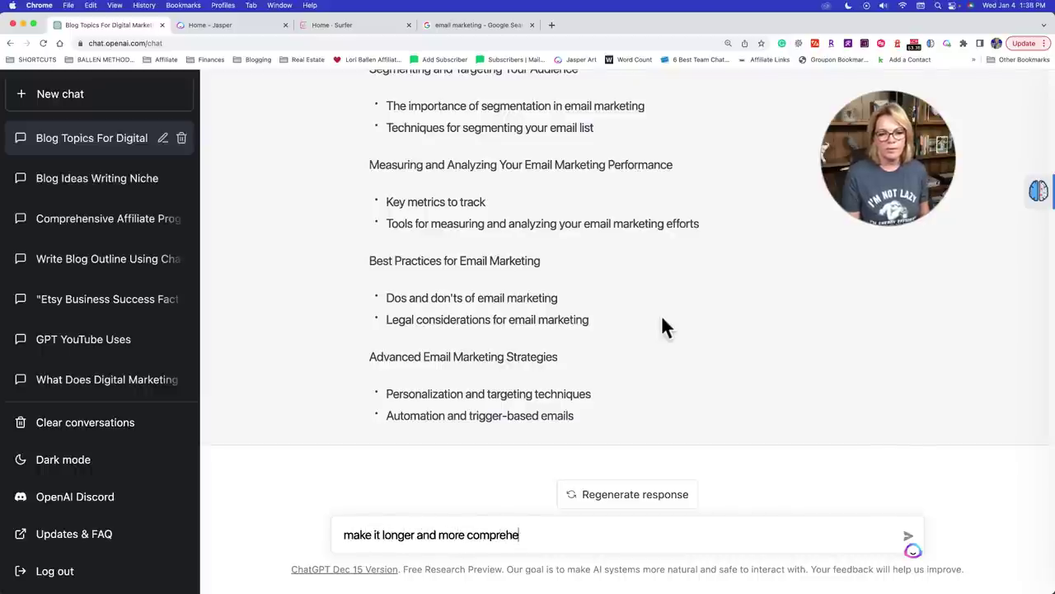
pyautogui.write('nsive')
pyautogui.press('Return')
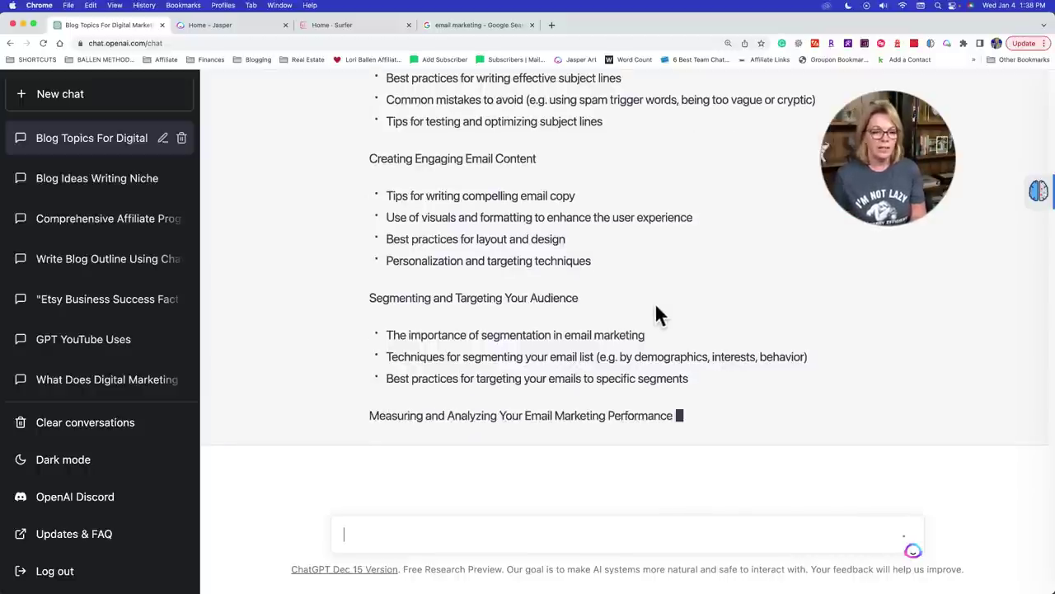
# - Review the longer email marketing outline from its introduction section through the conclusion
pyautogui.scroll(3, 655, 301)
pyautogui.scroll(10, 655, 302)
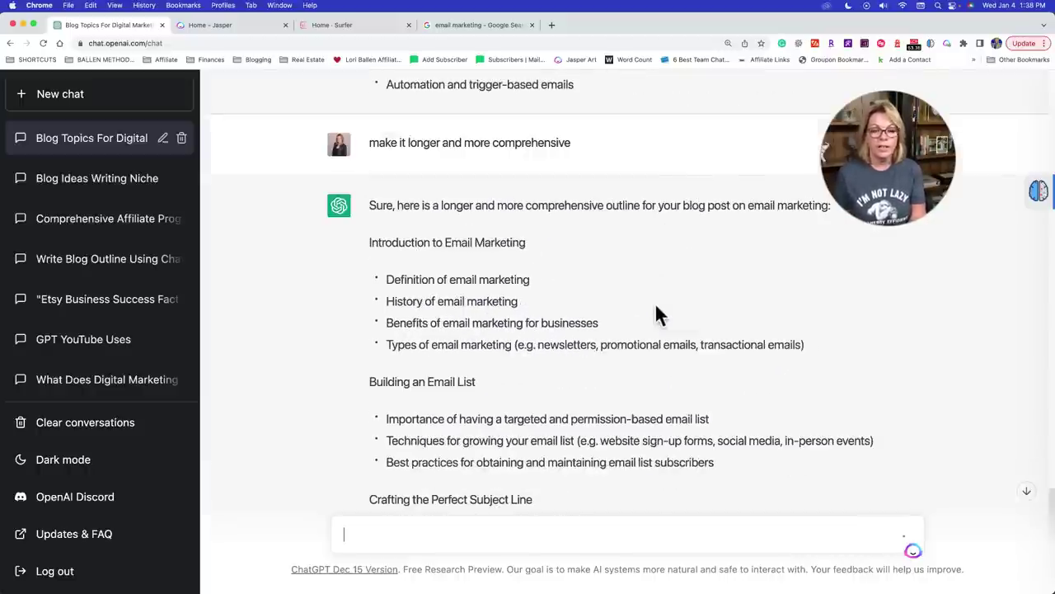
pyautogui.scroll(-10, 656, 307)
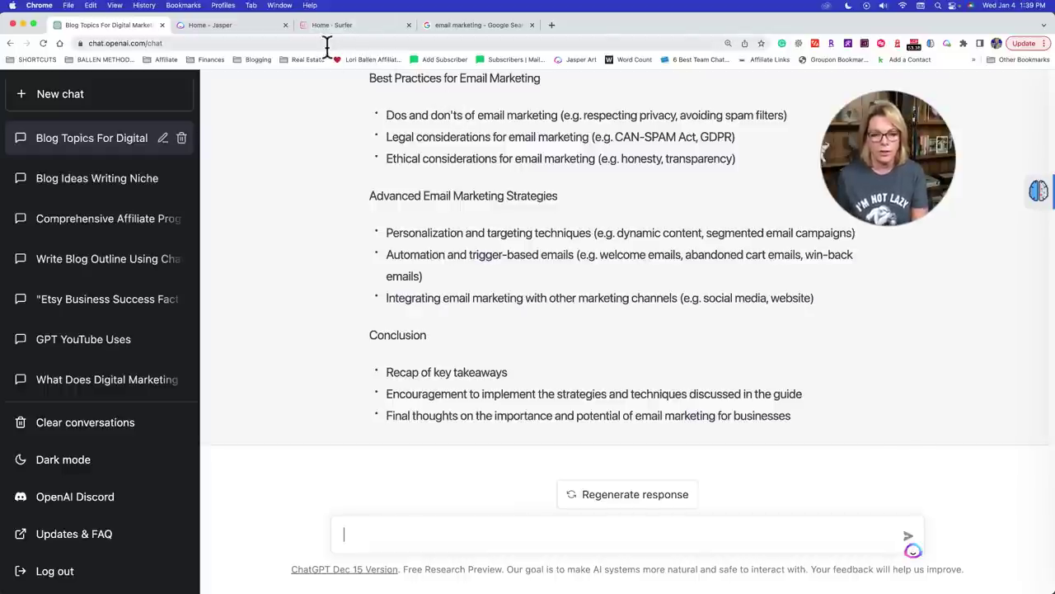
pyautogui.scroll(10, 512, 272)
pyautogui.scroll(3, 513, 272)
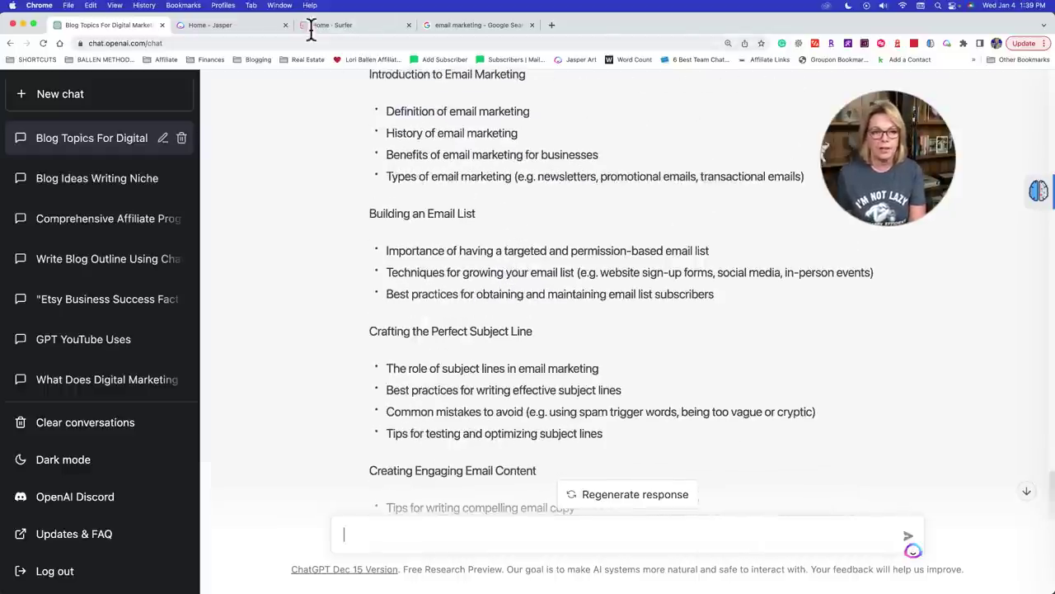
# - Move the Surfer browser tab directly after the ChatGPT one and open Surfer's Content Editor
pyautogui.moveTo(342, 33); pyautogui.dragTo(217, 33)
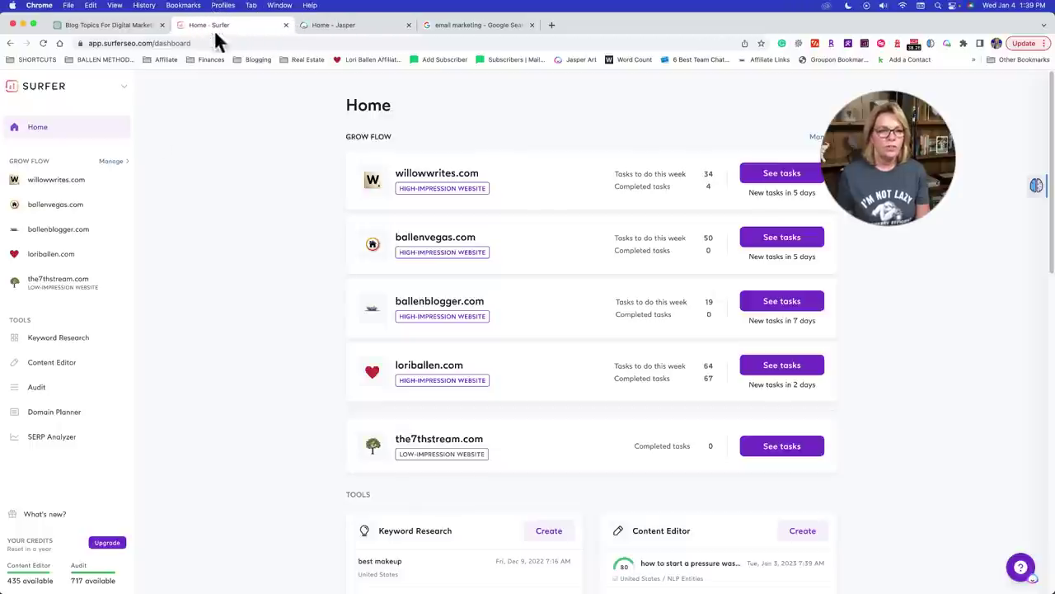
pyautogui.click(54, 363)
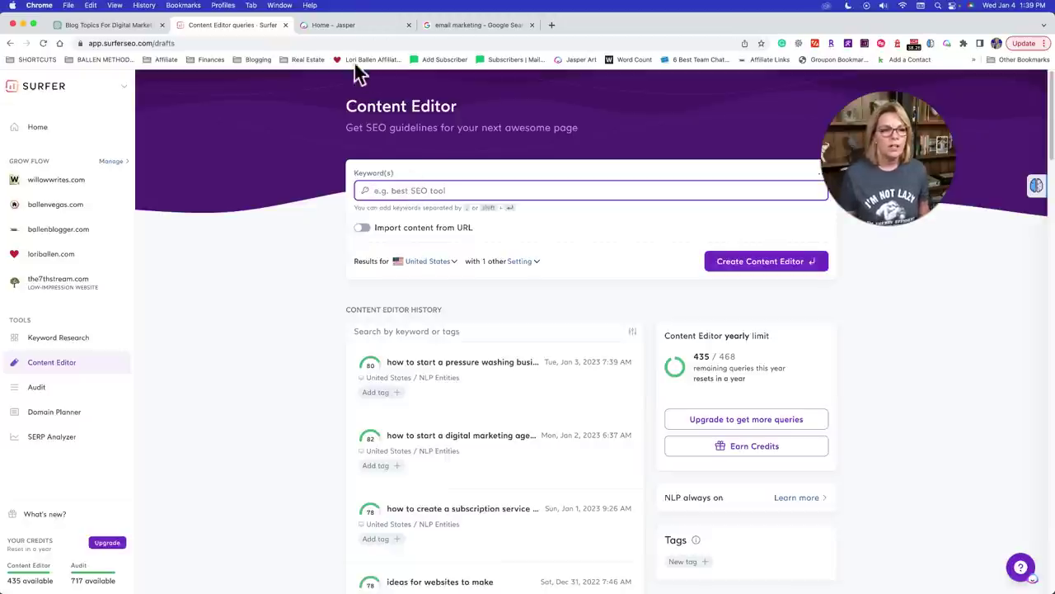
pyautogui.click(346, 26)
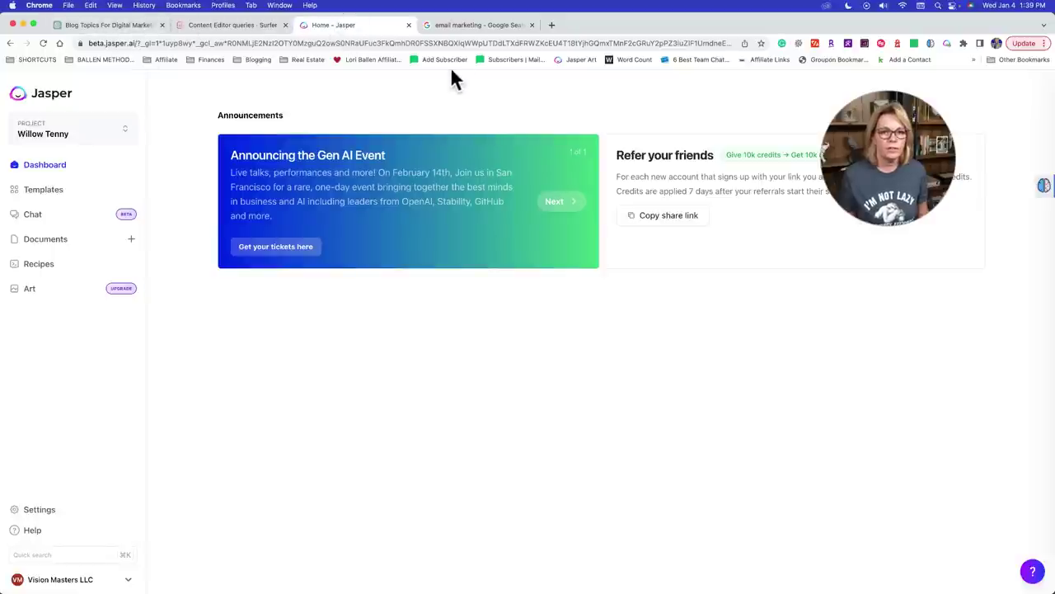
pyautogui.click(438, 27)
pyautogui.click(186, 26)
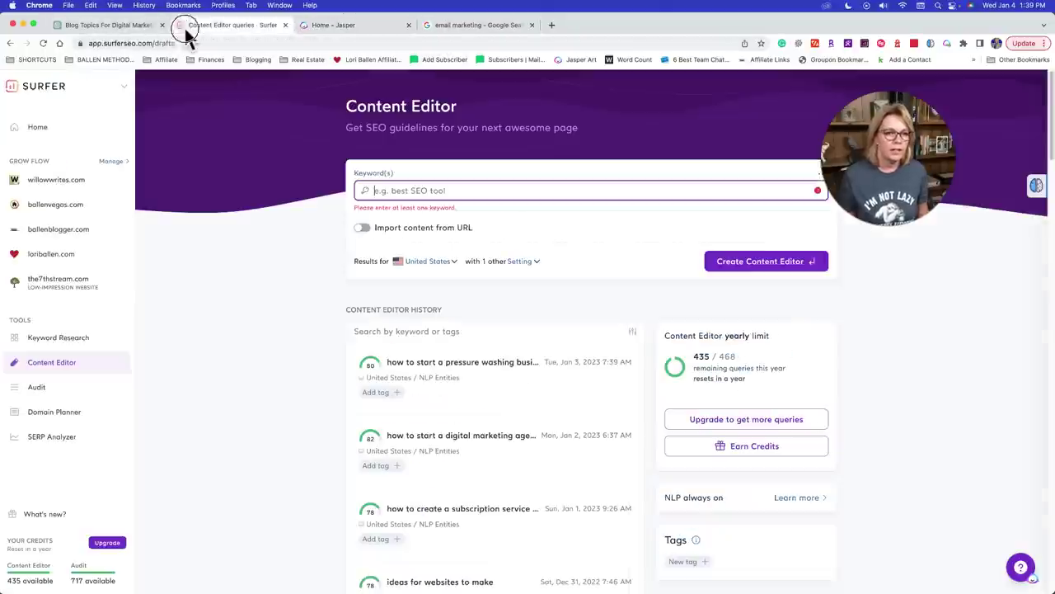
# - Return to the ChatGPT conversation and review the topic ideas and the outline version labelled with headings and subheadings
pyautogui.click(95, 27)
pyautogui.scroll(5, 424, 262)
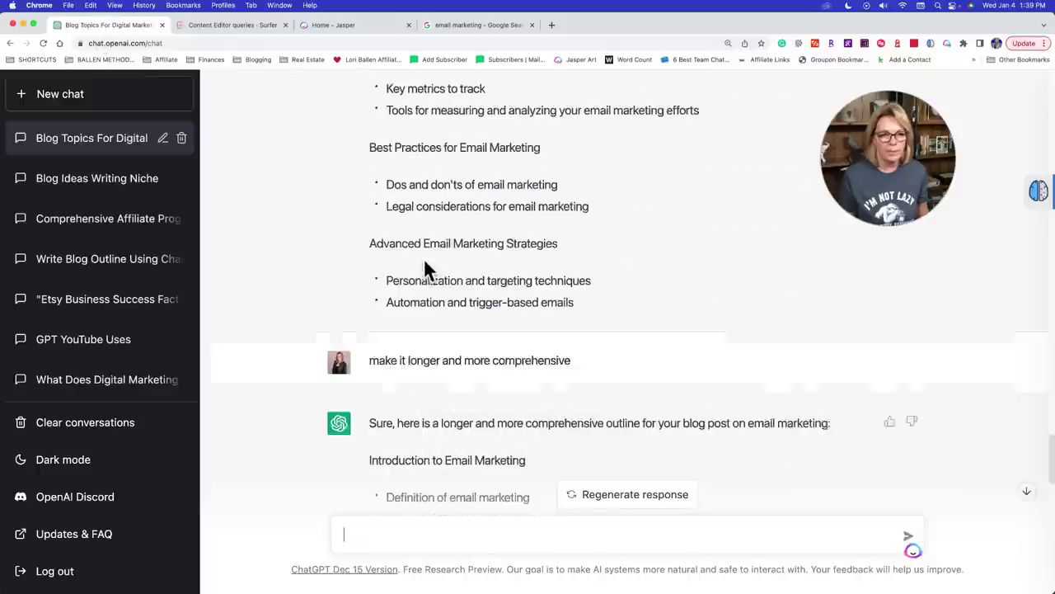
pyautogui.scroll(-10, 424, 258)
pyautogui.scroll(10, 424, 258)
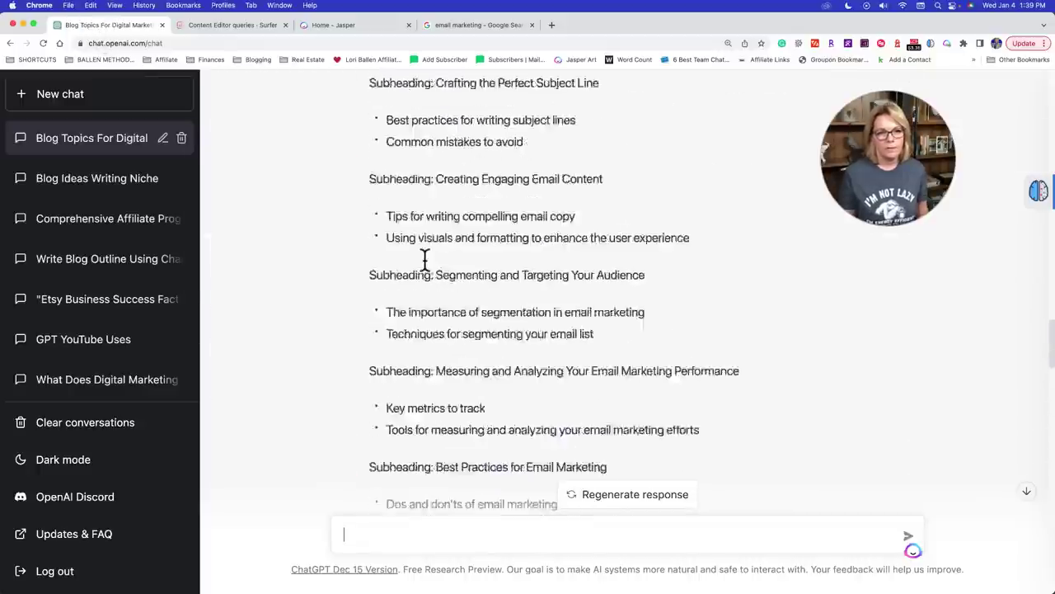
pyautogui.scroll(15, 425, 259)
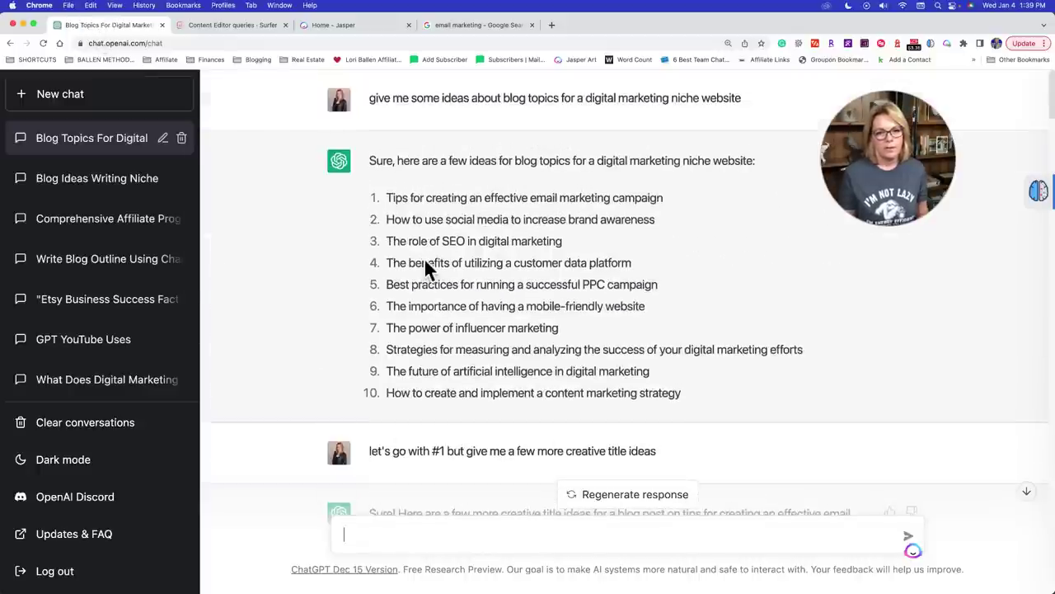
pyautogui.scroll(-20, 426, 264)
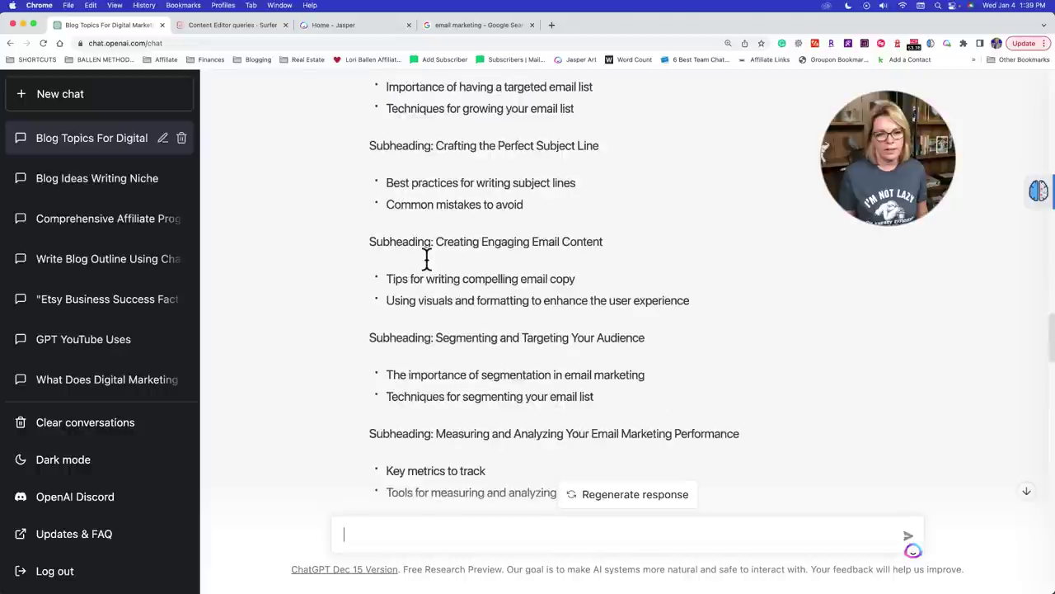
pyautogui.scroll(3, 426, 259)
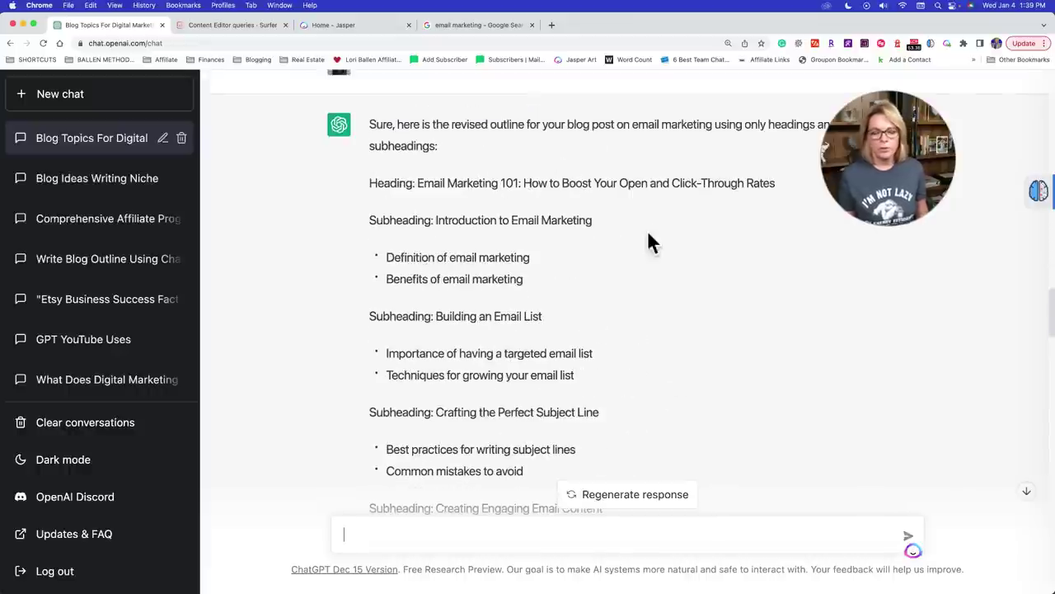
pyautogui.scroll(-3, 656, 226)
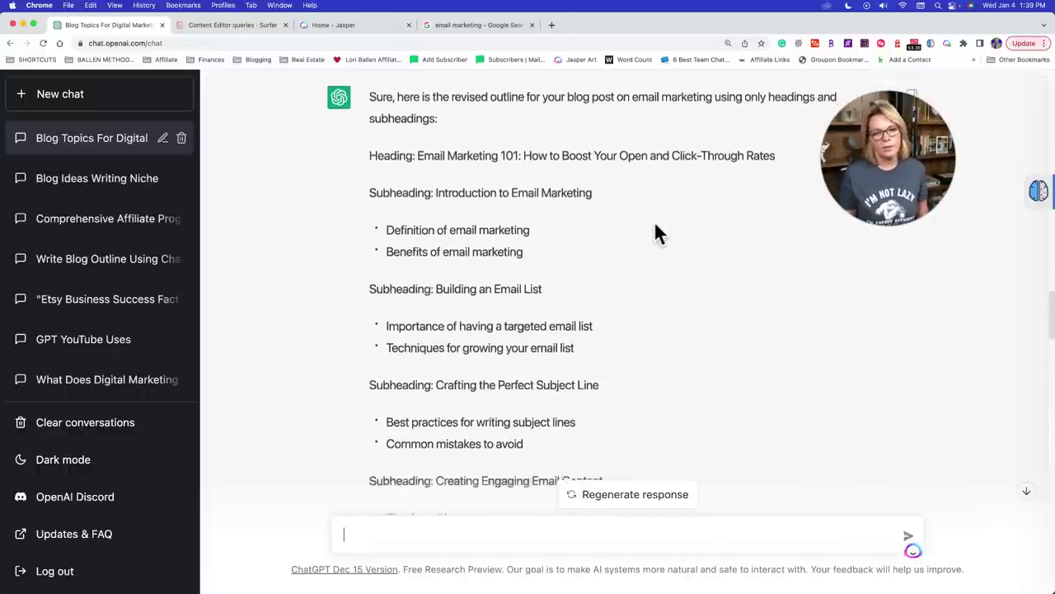
pyautogui.scroll(1, 656, 226)
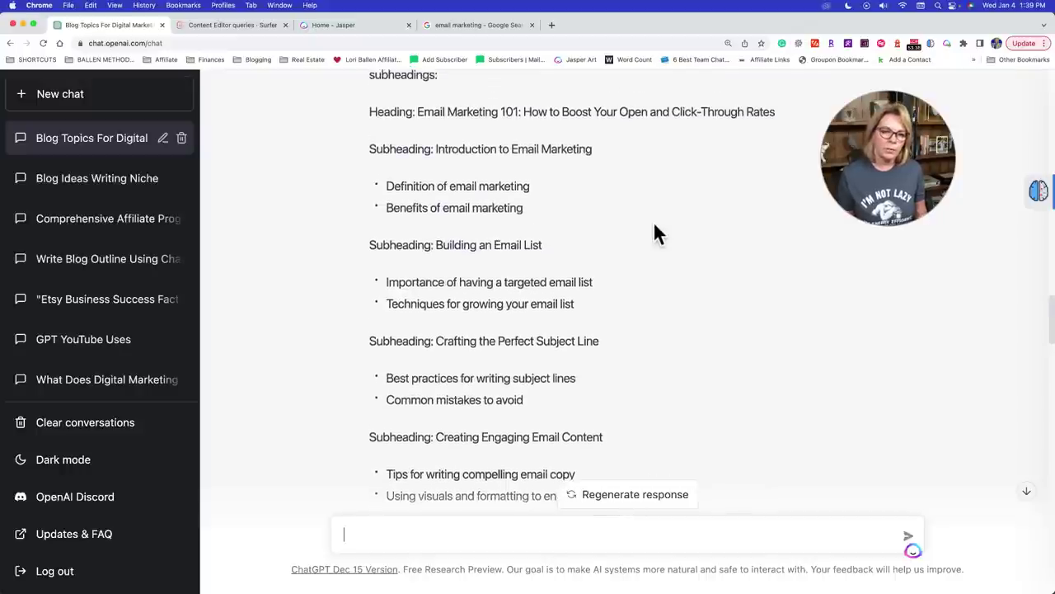
pyautogui.scroll(2, 653, 221)
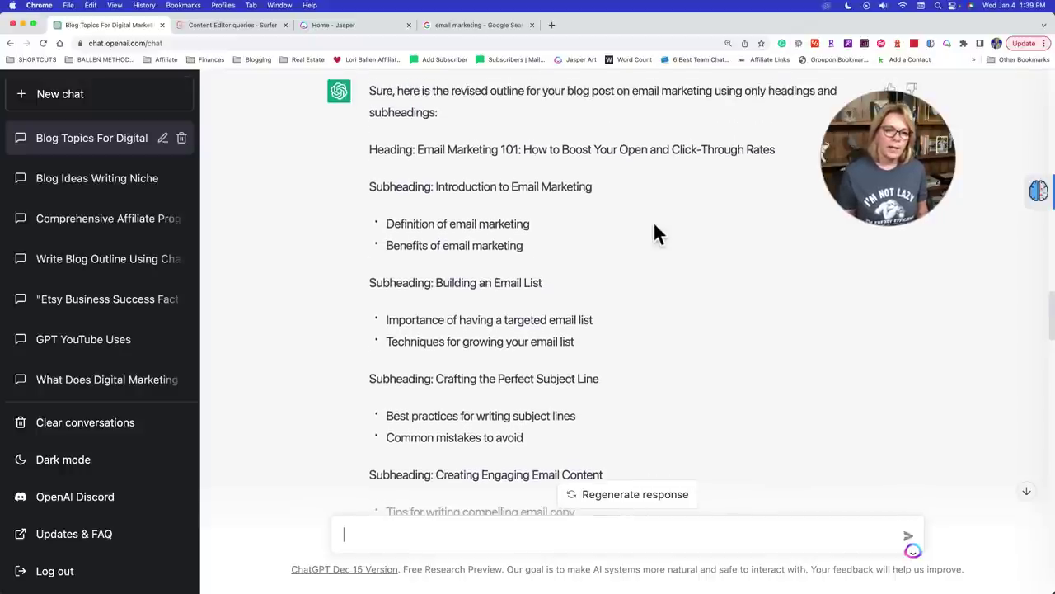
pyautogui.scroll(-6, 647, 315)
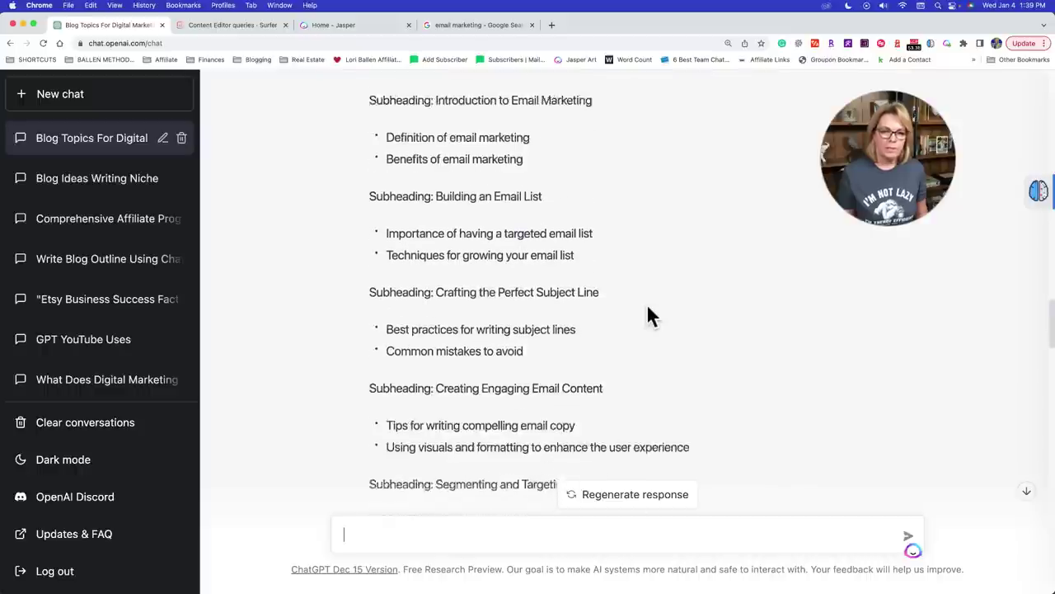
pyautogui.scroll(-4, 650, 314)
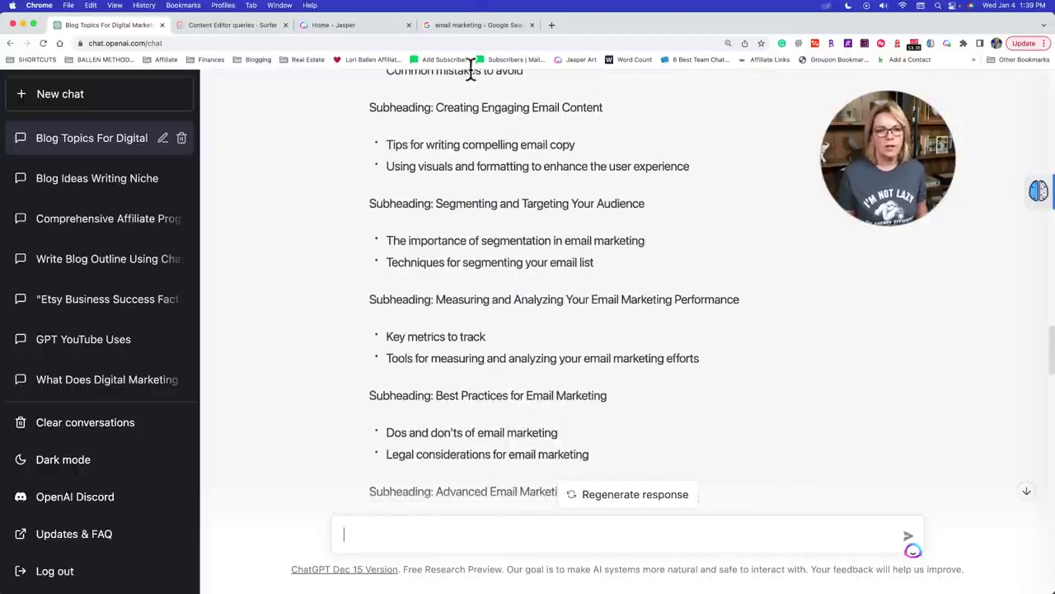
# - Switch back to Surfer's Content Editor and enter "email marketing" as the keyword for a new query
pyautogui.click(468, 24)
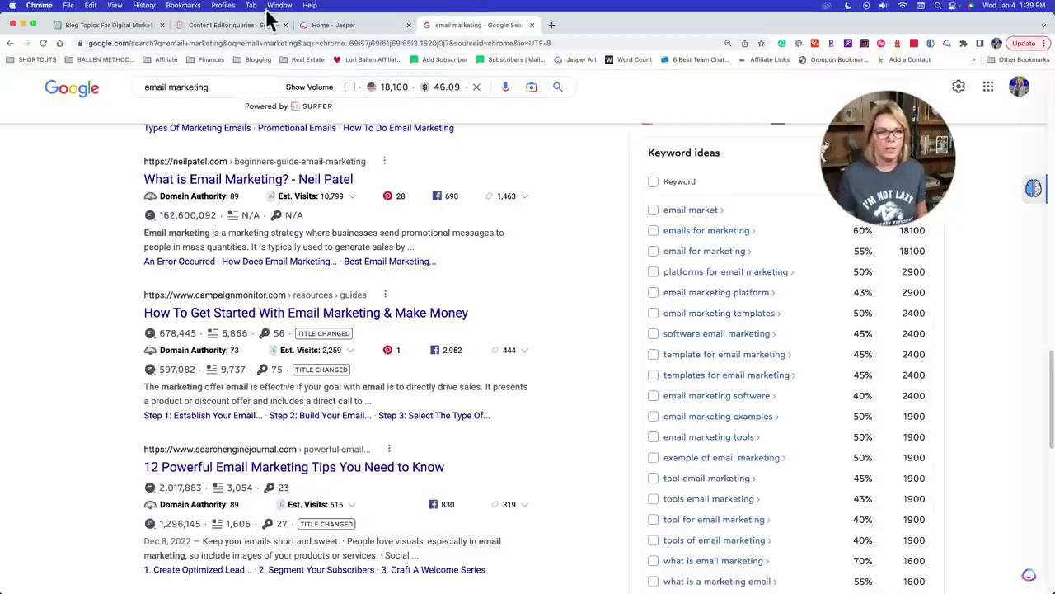
pyautogui.click(223, 29)
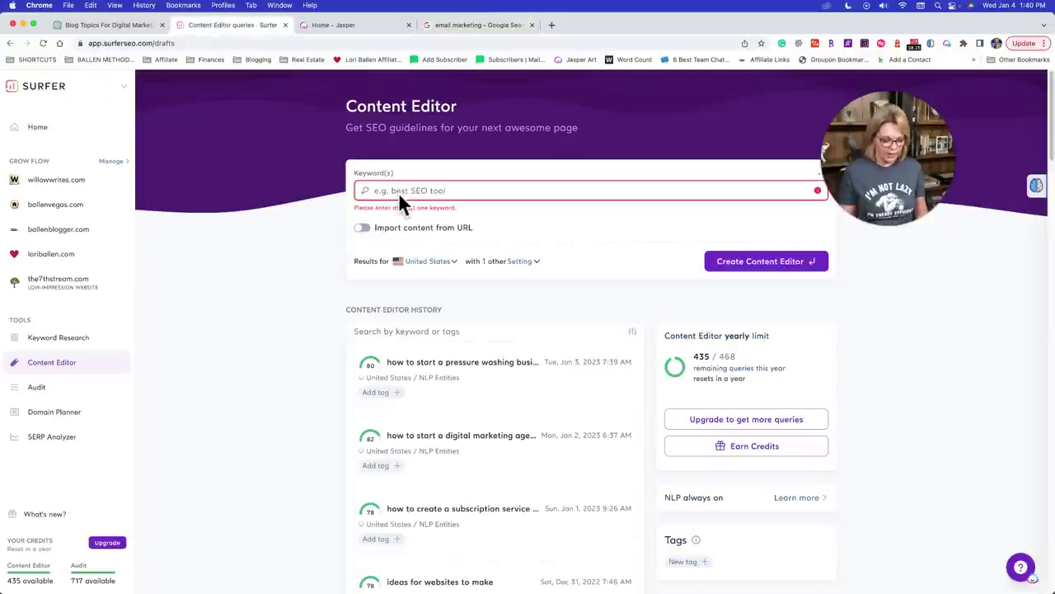
pyautogui.write('ema')
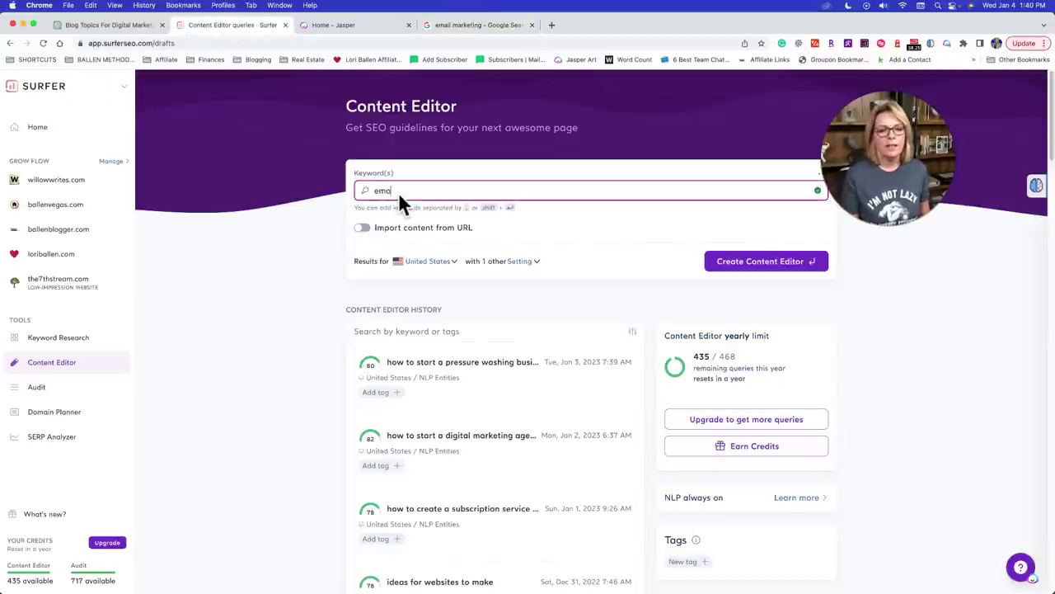
pyautogui.write('il marketing')
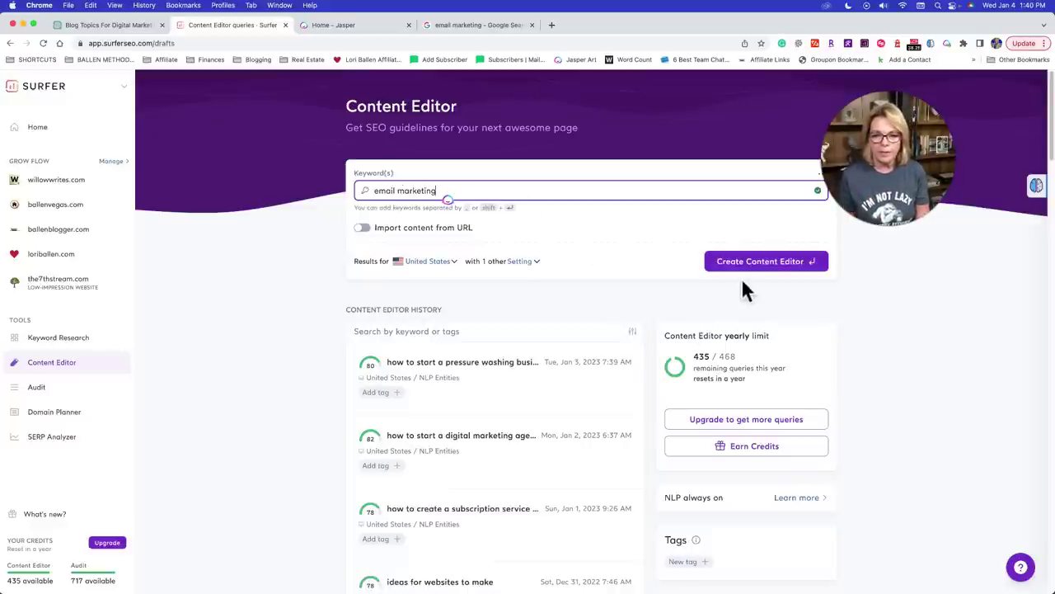
# - Create the "email marketing" content editor, open it from the history and show its NLP terms
pyautogui.click(756, 263)
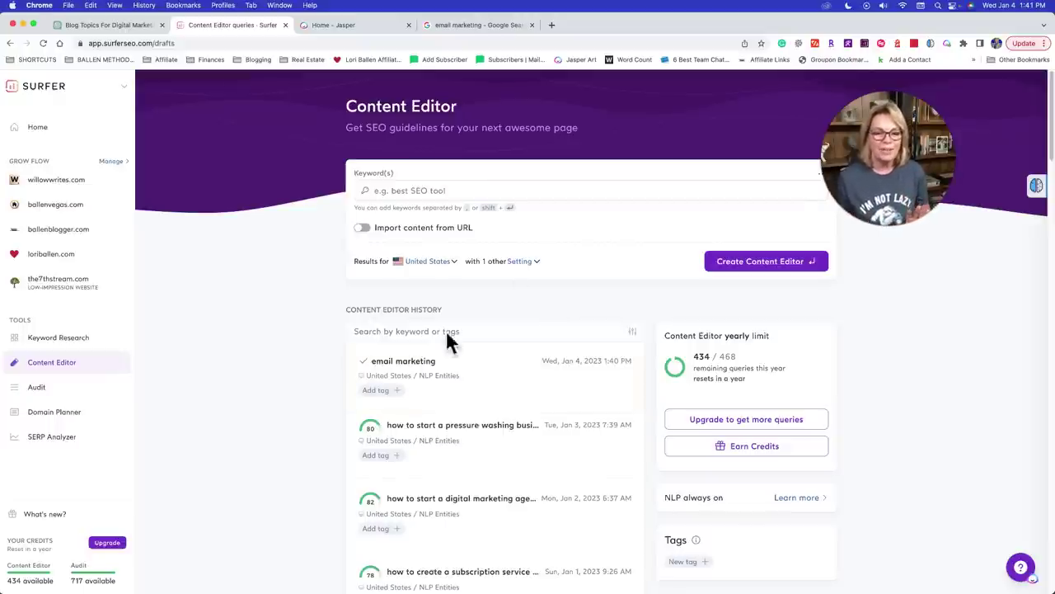
pyautogui.click(468, 375)
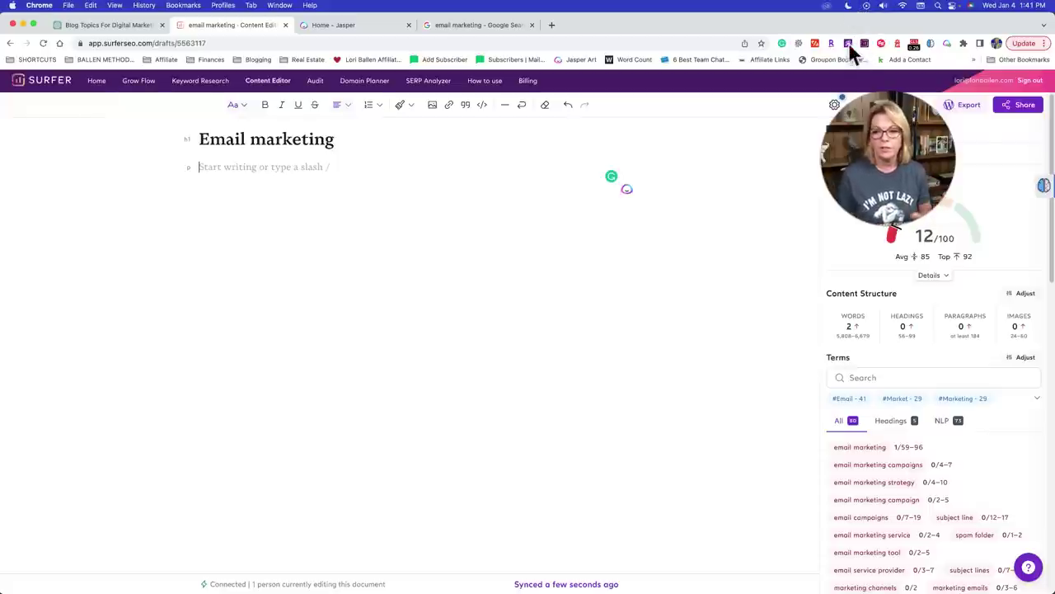
pyautogui.moveTo(930, 236)
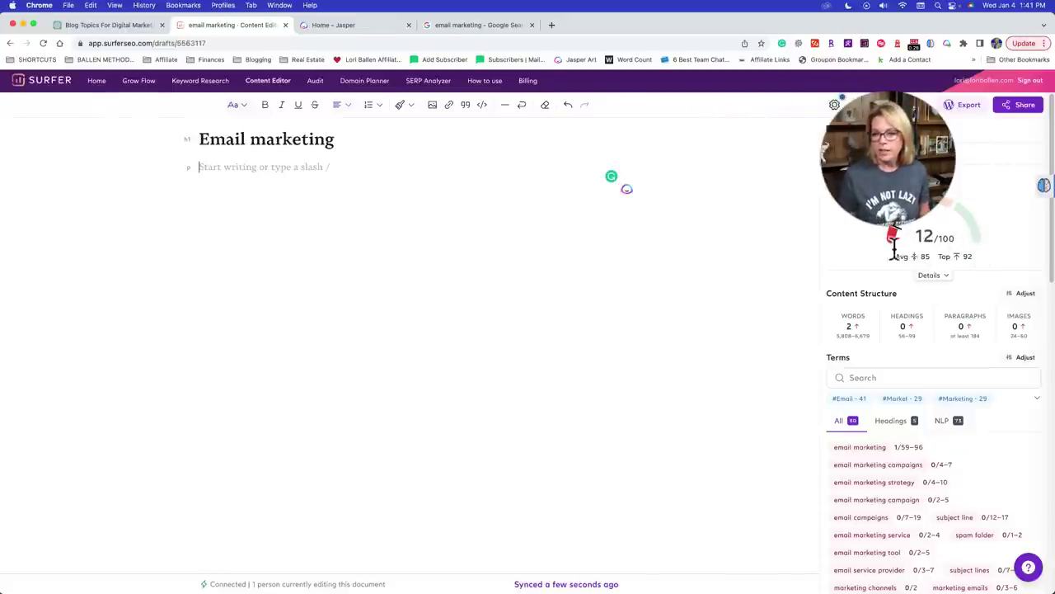
pyautogui.scroll(-3, 853, 454)
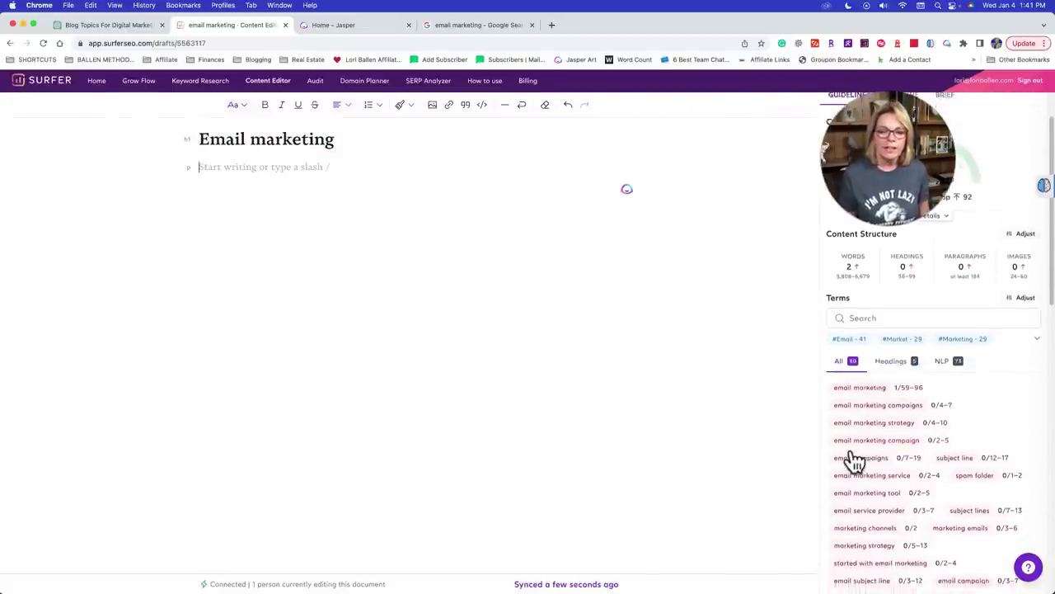
pyautogui.click(948, 327)
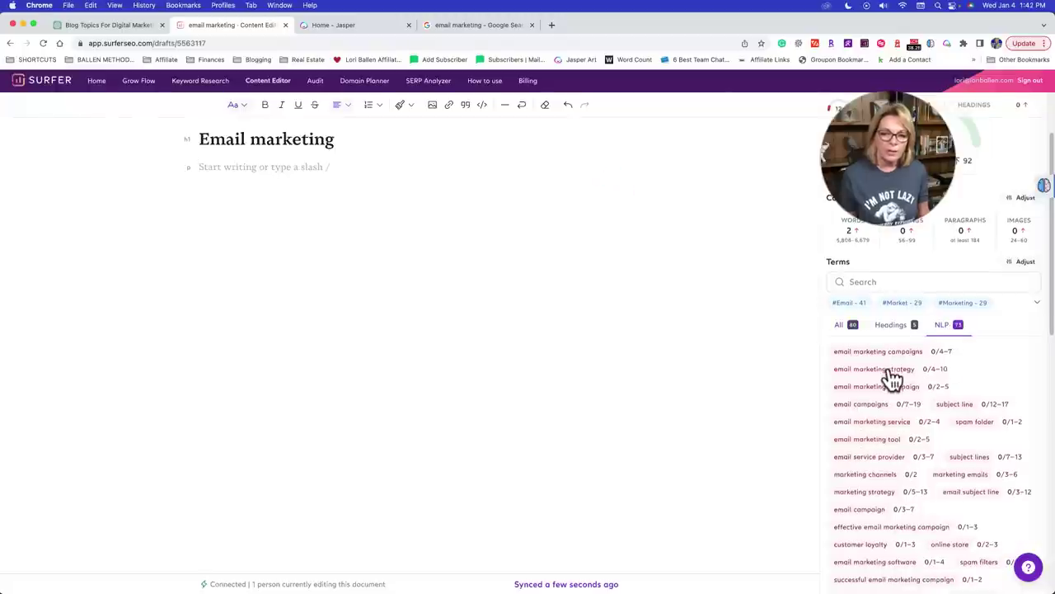
pyautogui.scroll(-1, 878, 355)
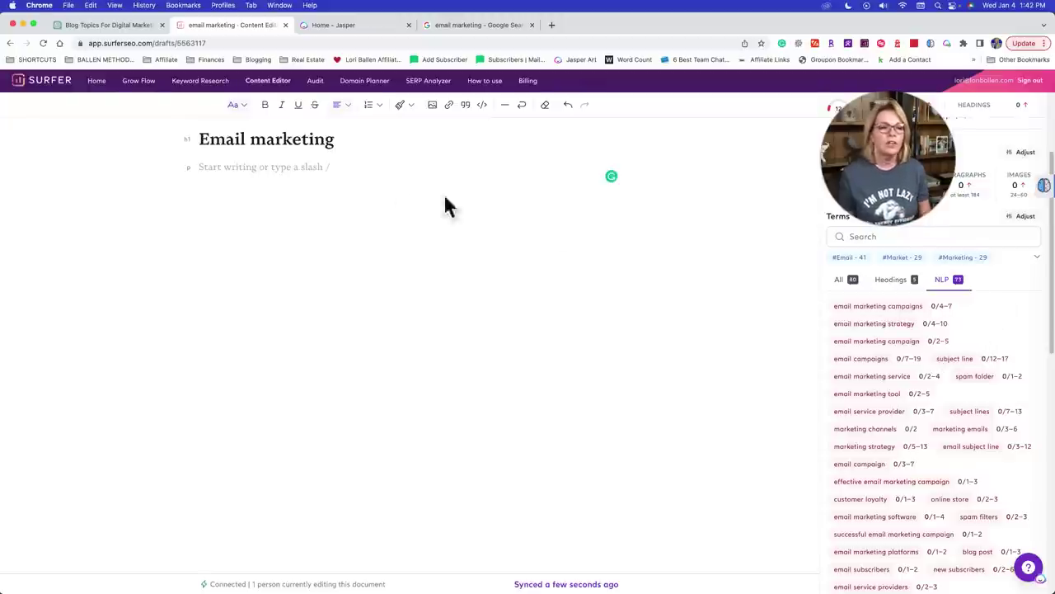
# - Copy the ChatGPT conversation from the headings-and-subheadings outline onward and paste it below the Email marketing title in Surfer
pyautogui.click(115, 26)
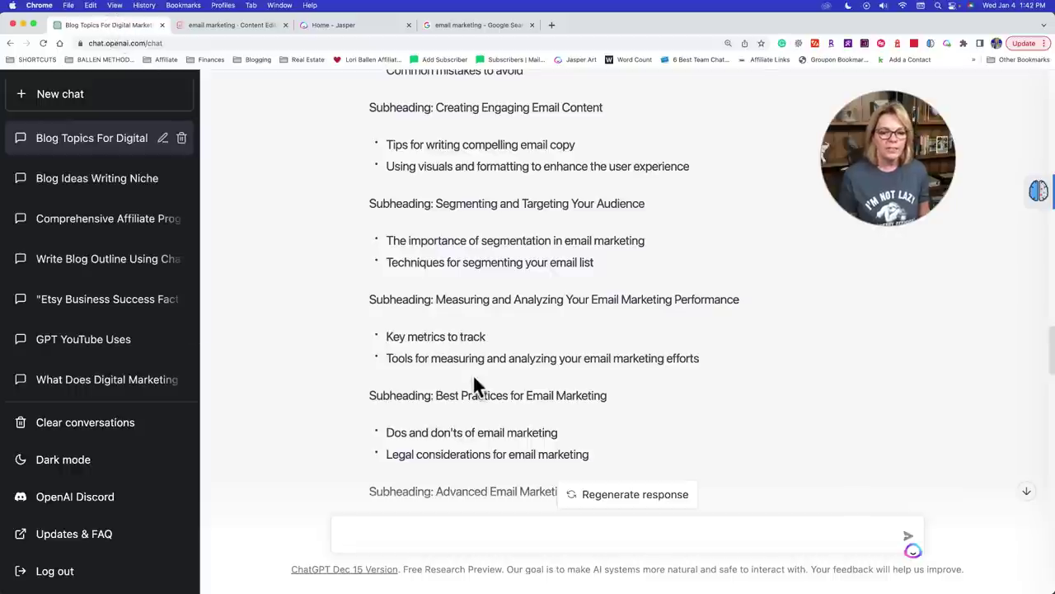
pyautogui.scroll(10, 491, 392)
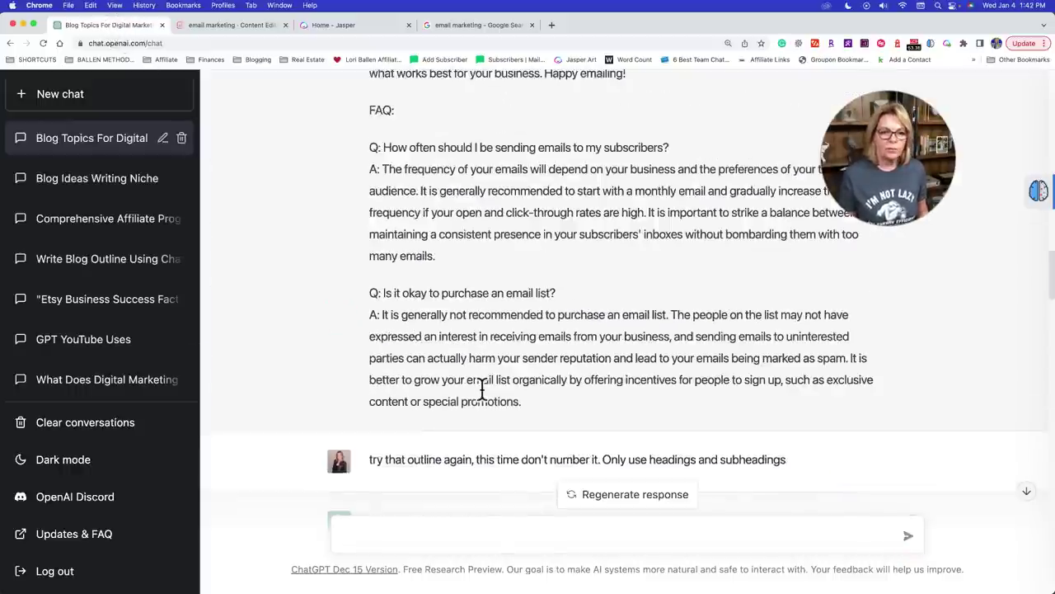
pyautogui.scroll(-8, 484, 388)
pyautogui.scroll(5, 477, 397)
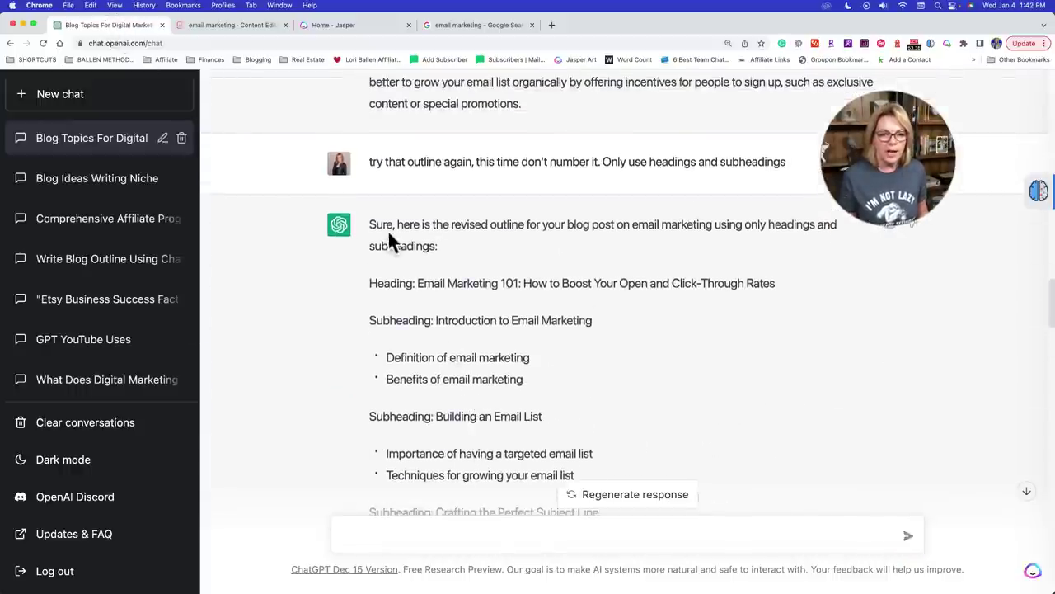
pyautogui.moveTo(371, 223); pyautogui.dragTo(508, 589)
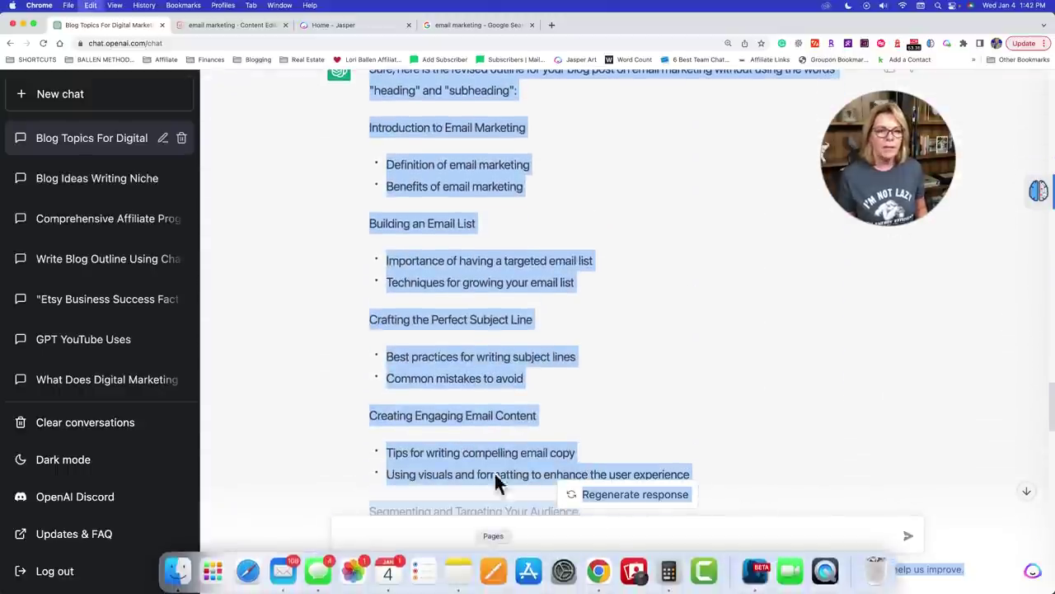
pyautogui.click(231, 24)
pyautogui.click(341, 169)
pyautogui.press('super+v')
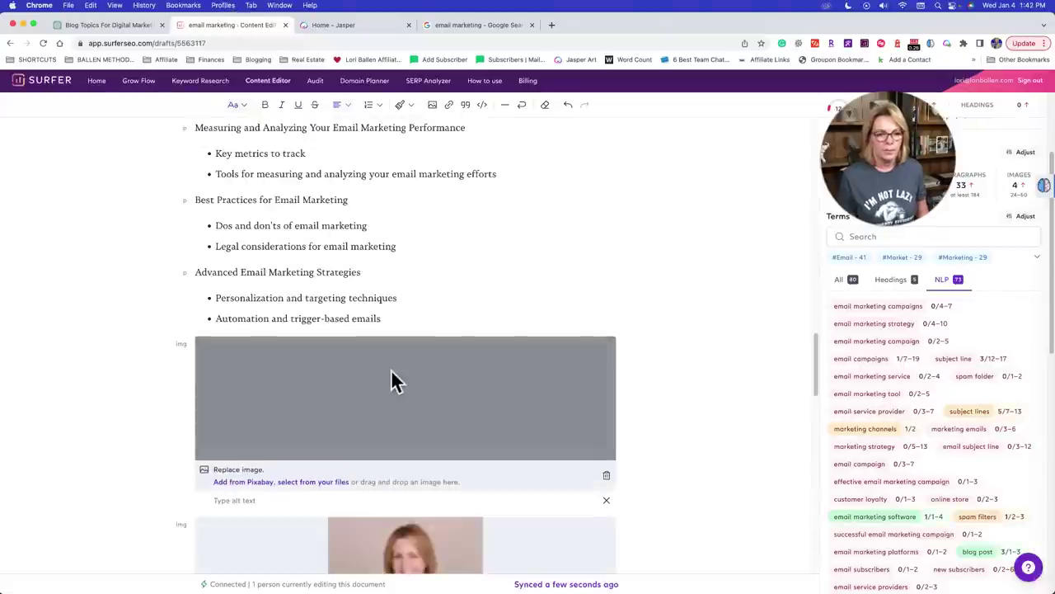
# - Review the pasted outlines in Surfer alongside the content score, structure targets and NLP terms
pyautogui.scroll(-5, 409, 419)
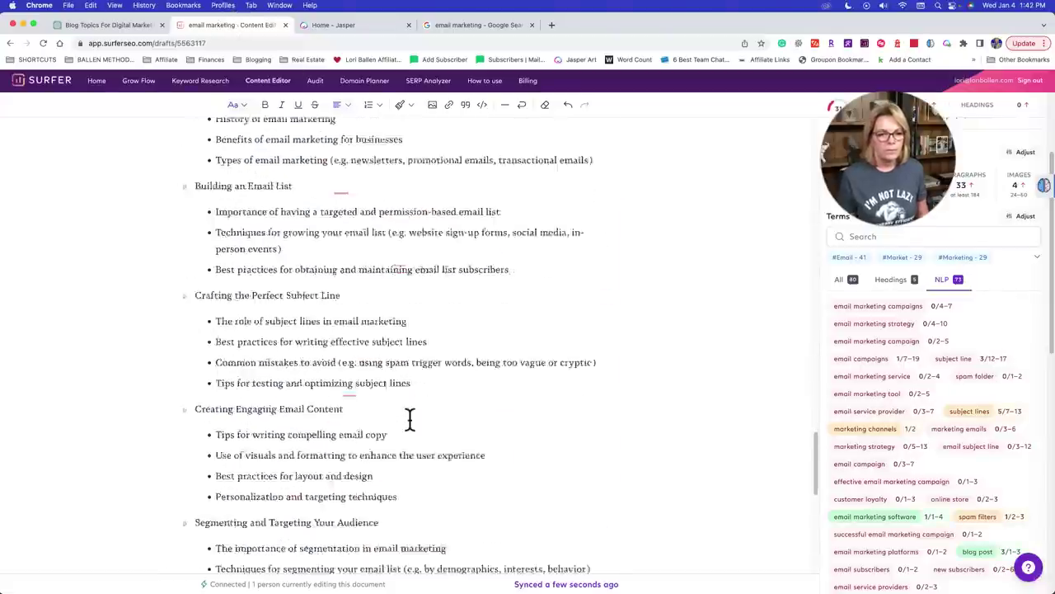
pyautogui.scroll(-3, 412, 425)
pyautogui.scroll(3, 1000, 371)
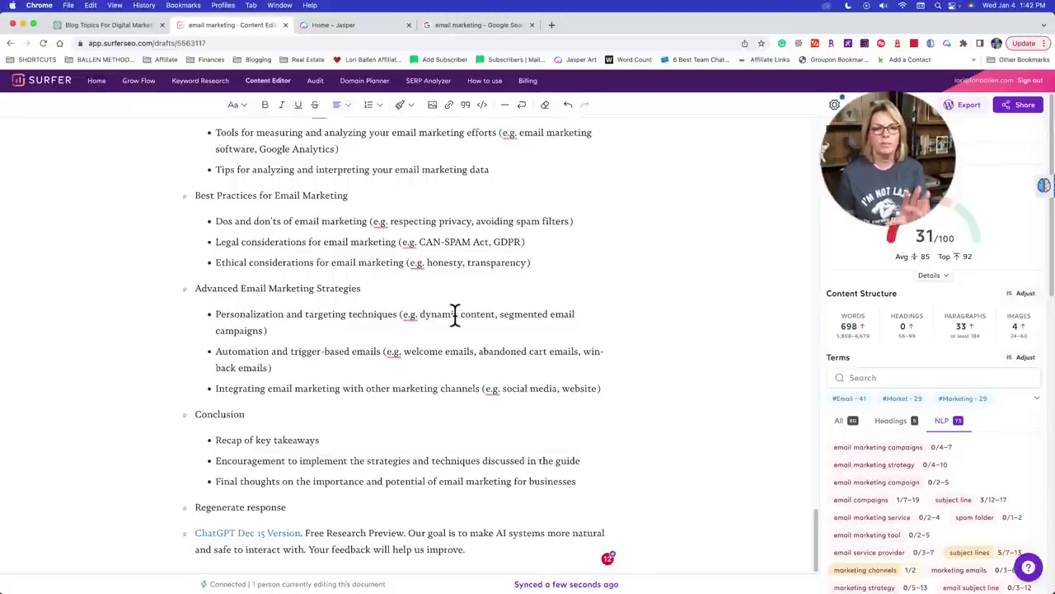
pyautogui.scroll(1, 455, 317)
pyautogui.scroll(-1, 907, 453)
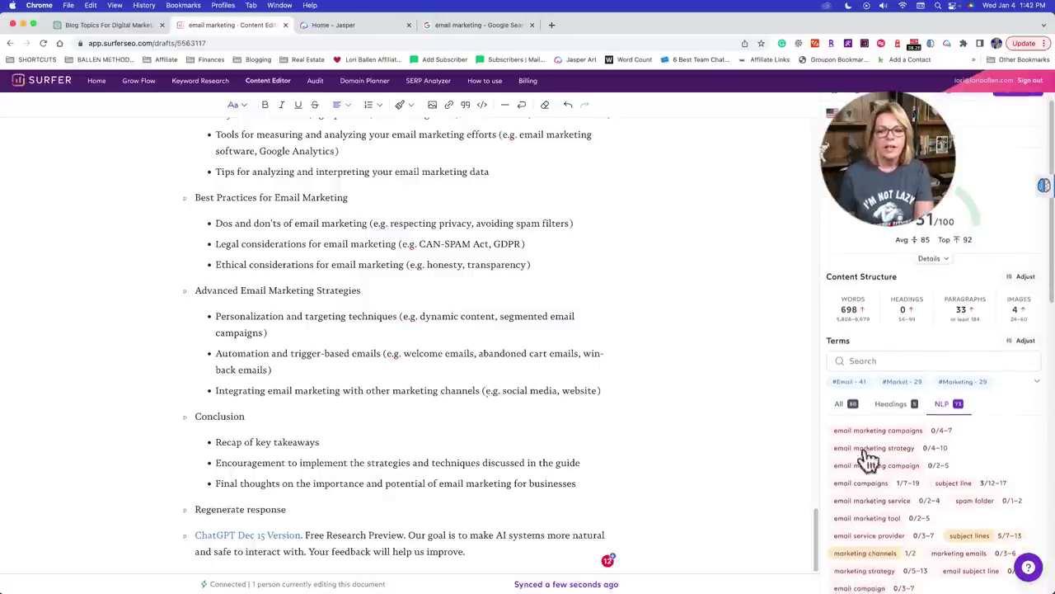
pyautogui.scroll(5, 812, 464)
pyautogui.scroll(1, 870, 464)
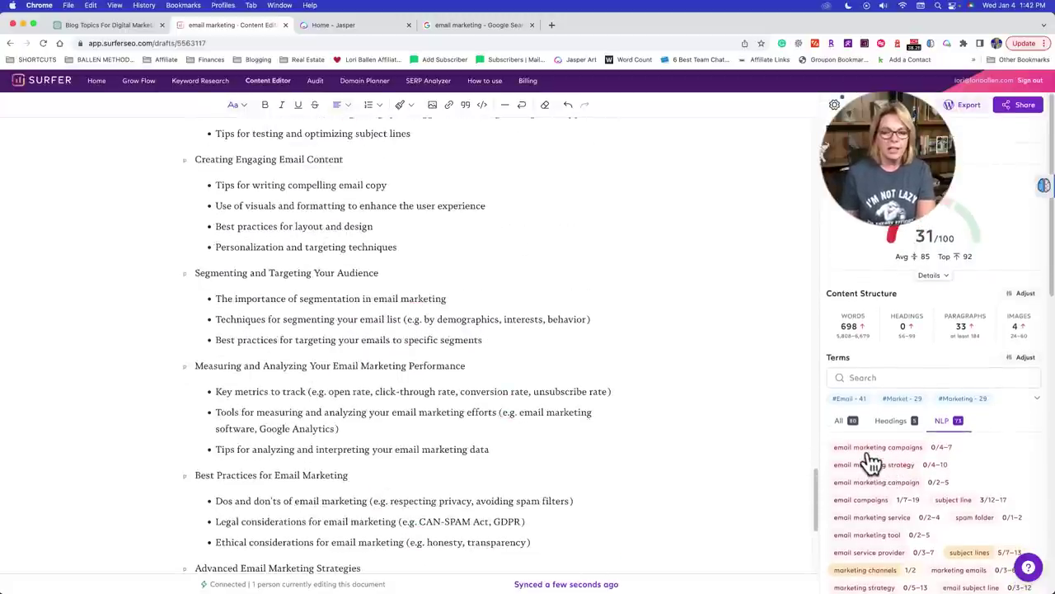
pyautogui.scroll(-3, 870, 463)
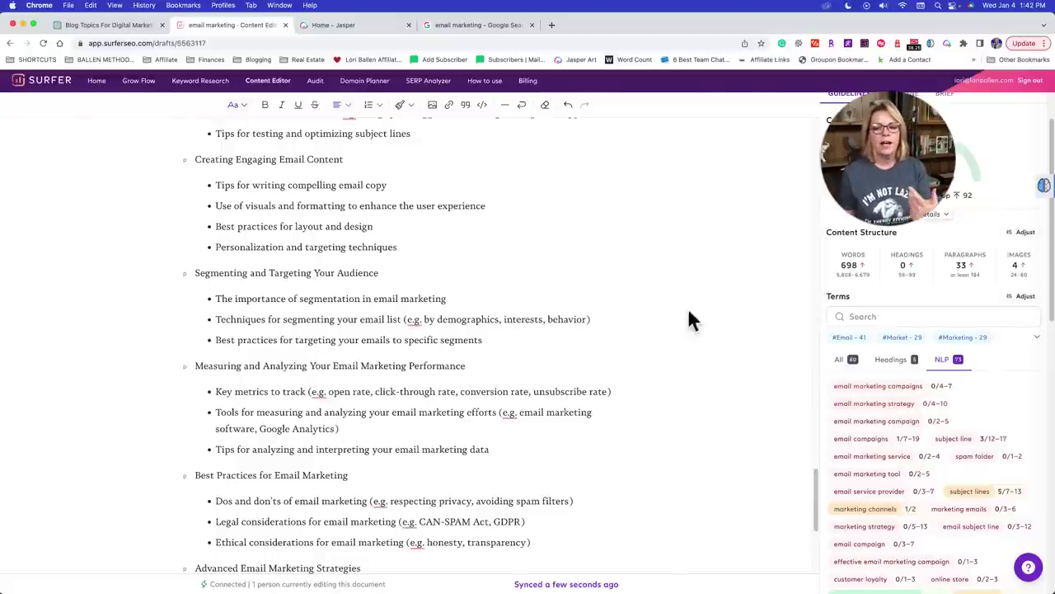
pyautogui.scroll(10, 516, 292)
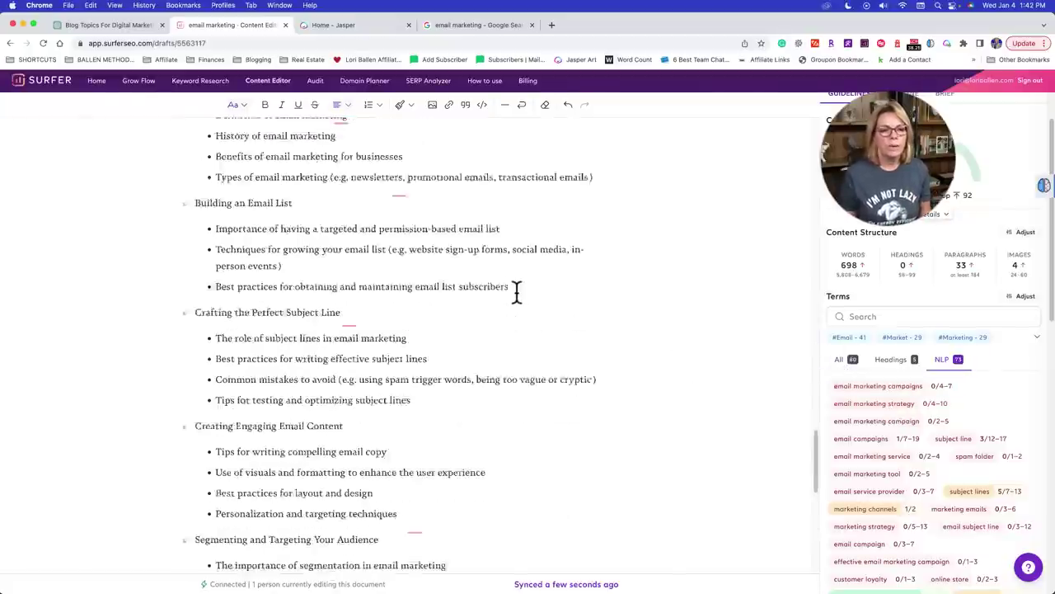
# - Switch to ChatGPT and start a prompt reading "try it again, emphasise these keywords in the headings:"
pyautogui.click(90, 25)
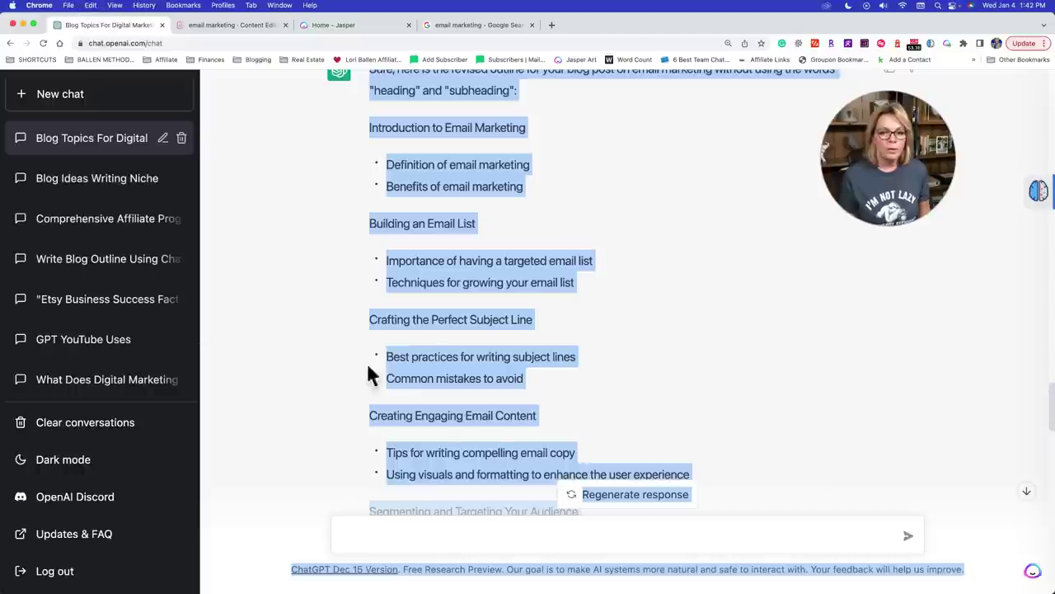
pyautogui.click(439, 532)
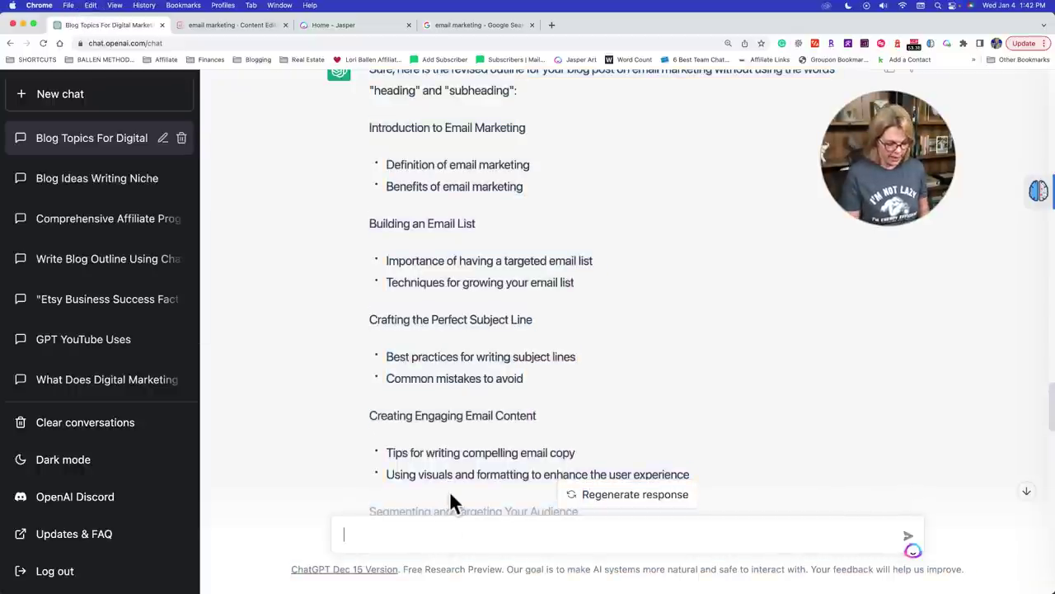
pyautogui.write('try it again,')
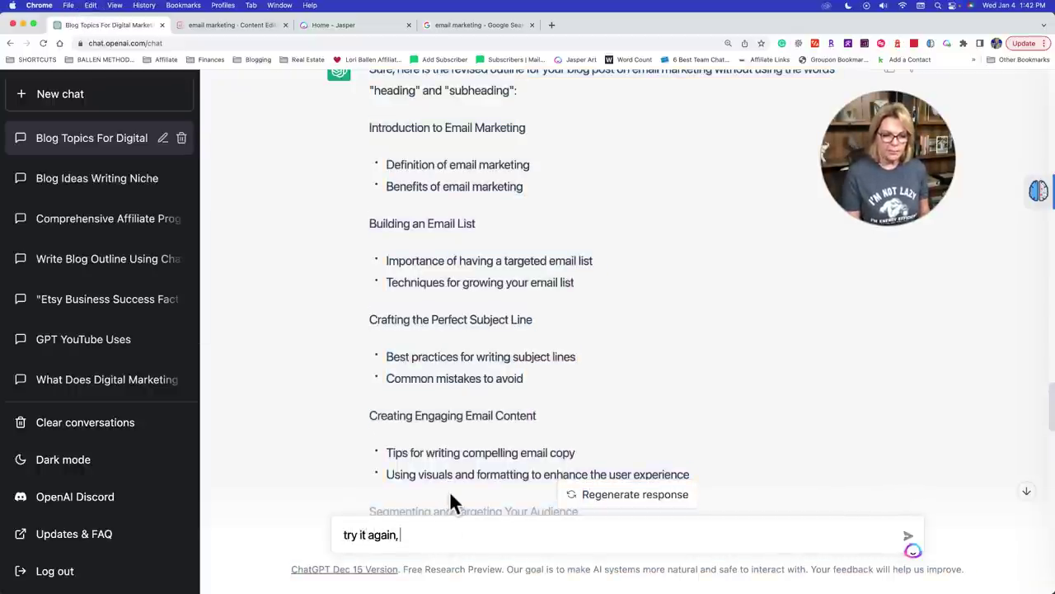
pyautogui.write(' emphas')
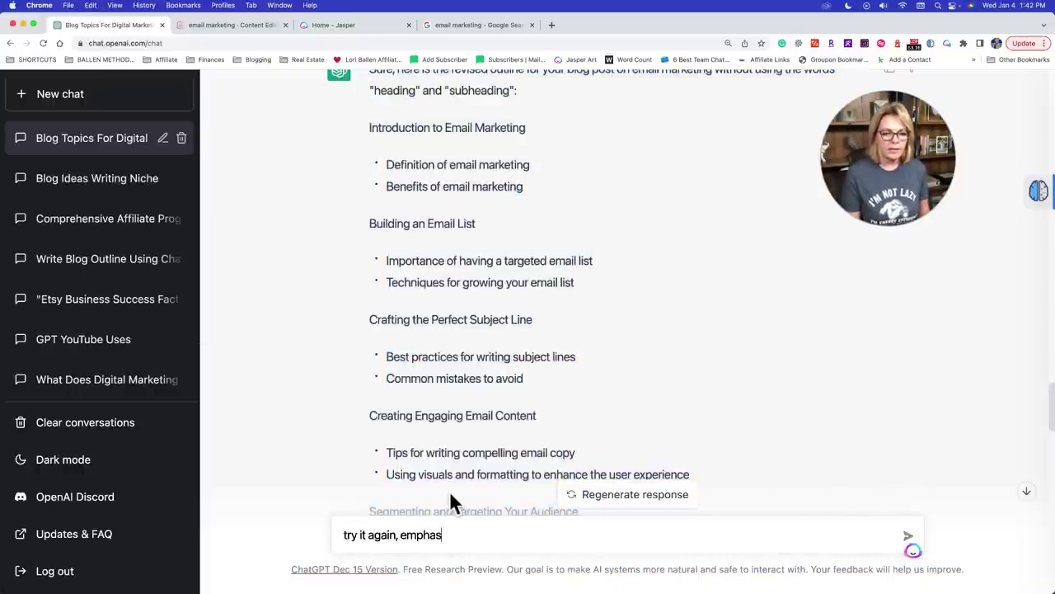
pyautogui.write('ise these ')
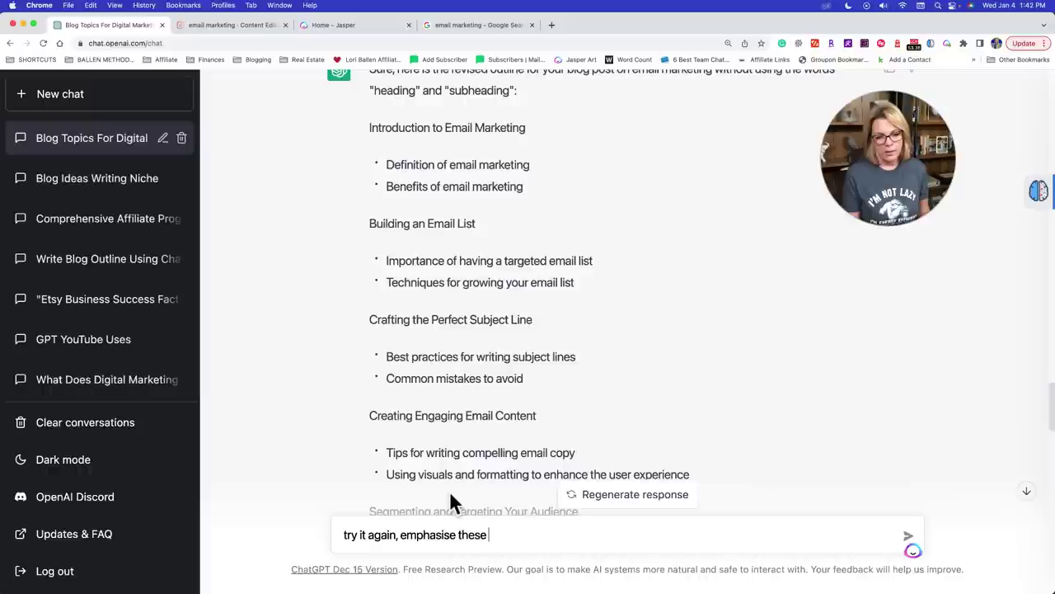
pyautogui.write('keywords in the headings:')
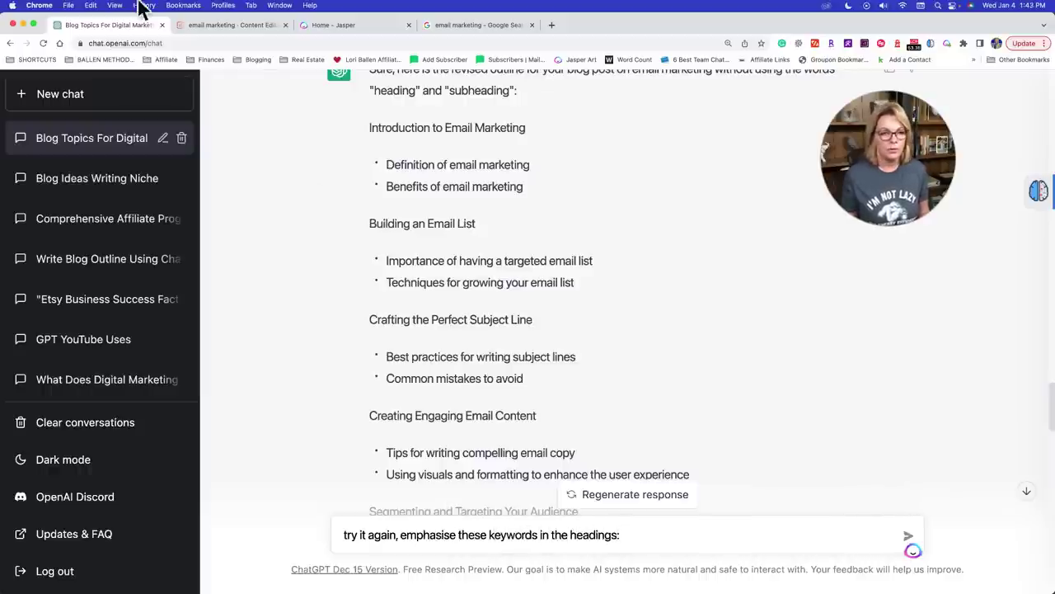
# - Look up Surfer's NLP terms and add "email marketing campaigns, email marketing strategy" to the unsent ChatGPT prompt
pyautogui.click(210, 26)
pyautogui.click(125, 33)
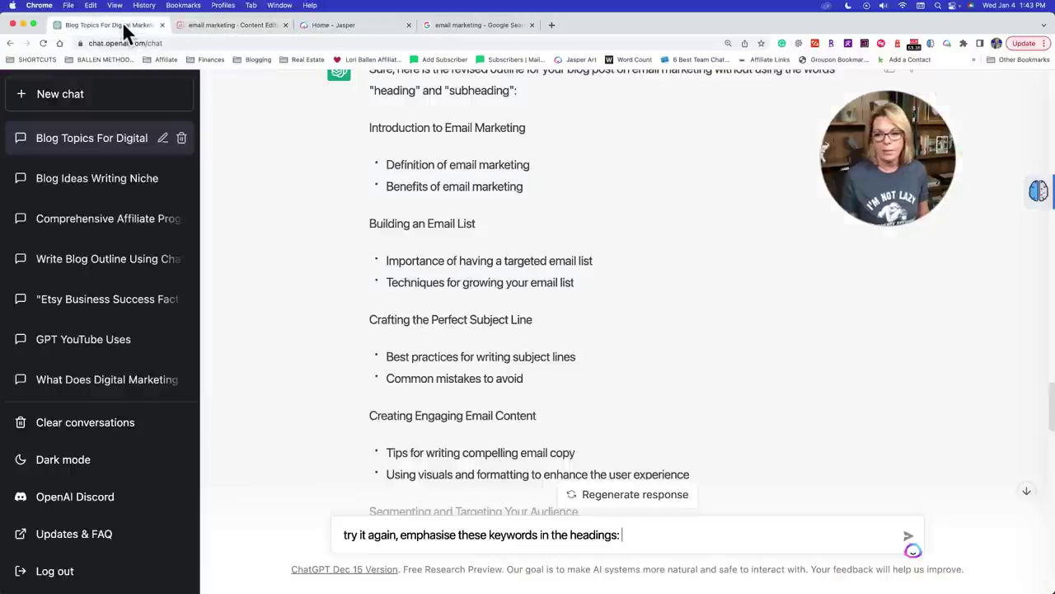
pyautogui.write(': email marketing campaigns,')
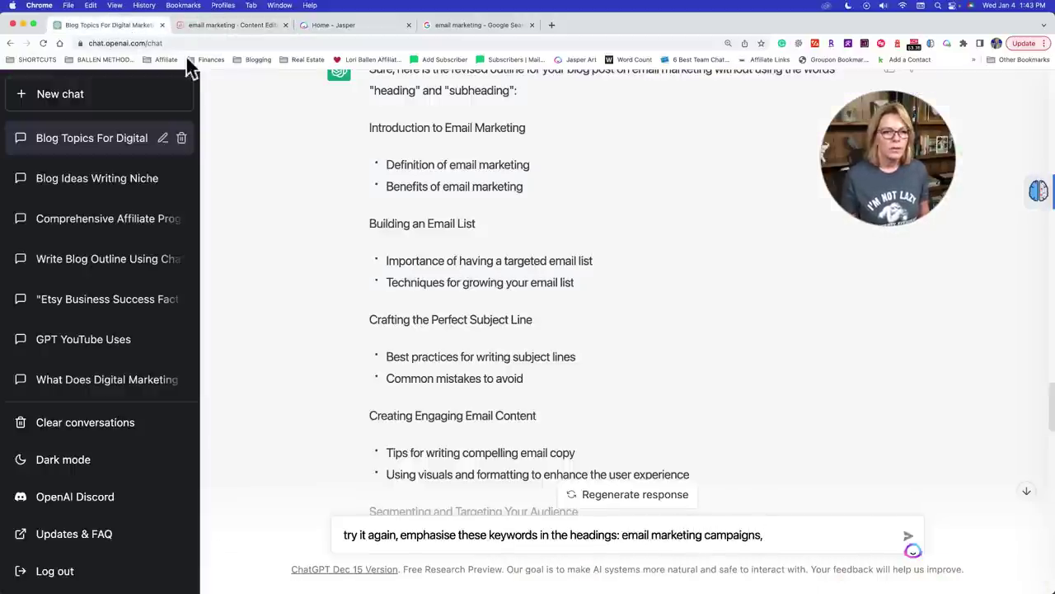
pyautogui.click(244, 26)
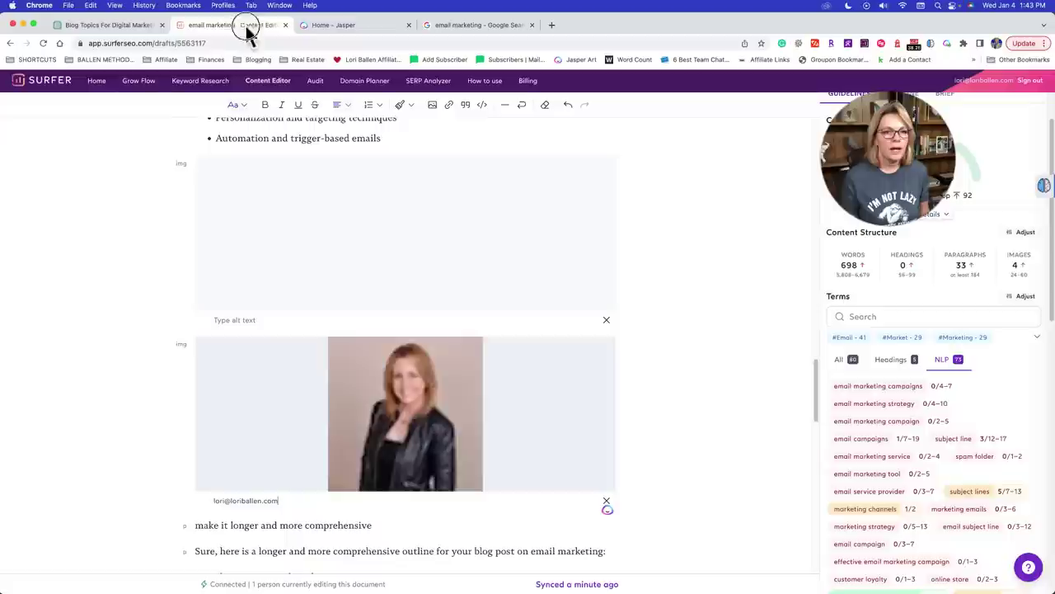
pyautogui.click(103, 25)
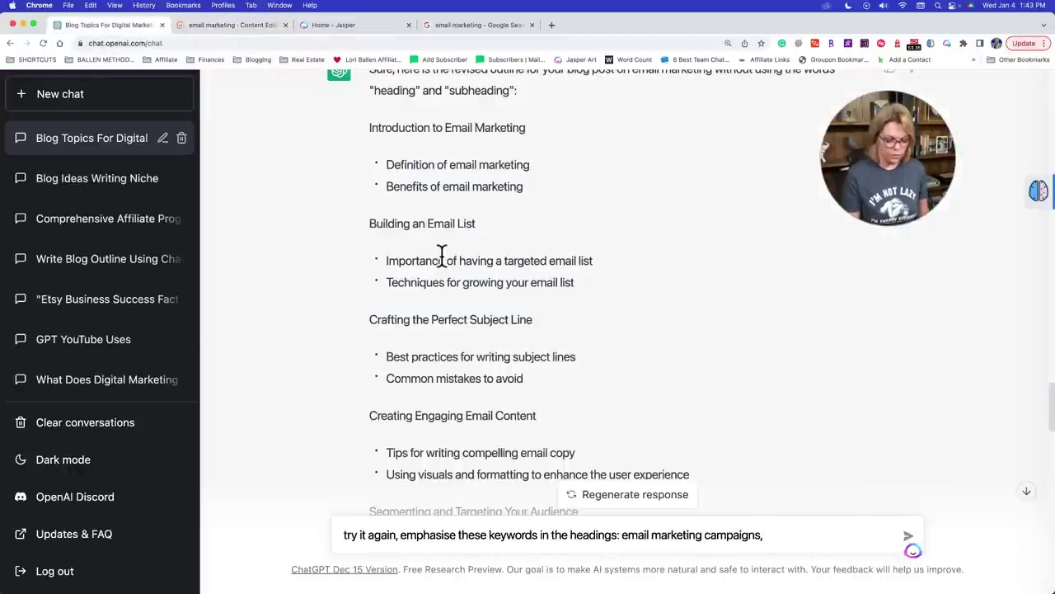
pyautogui.write('email marketing')
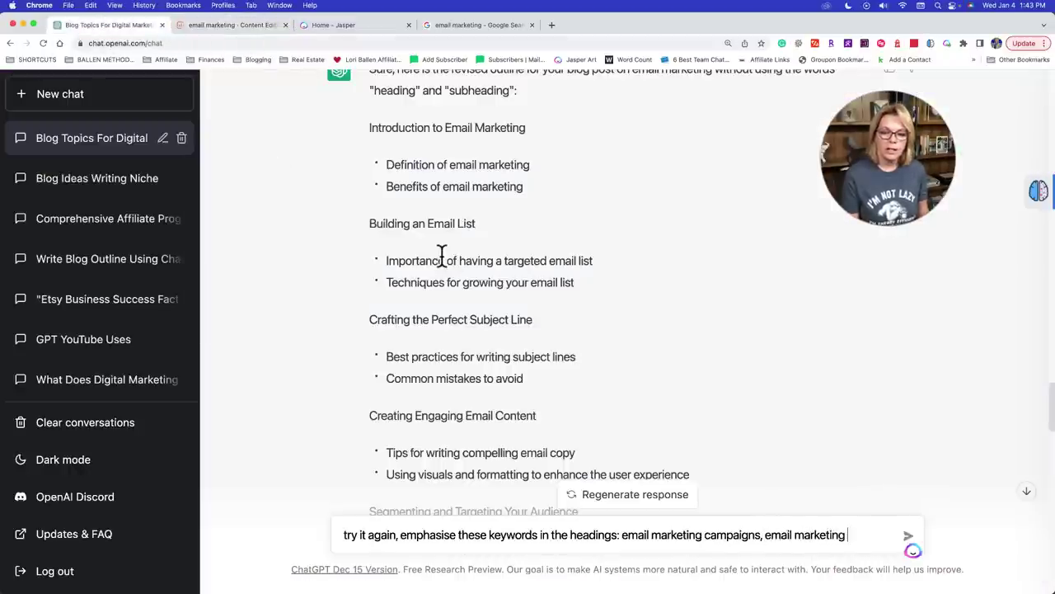
pyautogui.write(' strategy')
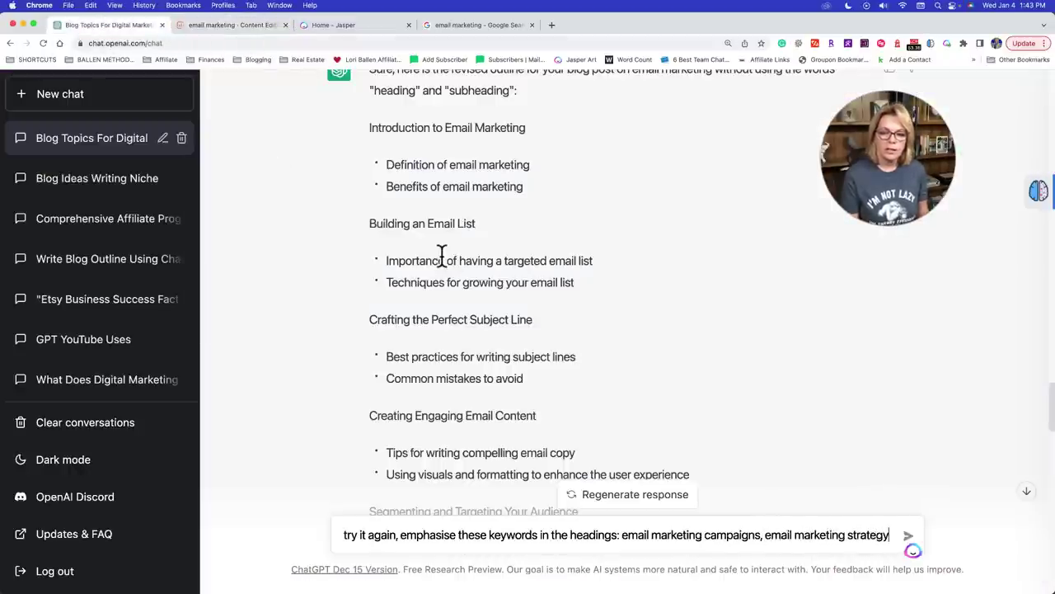
# - Check Surfer's terms again, add "email marketing services" to the ChatGPT prompt and send it
pyautogui.click(252, 30)
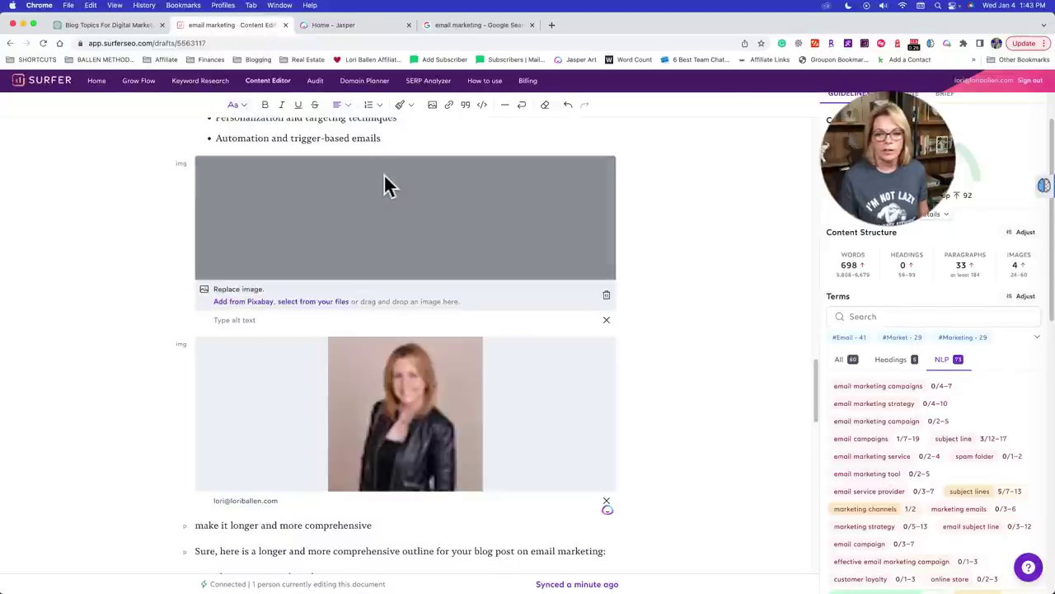
pyautogui.click(128, 26)
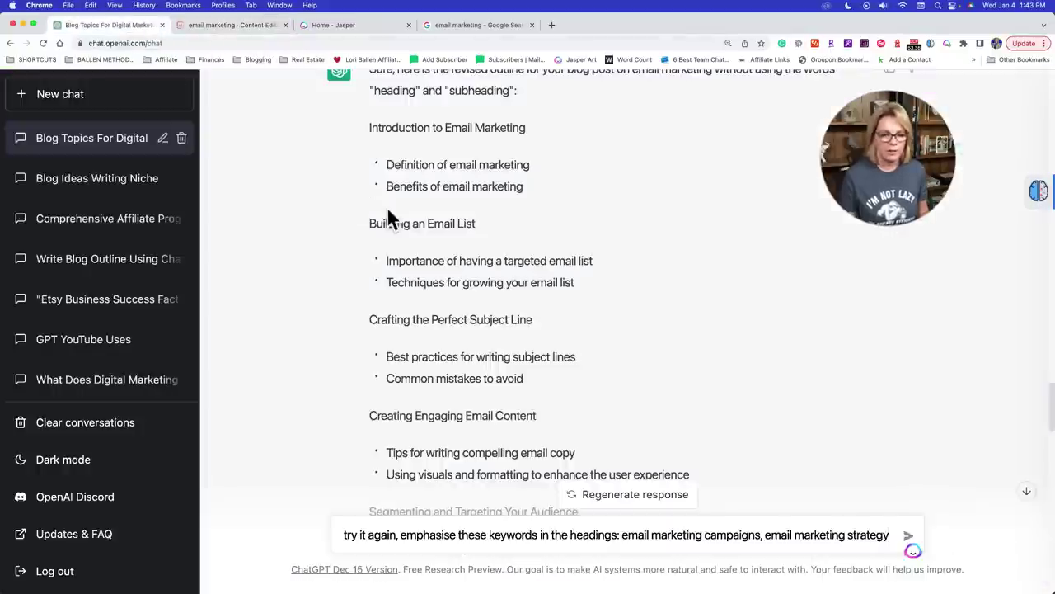
pyautogui.write(', ema')
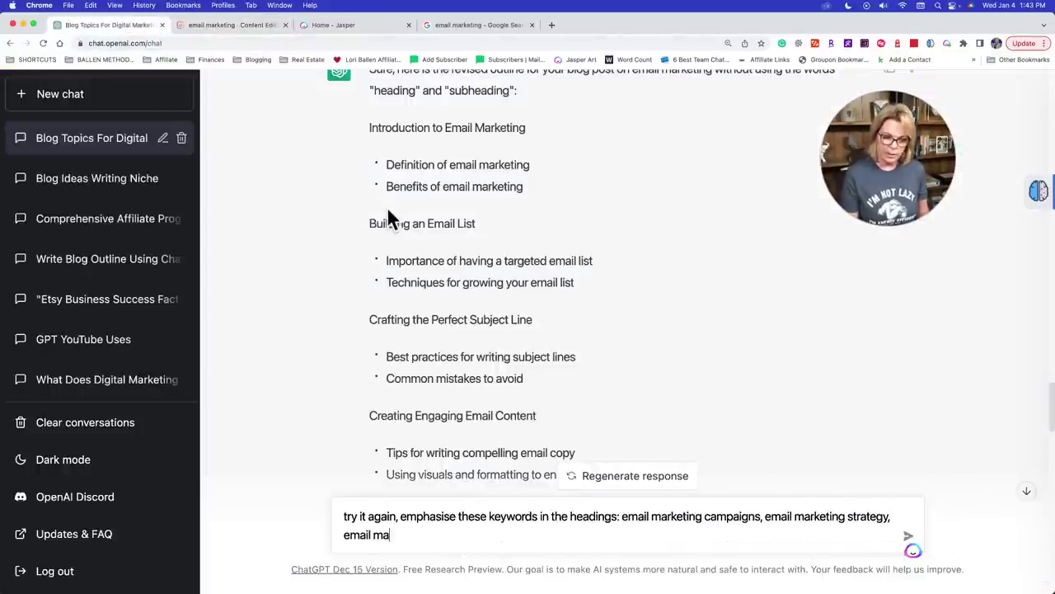
pyautogui.write('il marketing services')
pyautogui.press('Return')
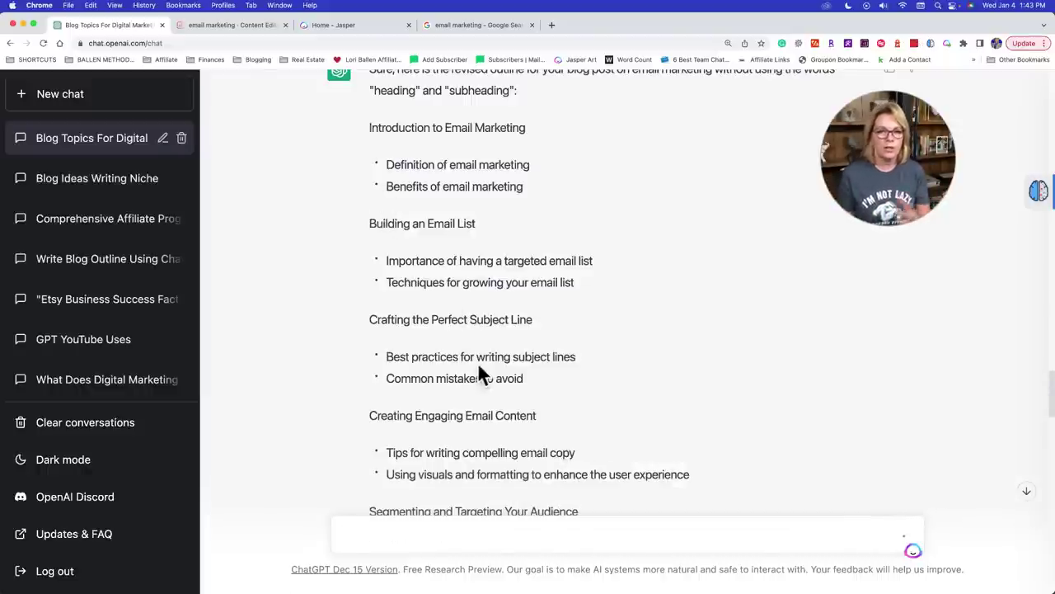
pyautogui.scroll(-10, 478, 362)
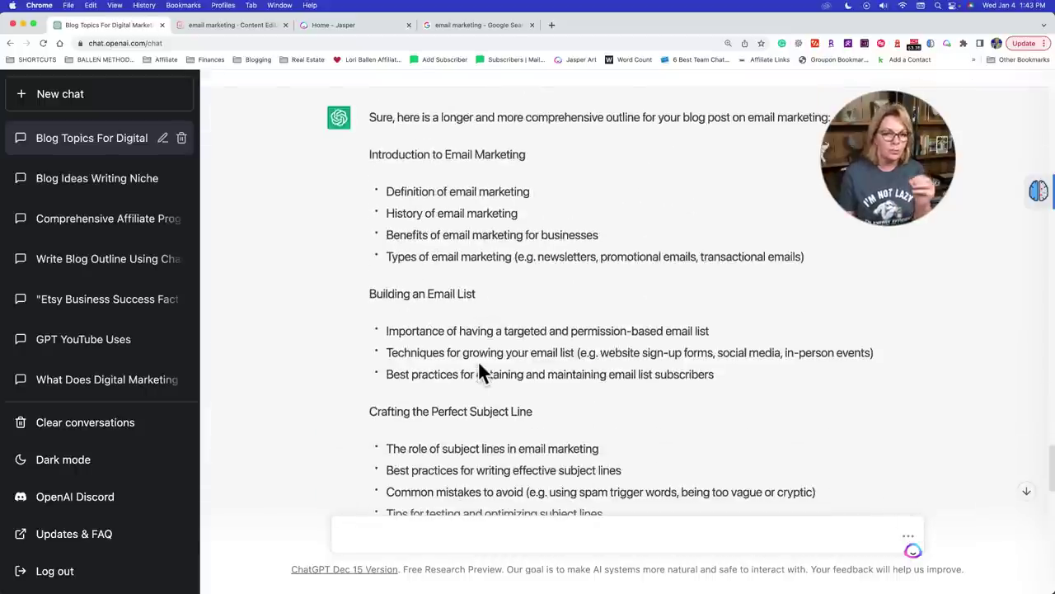
pyautogui.scroll(-4, 478, 373)
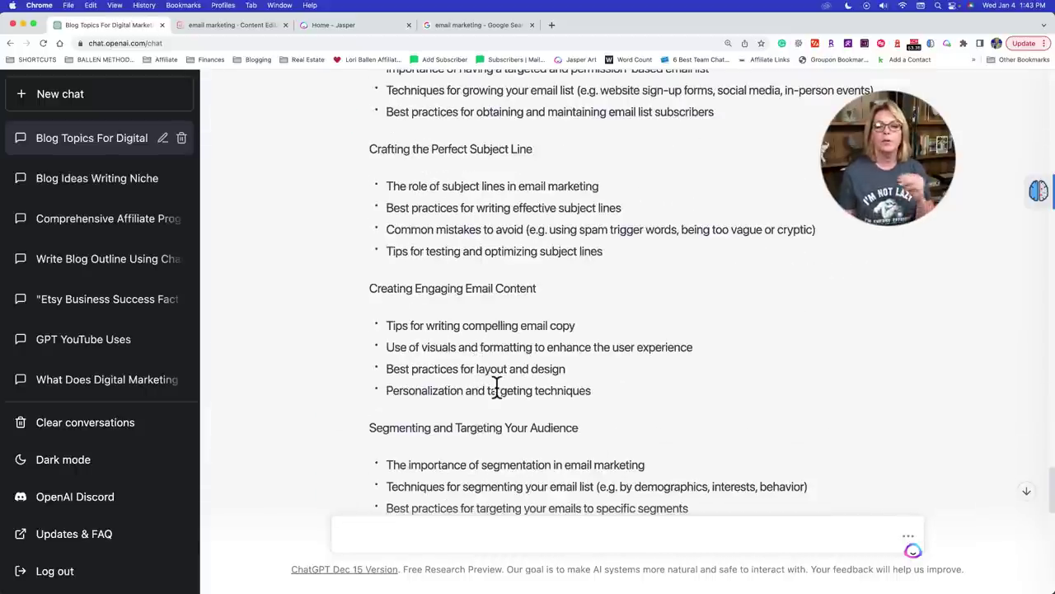
# - Review ChatGPT's new email marketing outline that emphasises the requested keywords in its headings
pyautogui.scroll(-10, 502, 391)
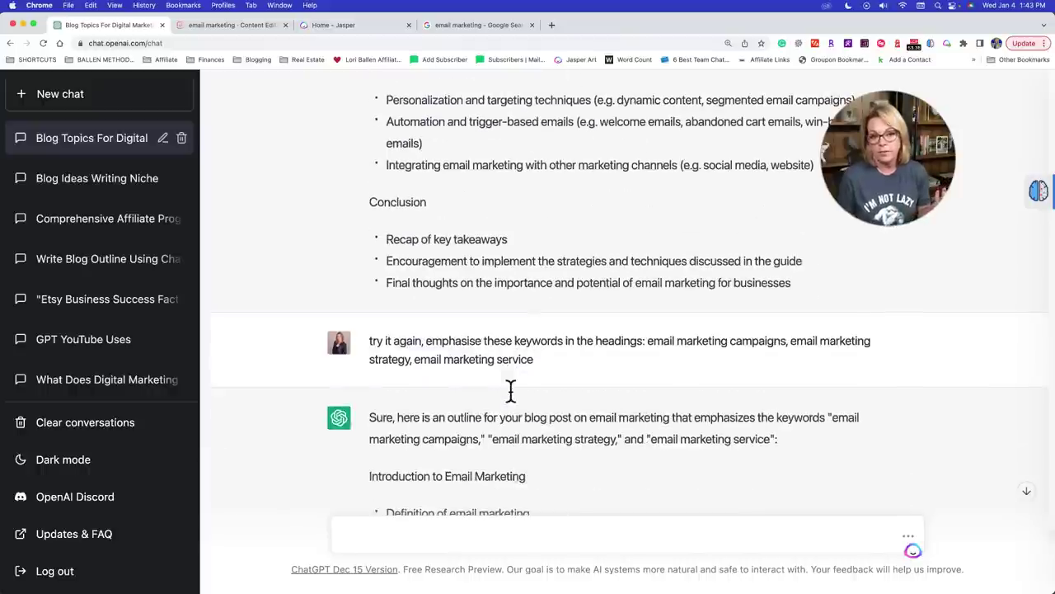
pyautogui.scroll(-3, 510, 388)
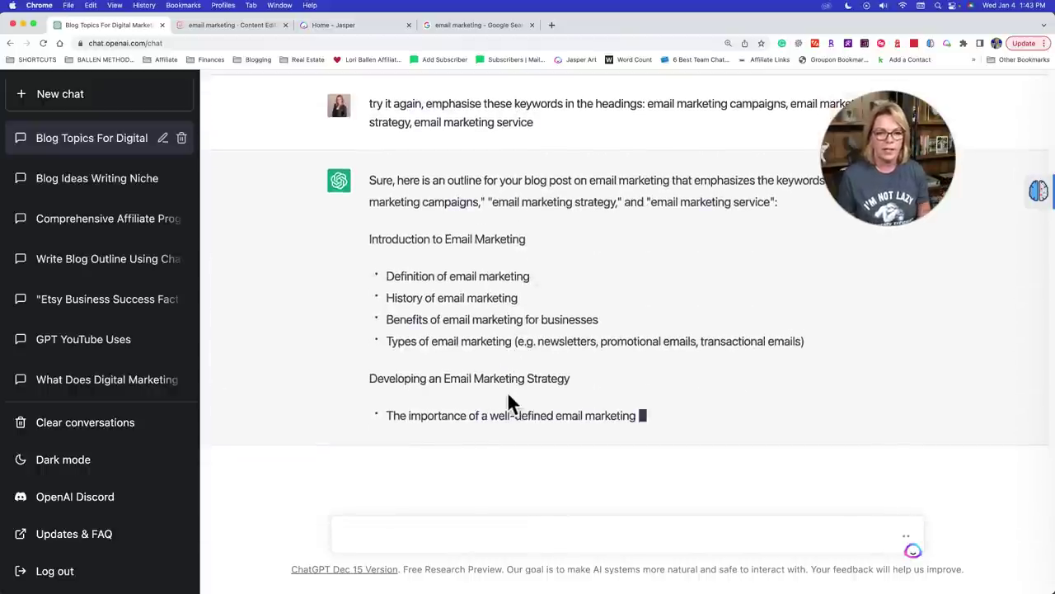
pyautogui.scroll(-1, 393, 221)
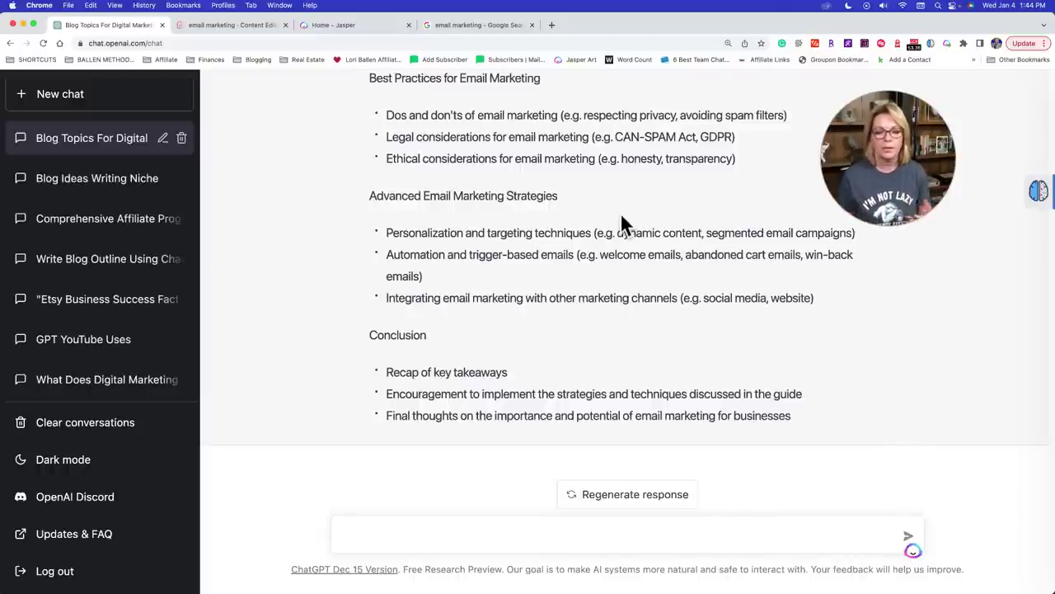
# - Switch to Jasper and start a freeform document from scratch in the project named after the blog's owner
pyautogui.moveTo(322, 24); pyautogui.dragTo(239, 26)
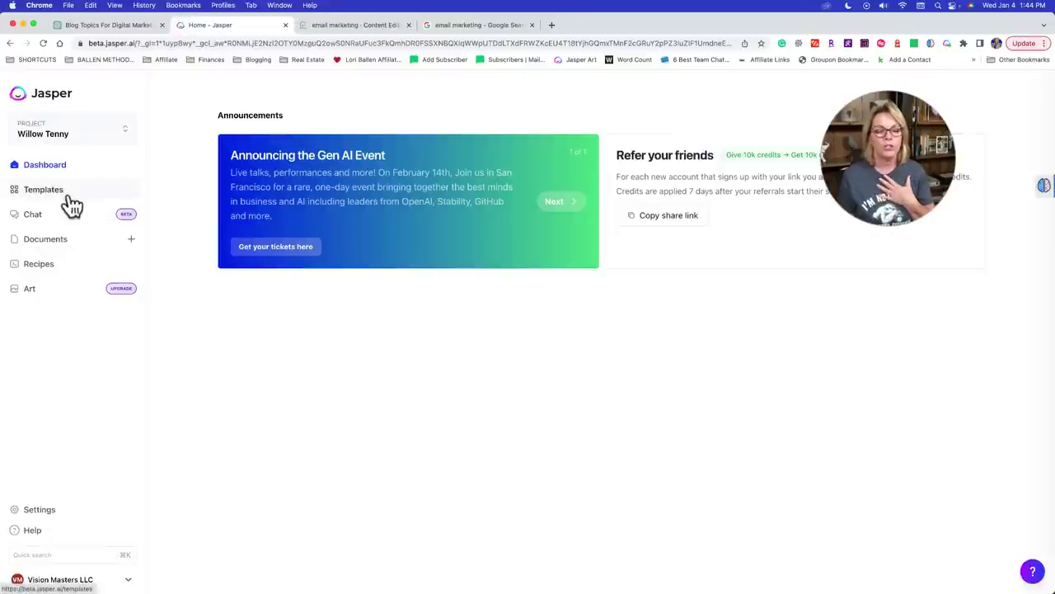
pyautogui.click(74, 142)
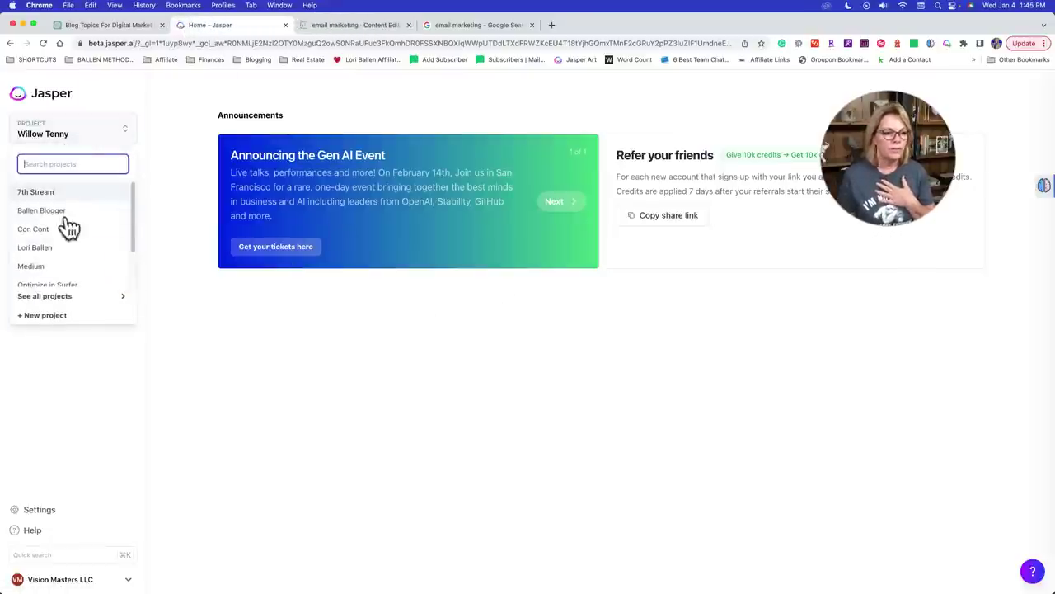
pyautogui.click(46, 244)
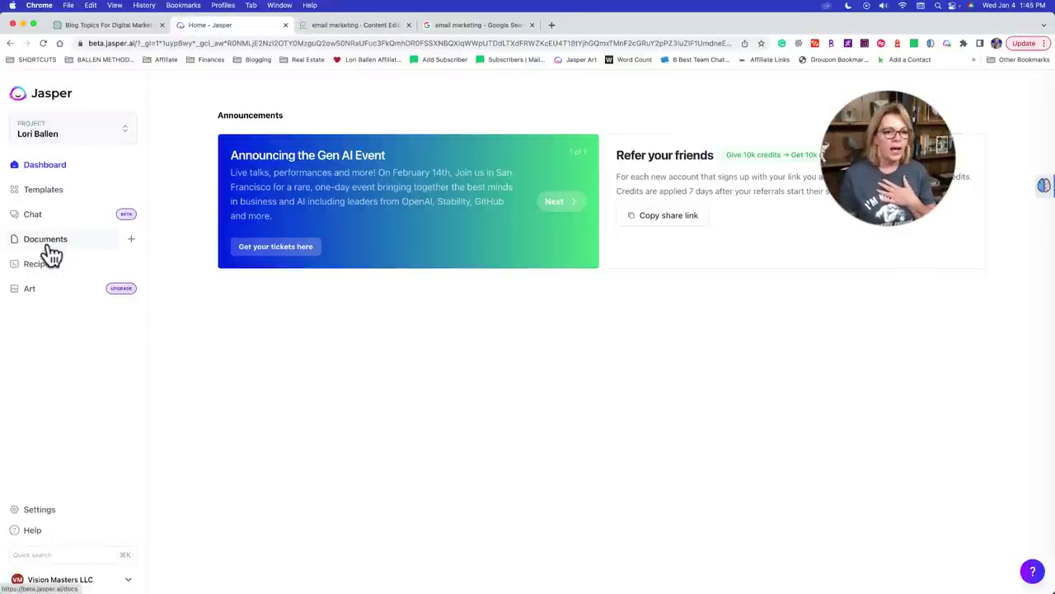
pyautogui.click(50, 248)
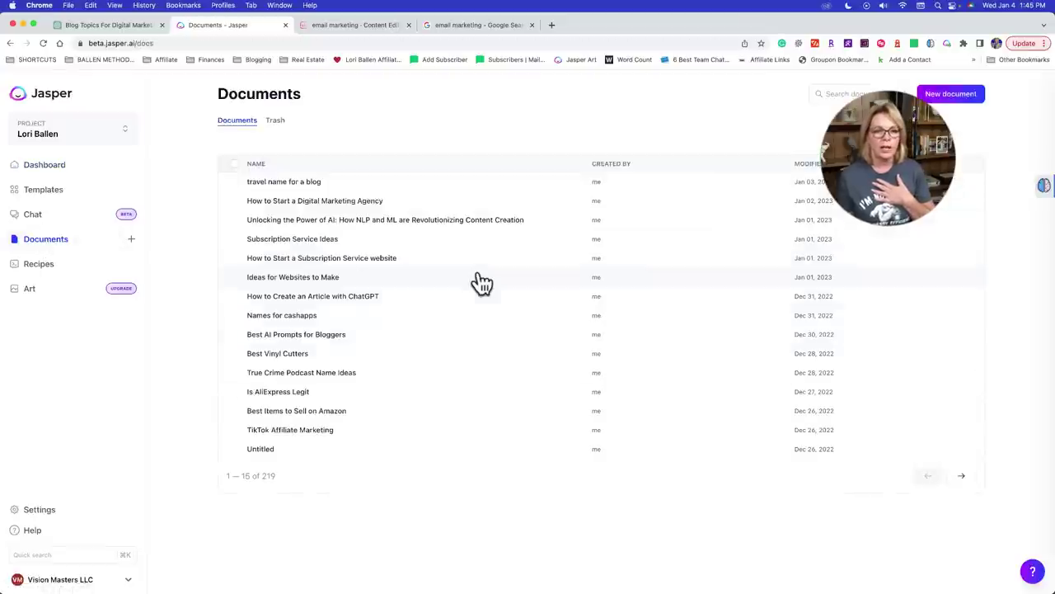
pyautogui.click(957, 97)
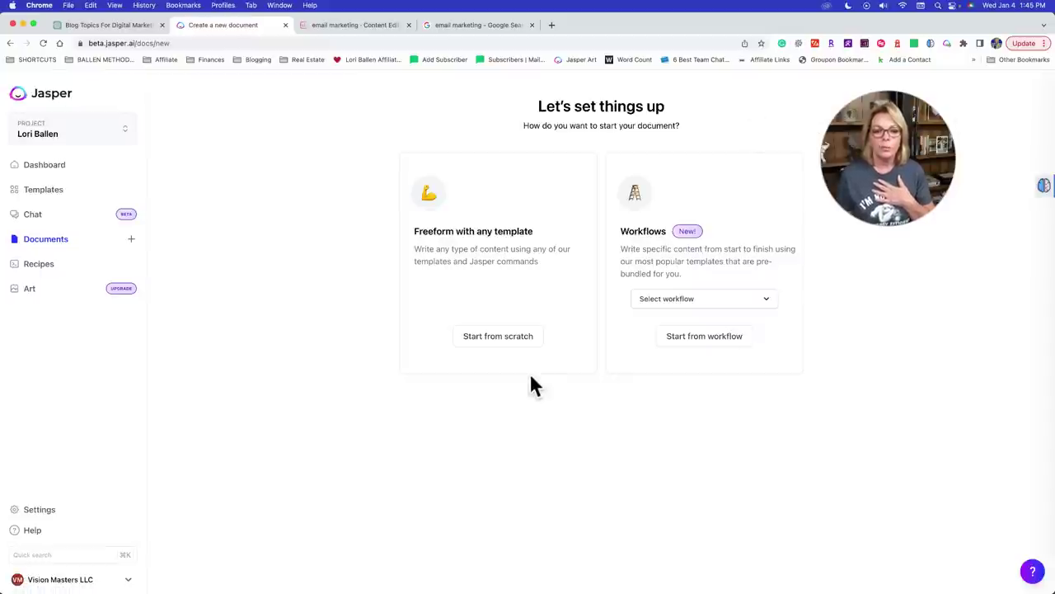
pyautogui.click(507, 337)
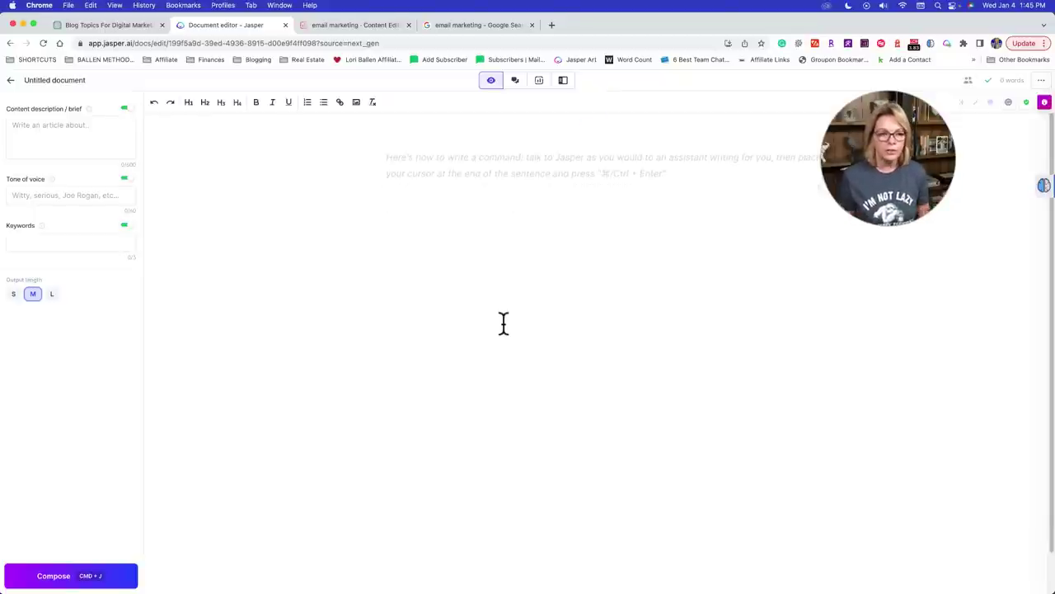
# - Open Jasper Chat beside the document and send "write an outline about email marketing. Include headings and subheadings"
pyautogui.click(515, 82)
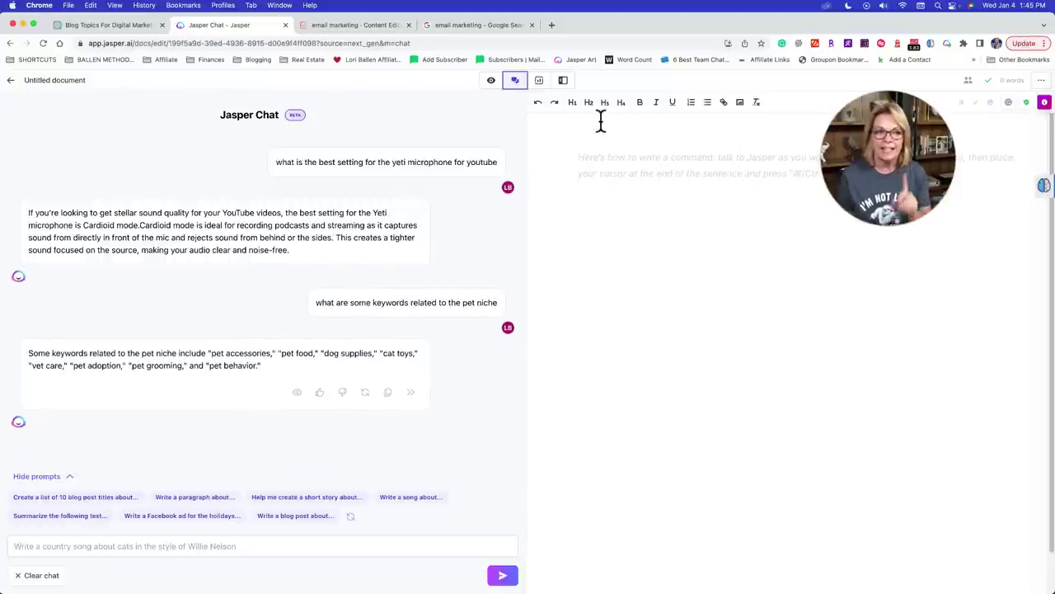
pyautogui.click(234, 548)
pyautogui.write('wr')
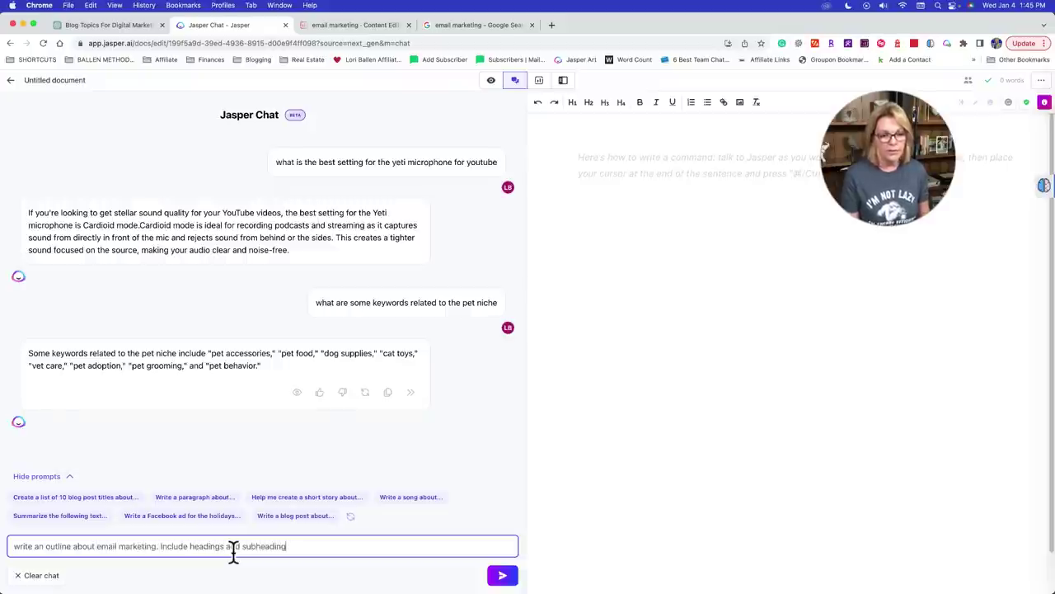
pyautogui.write('s')
pyautogui.press('Return')
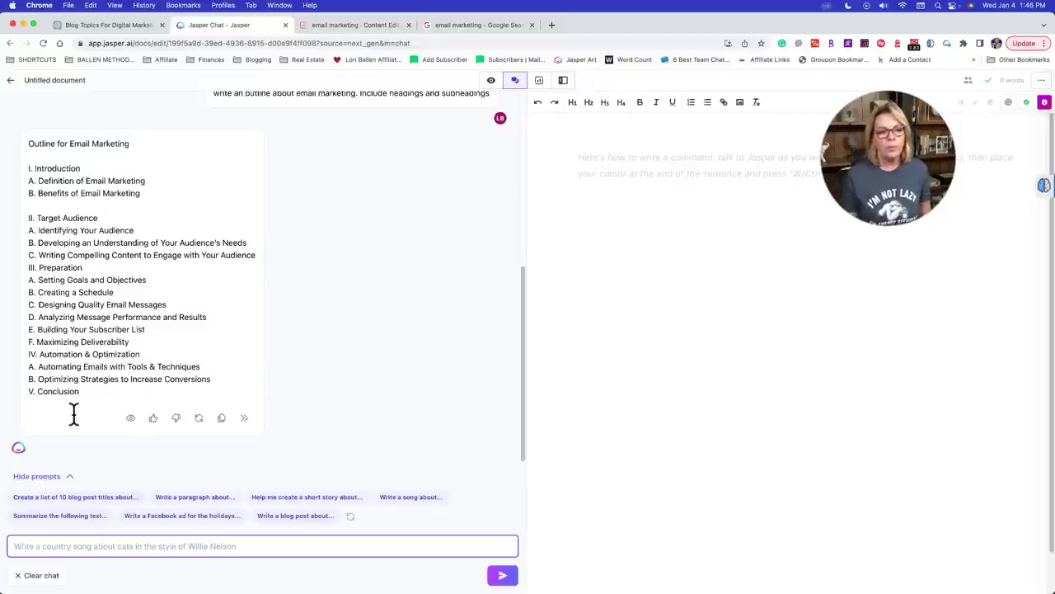
# - Ask Jasper Chat to "make it more comprehensive and longer. Write creatively" and look over the expanded outline
pyautogui.write('ma')
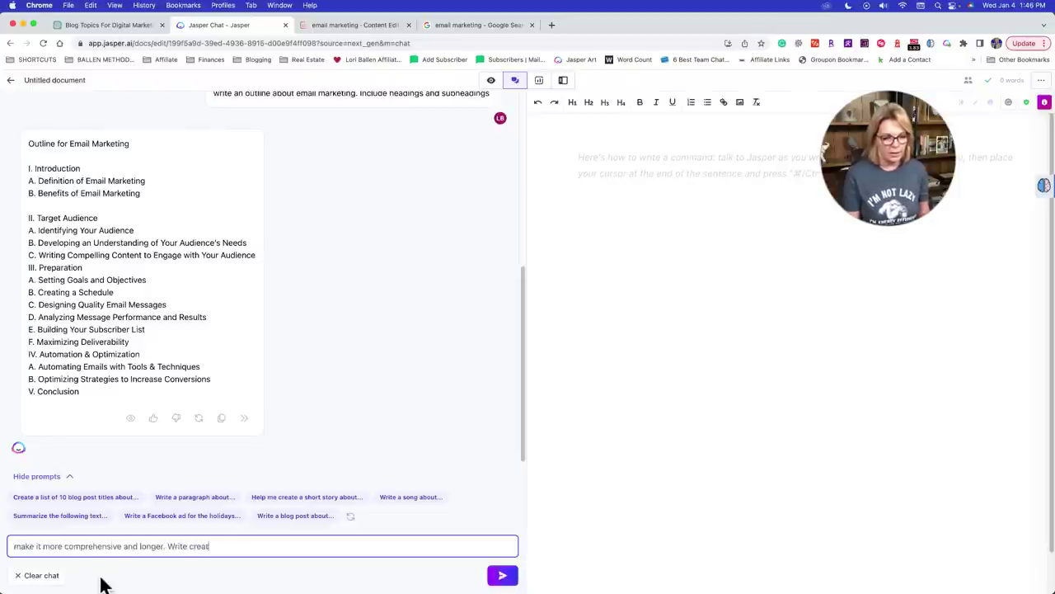
pyautogui.press('Return')
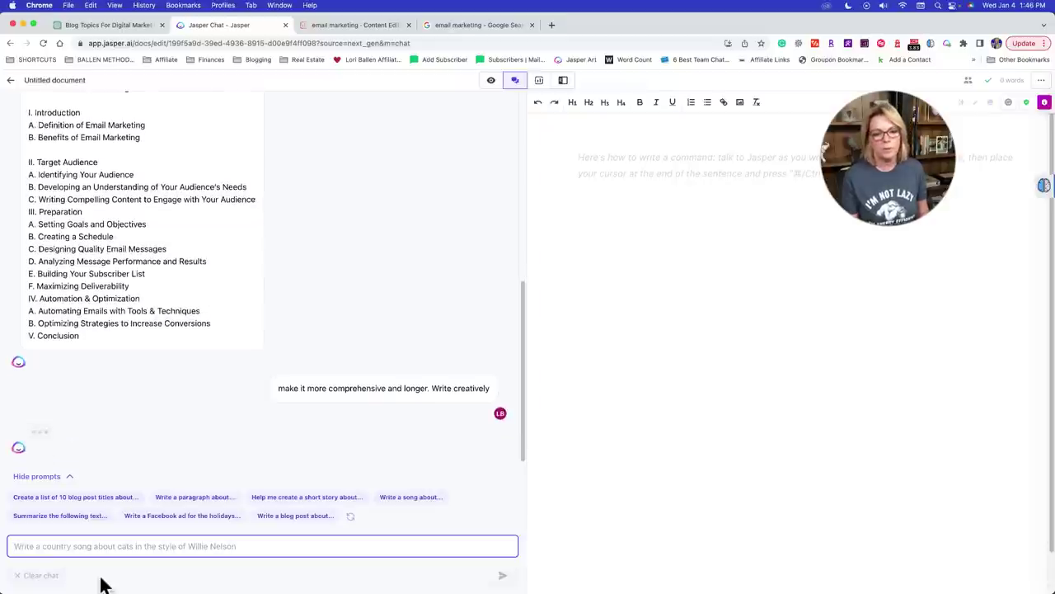
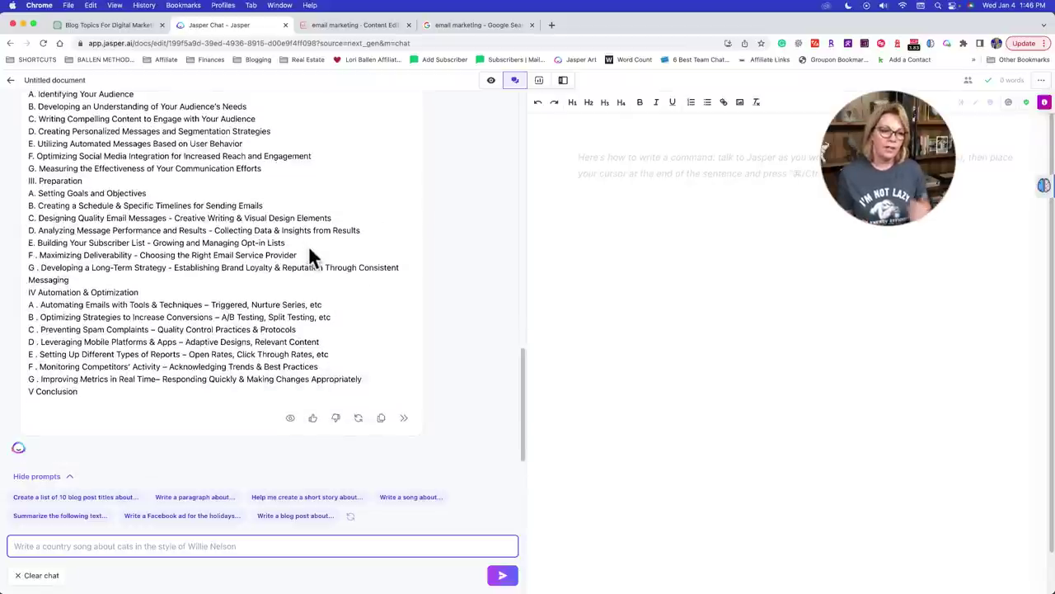
pyautogui.scroll(2, 310, 246)
pyautogui.scroll(2, 271, 264)
pyautogui.scroll(-3, 272, 264)
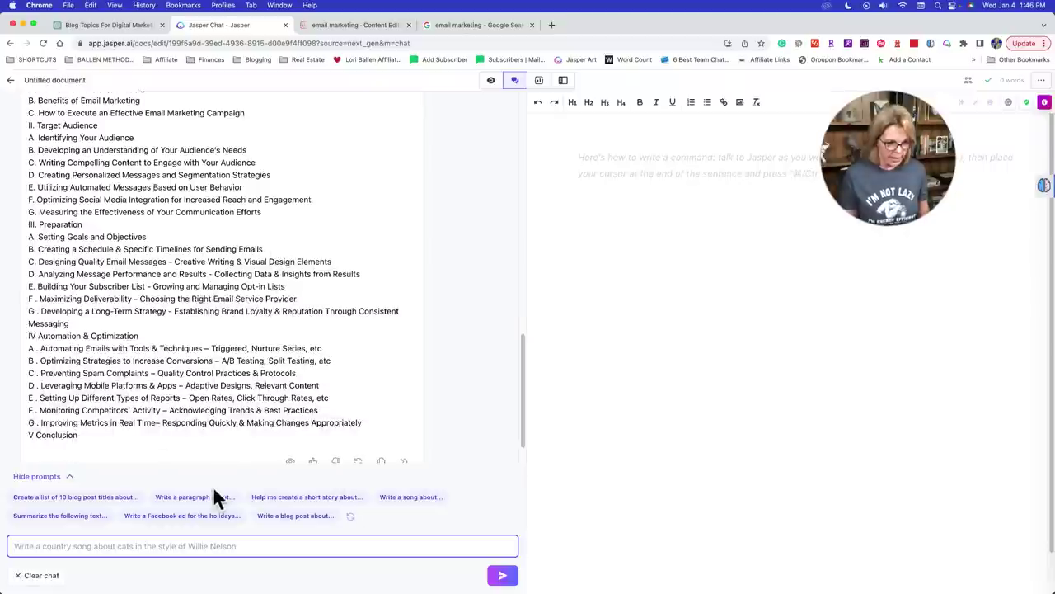
# - Send Jasper Chat the prompt "take away the letters and numbers and make them headings and subheadings"
pyautogui.write('take away')
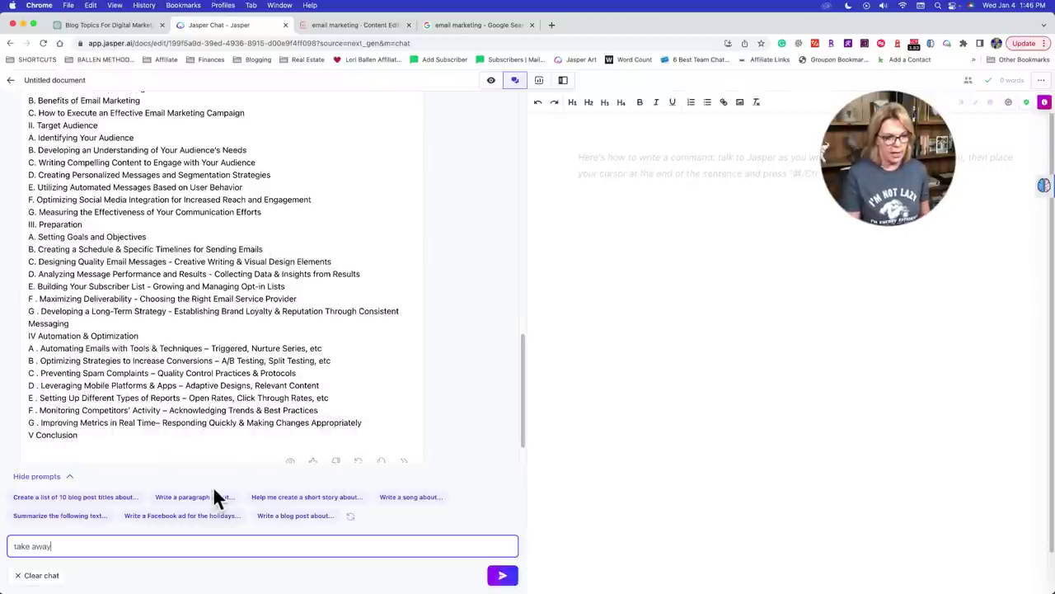
pyautogui.write(' the letters and m')
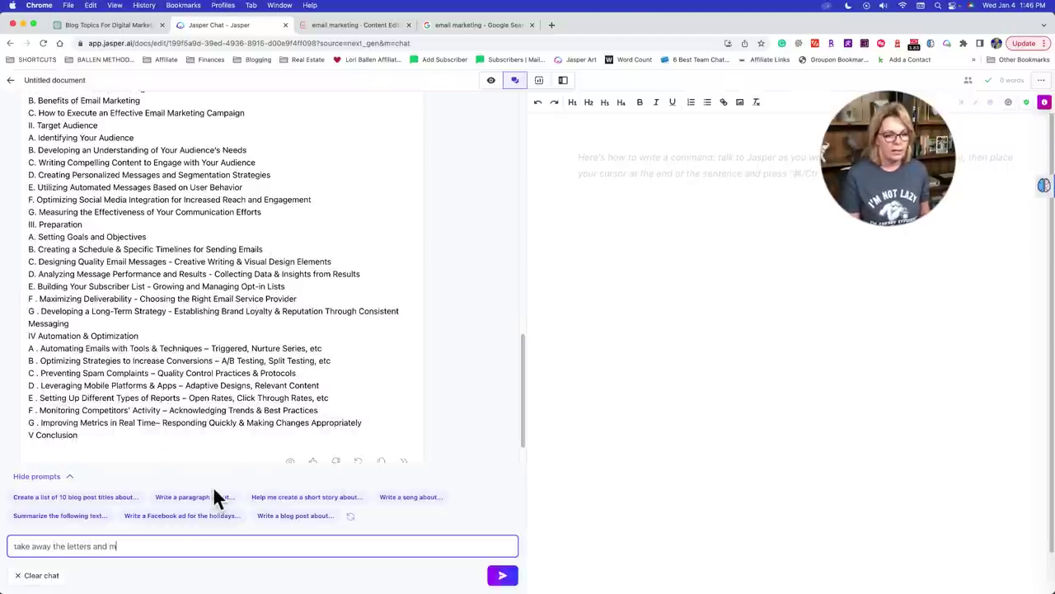
pyautogui.press('BackSpace')
pyautogui.write('number')
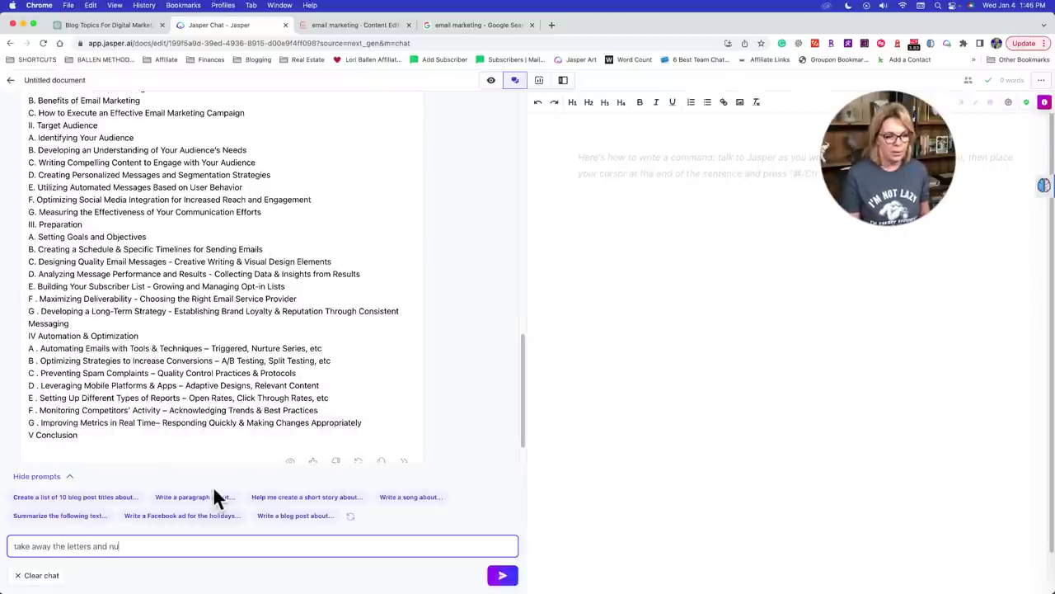
pyautogui.press('BackSpace')
pyautogui.press('BackSpace')
pyautogui.write('ers and the')
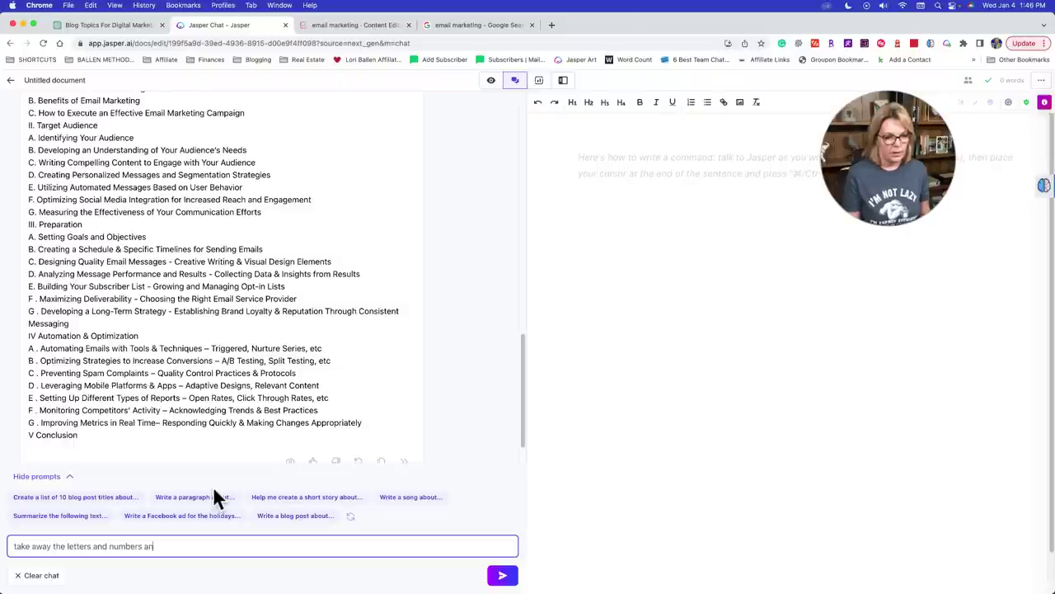
pyautogui.press('BackSpace')
pyautogui.press('BackSpace')
pyautogui.press('BackSpace')
pyautogui.write('ma')
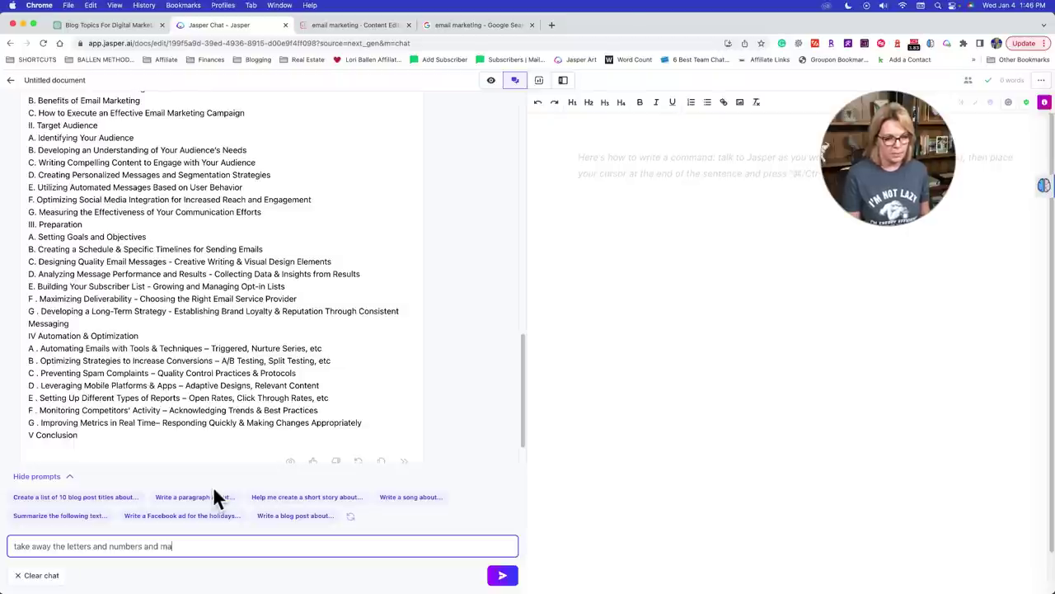
pyautogui.write('ke them headings and subheadings')
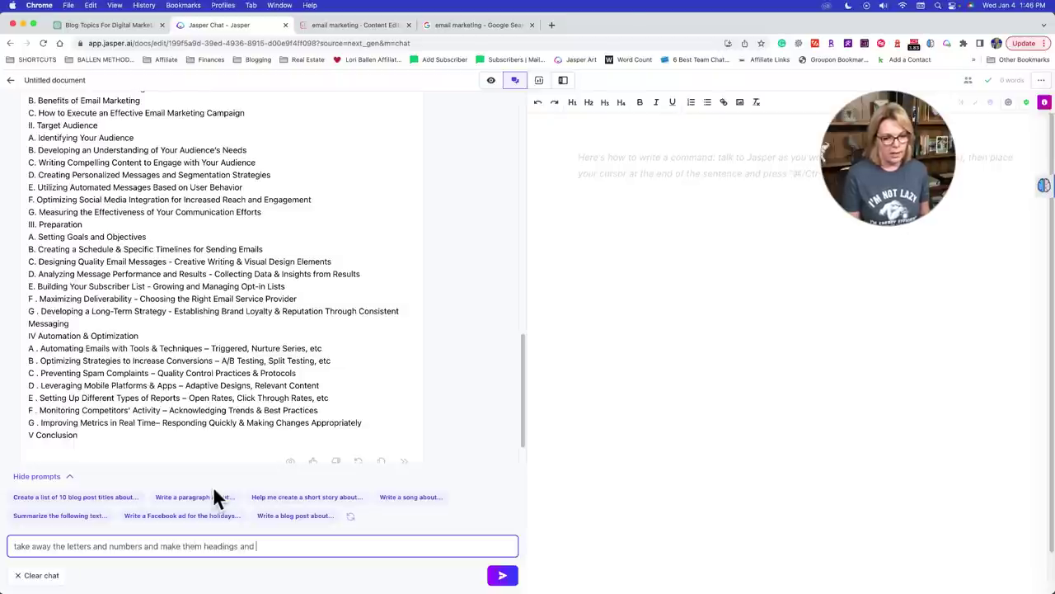
pyautogui.press('Return')
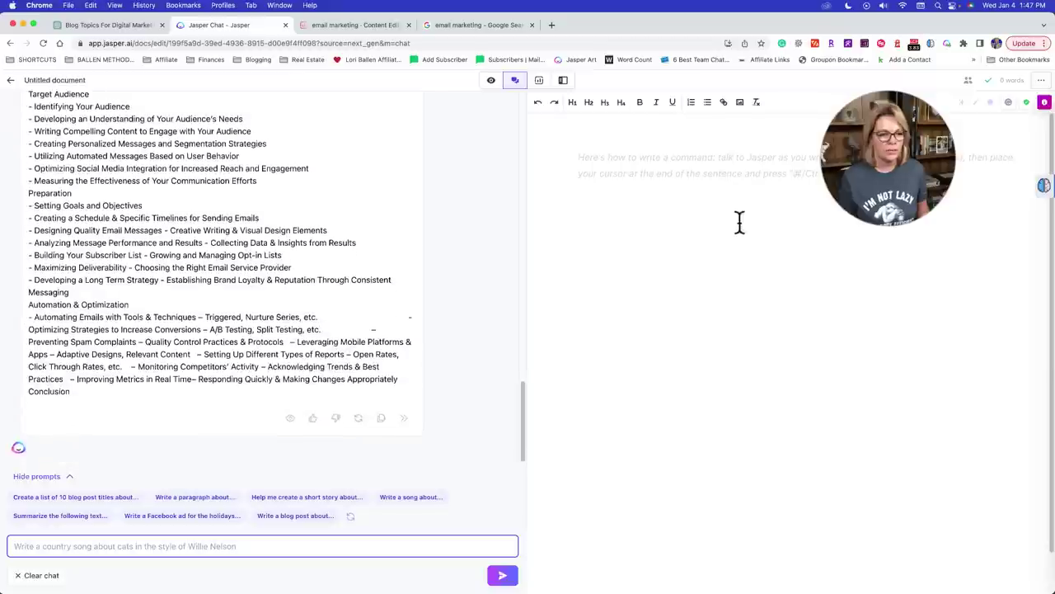
# - Compare Jasper Chat's reformatted email marketing outline with the keyword-focused outline in ChatGPT
pyautogui.scroll(2, 289, 251)
pyautogui.scroll(2, 290, 255)
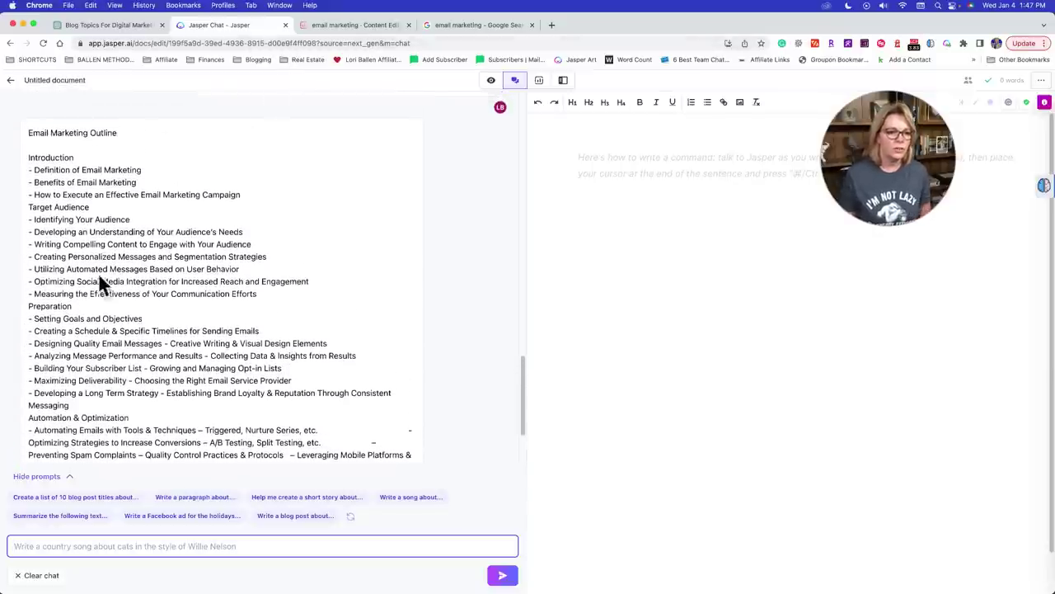
pyautogui.click(123, 25)
pyautogui.scroll(10, 538, 300)
pyautogui.scroll(5, 538, 305)
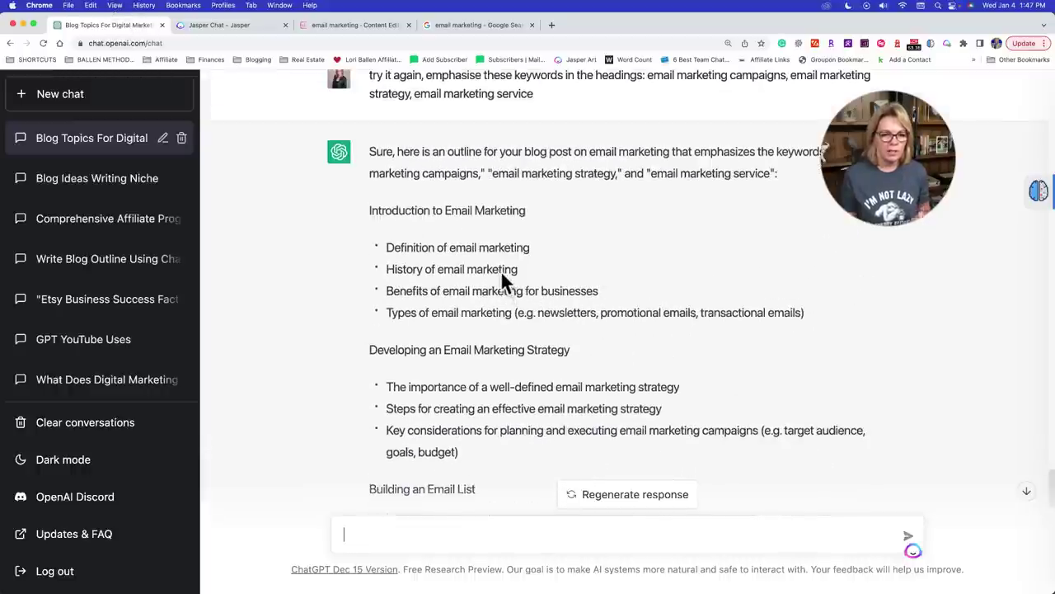
pyautogui.click(228, 28)
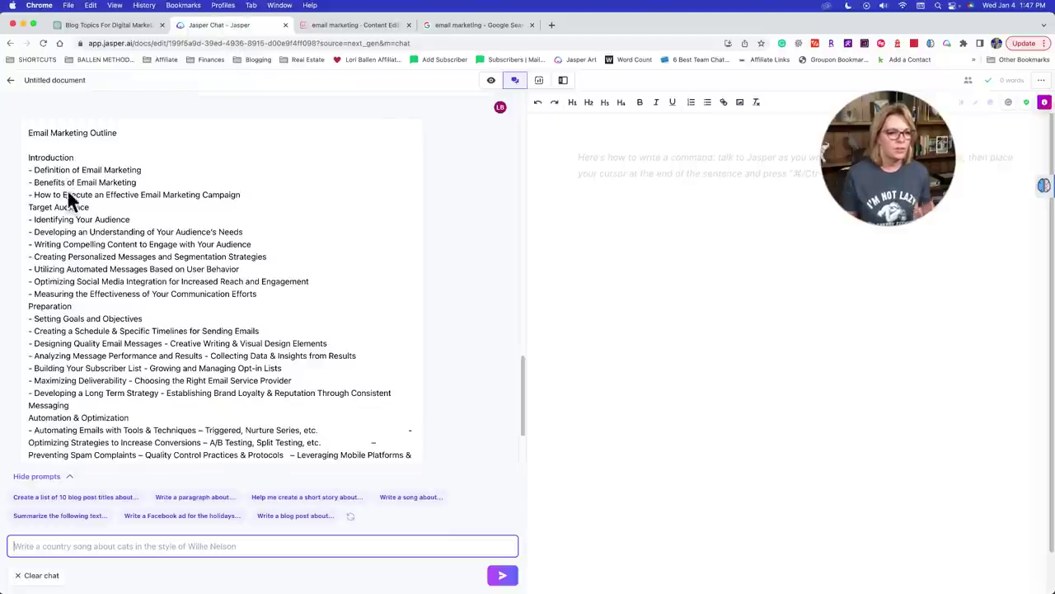
pyautogui.scroll(-1, 151, 278)
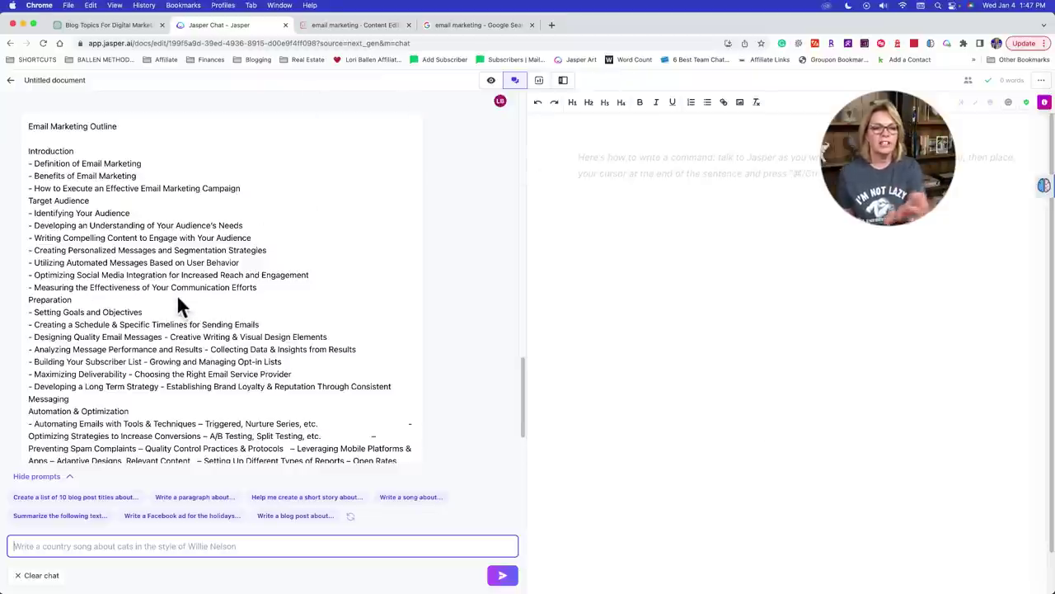
pyautogui.click(91, 25)
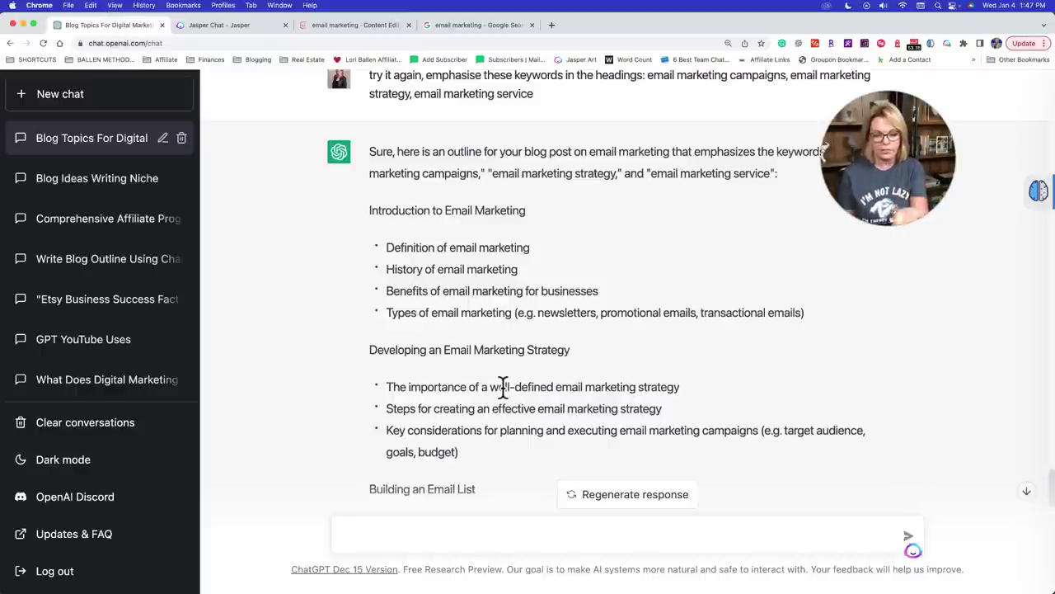
pyautogui.scroll(-1, 501, 384)
pyautogui.scroll(5, 502, 384)
pyautogui.scroll(-5, 501, 384)
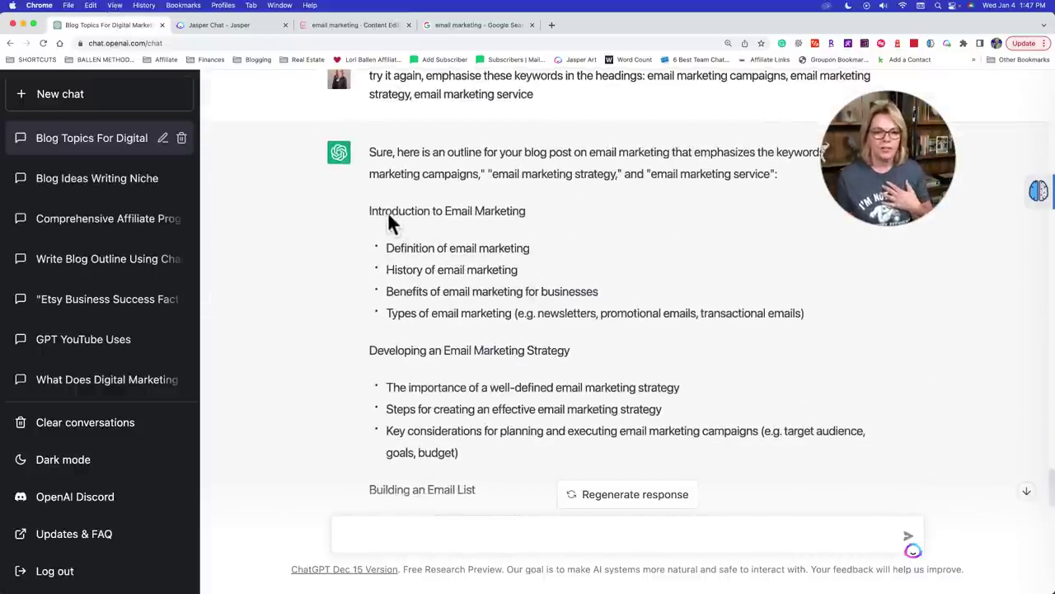
# - Copy ChatGPT's latest outline into the blank Jasper document and add a blank line above "Developing an Email Marketing Strategy"
pyautogui.moveTo(370, 213); pyautogui.dragTo(511, 569)
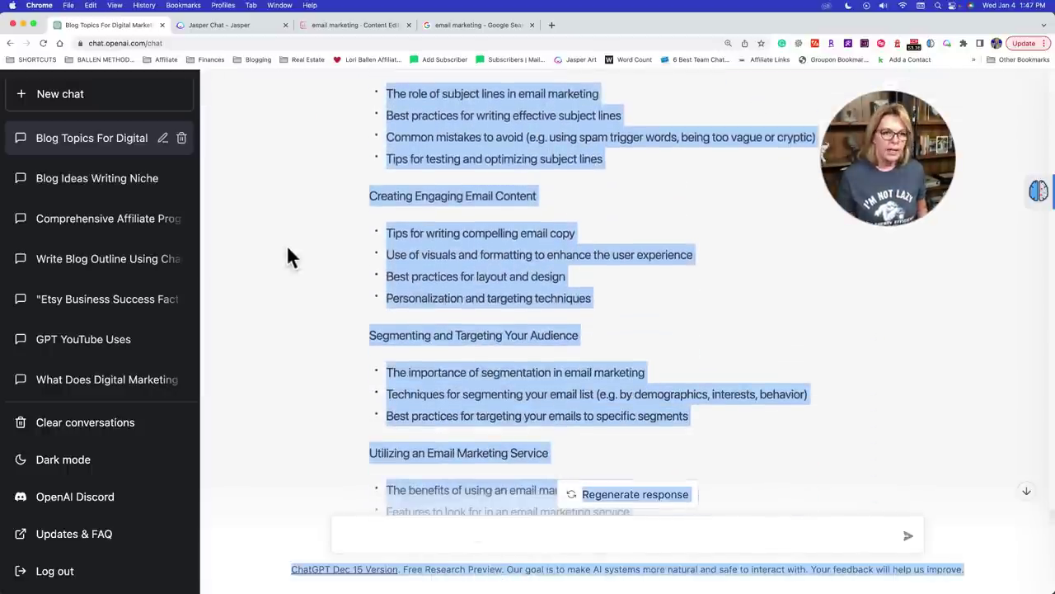
pyautogui.click(205, 26)
pyautogui.click(662, 170)
pyautogui.press('super+v')
pyautogui.scroll(10, 721, 305)
pyautogui.scroll(2, 722, 306)
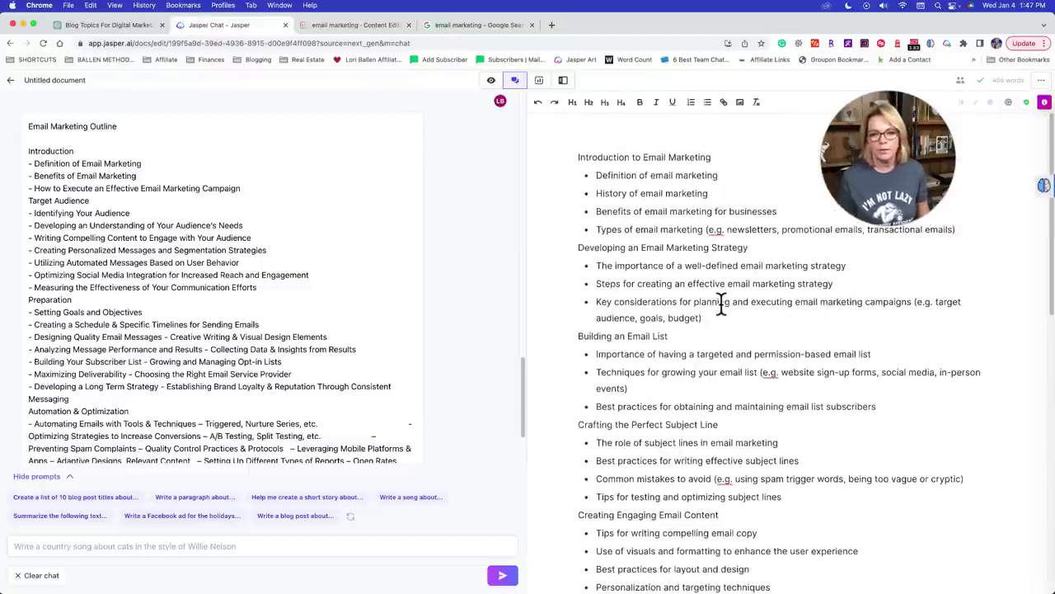
pyautogui.click(978, 228)
pyautogui.press('Return')
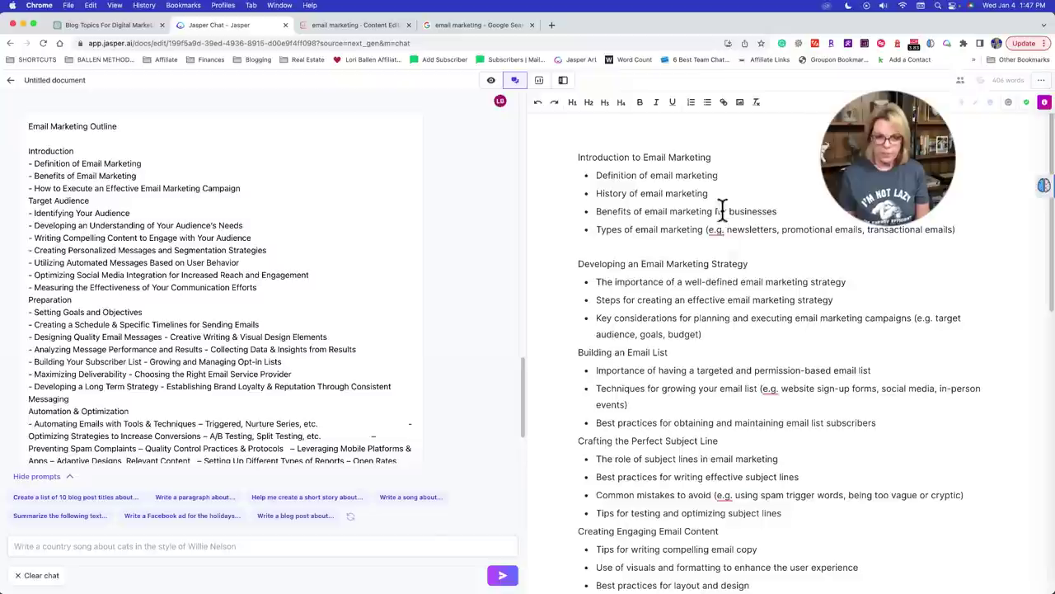
pyautogui.click(724, 157)
pyautogui.press('Return')
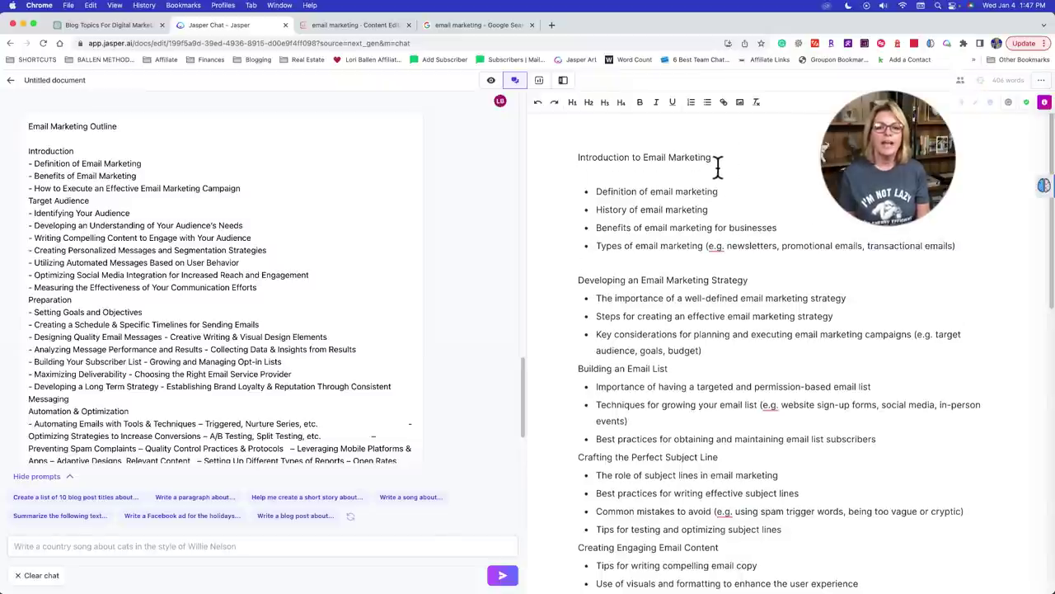
pyautogui.press('BackSpace')
# - Copy the "Definition of email marketing" bullet from the Jasper document and send ChatGPT the prompt "explain Definition of email marketing"
pyautogui.moveTo(723, 175); pyautogui.dragTo(595, 176)
pyautogui.press('cmd+c')
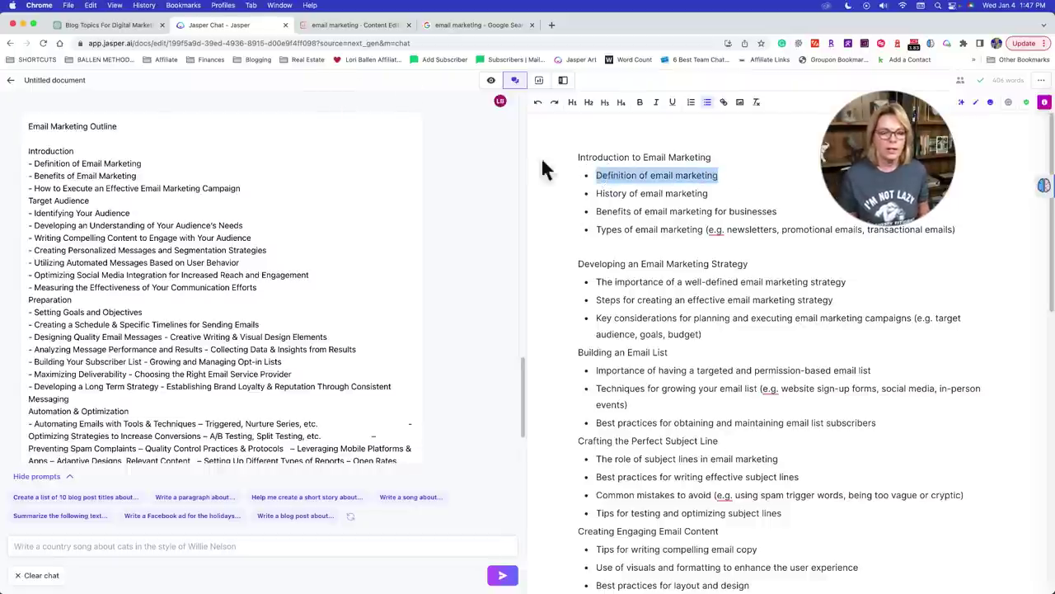
pyautogui.click(115, 25)
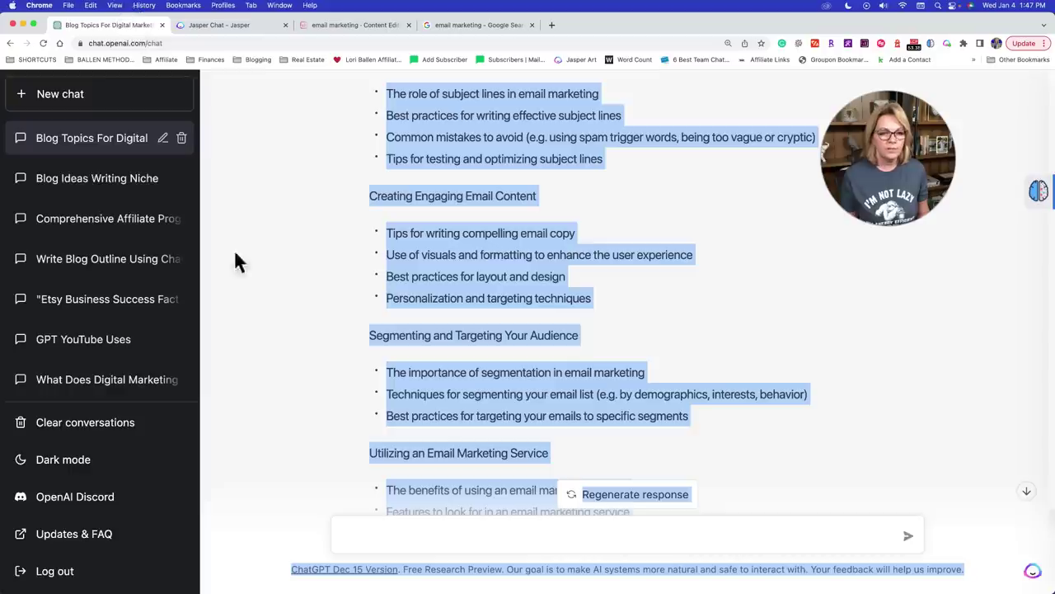
pyautogui.click(425, 536)
pyautogui.write('explain')
pyautogui.press('cmd+v')
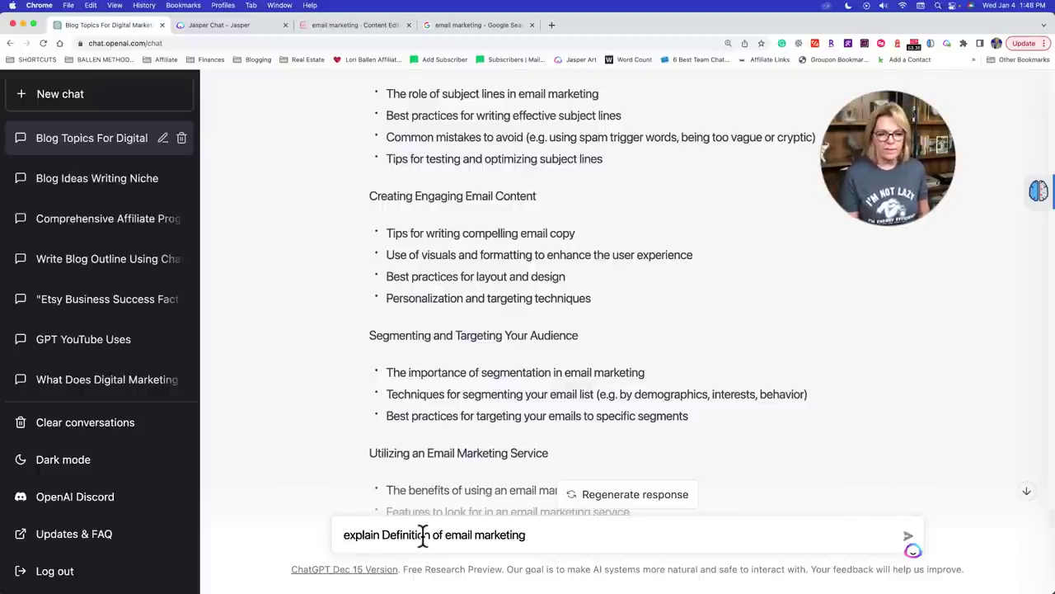
pyautogui.press('Return')
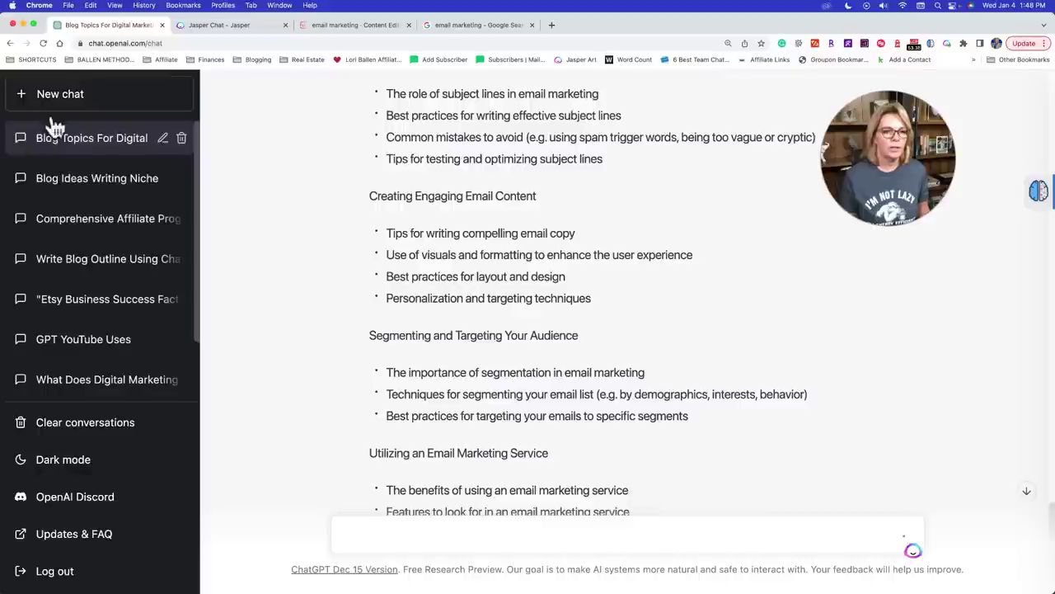
# - Send Jasper Chat the prompt "explain the Definition of email marketing" and return to ChatGPT's answer
pyautogui.click(194, 25)
pyautogui.click(140, 545)
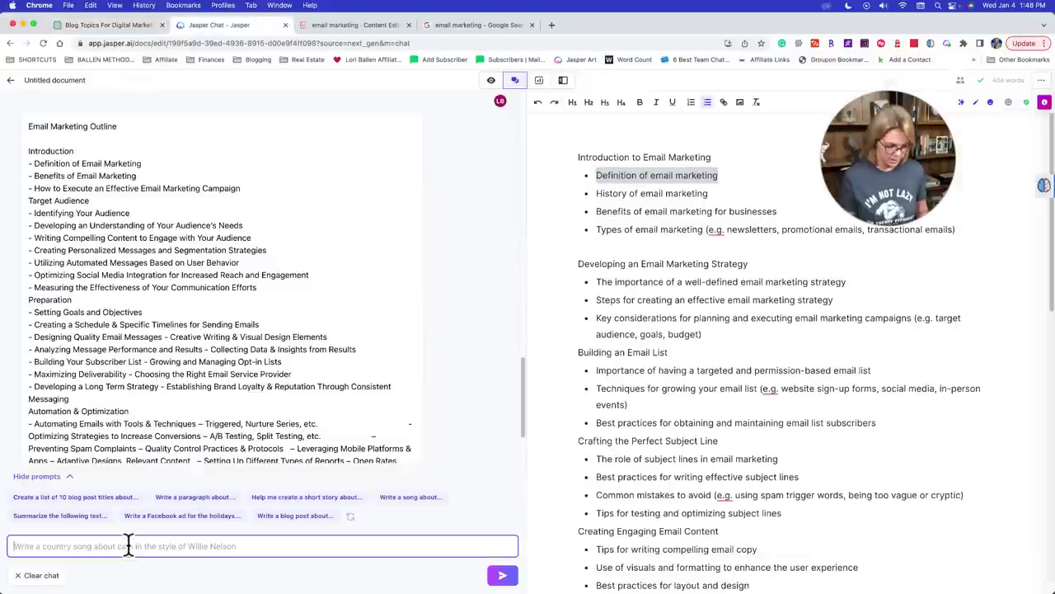
pyautogui.write('explain the')
pyautogui.press('super+v')
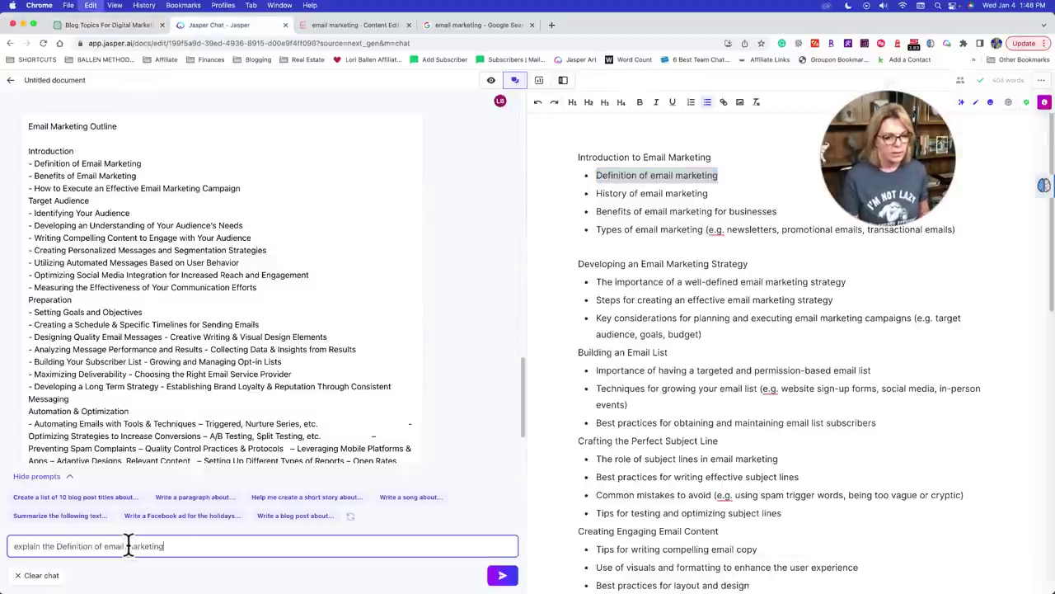
pyautogui.press('Return')
pyautogui.click(93, 27)
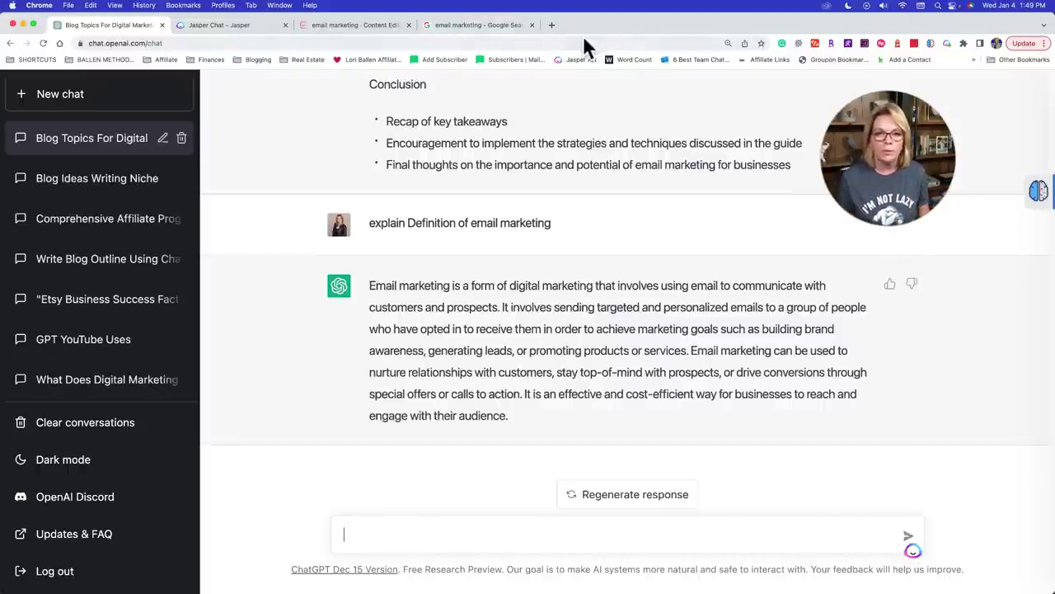
# - Open Writer's AI content detector at writer.com/ai-content-detector/ in a new browser tab and get its empty text box ready for input
pyautogui.click(550, 25)
pyautogui.write('writer.com/ai-content-detector/')
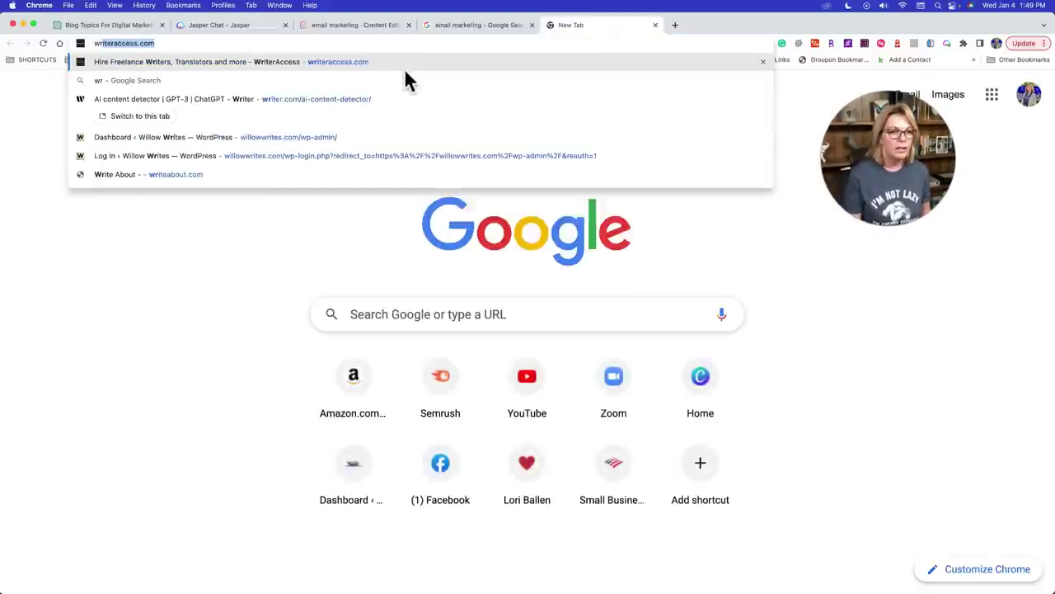
pyautogui.click(325, 104)
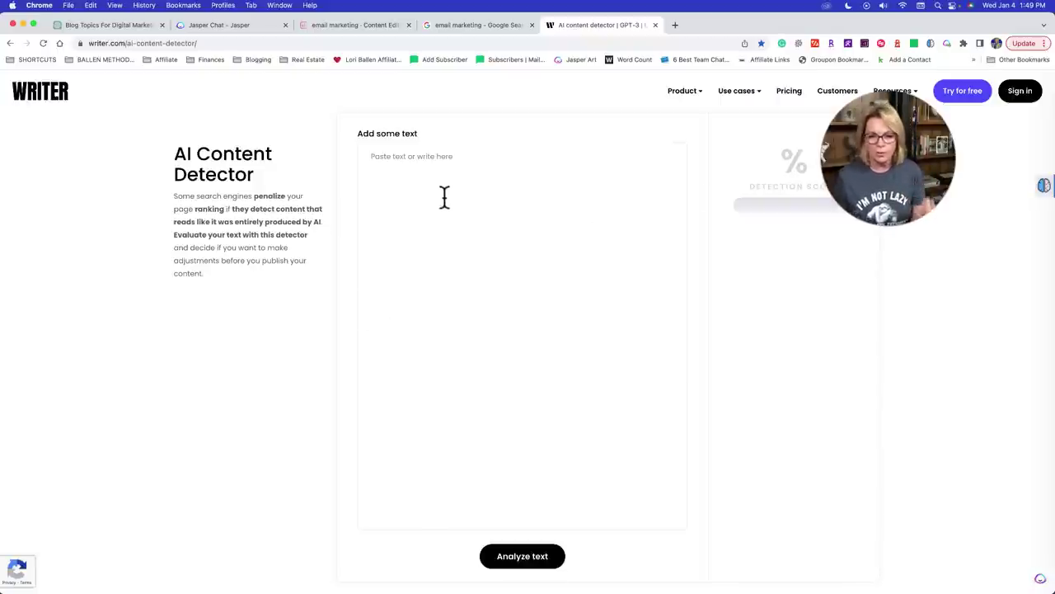
pyautogui.click(499, 225)
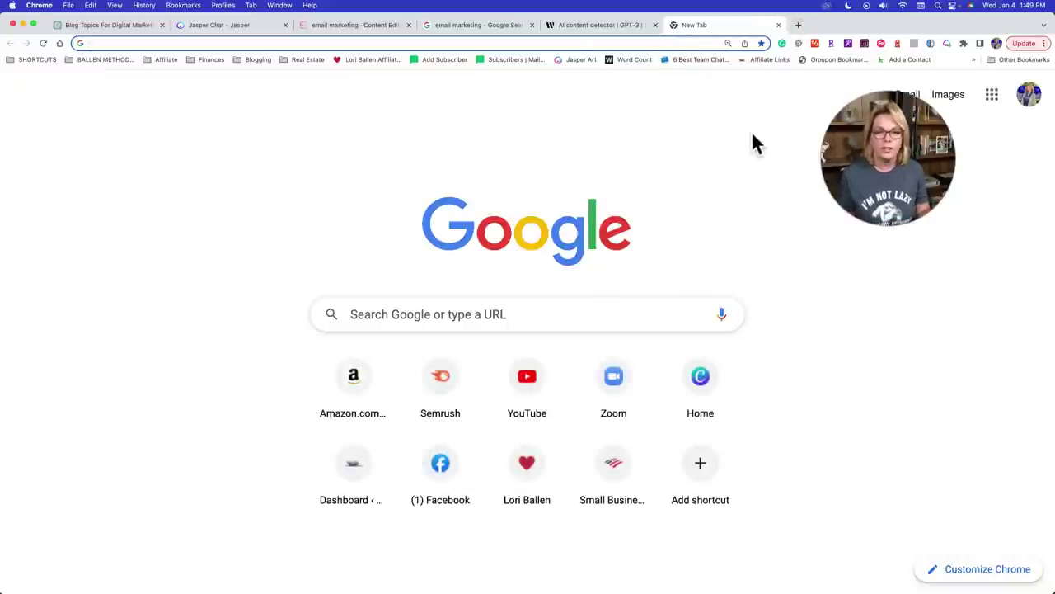
pyautogui.click(571, 25)
pyautogui.click(447, 186)
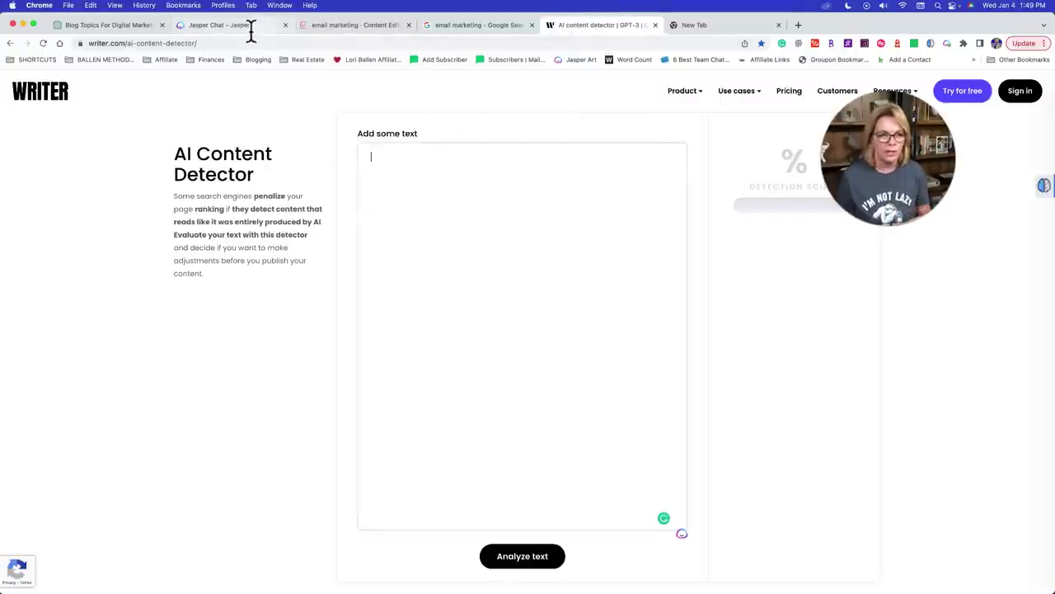
# - Copy ChatGPT's email marketing definition into Writer's AI content detector and analyze it
pyautogui.click(143, 24)
pyautogui.moveTo(370, 286); pyautogui.dragTo(536, 417)
pyautogui.press('super+c')
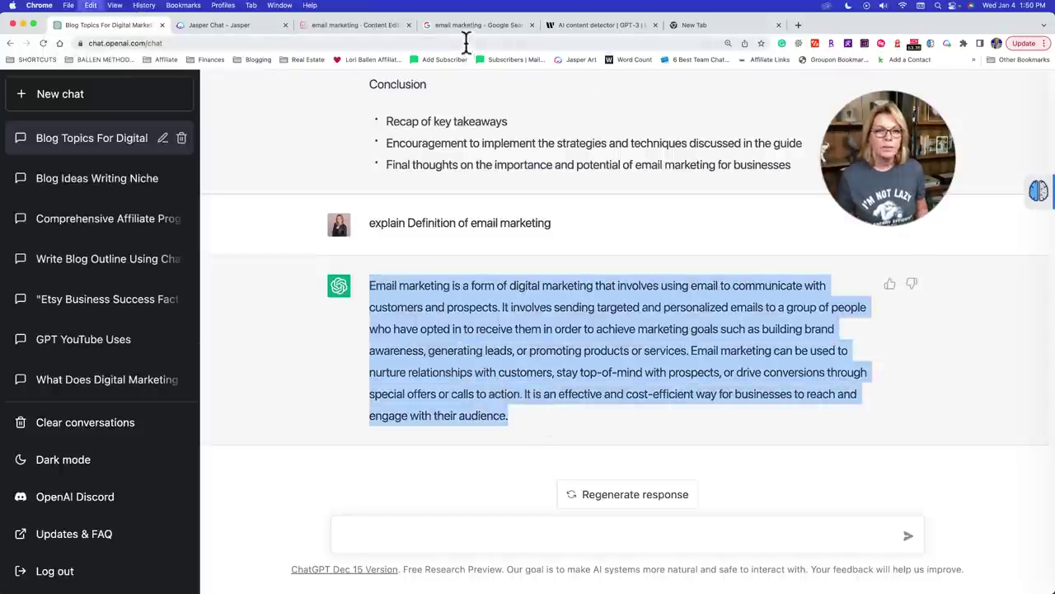
pyautogui.click(570, 27)
pyautogui.click(485, 256)
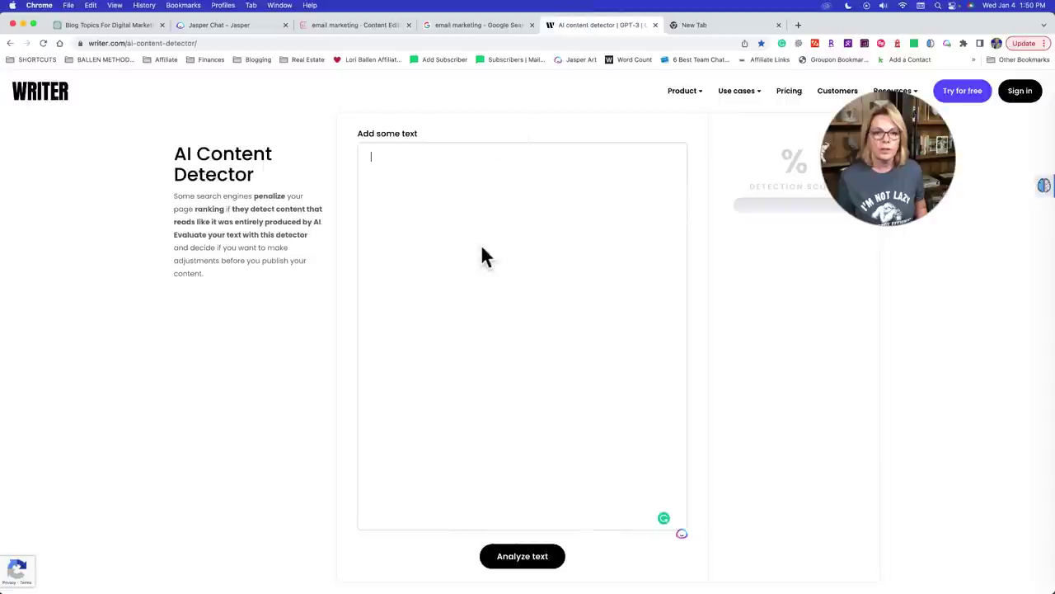
pyautogui.press('super+v')
pyautogui.click(538, 559)
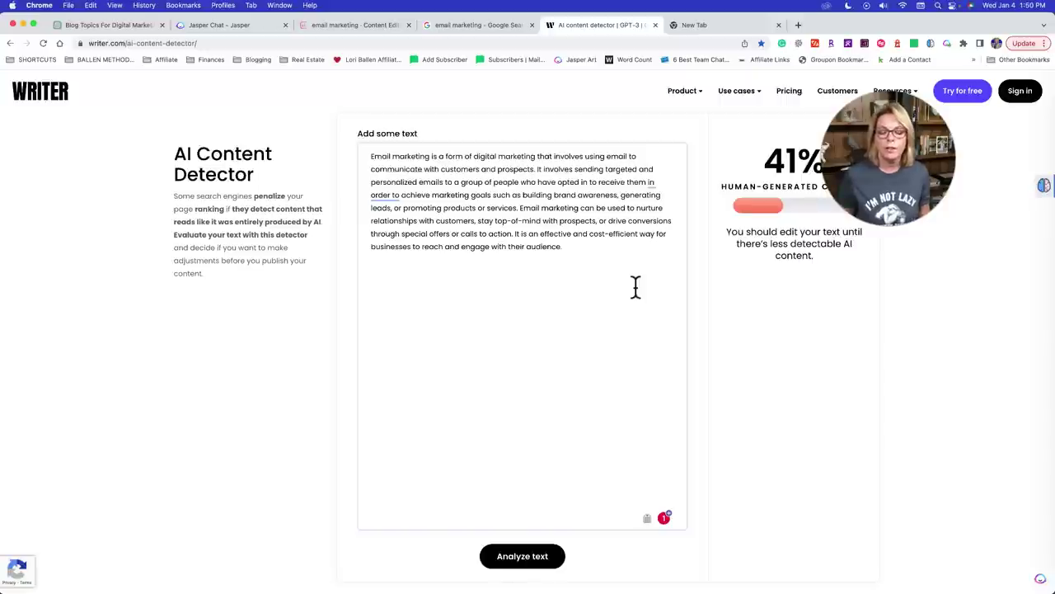
# - Return to ChatGPT and send the prompt "write that again more creatively"
pyautogui.click(236, 27)
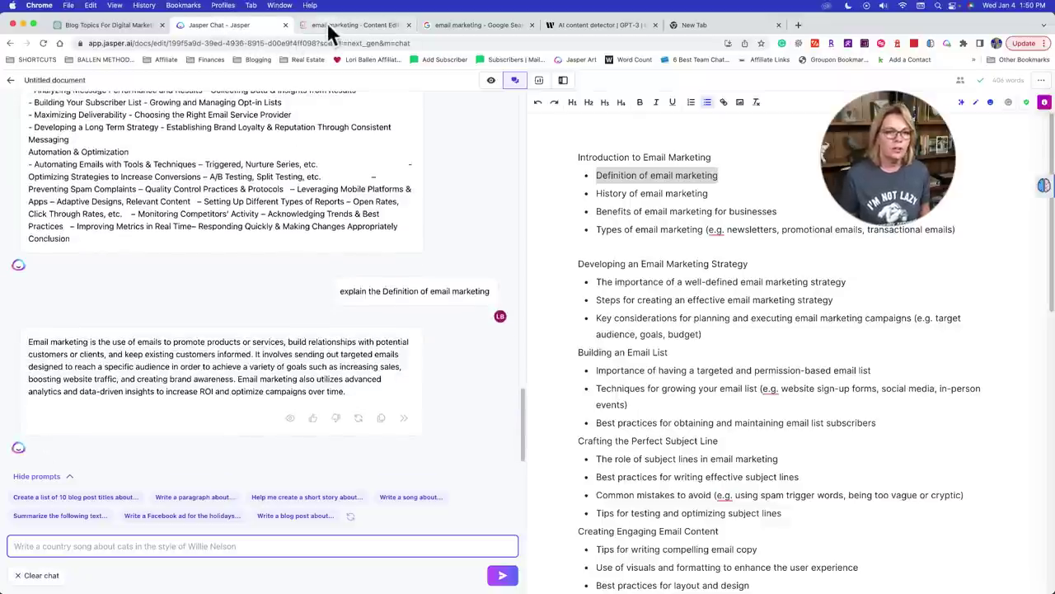
pyautogui.click(119, 27)
pyautogui.click(572, 364)
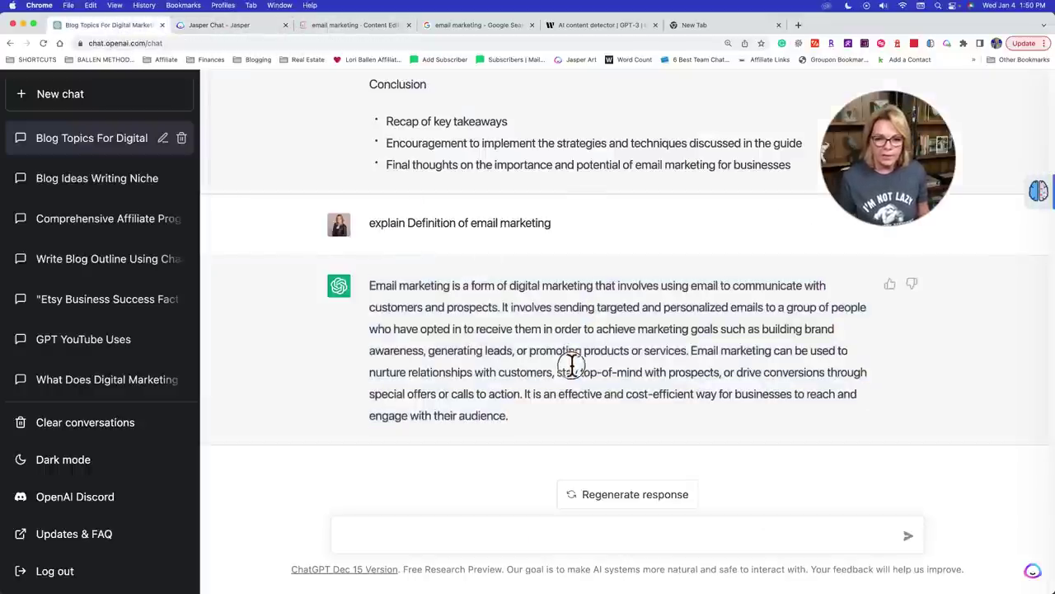
pyautogui.click(478, 530)
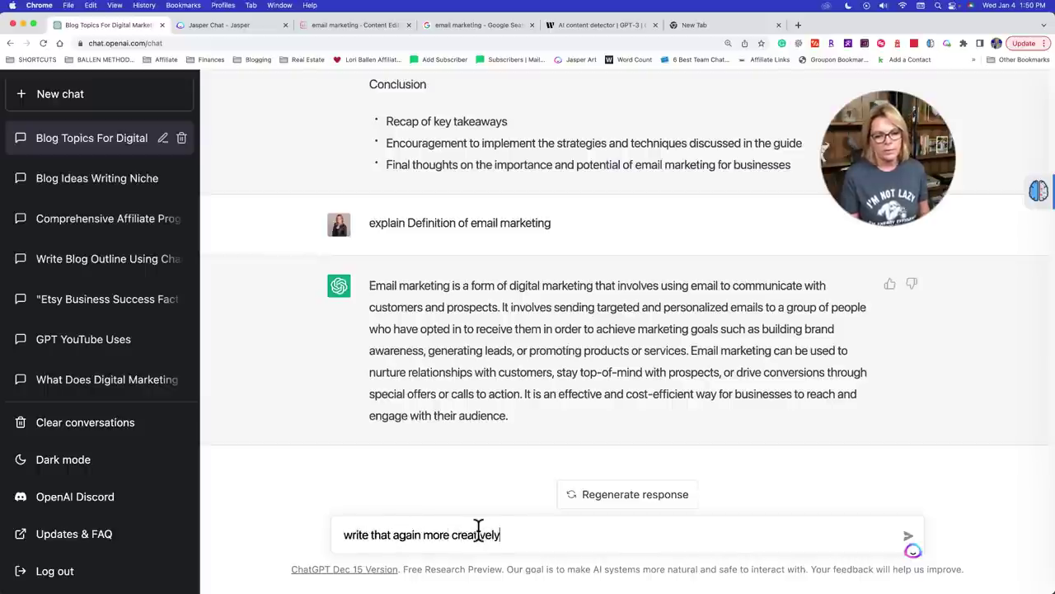
pyautogui.press('Return')
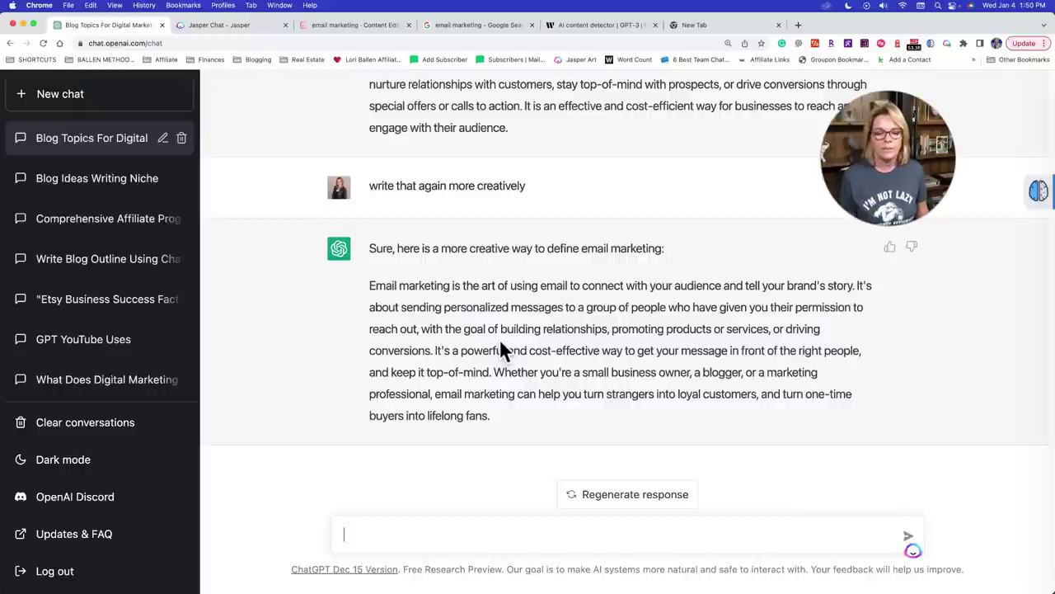
# - Replace the text in Writer's AI content detector with ChatGPT's more creative definition and analyze it
pyautogui.moveTo(495, 417); pyautogui.dragTo(371, 290)
pyautogui.press('super+c')
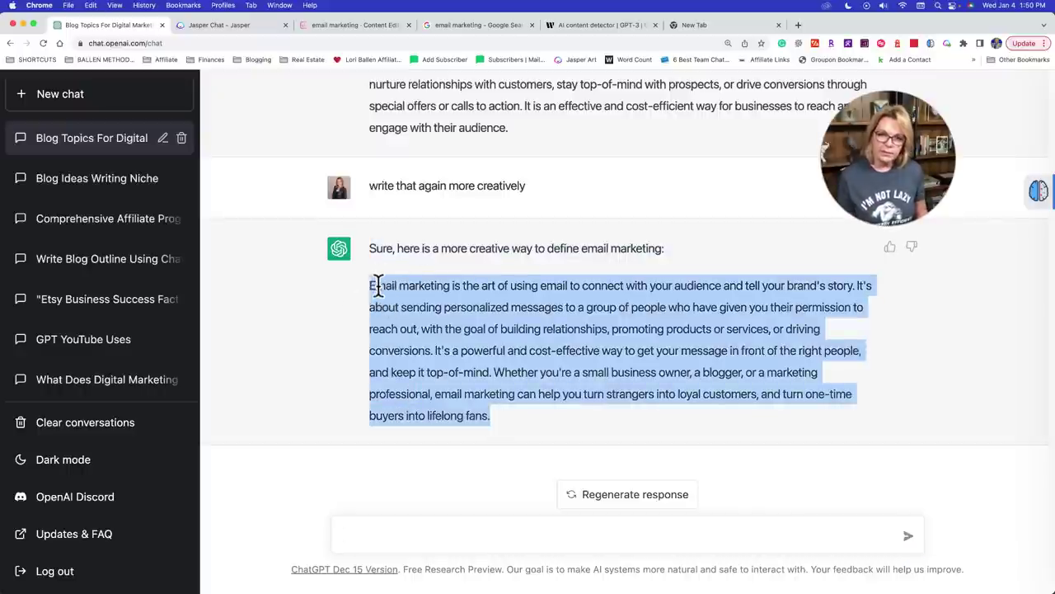
pyautogui.click(625, 25)
pyautogui.moveTo(575, 252); pyautogui.dragTo(358, 141)
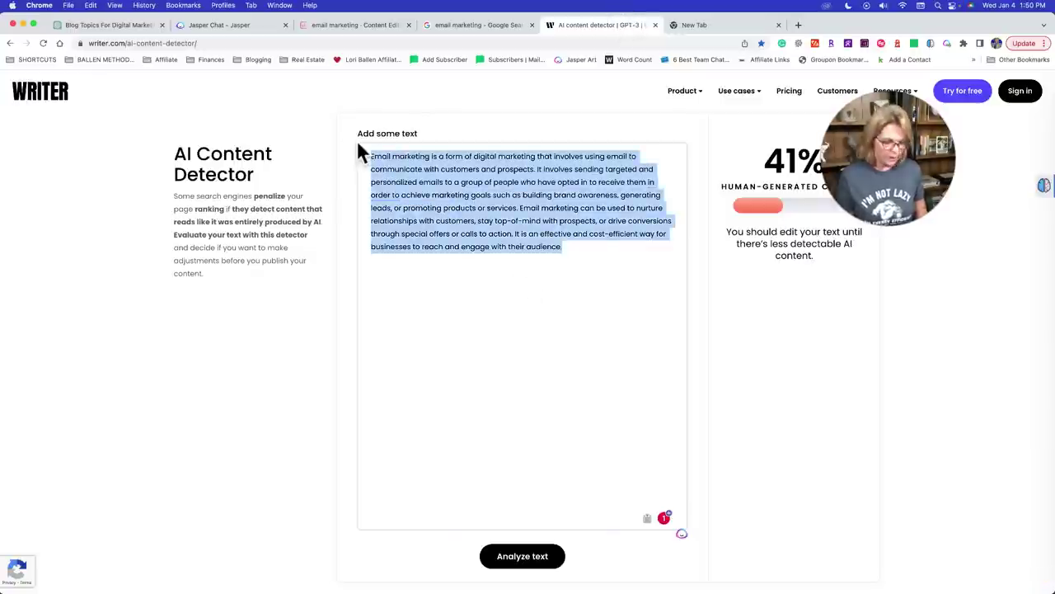
pyautogui.press('super+v')
pyautogui.click(535, 561)
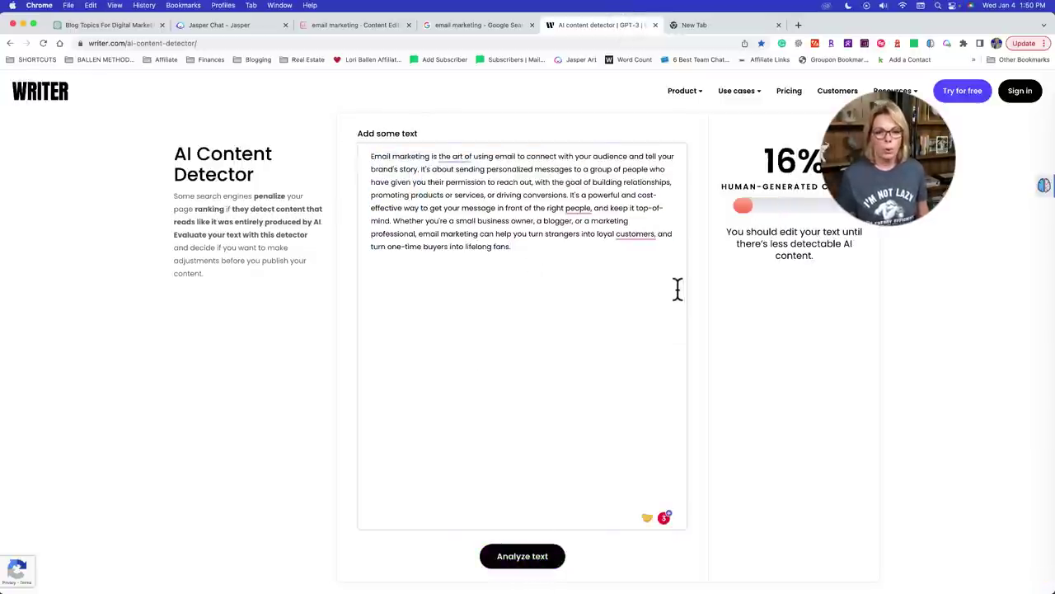
# - Go back to ChatGPT and send the prompt "again, but smarter"
pyautogui.click(249, 26)
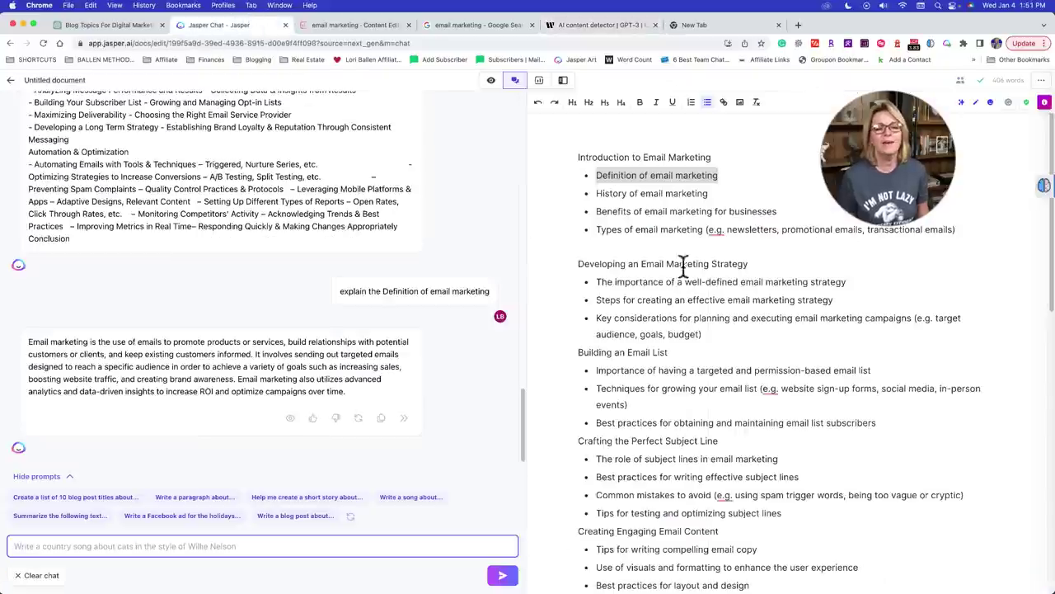
pyautogui.click(338, 26)
pyautogui.click(142, 28)
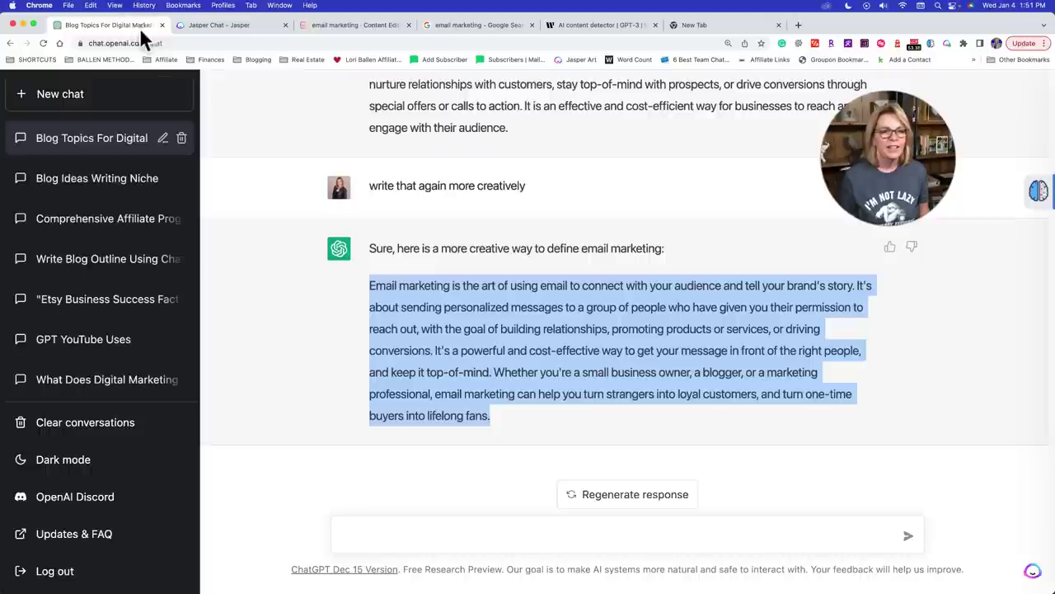
pyautogui.click(491, 536)
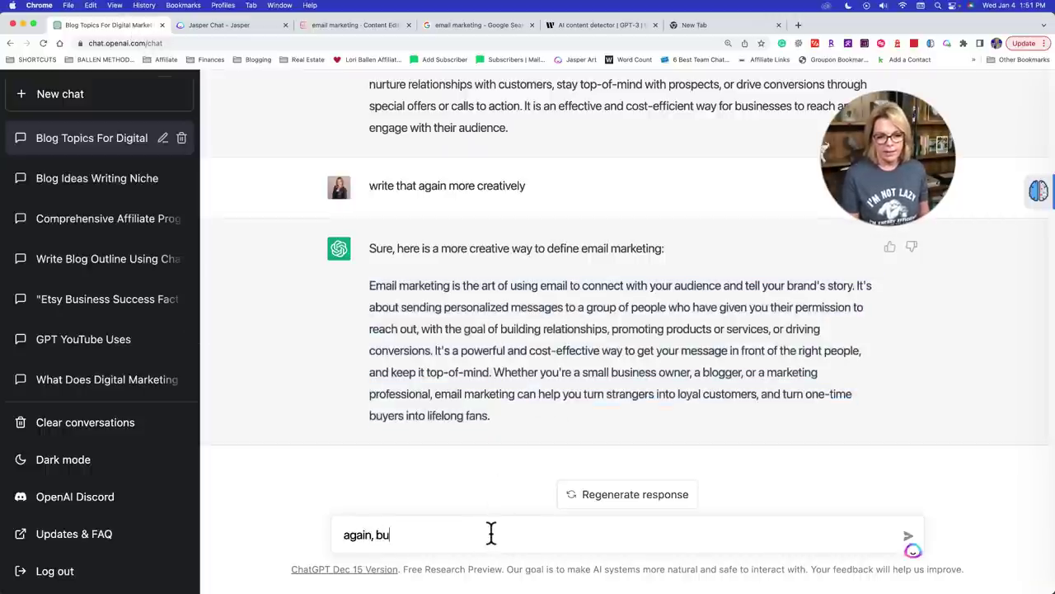
pyautogui.write('again, but smarter')
pyautogui.press('Return')
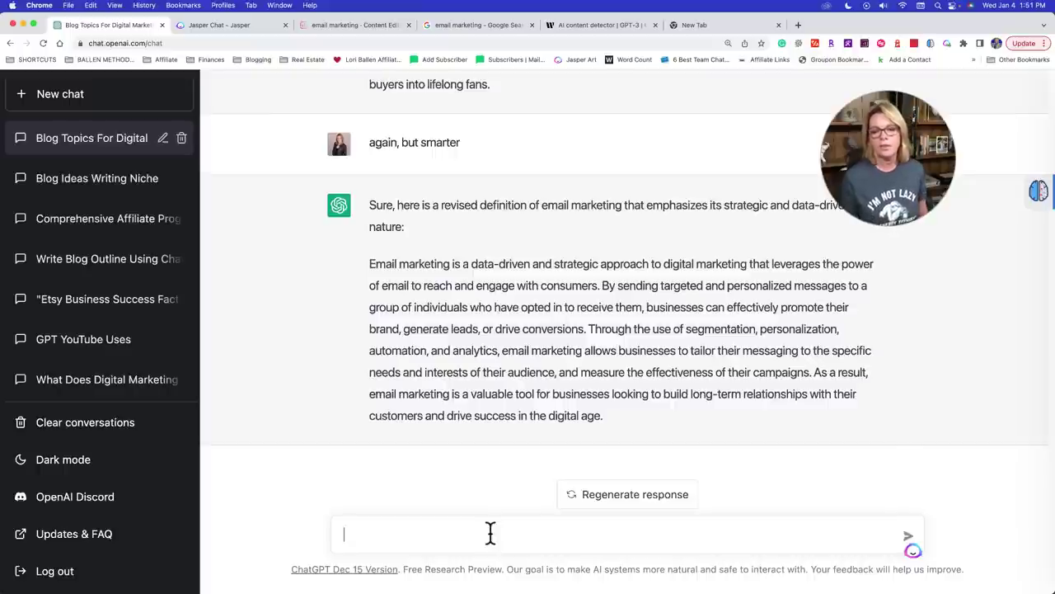
# - Replace the text in Writer's AI content detector with ChatGPT's smarter, data-driven definition and analyze it
pyautogui.moveTo(352, 245); pyautogui.dragTo(611, 410)
pyautogui.press('super+c')
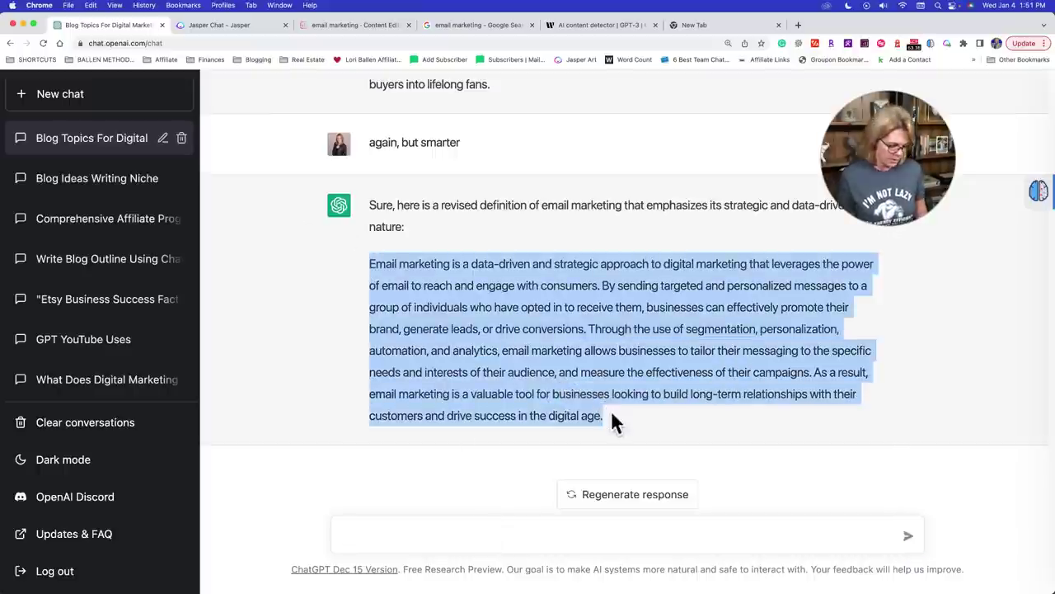
pyautogui.click(234, 25)
pyautogui.click(337, 25)
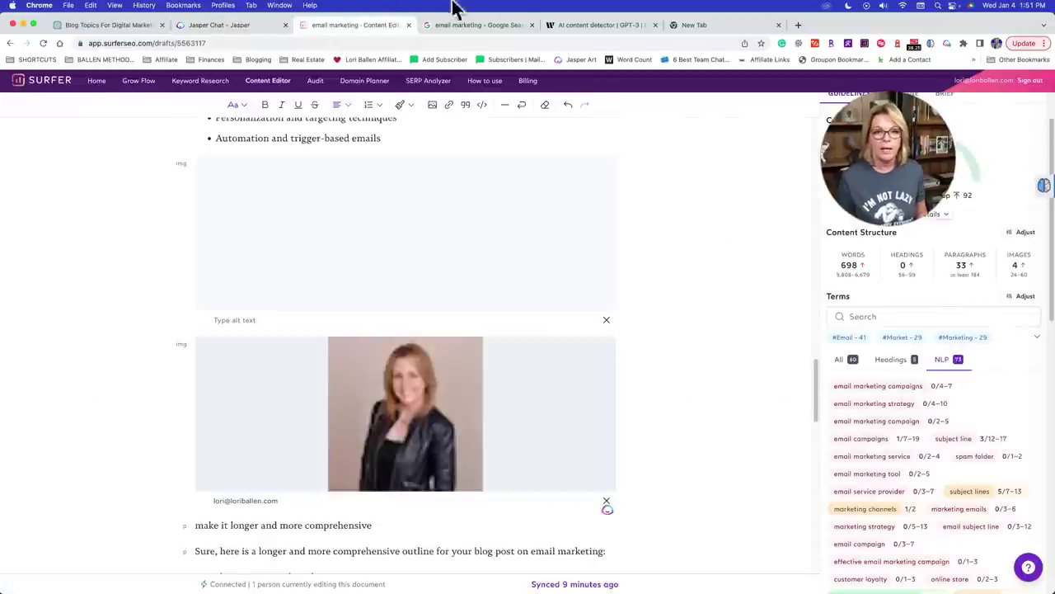
pyautogui.click(577, 25)
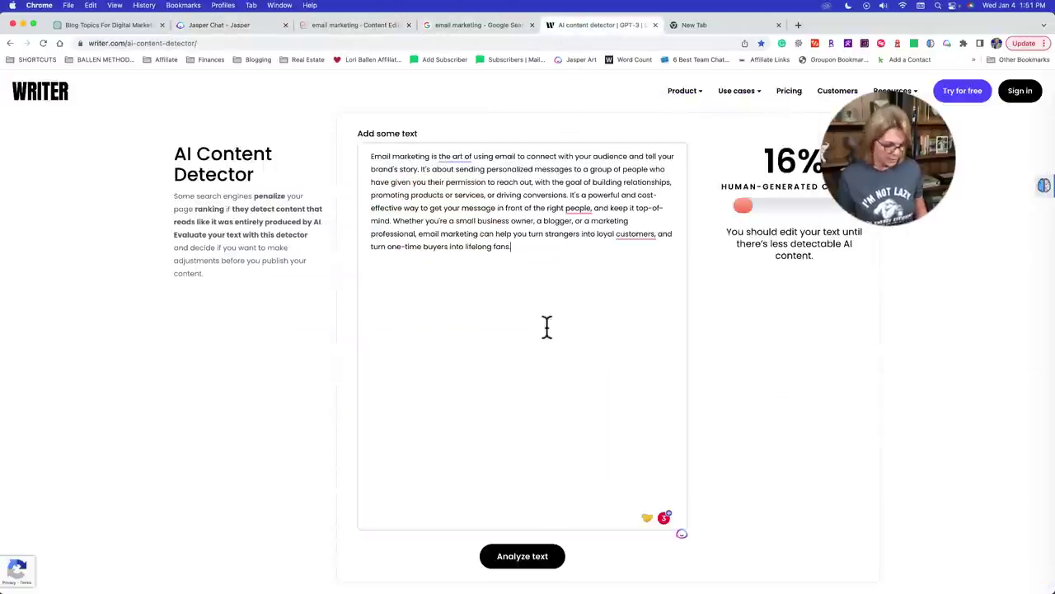
pyautogui.press('super+a')
pyautogui.press('super+v')
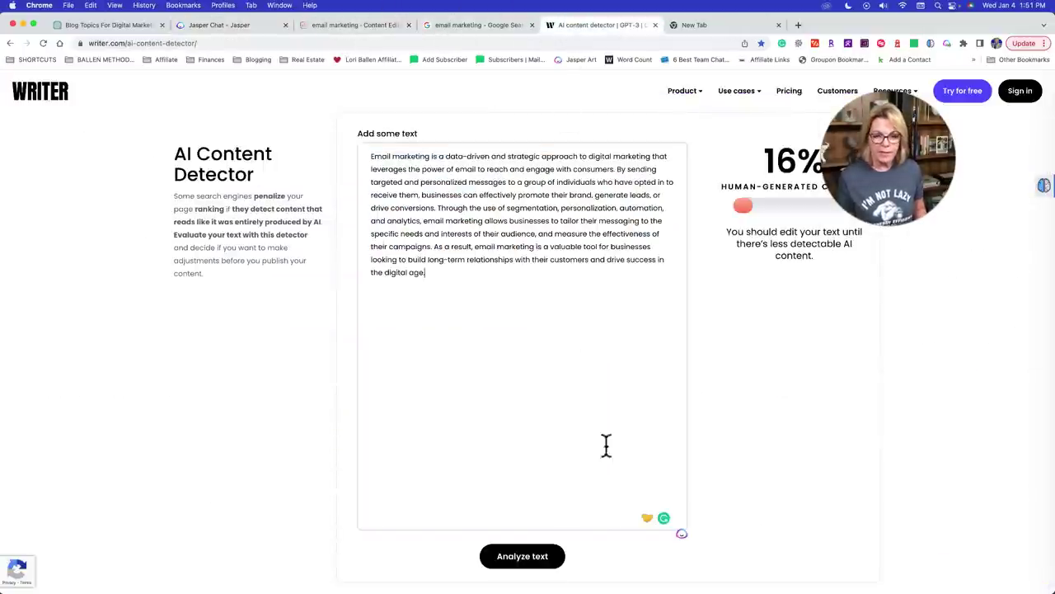
pyautogui.click(533, 566)
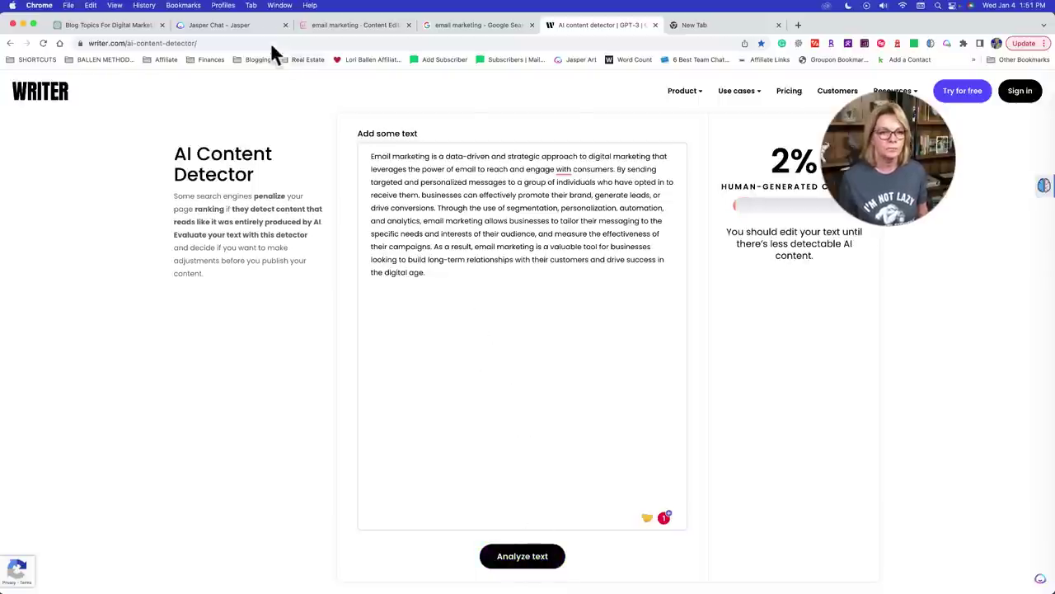
# - Return to ChatGPT and send the prompt "write it again, make it more compelling, give an example"
pyautogui.click(220, 26)
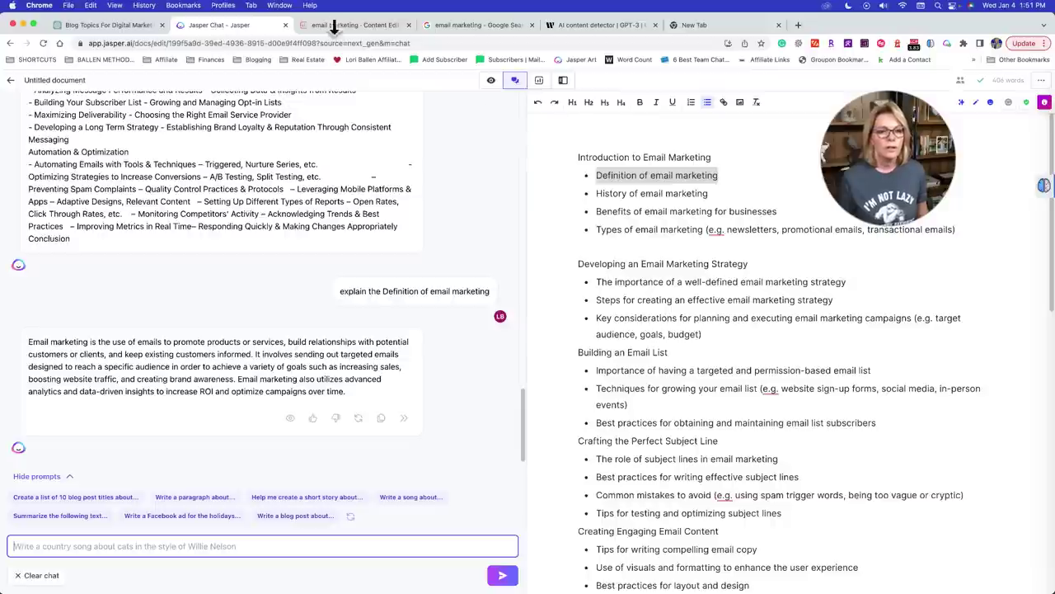
pyautogui.click(334, 26)
pyautogui.click(128, 26)
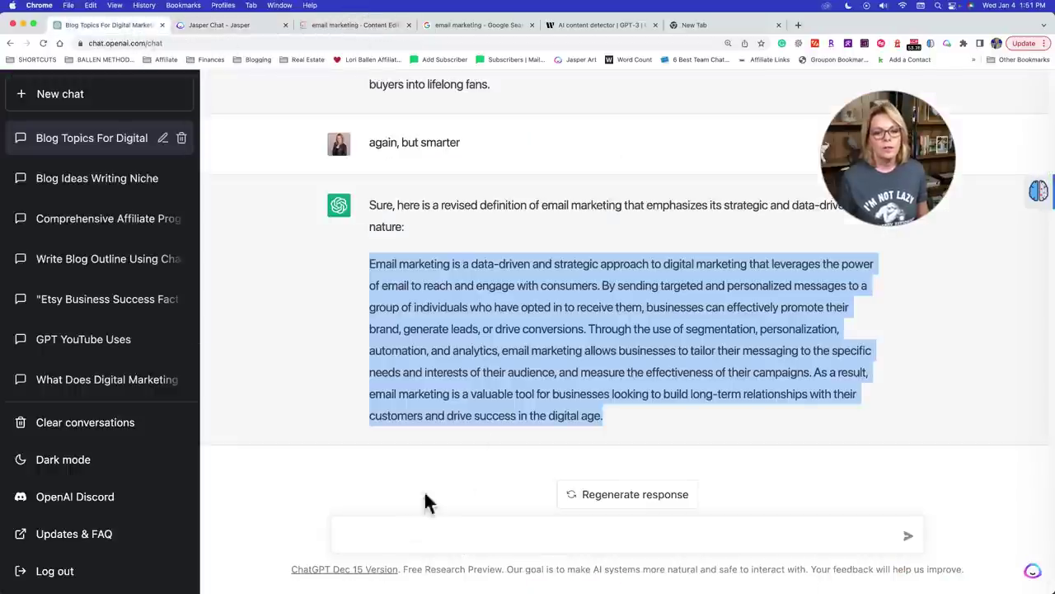
pyautogui.click(393, 569)
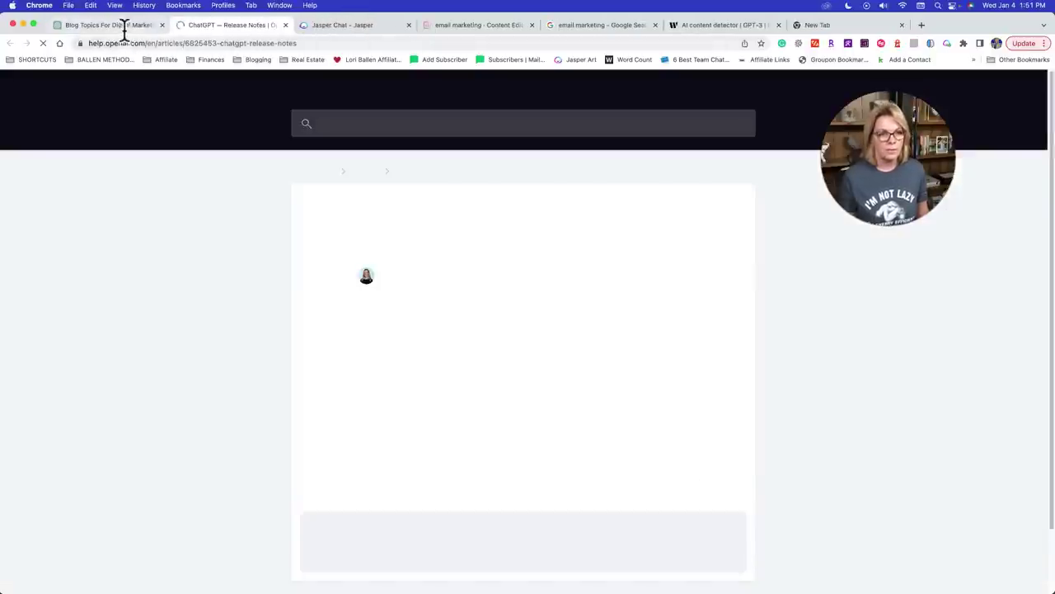
pyautogui.click(120, 26)
pyautogui.click(420, 532)
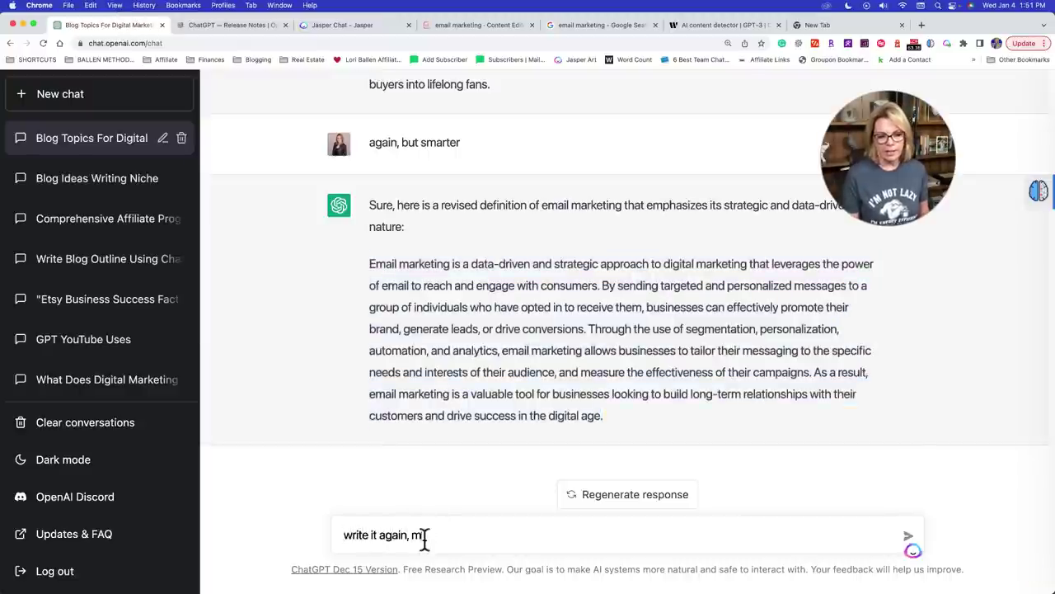
pyautogui.write('write it again, make it more compelling, give an example')
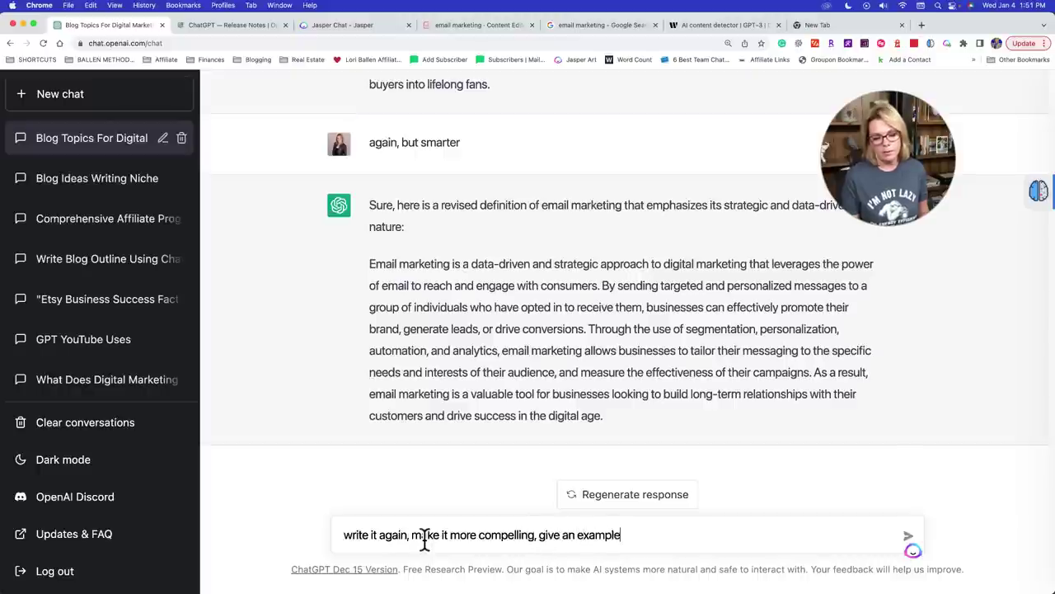
pyautogui.press('Return')
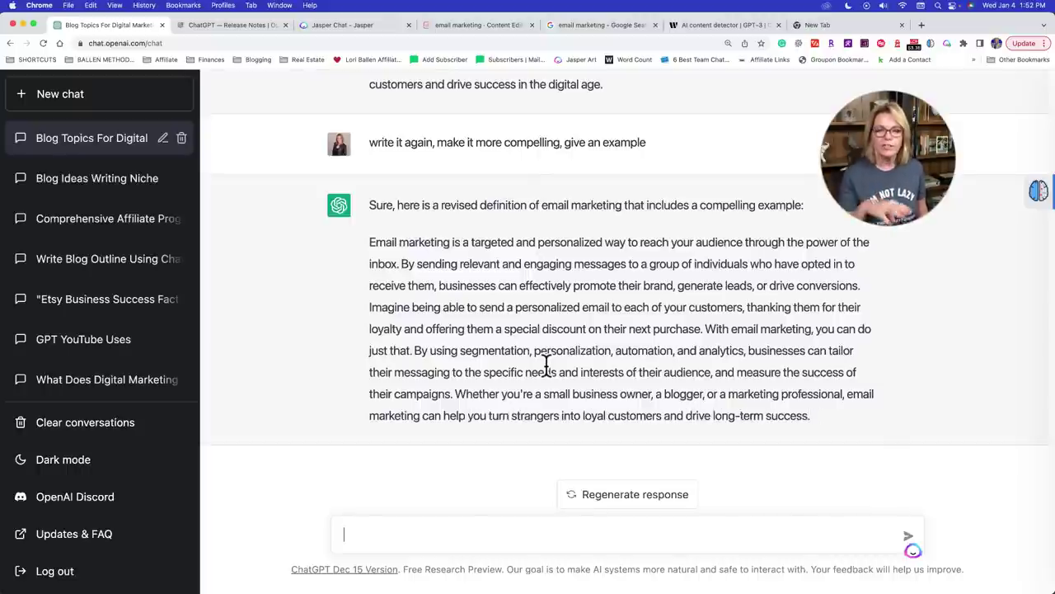
# - Replace the text in Writer's AI content detector with ChatGPT's more compelling definition containing an example and analyze it
pyautogui.moveTo(367, 242); pyautogui.dragTo(821, 410)
pyautogui.press('super+c')
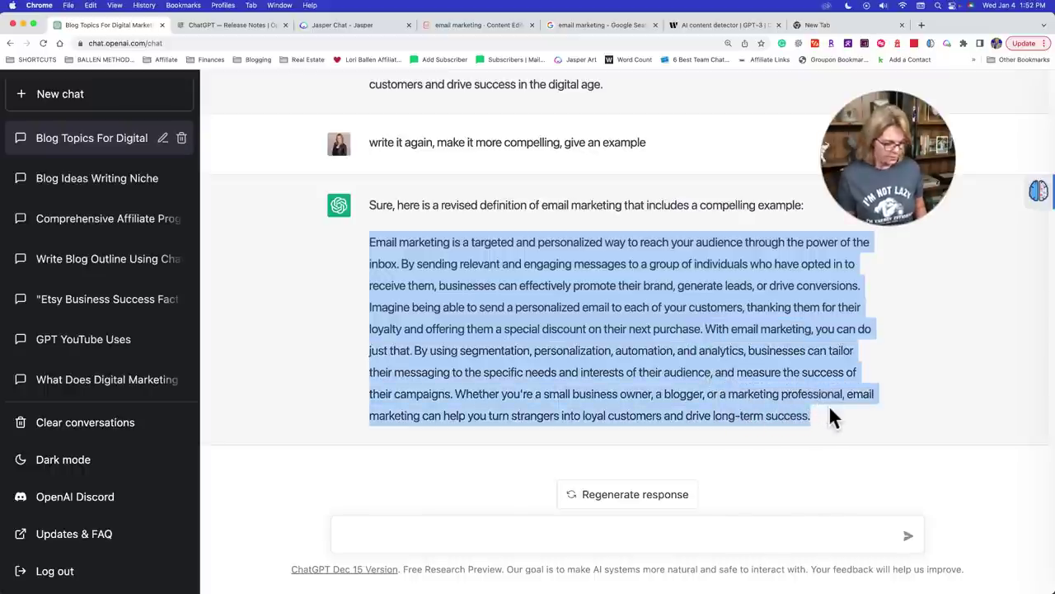
pyautogui.click(335, 27)
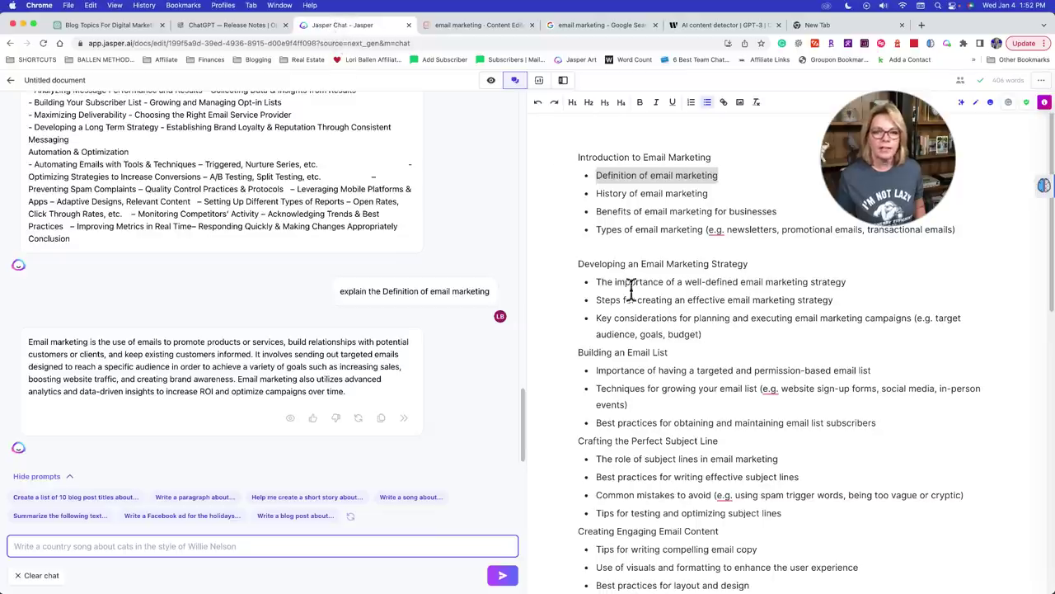
pyautogui.click(685, 27)
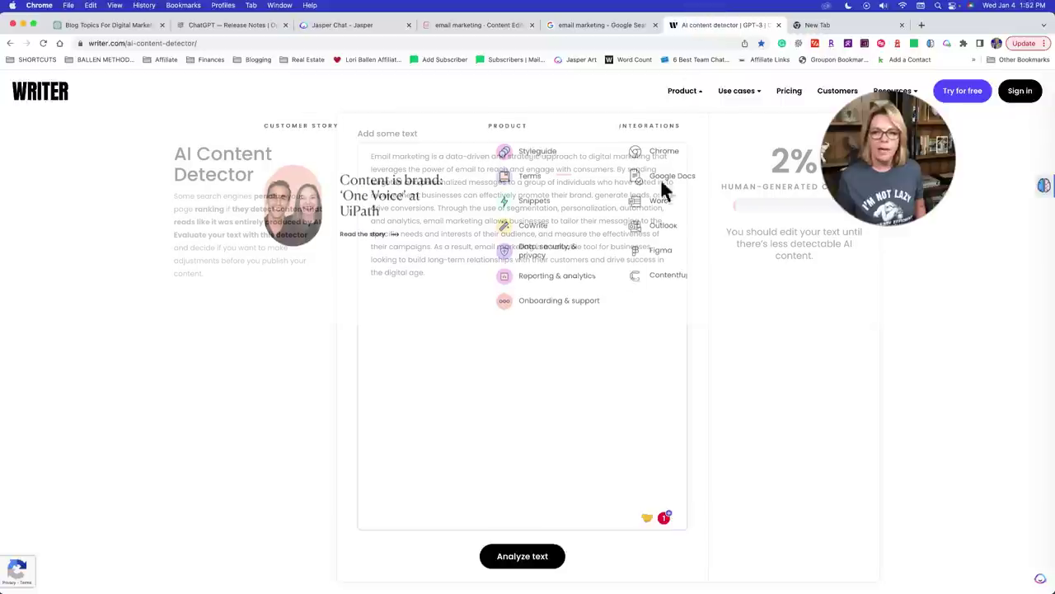
pyautogui.click(470, 378)
pyautogui.write('Email marketing is a data-driven and strategic approach to digital marketing that leverages the power of email to reach and engage with consumers. By sending targeted and personalized messages to a group of individuals who have opted in to receive them, businesses can effectively promote their brand, generate leads, or drive conversions. Through the use of segmentation, personalization, automation, and analytics, email marketing allows businesses to tailor their messaging to the specific needs and interests of their audience, and measure the effectiveness of their campaigns. As a result, email marketing is a valuable tool for businesses looking to build long-term relationships with their customers and drive success in the digital age.')
pyautogui.press('super+a')
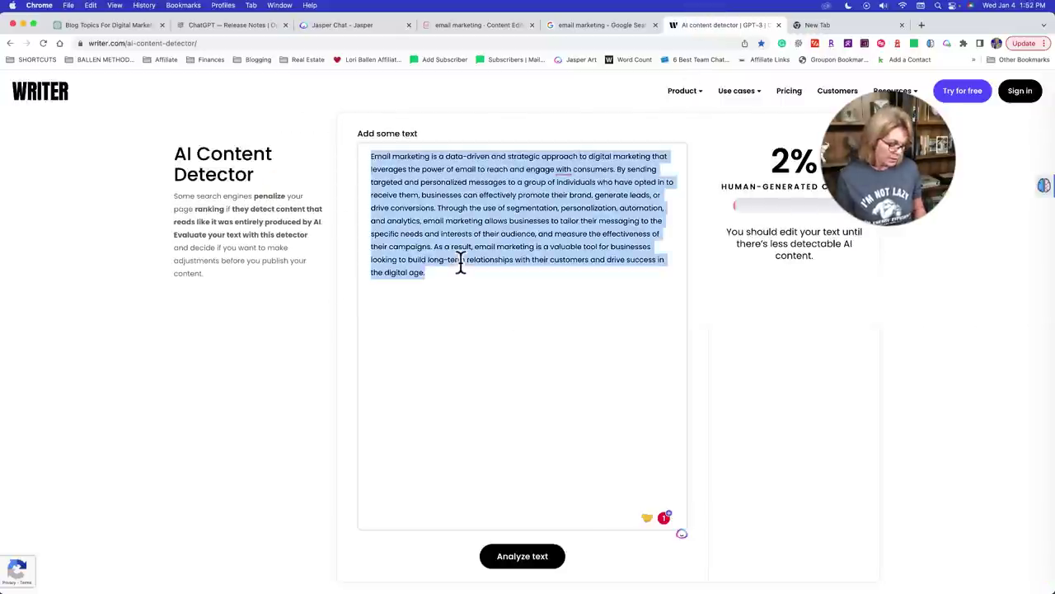
pyautogui.press('super+v')
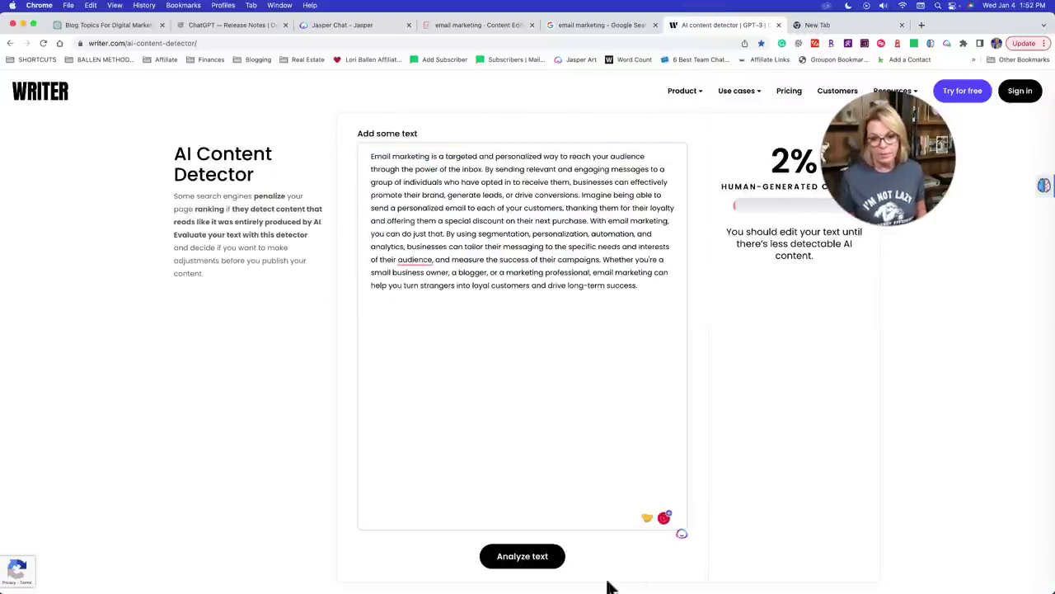
pyautogui.click(507, 558)
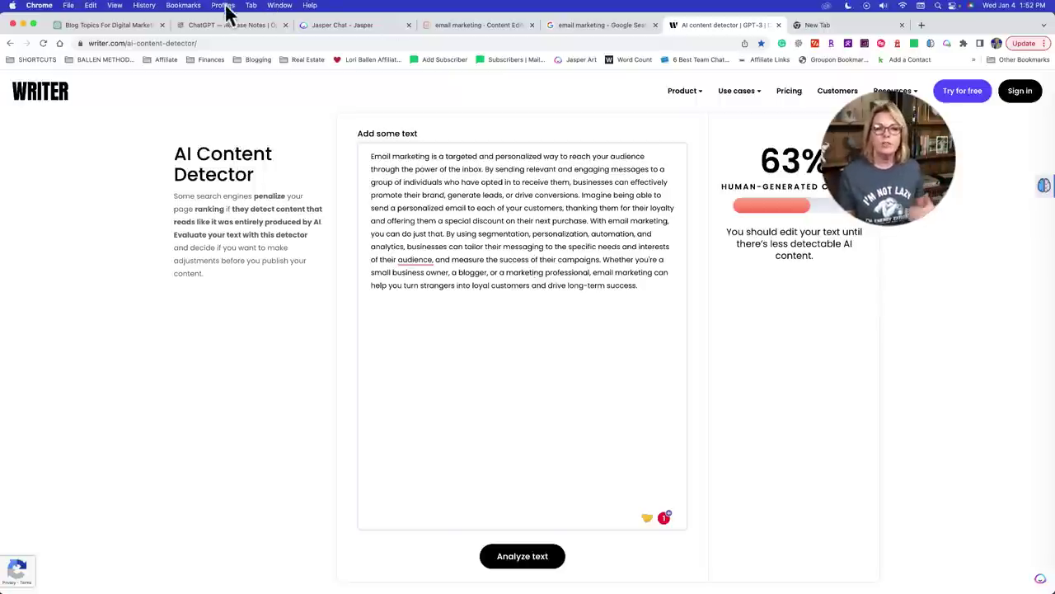
# - Return to the ChatGPT conversation and view the Originality.AI browser extension's popup
pyautogui.click(601, 26)
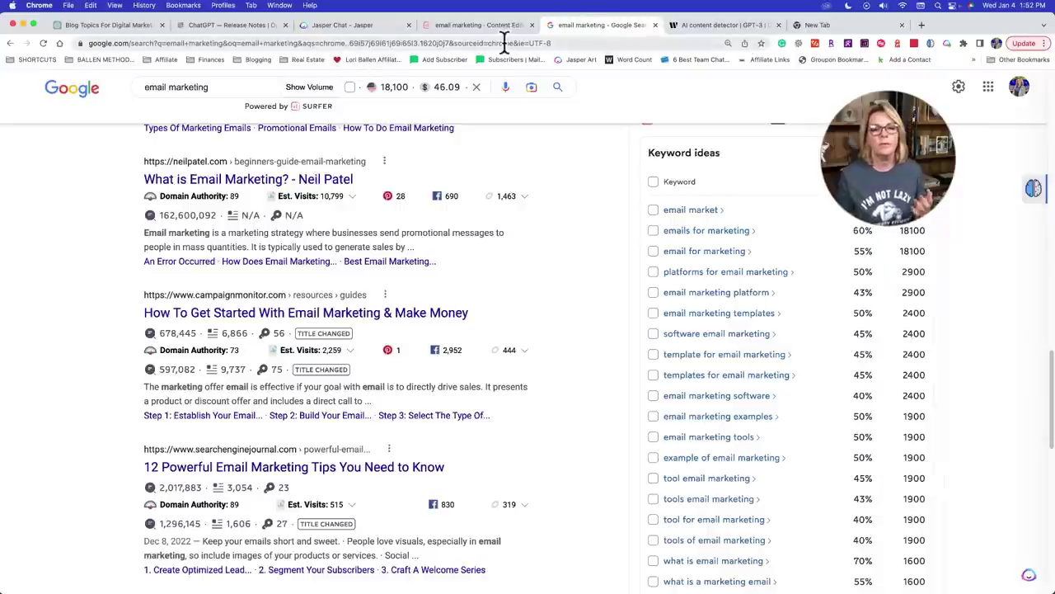
pyautogui.click(691, 26)
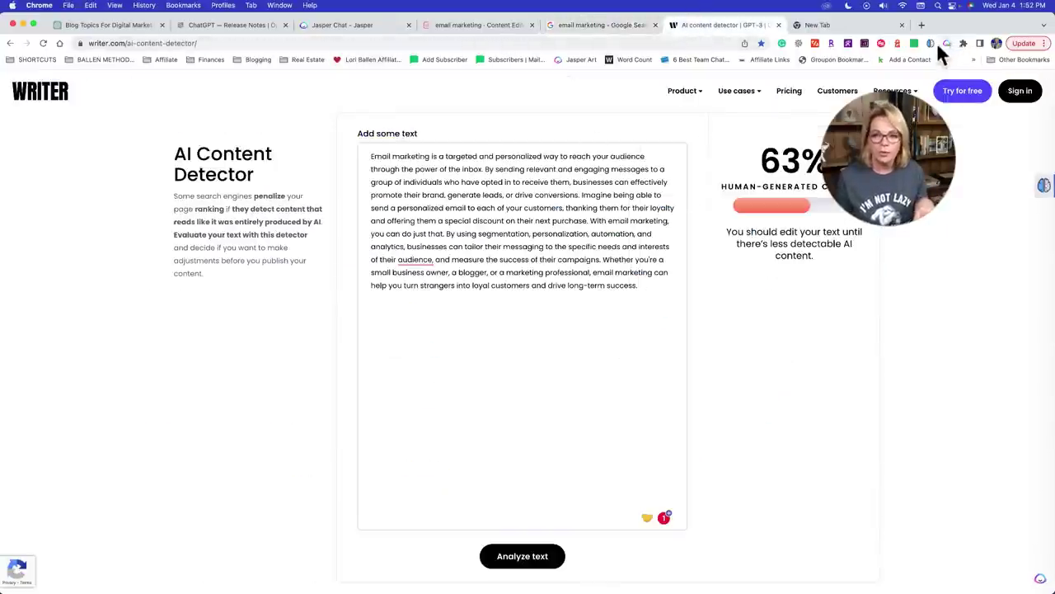
pyautogui.click(184, 26)
pyautogui.click(110, 26)
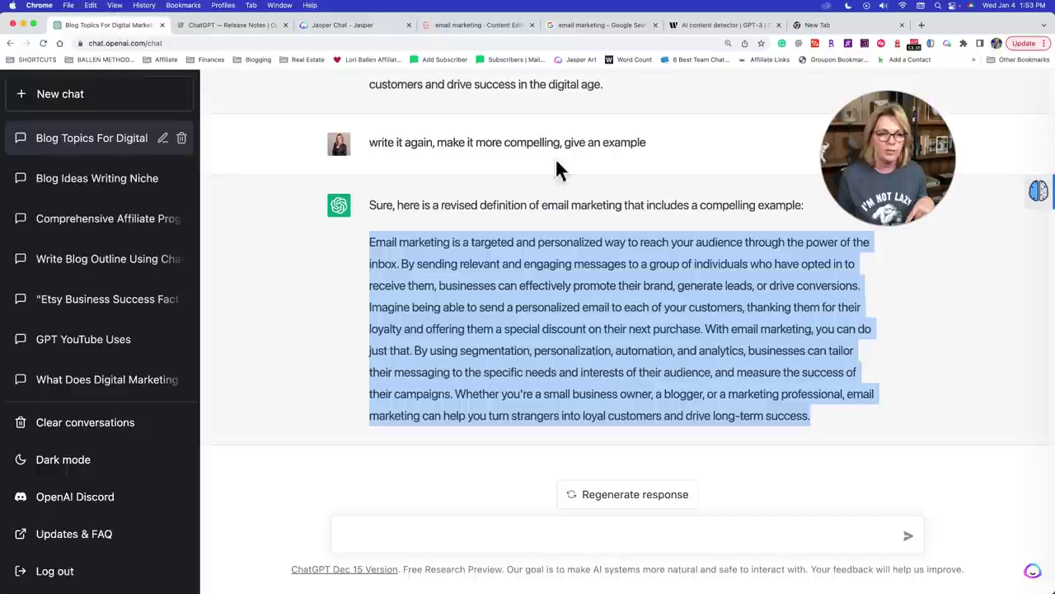
pyautogui.click(927, 42)
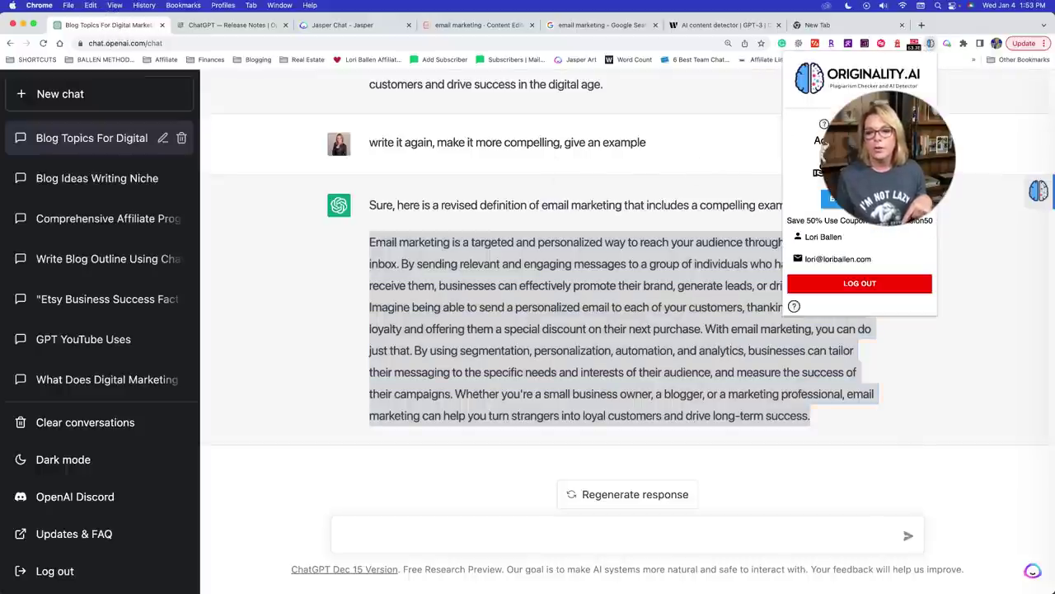
pyautogui.press('Escape')
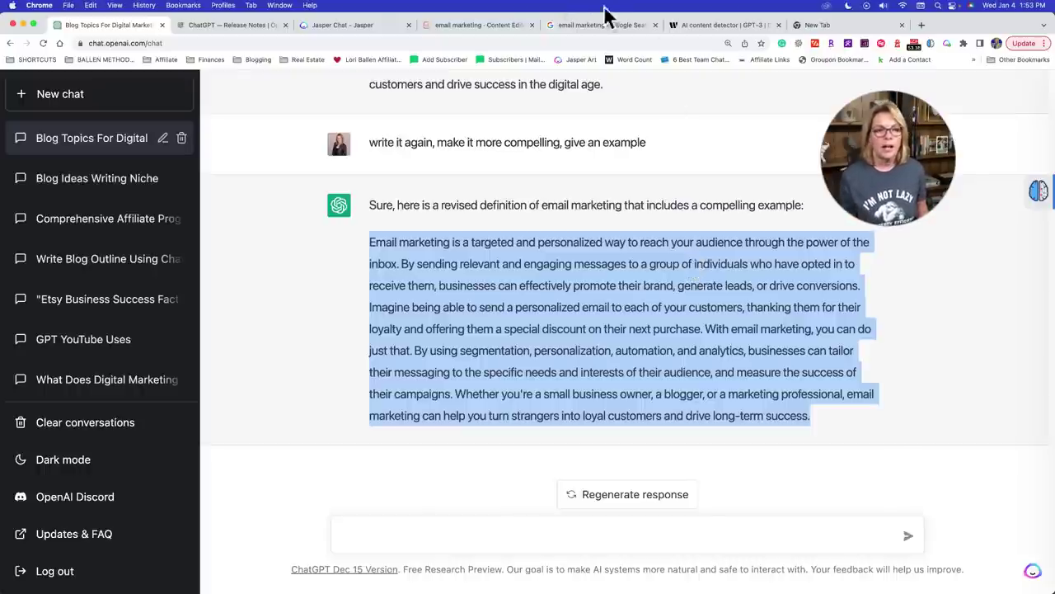
pyautogui.click(691, 26)
pyautogui.moveTo(560, 366); pyautogui.dragTo(360, 143)
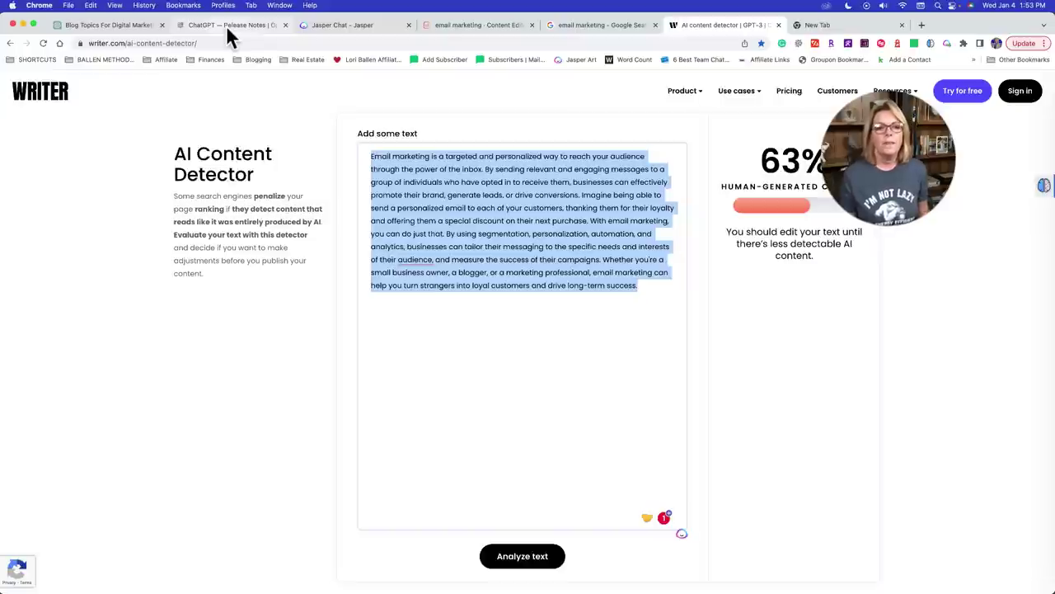
pyautogui.click(72, 27)
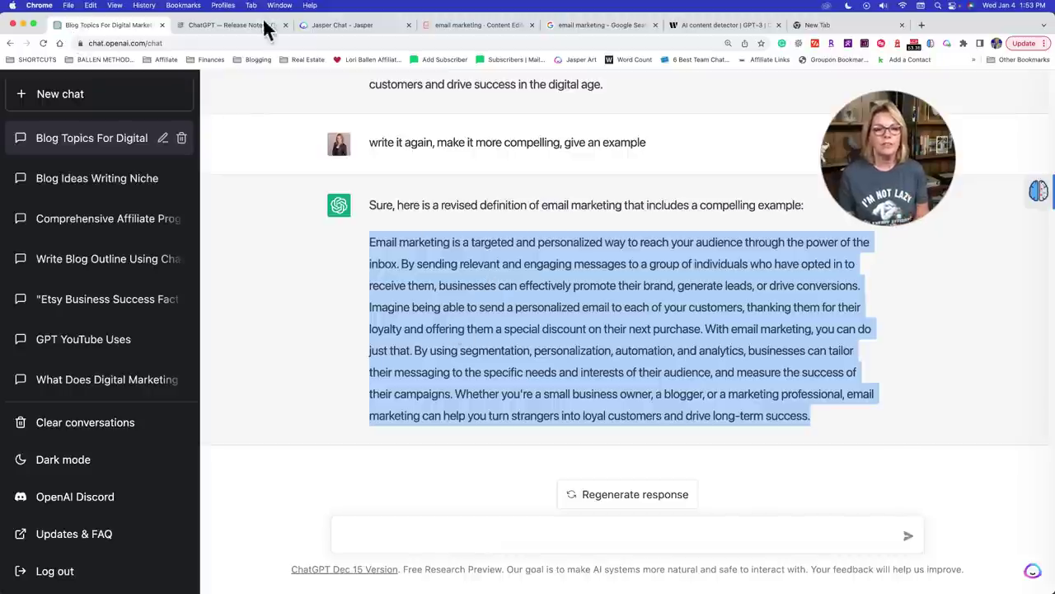
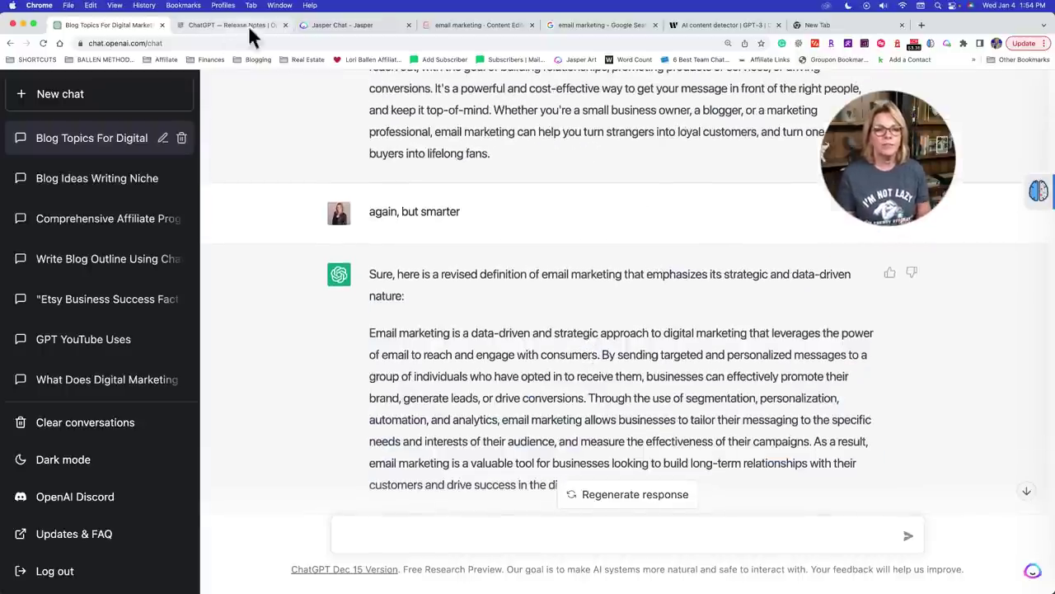
# - In the Jasper document, add an empty bullet after the "Key considerations" item and format "Introduction to Email Marketing" as heading 2
pyautogui.click(338, 25)
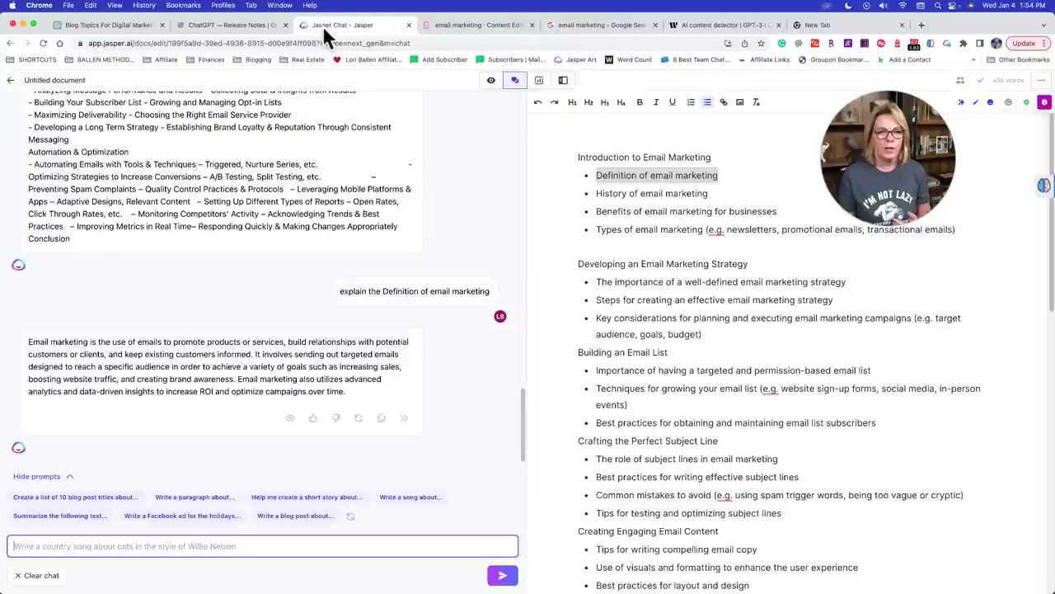
pyautogui.click(712, 332)
pyautogui.press('Return')
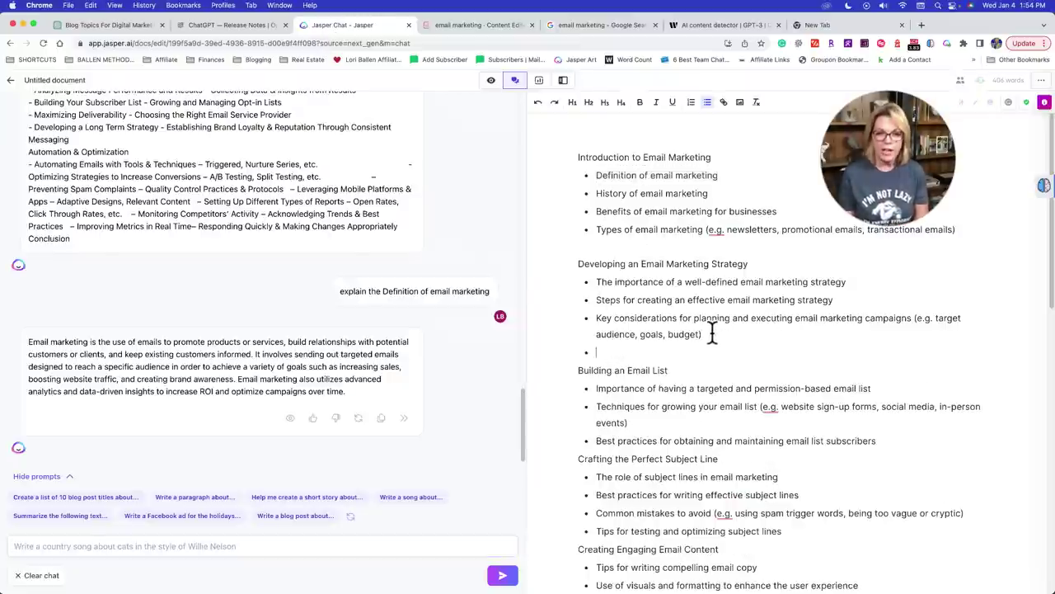
pyautogui.moveTo(735, 158); pyautogui.dragTo(493, 160)
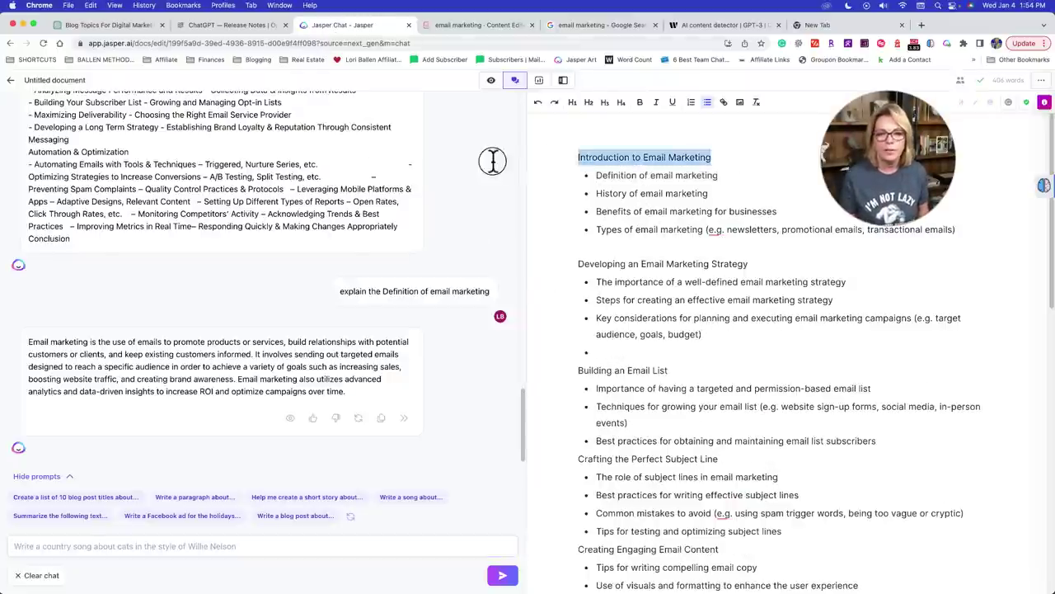
pyautogui.click(590, 108)
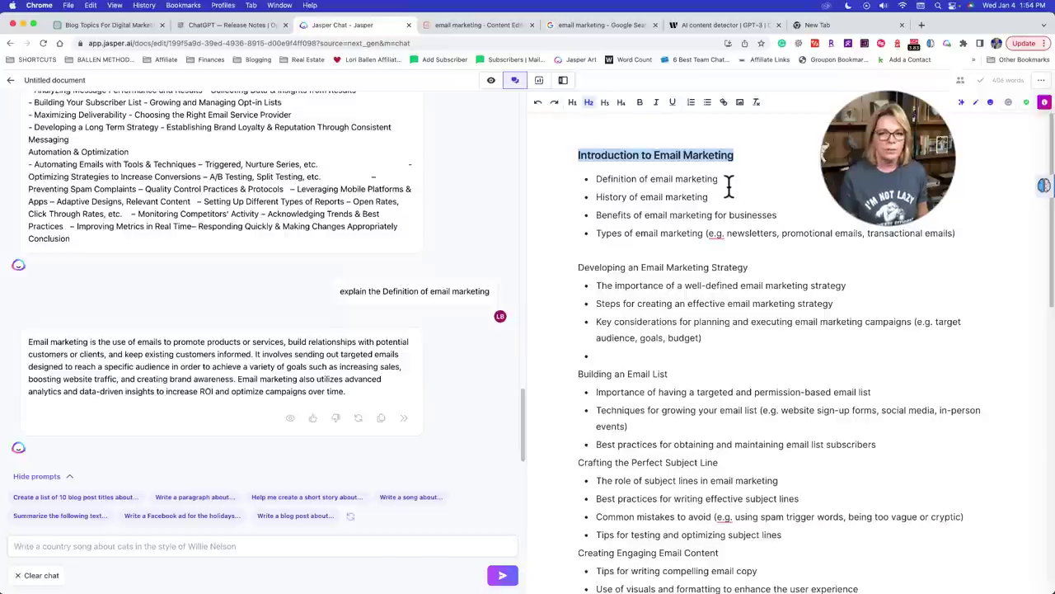
# - Format the definition, history, benefits and types bullets under "Introduction to Email Marketing" as heading 3
pyautogui.moveTo(727, 179); pyautogui.dragTo(564, 183)
pyautogui.click(604, 102)
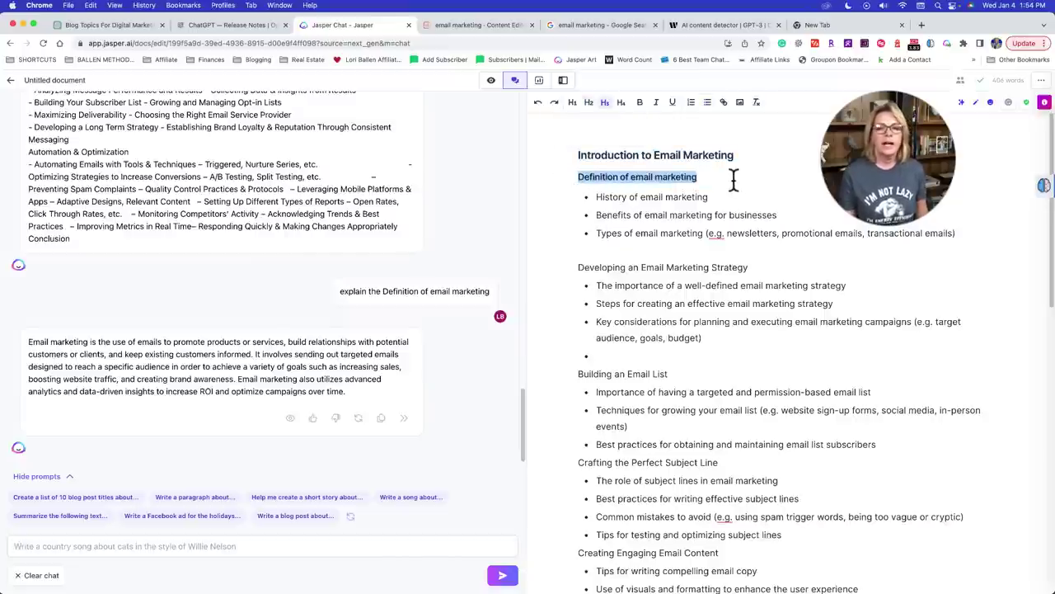
pyautogui.moveTo(980, 242); pyautogui.dragTo(567, 194)
pyautogui.click(604, 102)
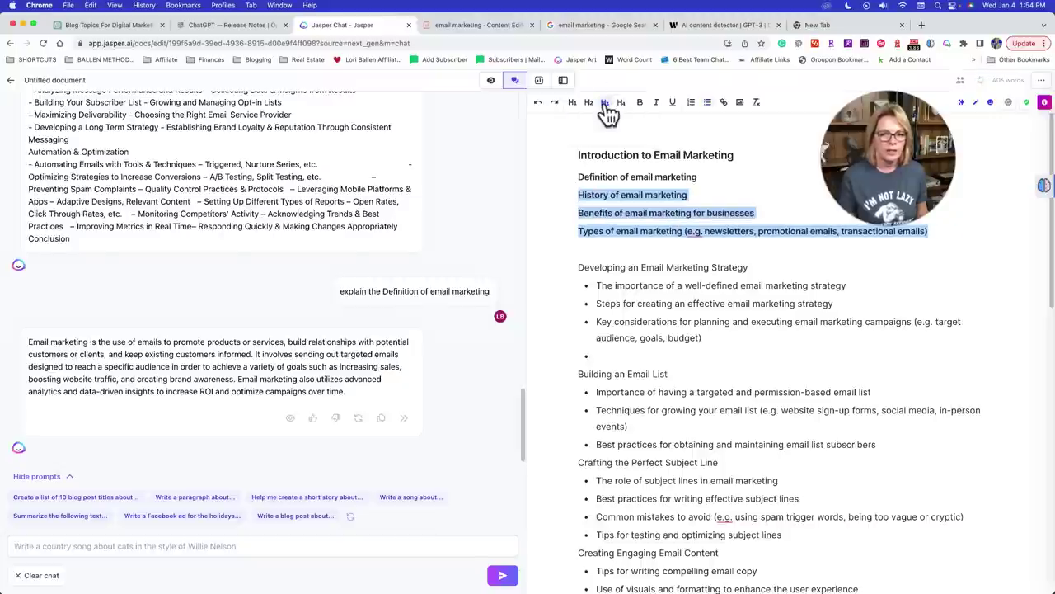
# - Have Jasper generate text on a new line beneath the "Definition of email marketing" heading and select its first paragraph for review
pyautogui.click(711, 173)
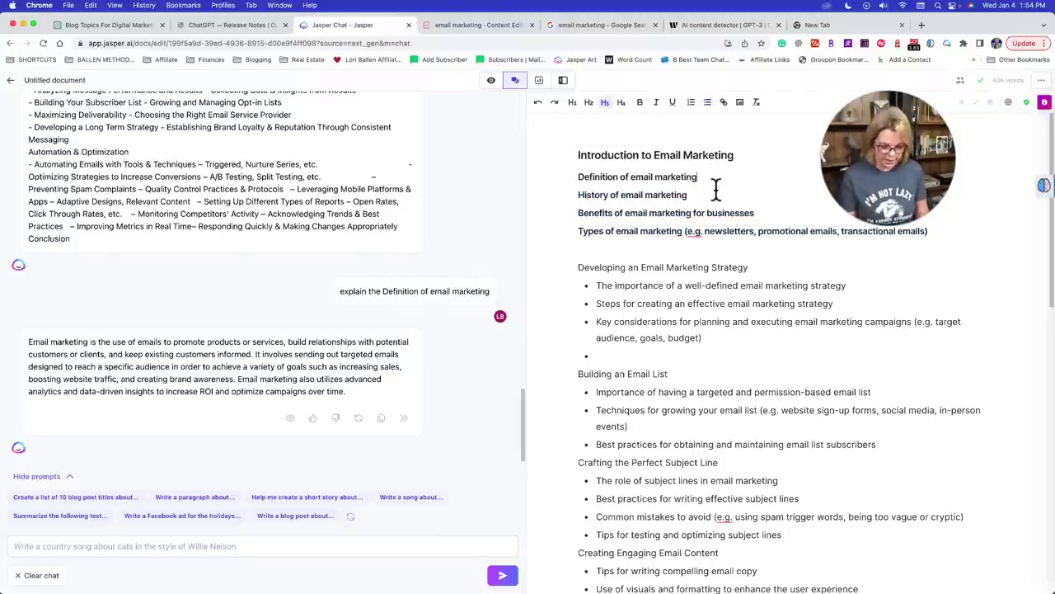
pyautogui.press('Return')
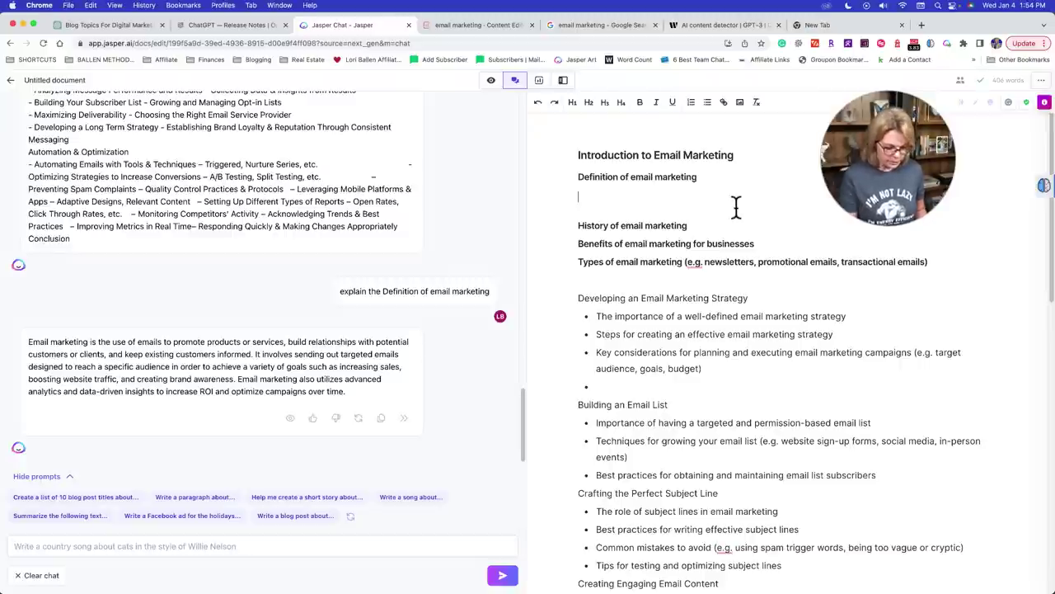
pyautogui.press('super+Return')
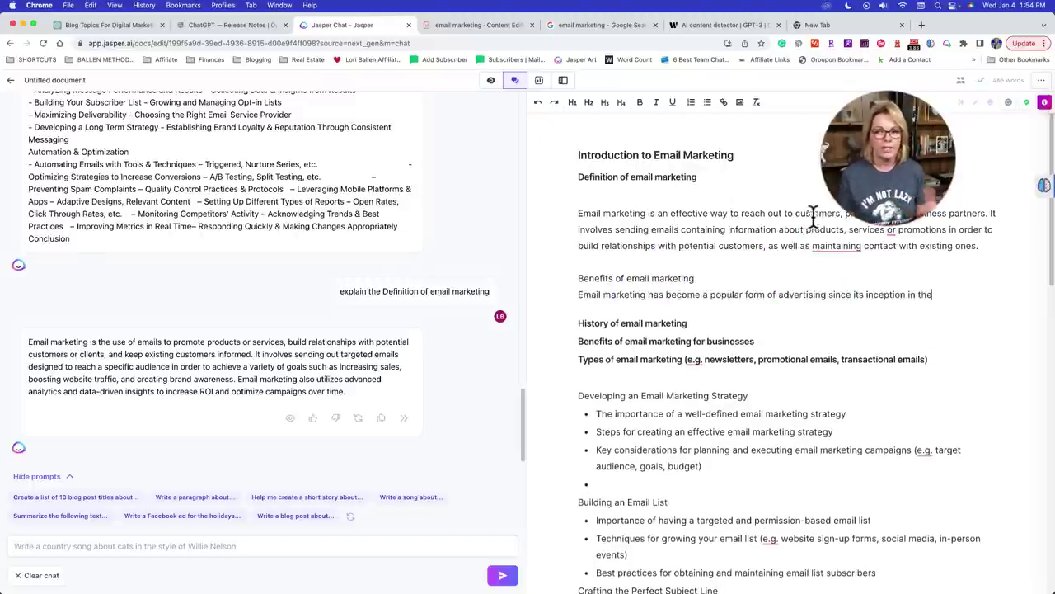
pyautogui.scroll(-1, 684, 239)
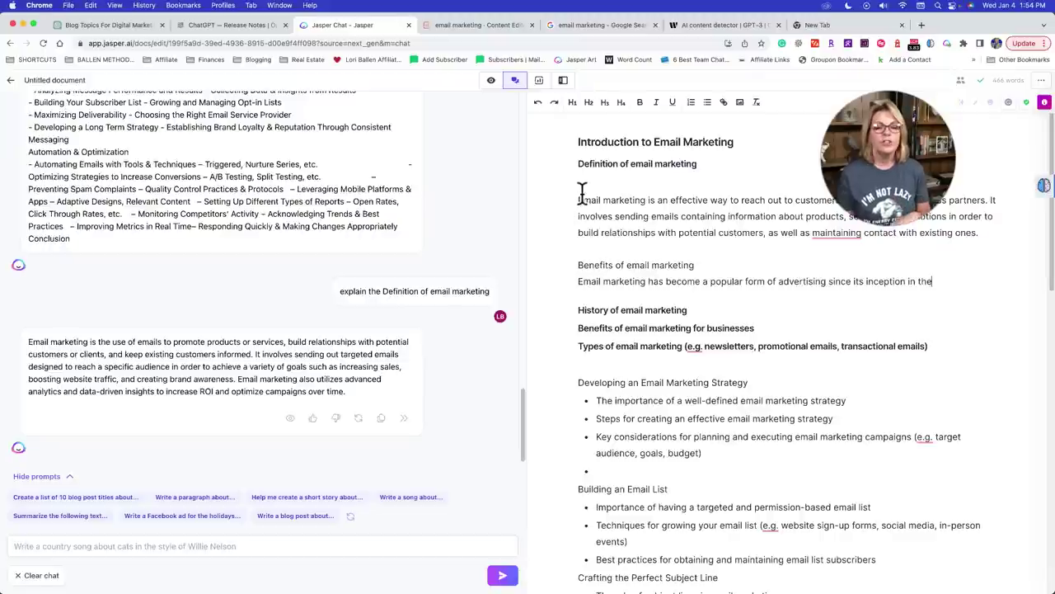
pyautogui.moveTo(579, 200); pyautogui.dragTo(855, 219)
pyautogui.moveTo(942, 216); pyautogui.dragTo(1006, 238)
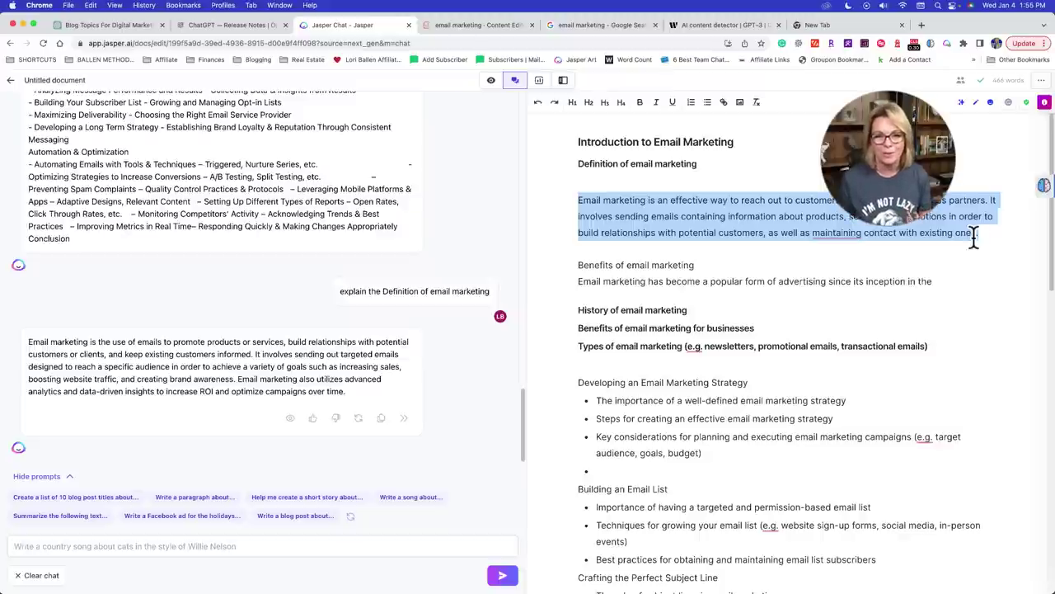
# - Replace Jasper's generated definition paragraph with the data-driven definition copied from ChatGPT's "again, but smarter" reply
pyautogui.click(111, 25)
pyautogui.moveTo(368, 331); pyautogui.dragTo(685, 487)
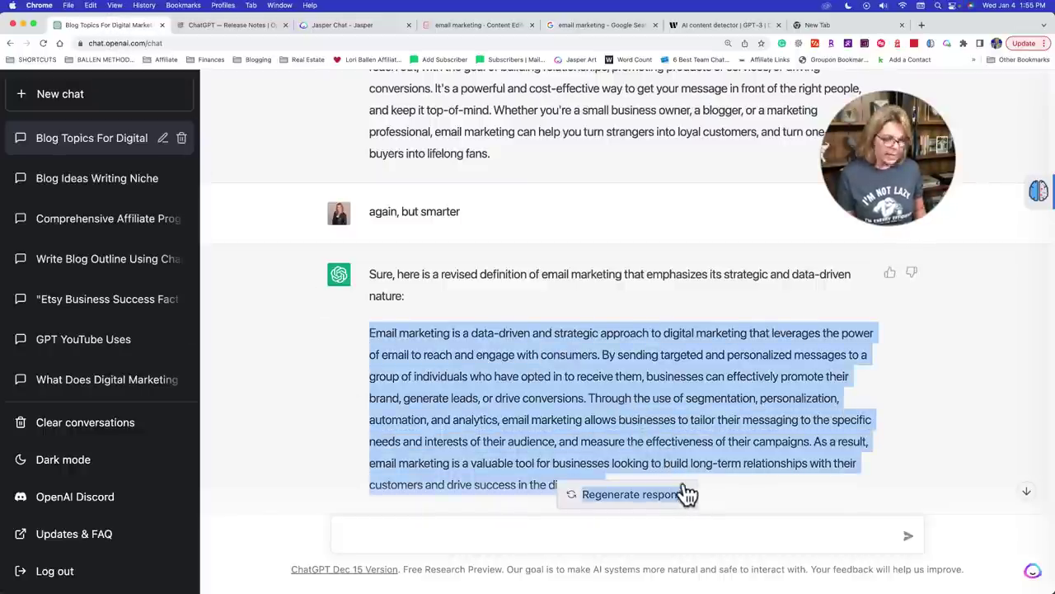
pyautogui.click(309, 26)
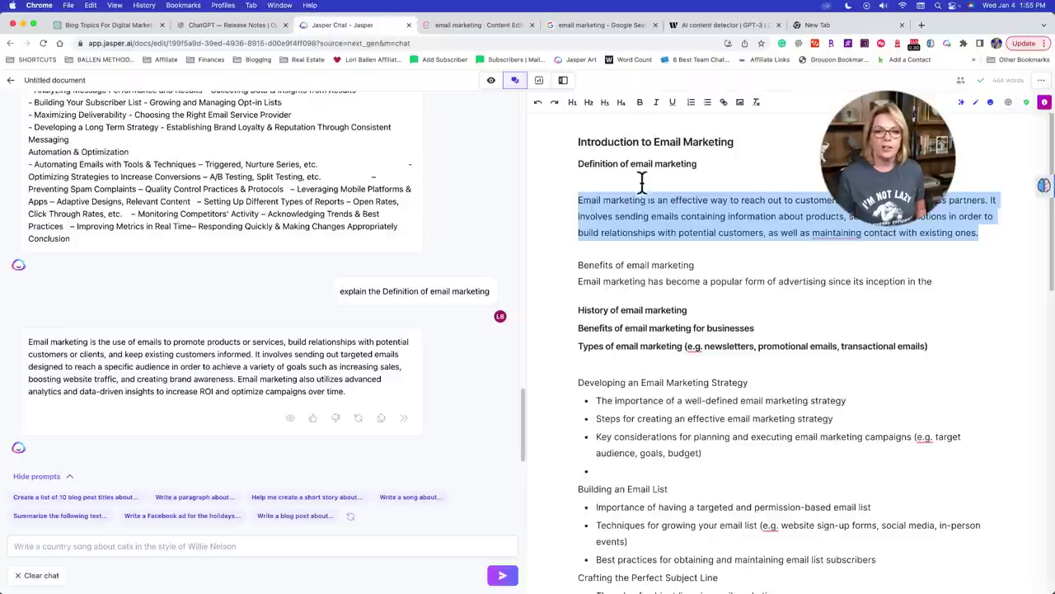
pyautogui.click(582, 182)
pyautogui.moveTo(582, 182); pyautogui.dragTo(1001, 235)
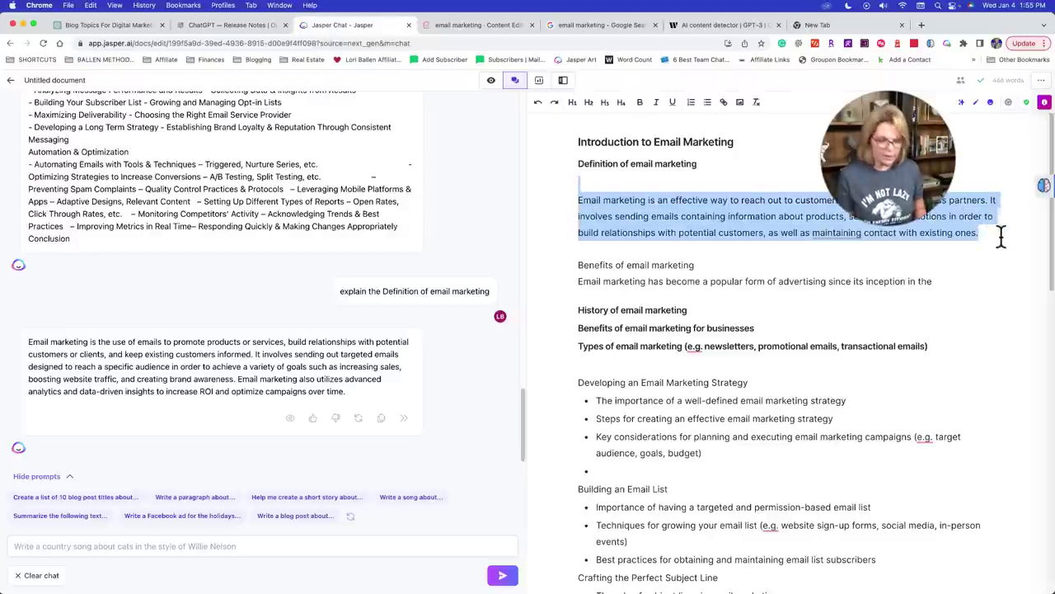
pyautogui.press('cmd+v')
pyautogui.scroll(4, 704, 222)
pyautogui.click(633, 360)
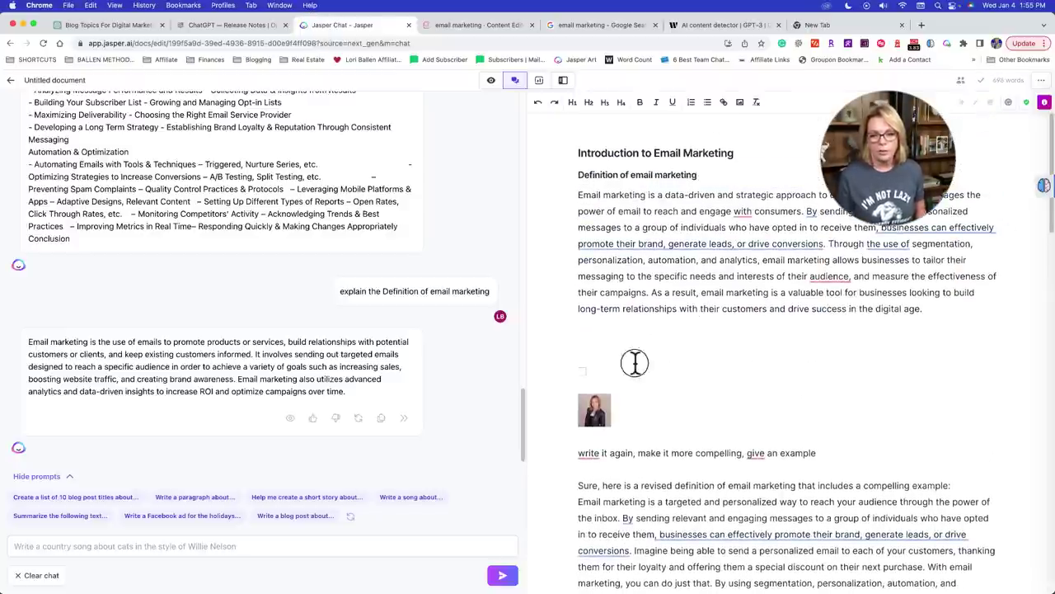
# - Delete the pasted profile image, the "write it again, make it more compelling, give an example" prompt and the extra blank line beneath the definition
pyautogui.click(663, 420)
pyautogui.moveTo(664, 421); pyautogui.dragTo(935, 460)
pyautogui.press('BackSpace')
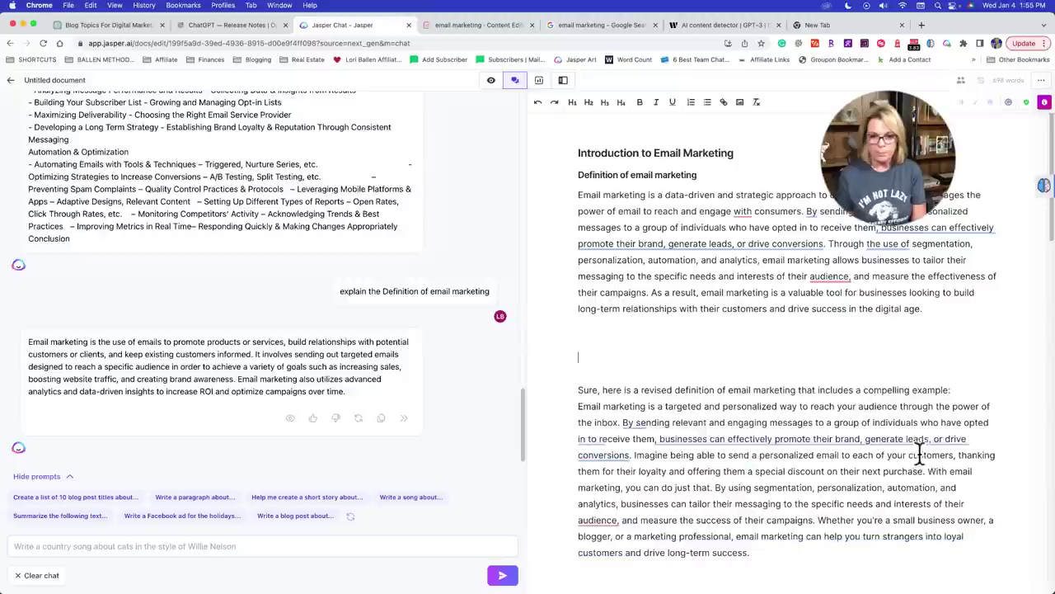
pyautogui.press('BackSpace')
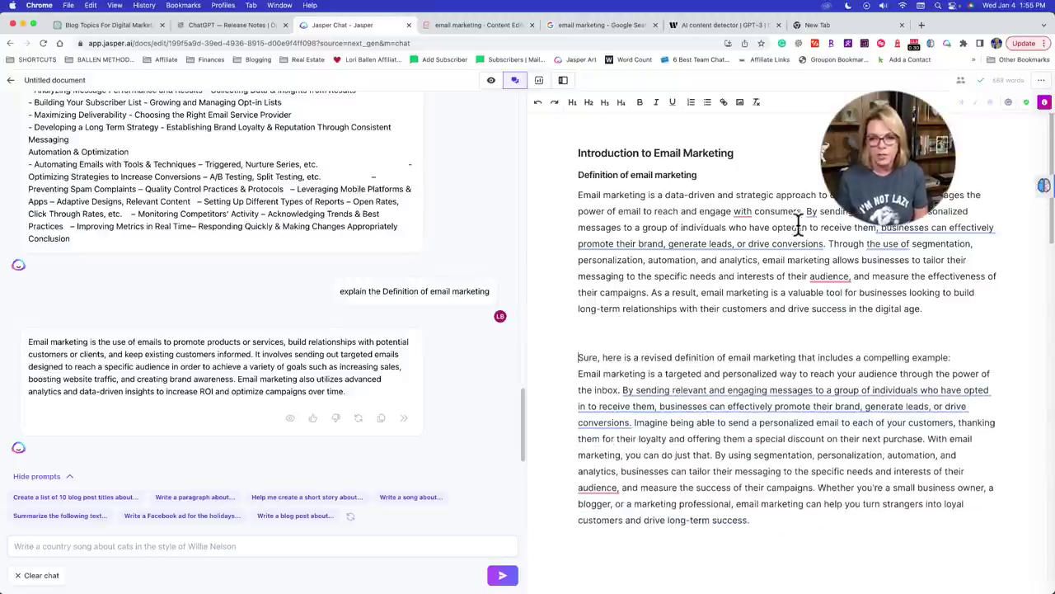
# - Split the email marketing definition into two paragraphs, separated by a blank line, before "Through the use of segmentation"
pyautogui.click(807, 210)
pyautogui.click(646, 260)
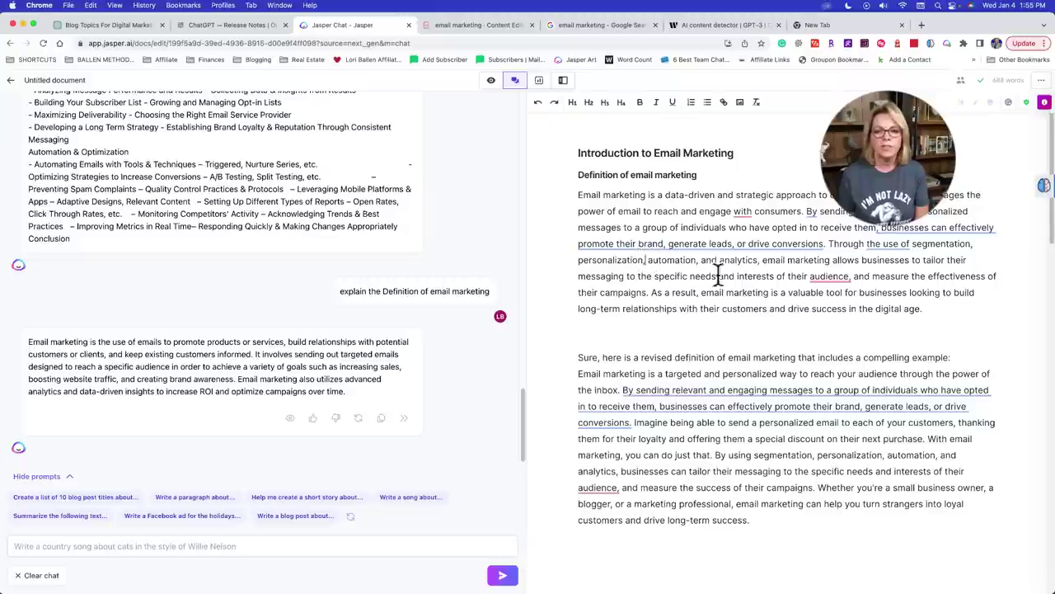
pyautogui.click(829, 244)
pyautogui.press('Return')
pyautogui.press('Return')
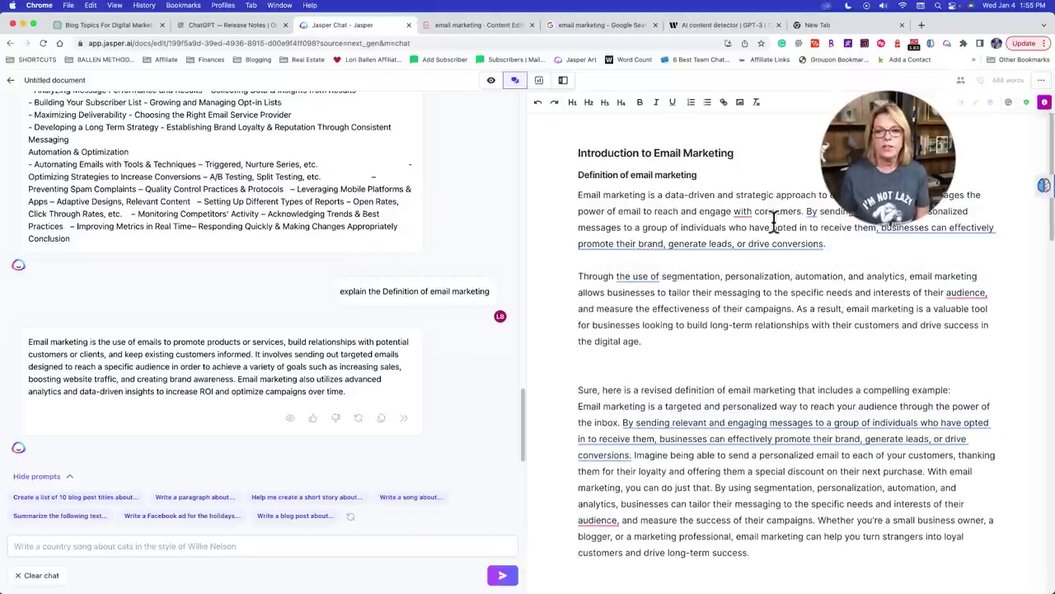
# - Accept Grammarly's clarity rewrite beginning "Businesses can effectively promote their brand" and its removal of "with" from "engage with consumers" in the first paragraph
pyautogui.click(711, 244)
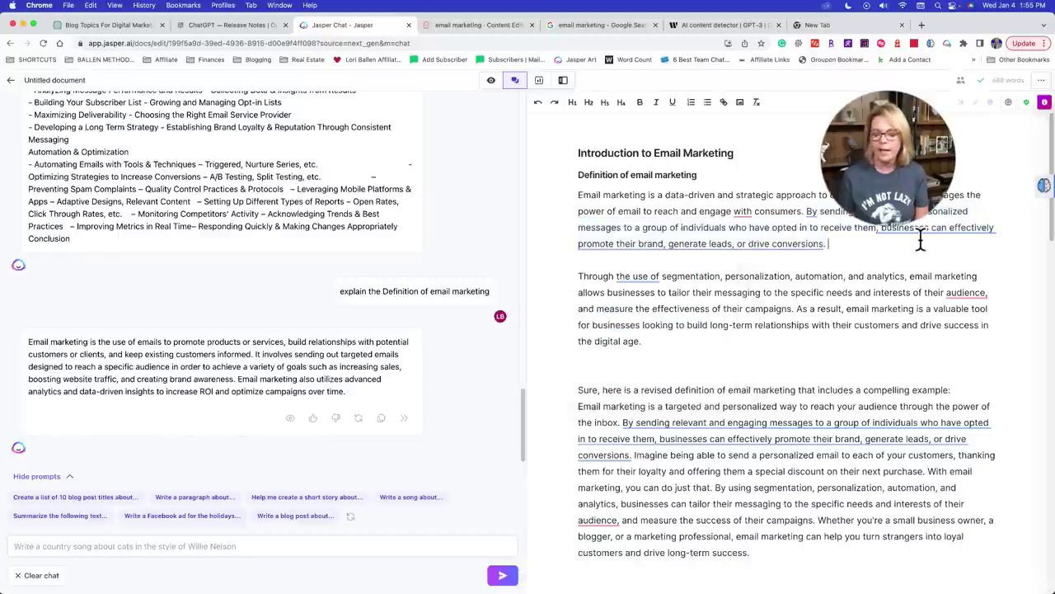
pyautogui.moveTo(939, 227)
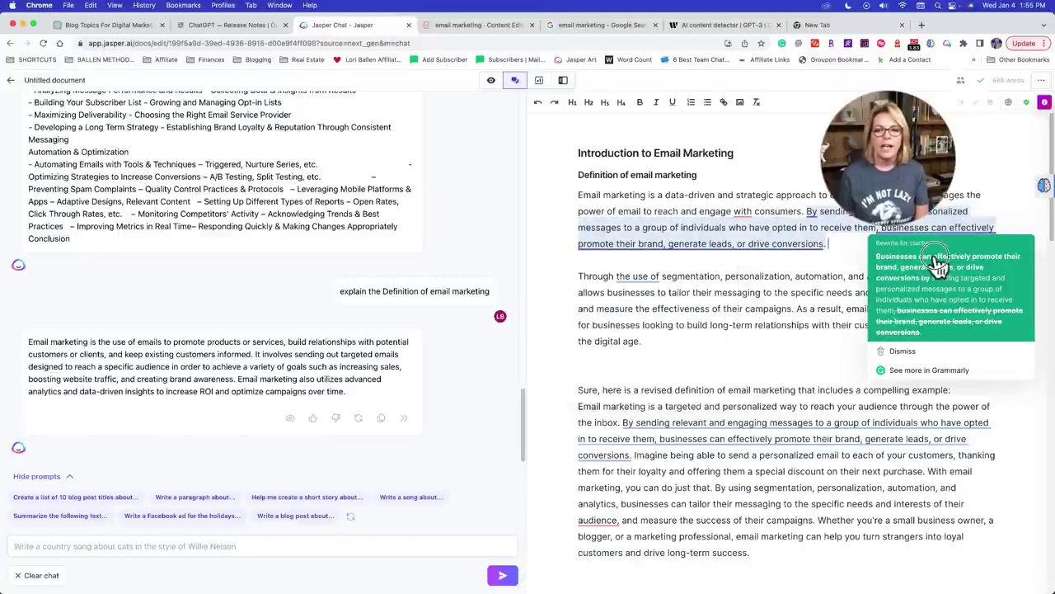
pyautogui.click(938, 262)
pyautogui.moveTo(742, 212)
pyautogui.click(751, 241)
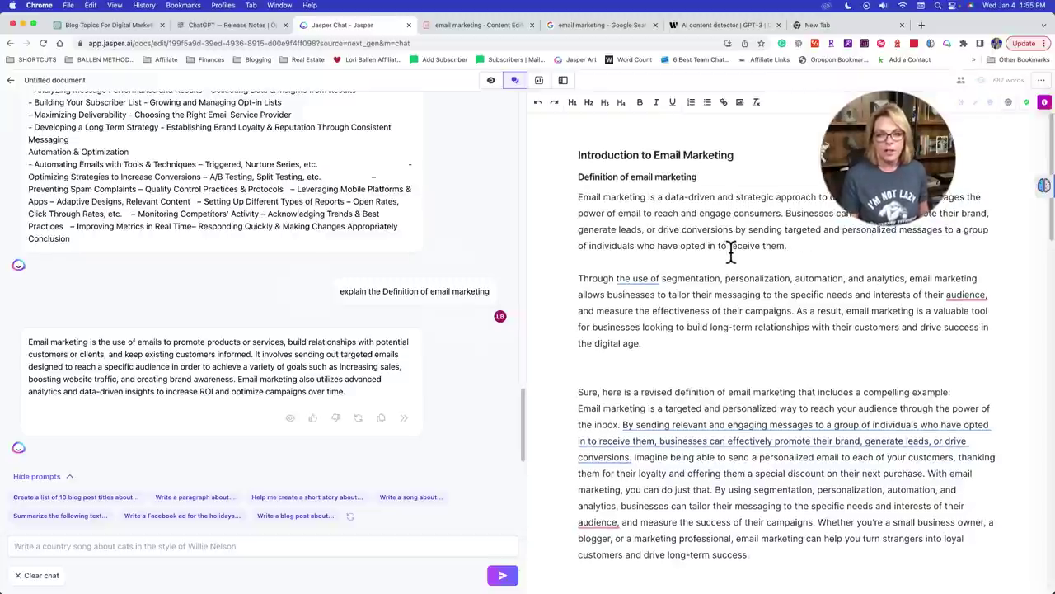
# - Accept Grammarly's removal of "the use of" and the comma after "audience" in the second paragraph, and its clarity rewrite in the revised definition
pyautogui.moveTo(633, 280)
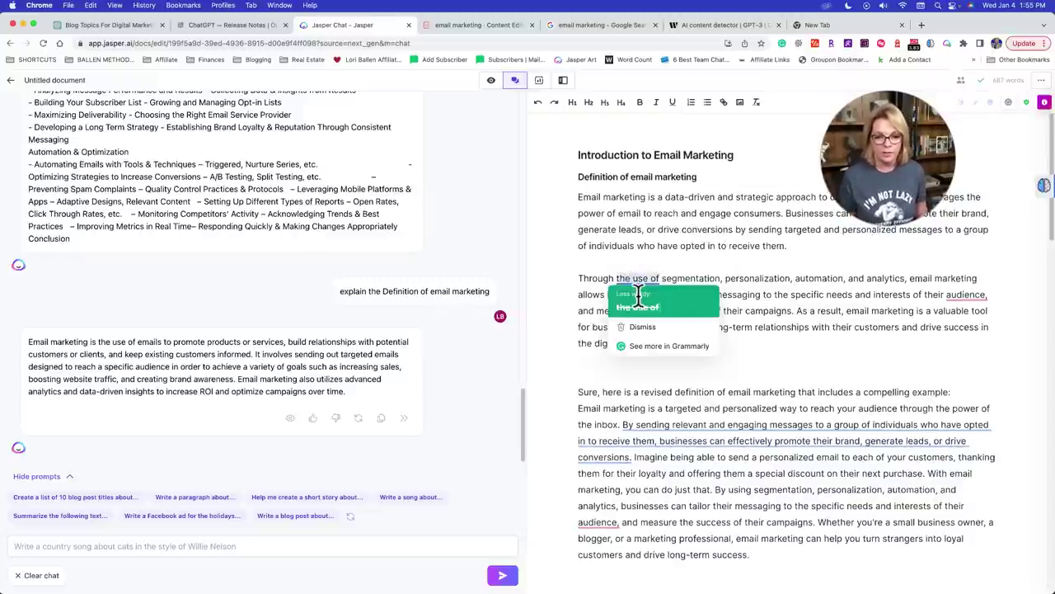
pyautogui.click(640, 306)
pyautogui.scroll(-1, 698, 299)
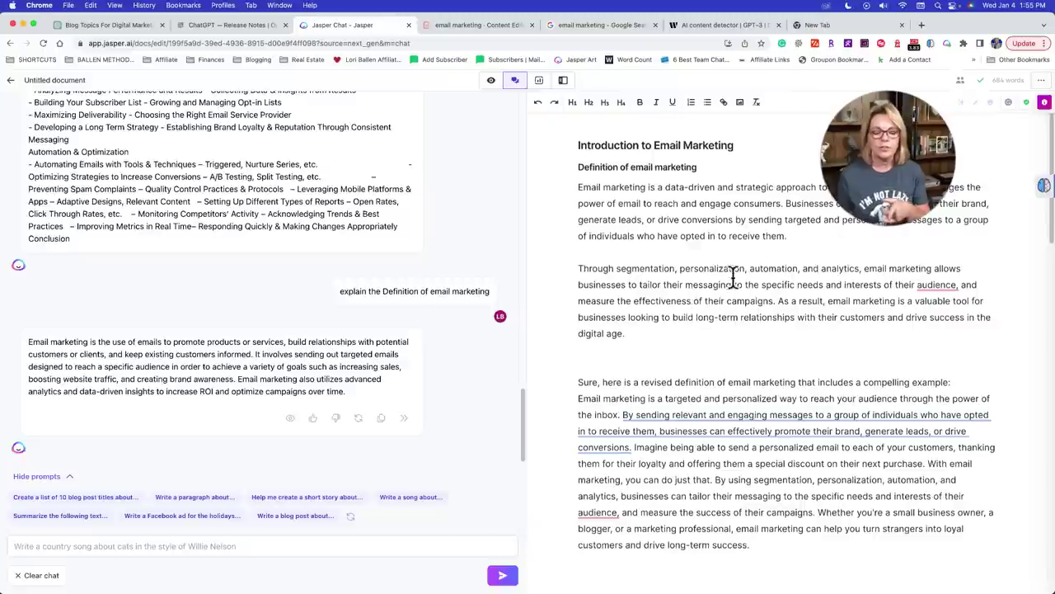
pyautogui.click(676, 334)
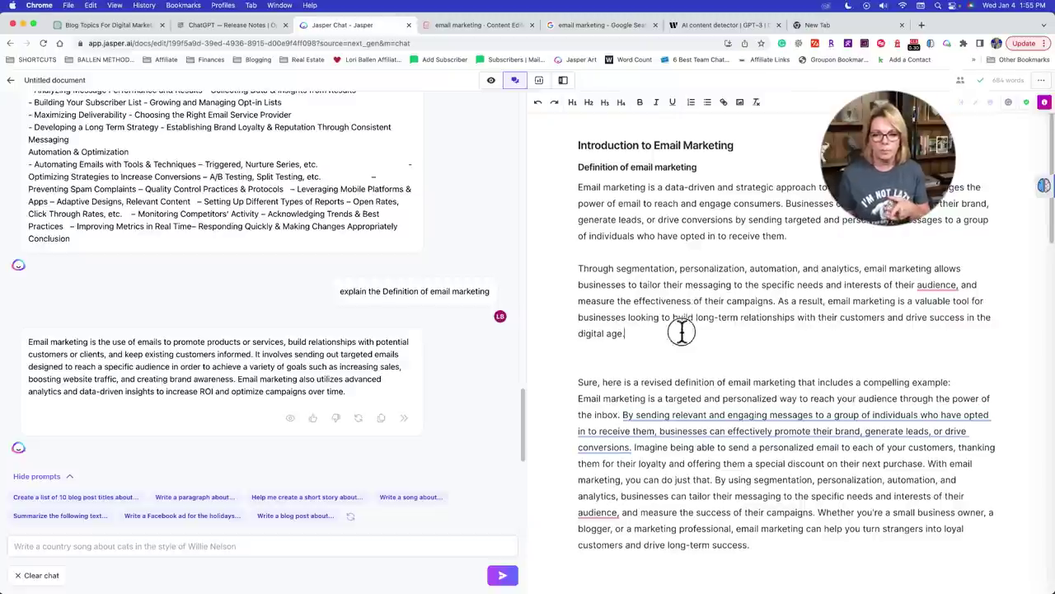
pyautogui.click(948, 301)
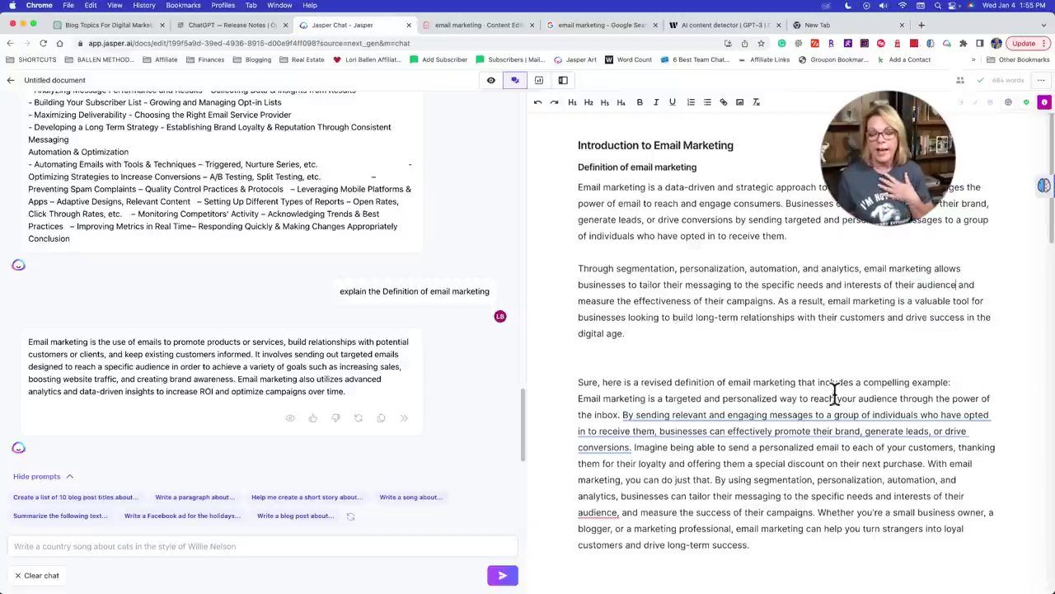
pyautogui.click(689, 467)
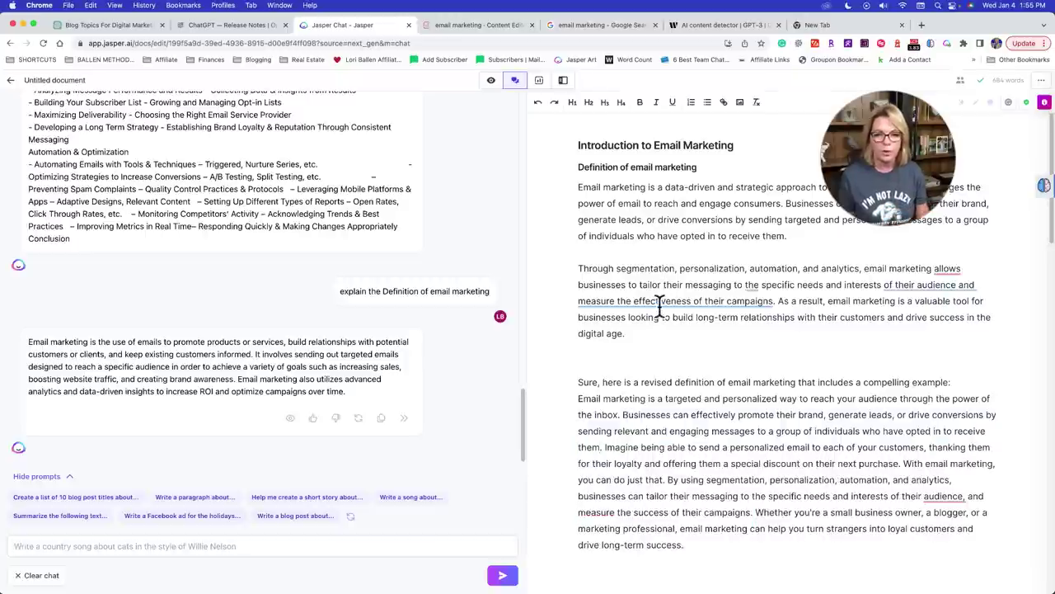
# - Accept Grammarly's rewording to "their audience's specific needs" and "their campaigns' effectiveness", and correct "allows" to "allow" in the second paragraph
pyautogui.moveTo(660, 304)
pyautogui.click(672, 338)
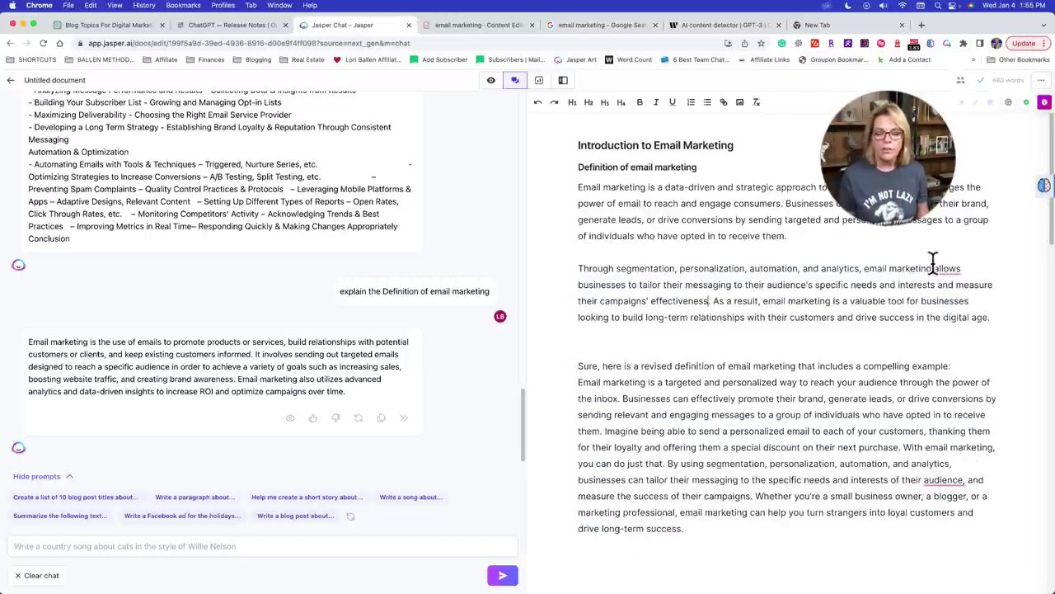
pyautogui.moveTo(940, 271)
pyautogui.click(949, 292)
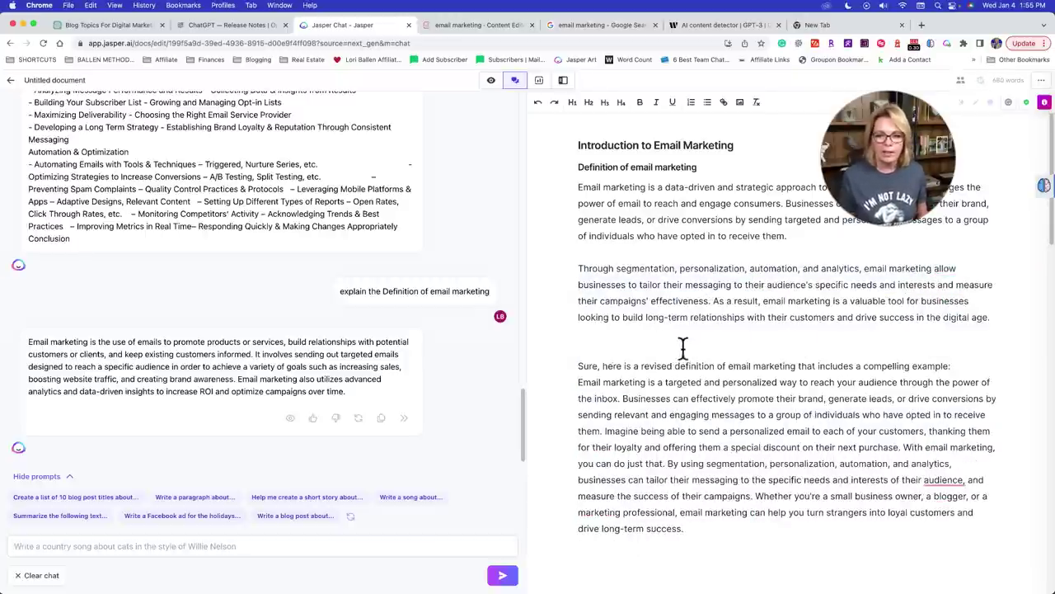
# - Delete the "Sure, here is a revised definition" passage and the leftover "Regenerate respons" line below the definition paragraphs
pyautogui.scroll(-5, 683, 346)
pyautogui.scroll(3, 683, 346)
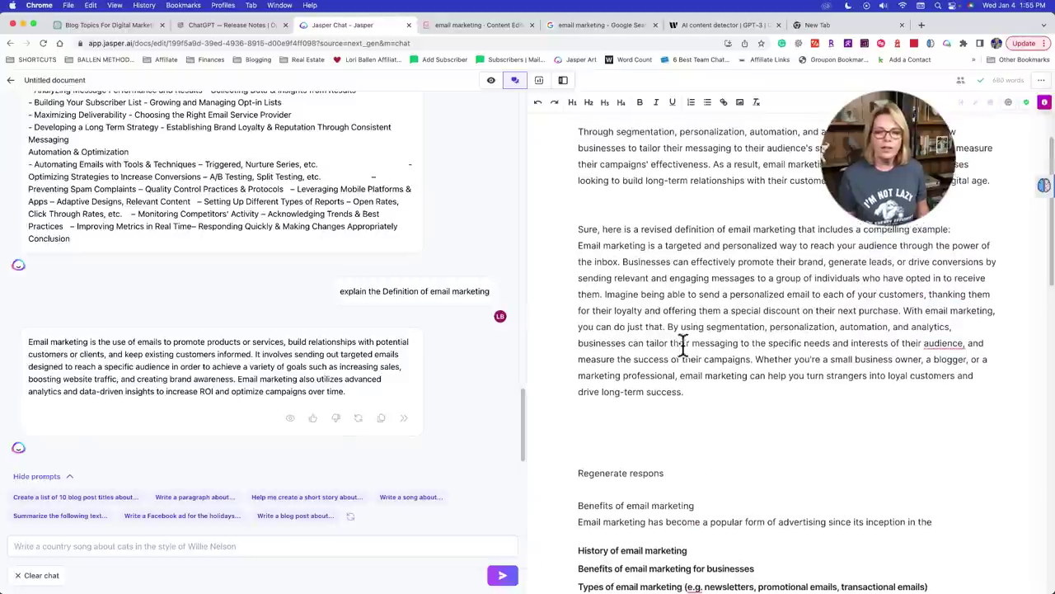
pyautogui.moveTo(620, 212); pyautogui.dragTo(753, 418)
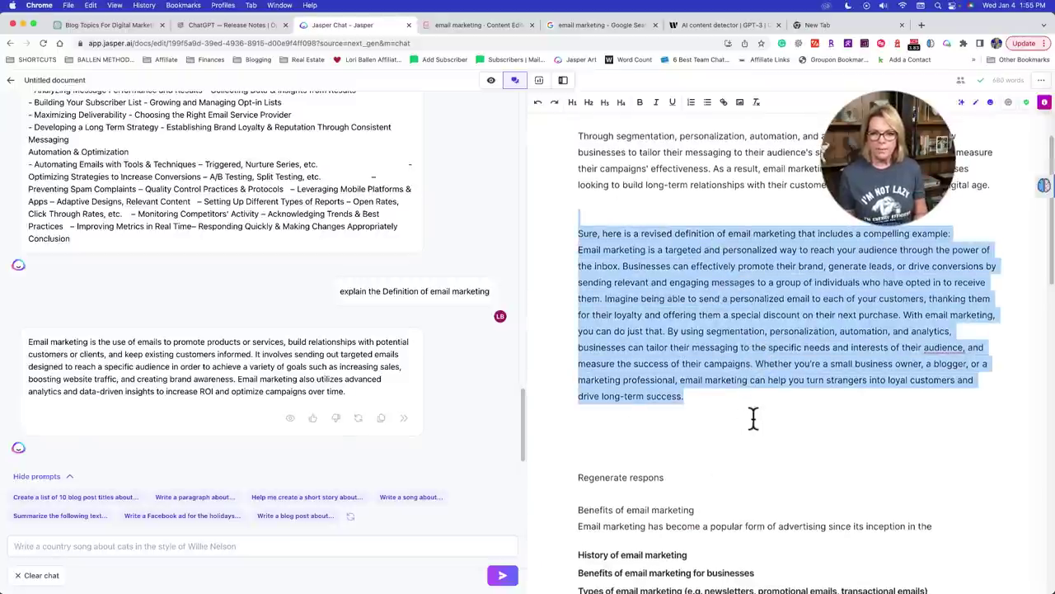
pyautogui.scroll(4, 753, 418)
pyautogui.scroll(-2, 752, 418)
pyautogui.click(712, 295)
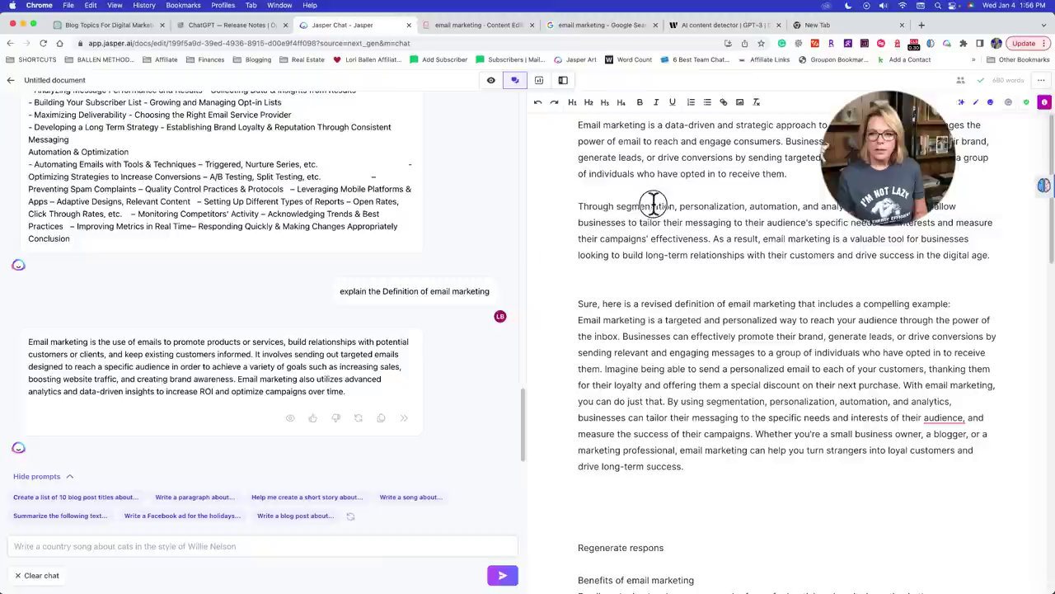
pyautogui.moveTo(648, 271); pyautogui.dragTo(819, 469)
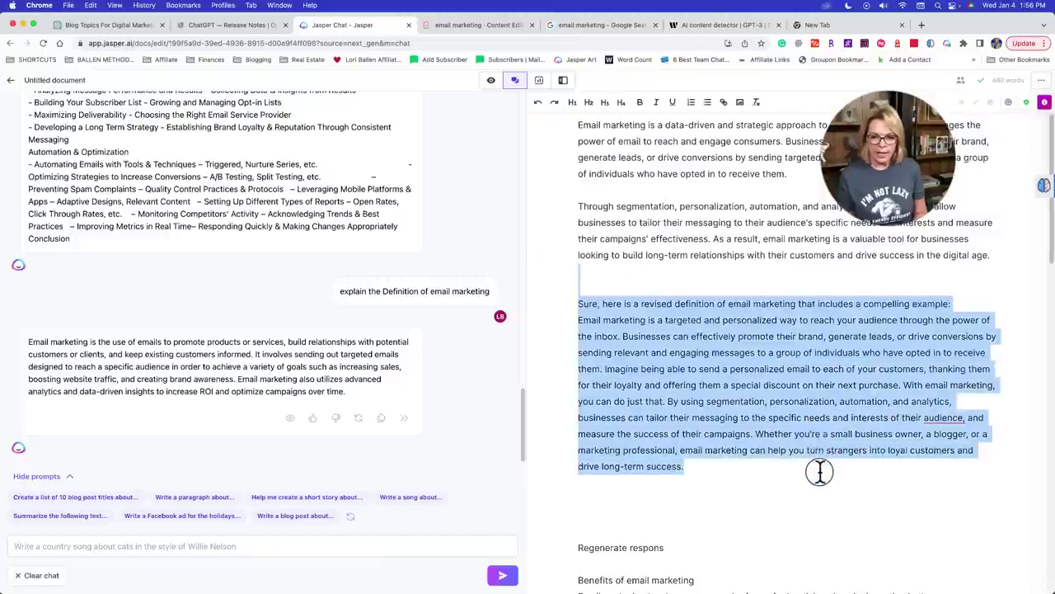
pyautogui.press('BackSpace')
pyautogui.press('BackSpace')
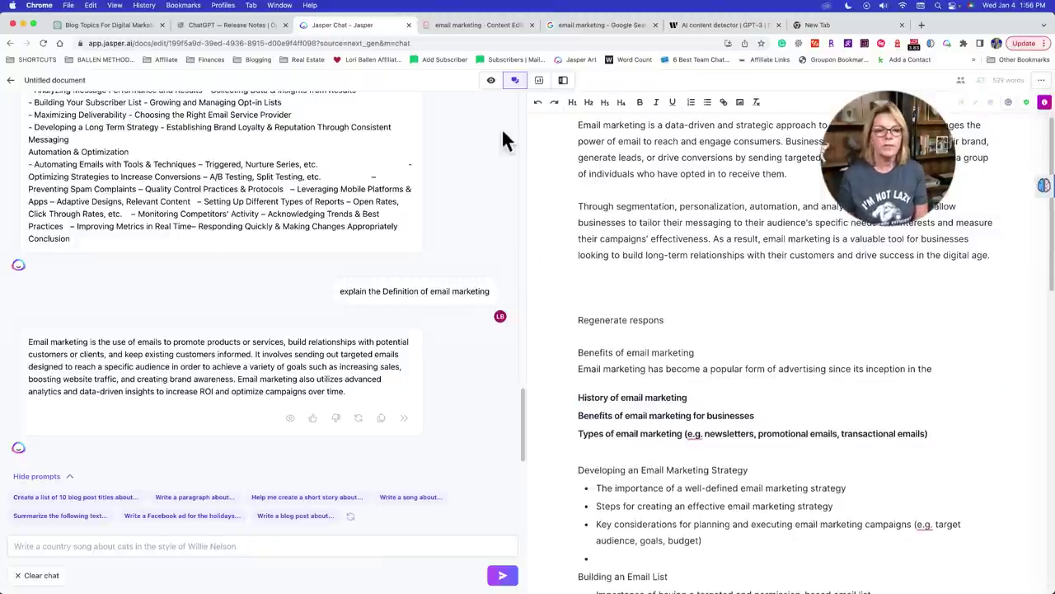
pyautogui.moveTo(668, 322); pyautogui.dragTo(578, 302)
pyautogui.press('BackSpace')
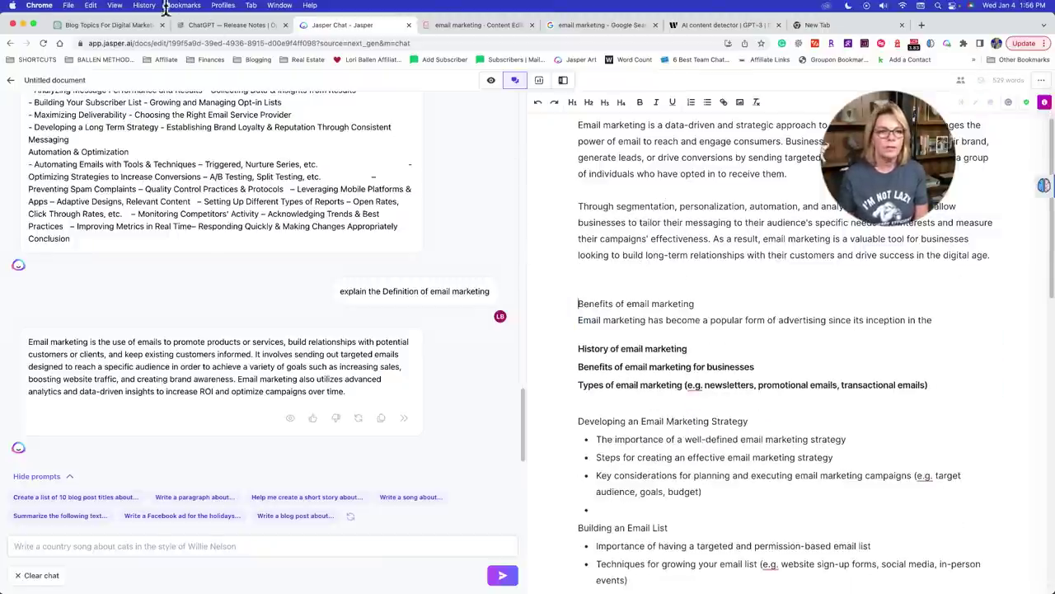
# - Clear the text selection in the ChatGPT conversation and close the ChatGPT Release Notes page
pyautogui.click(124, 24)
pyautogui.scroll(-5, 546, 311)
pyautogui.scroll(-2, 546, 311)
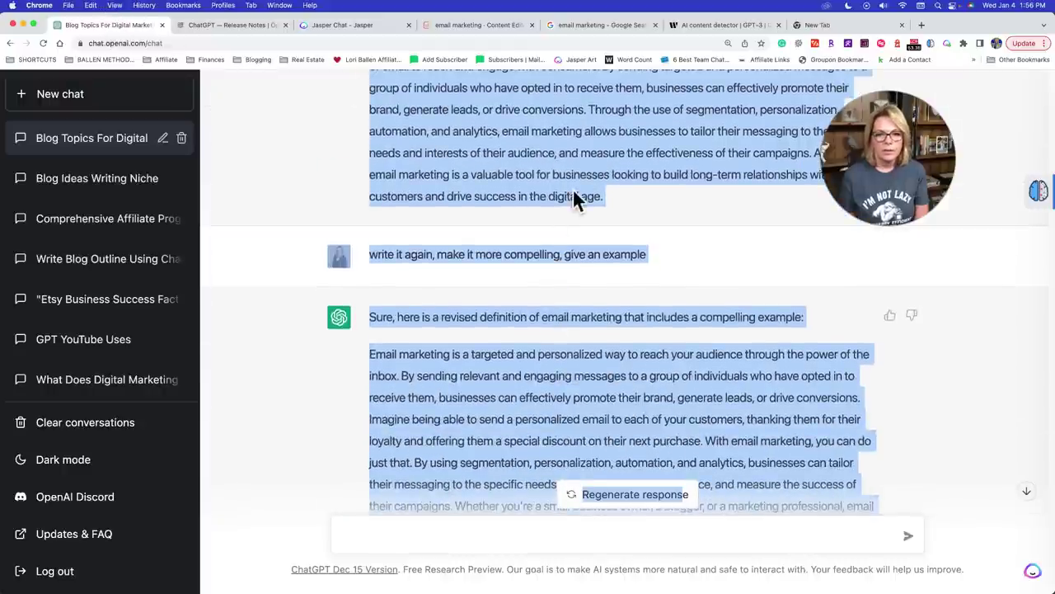
pyautogui.click(459, 176)
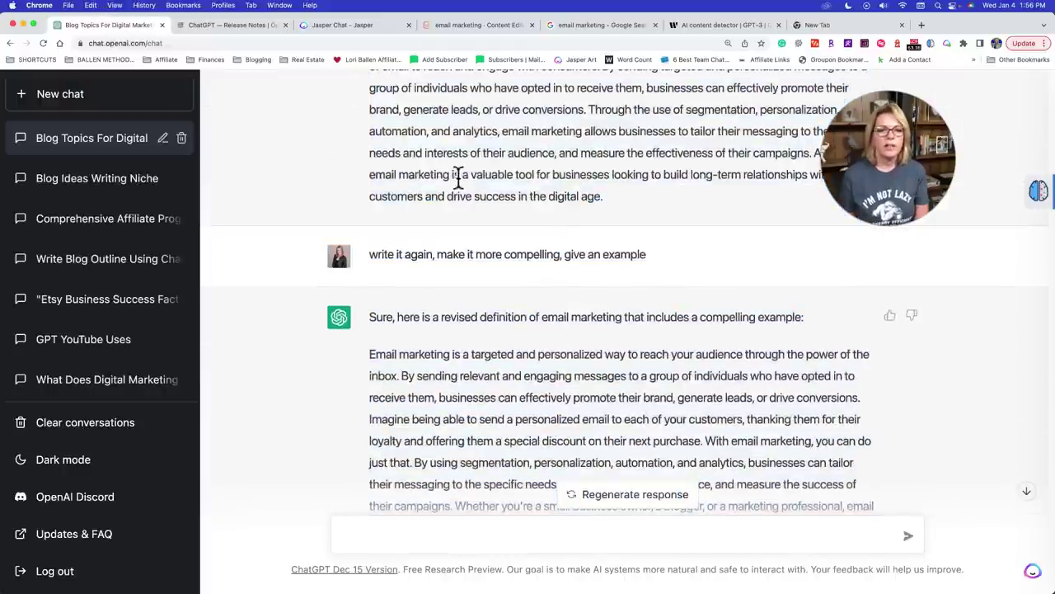
pyautogui.click(185, 31)
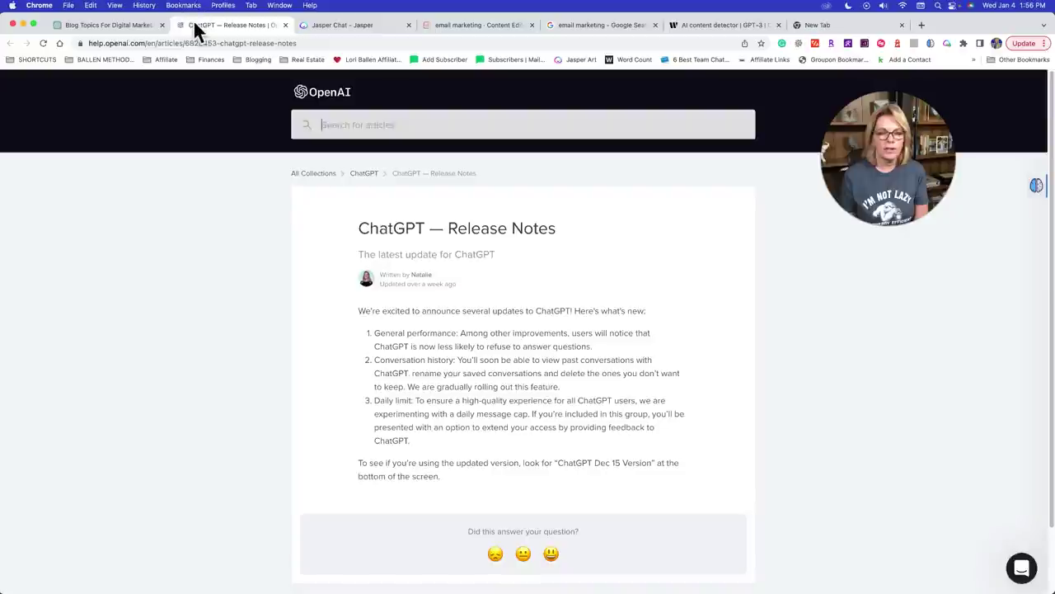
pyautogui.click(285, 24)
# - Copy the "History of email marketing" heading from the Jasper document and submit it as a prompt in the ChatGPT conversation
pyautogui.scroll(-2, 684, 328)
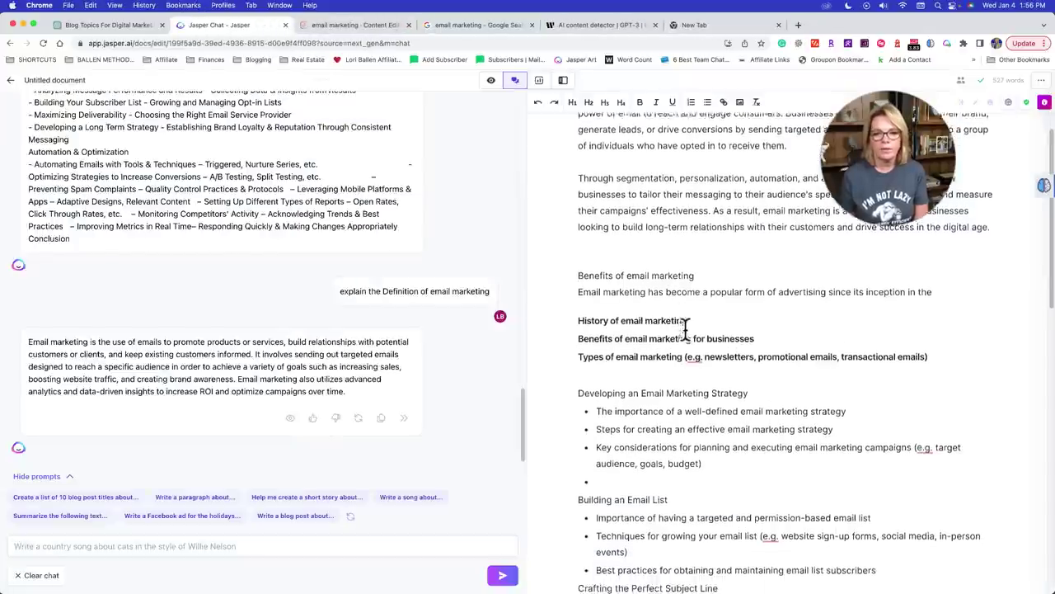
pyautogui.moveTo(693, 294); pyautogui.dragTo(556, 291)
pyautogui.press('super+c')
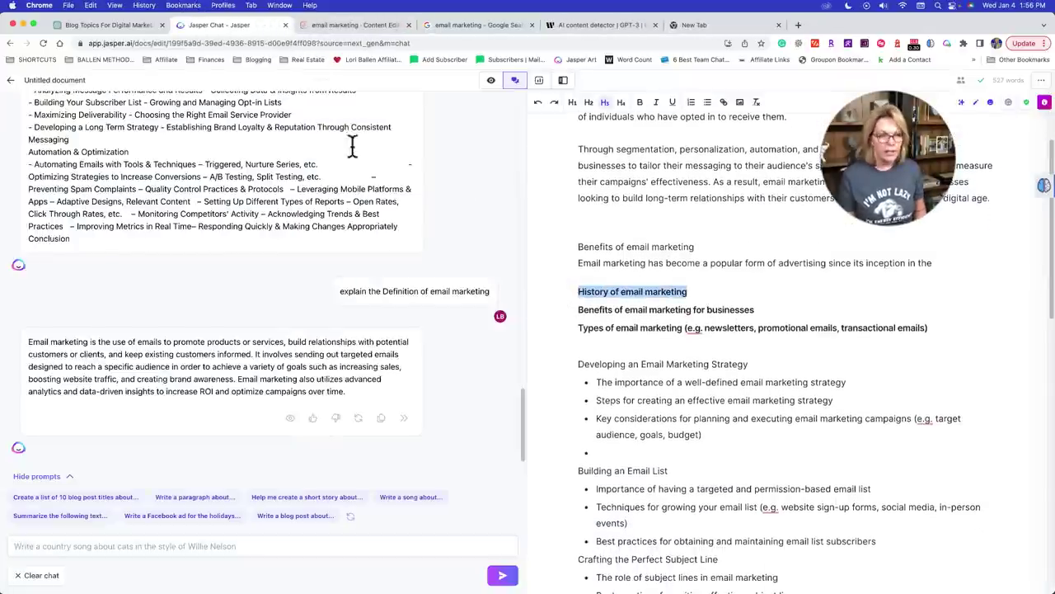
pyautogui.click(142, 25)
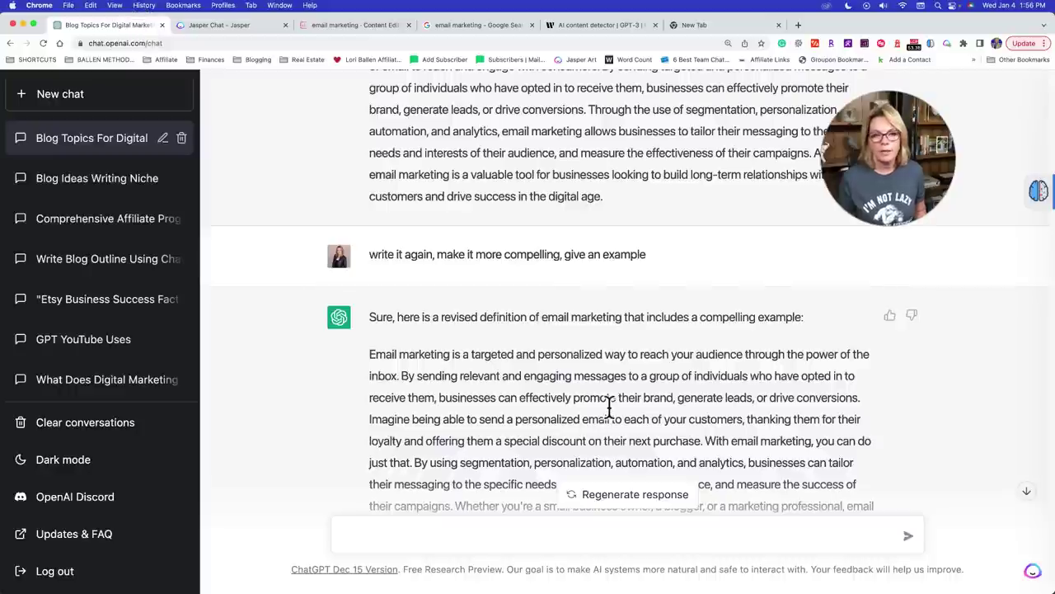
pyautogui.click(520, 532)
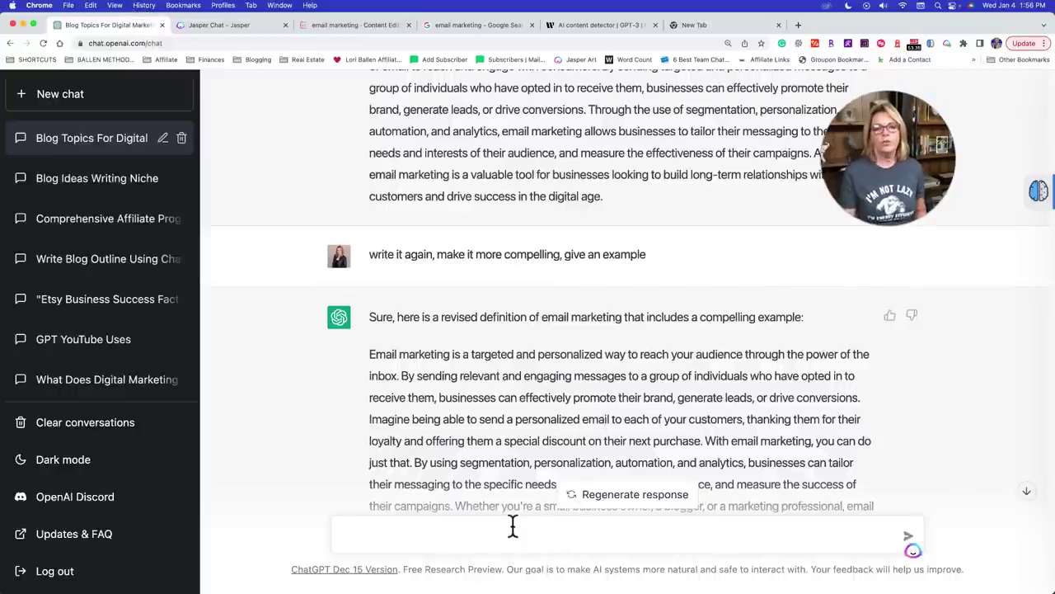
pyautogui.press('super+v')
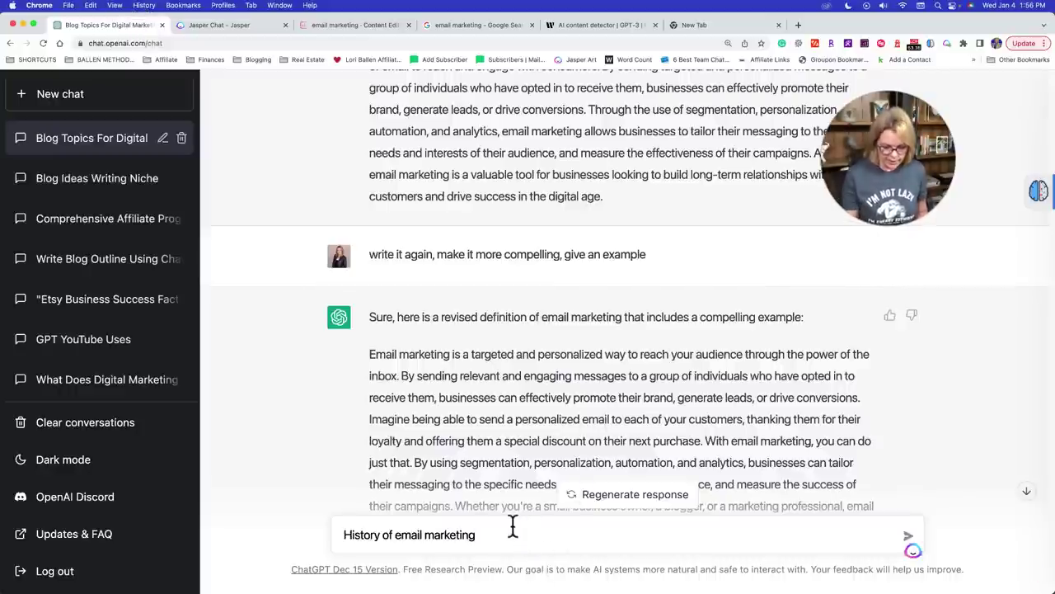
pyautogui.press('Return')
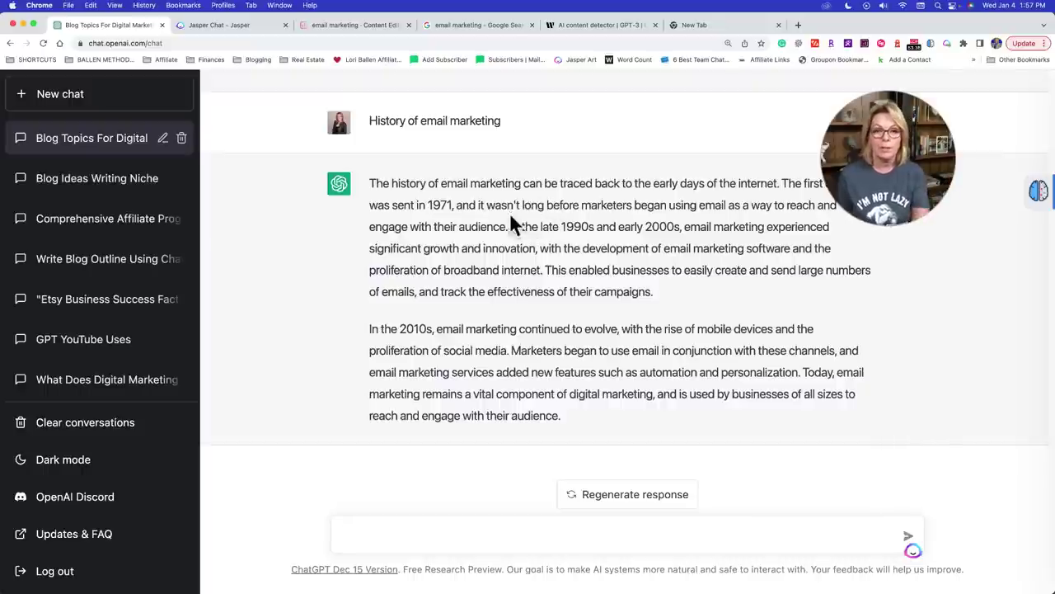
# - Search Google for "when was the first email sent" to fact-check ChatGPT's history answer
pyautogui.click(744, 26)
pyautogui.write('wh')
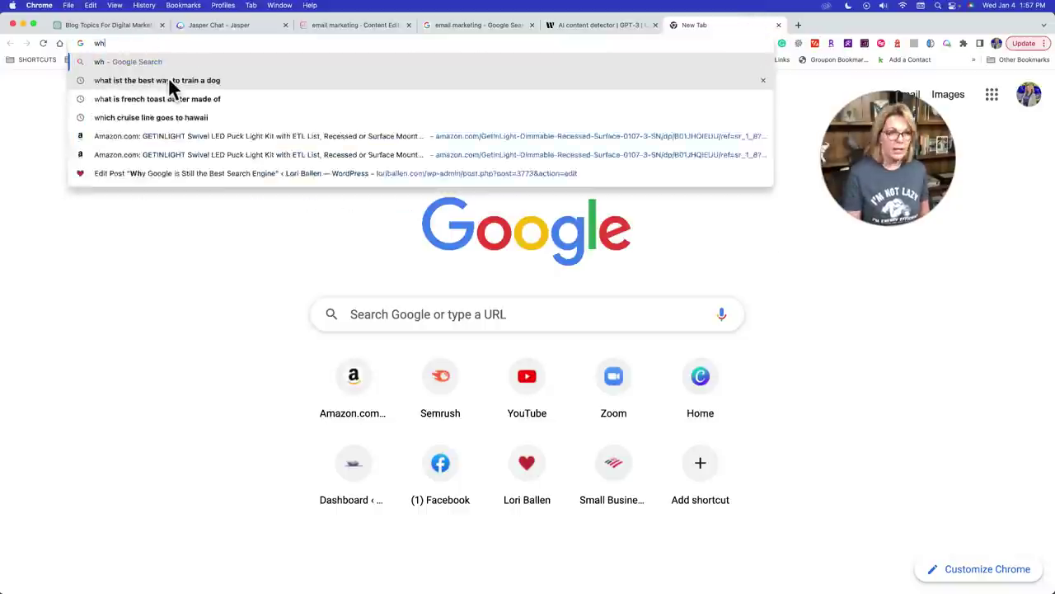
pyautogui.write('en was the first email sent')
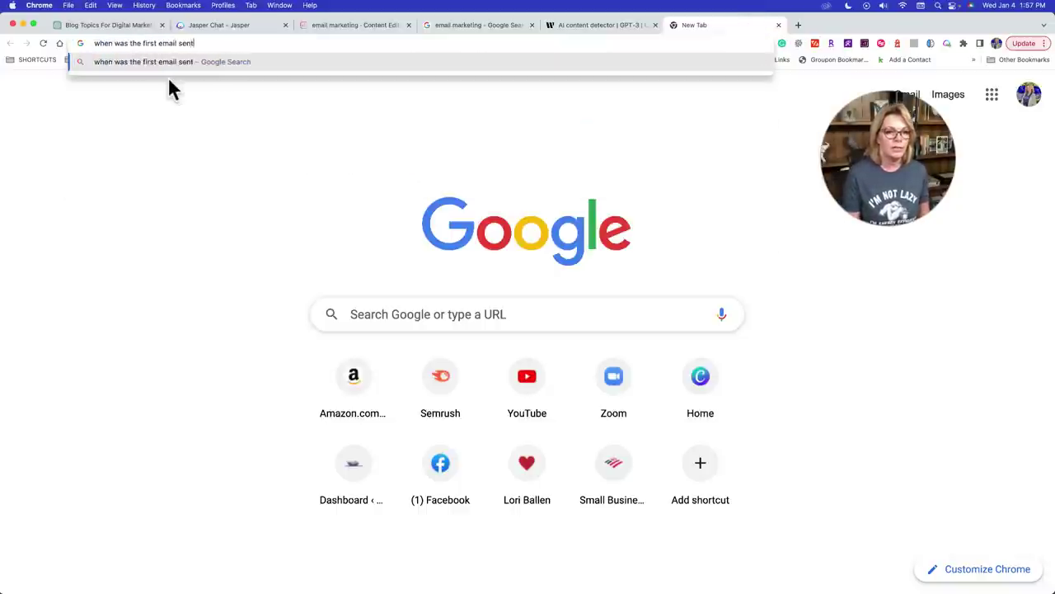
pyautogui.press('Return')
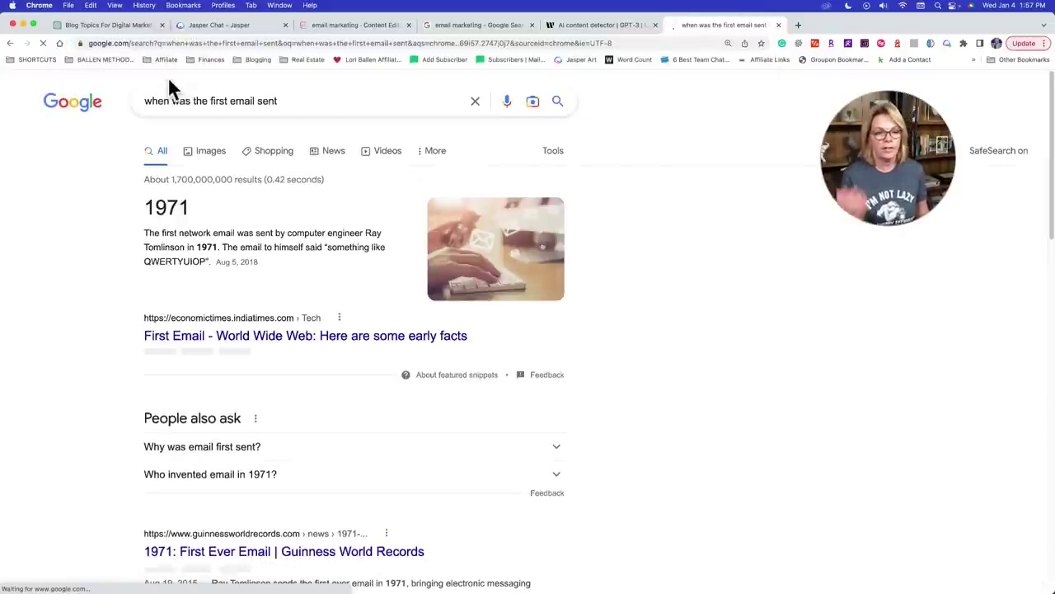
# - Copy both paragraphs of ChatGPT's email marketing history answer and analyze them in Writer's AI Content Detector, replacing the previous text
pyautogui.click(86, 24)
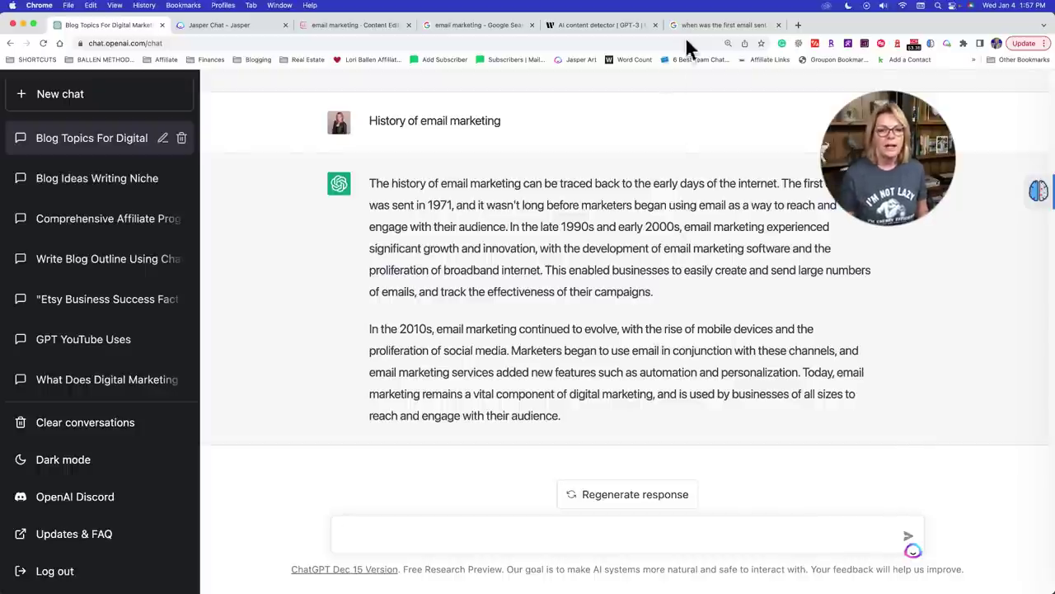
pyautogui.moveTo(368, 188); pyautogui.dragTo(597, 422)
pyautogui.press('super+c')
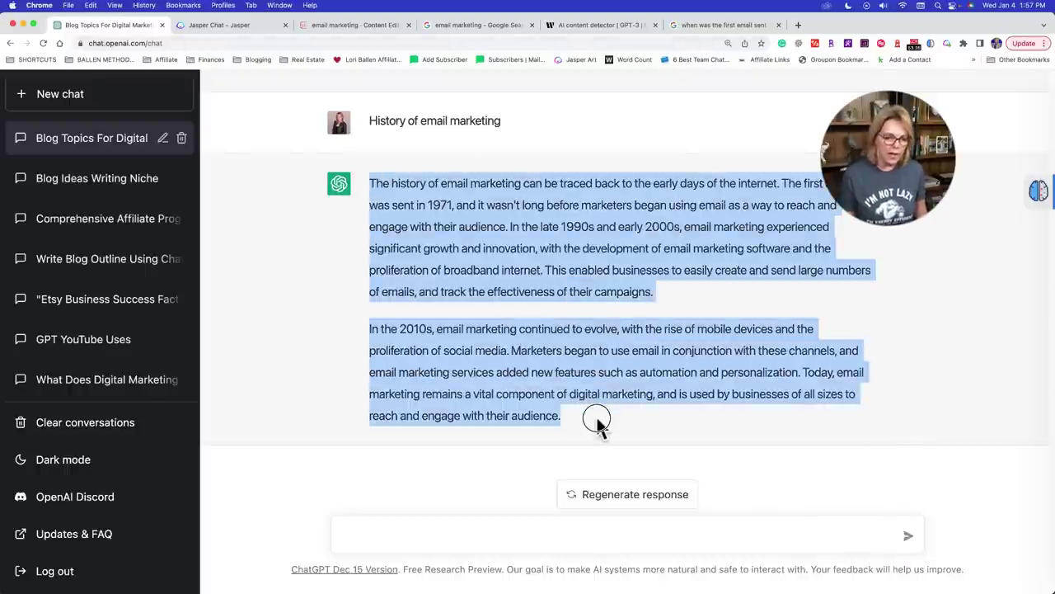
pyautogui.click(600, 26)
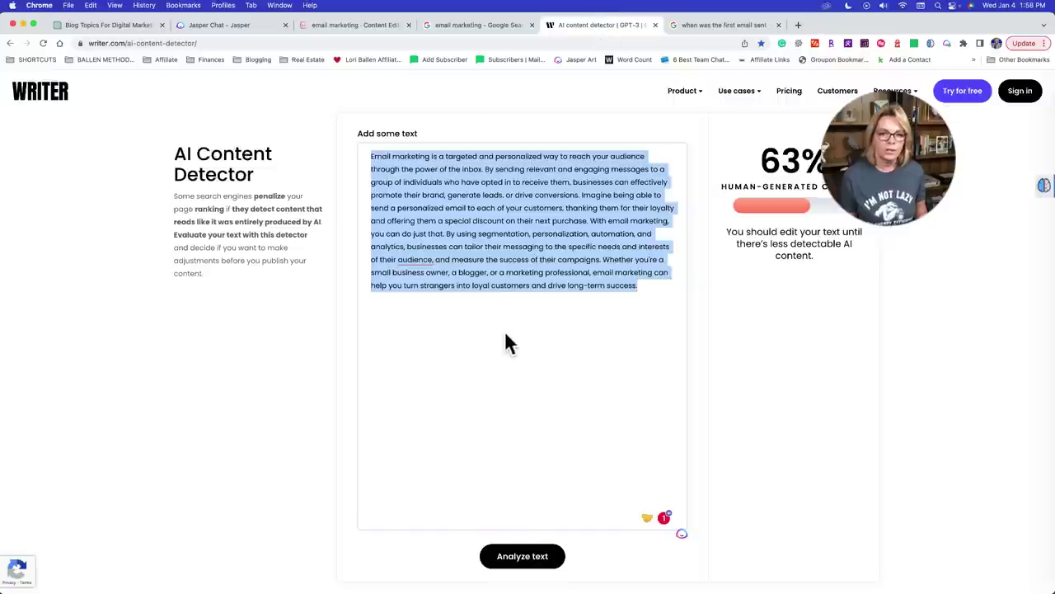
pyautogui.press('super+v')
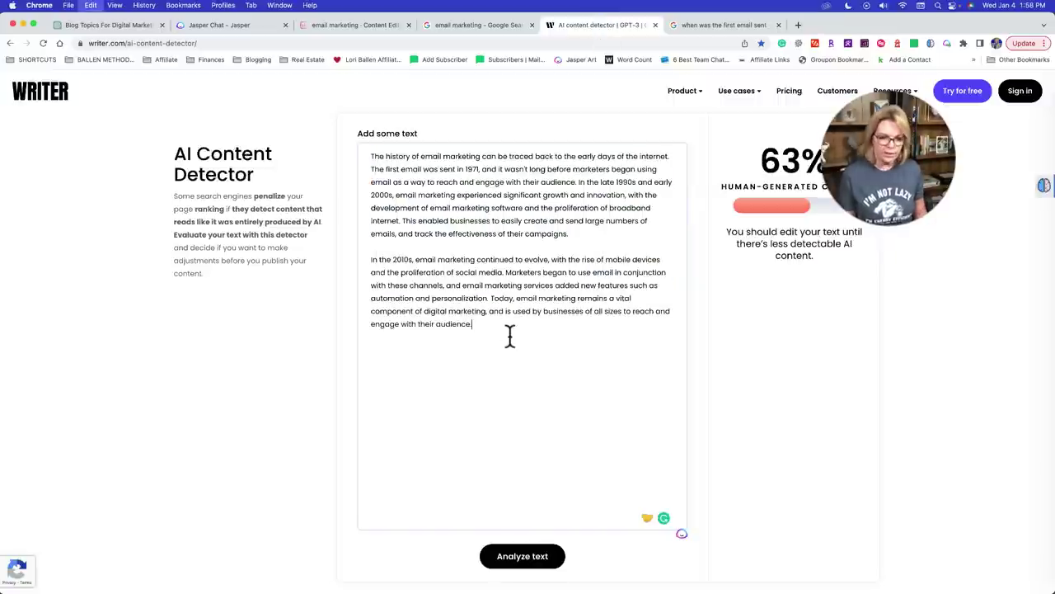
pyautogui.click(542, 556)
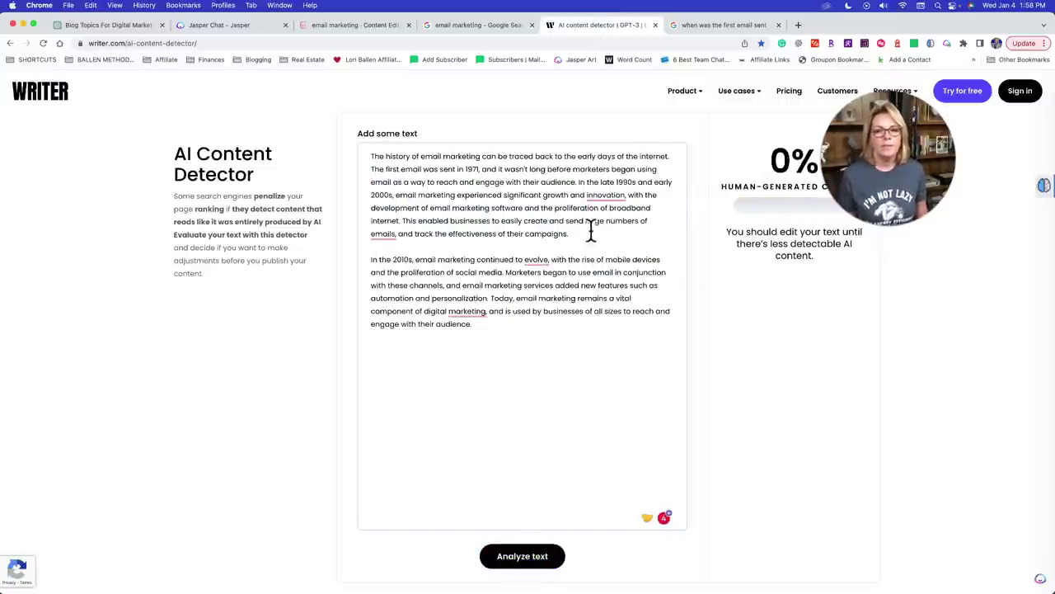
# - Reload the AI Content Detector page and analyze the same history text again
pyautogui.press('super+r')
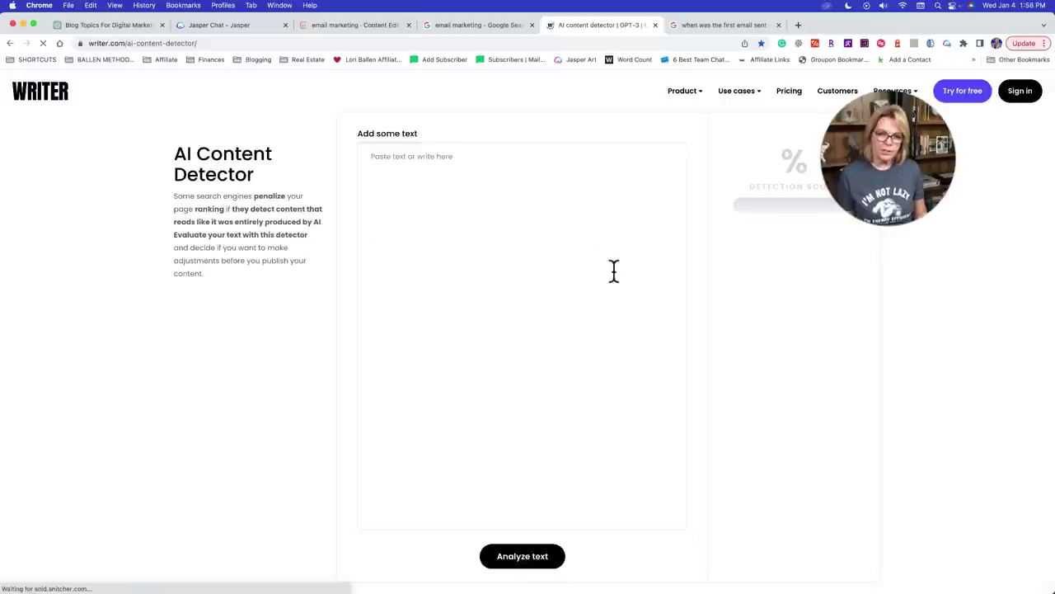
pyautogui.click(456, 168)
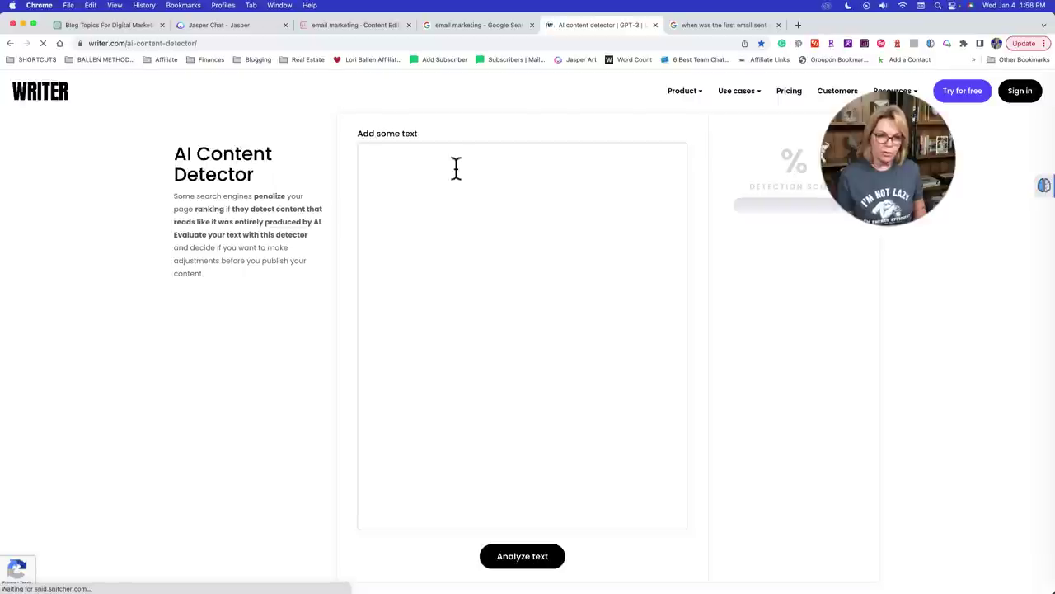
pyautogui.press('super+v')
pyautogui.click(540, 560)
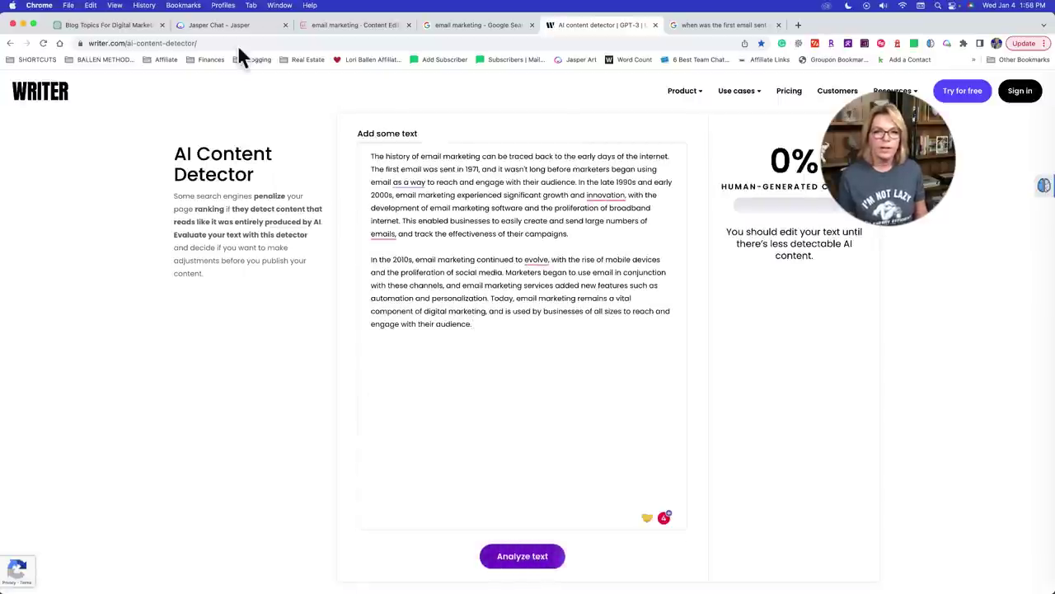
# - Switch to the ChatGPT conversation and submit the prompt "write it smarter" for the history section
pyautogui.click(216, 27)
pyautogui.click(150, 26)
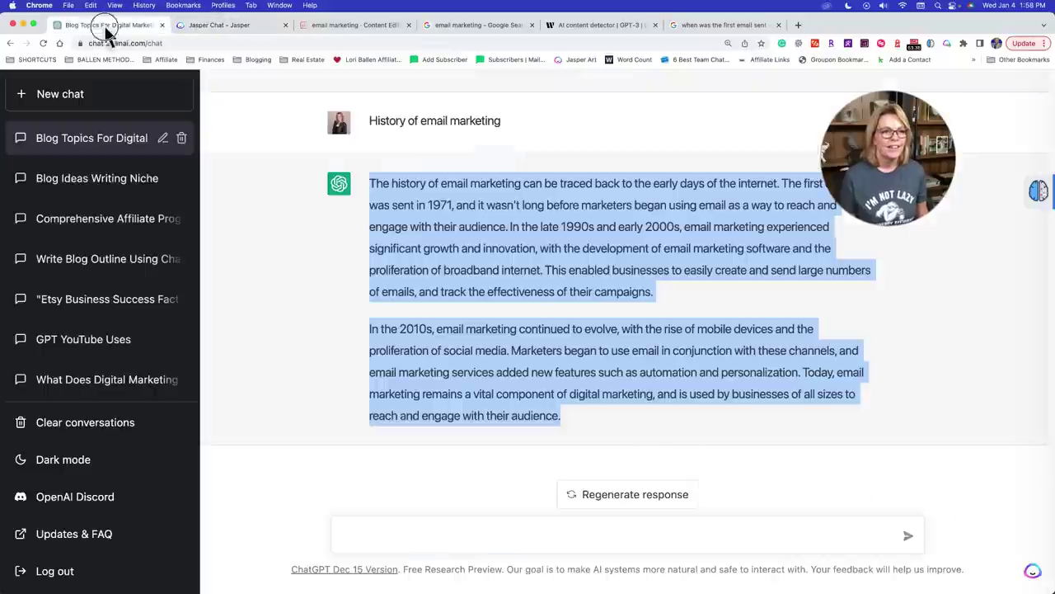
pyautogui.click(493, 534)
pyautogui.write('wr')
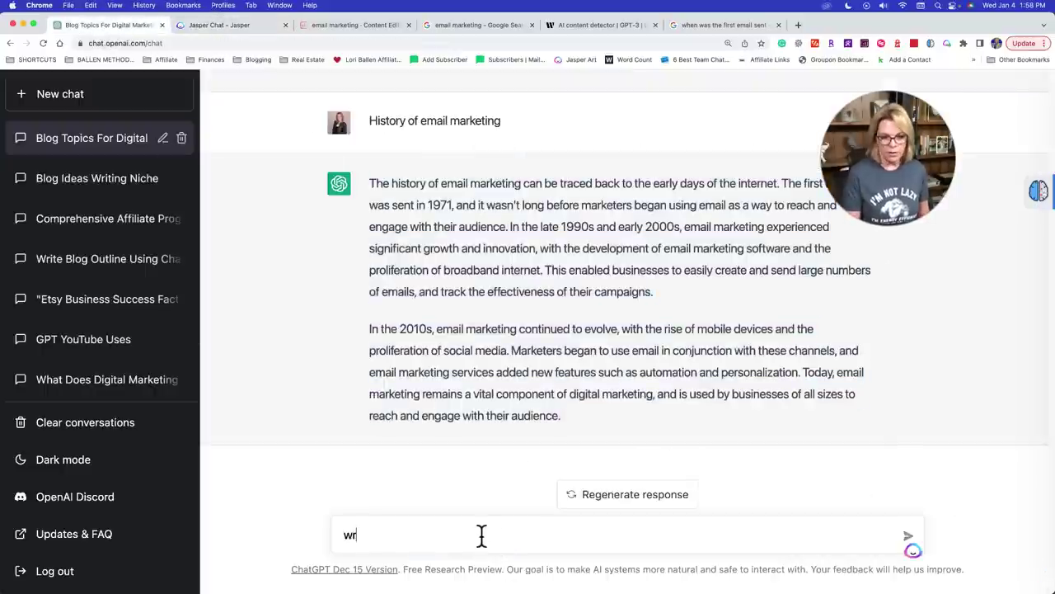
pyautogui.write('ite it s')
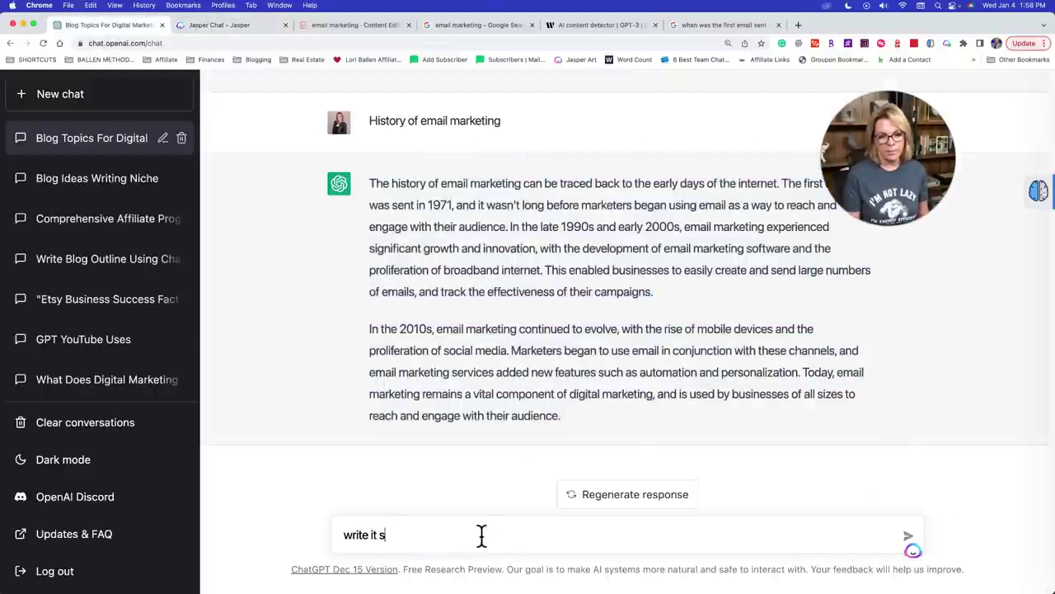
pyautogui.write('marter')
pyautogui.press('Return')
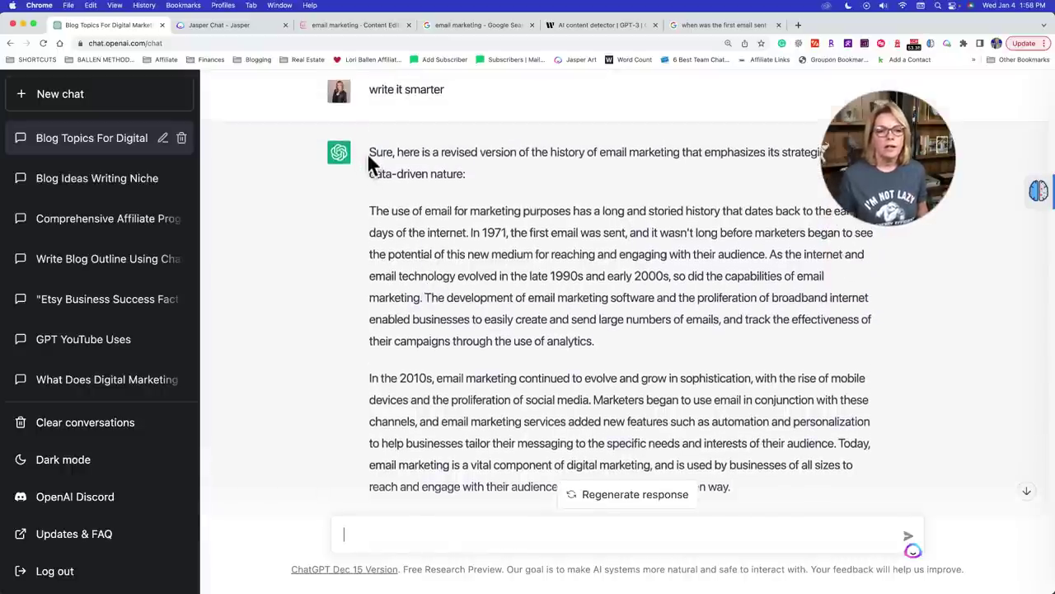
# - Copy ChatGPT's complete smarter revision, including its intro sentence, and analyze it in Writer's AI Content Detector in place of the old text
pyautogui.moveTo(369, 159); pyautogui.dragTo(762, 435)
pyautogui.press('super+c')
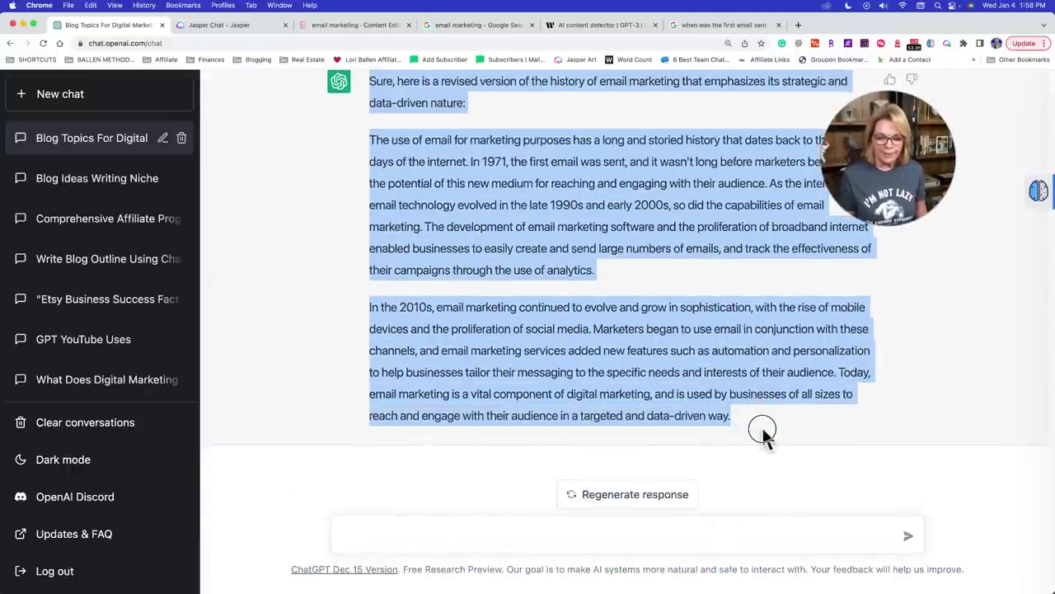
pyautogui.click(553, 23)
pyautogui.click(519, 299)
pyautogui.press('super+a')
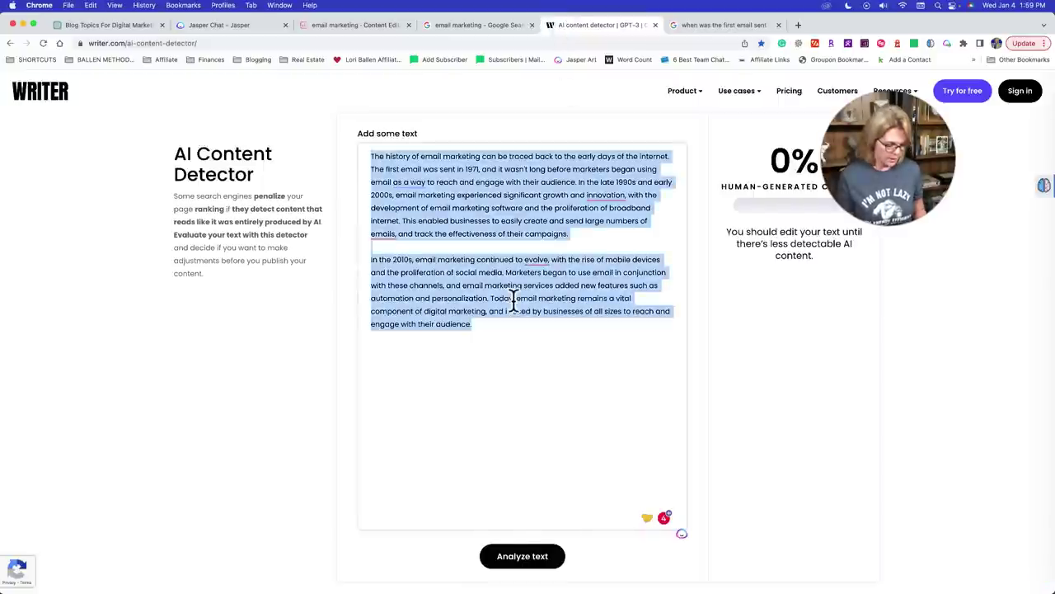
pyautogui.press('super+v')
pyautogui.click(528, 559)
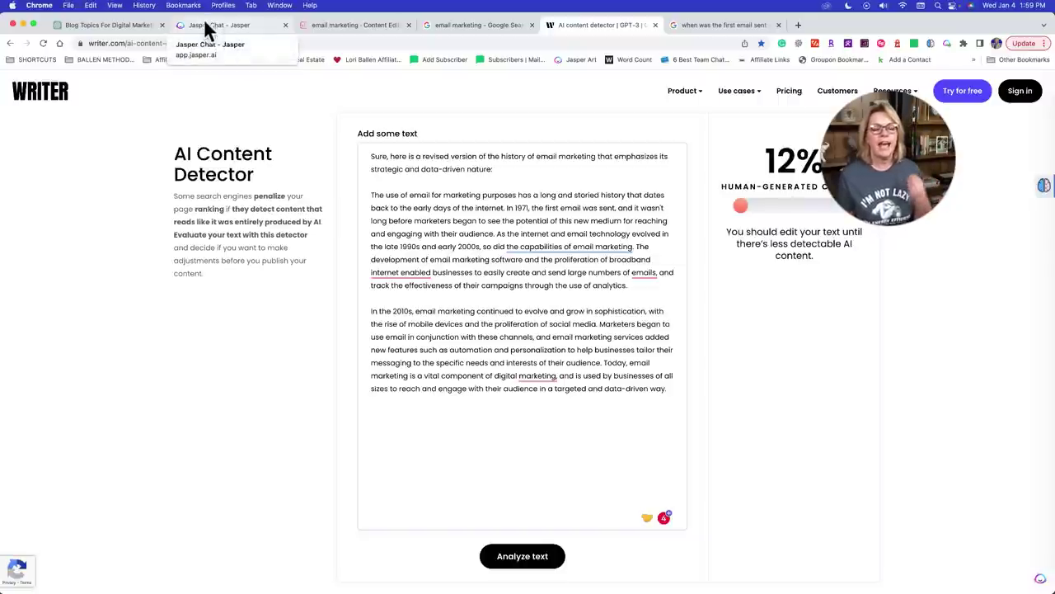
# - Return to the ChatGPT conversation and submit the prompt "write it more creatively, get more specific"
pyautogui.click(78, 25)
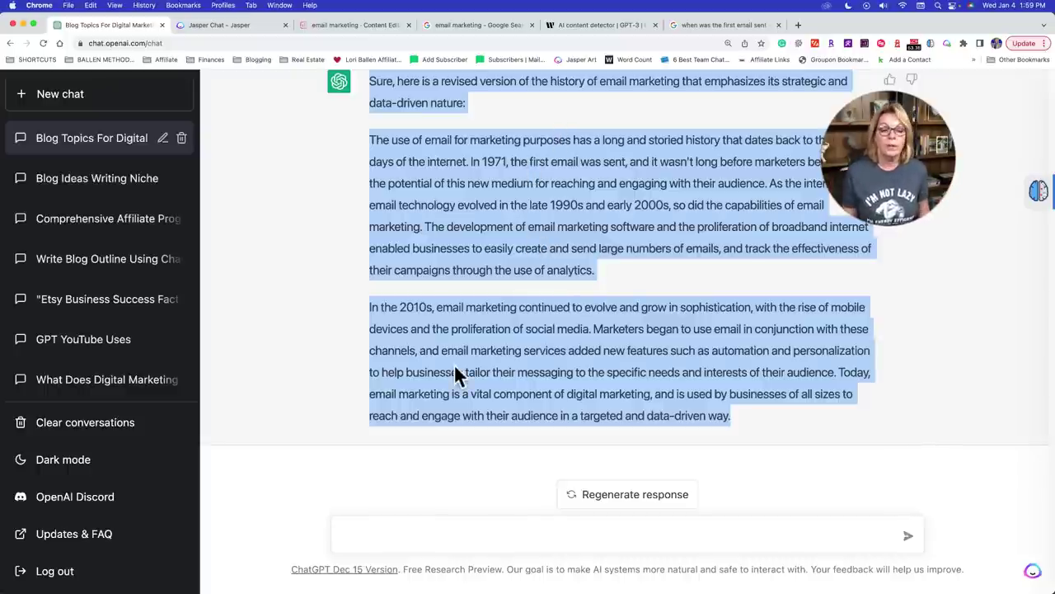
pyautogui.click(506, 535)
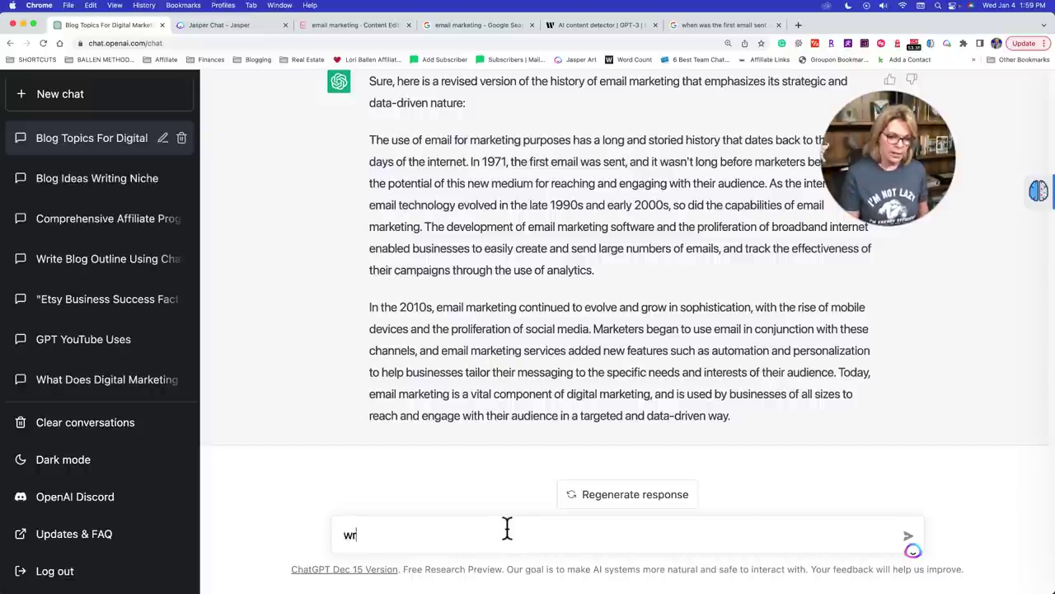
pyautogui.write('write it more creativ')
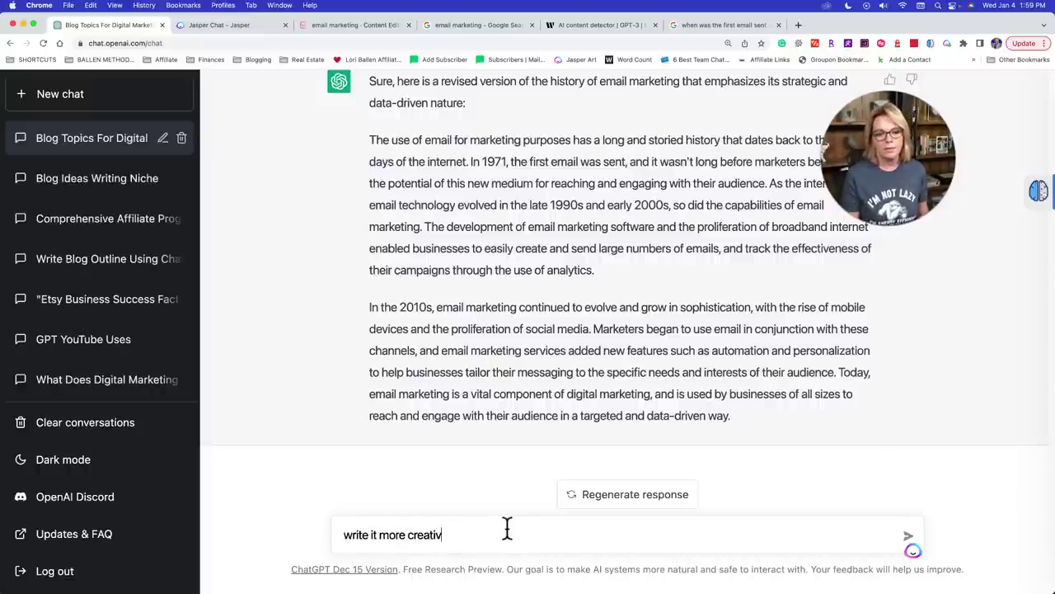
pyautogui.write('ely, get more')
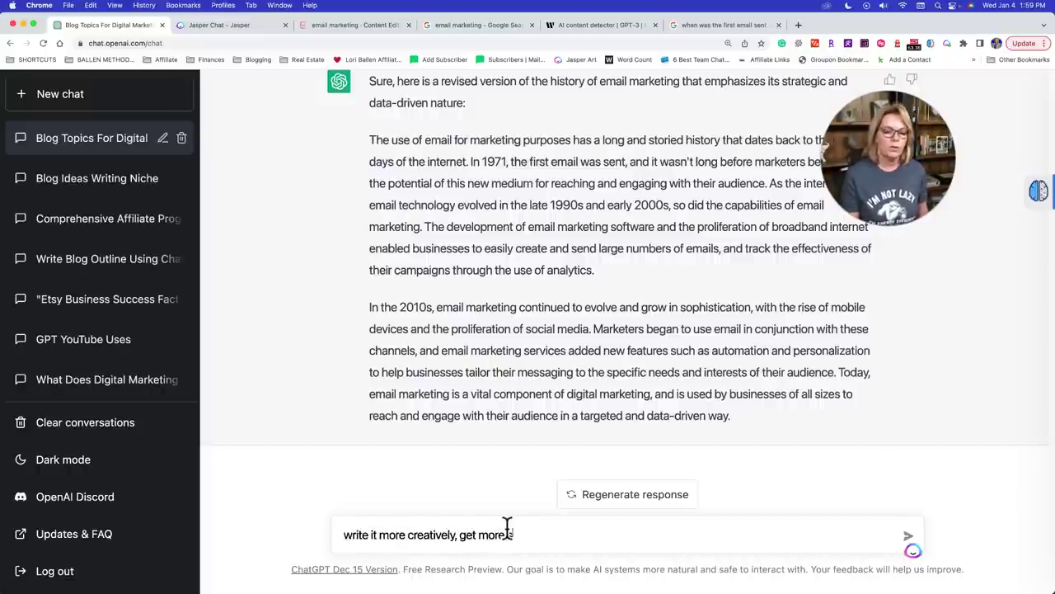
pyautogui.press('BackSpace')
pyautogui.press('BackSpace')
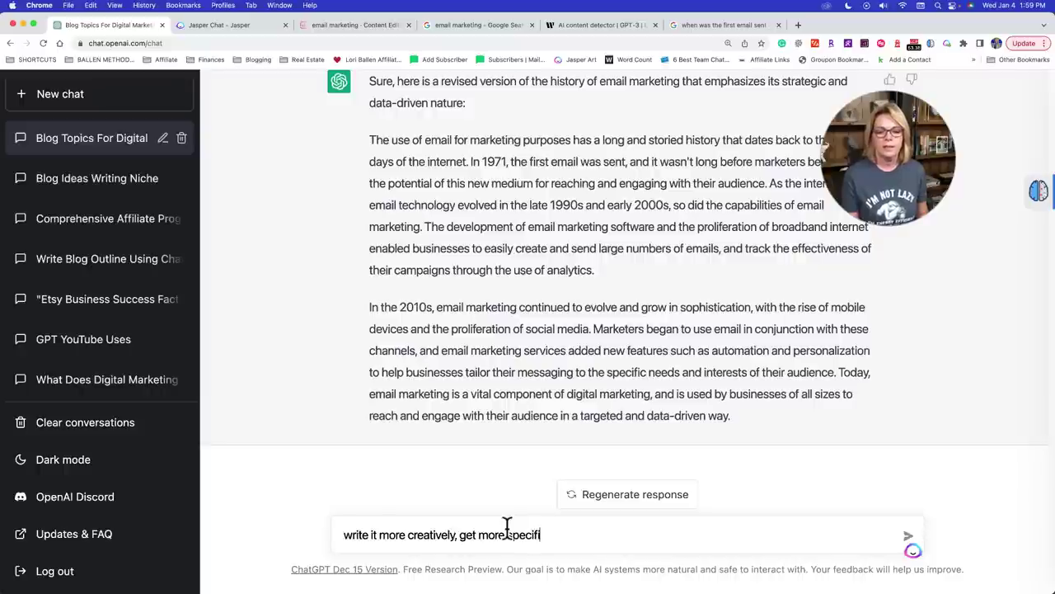
pyautogui.press('Return')
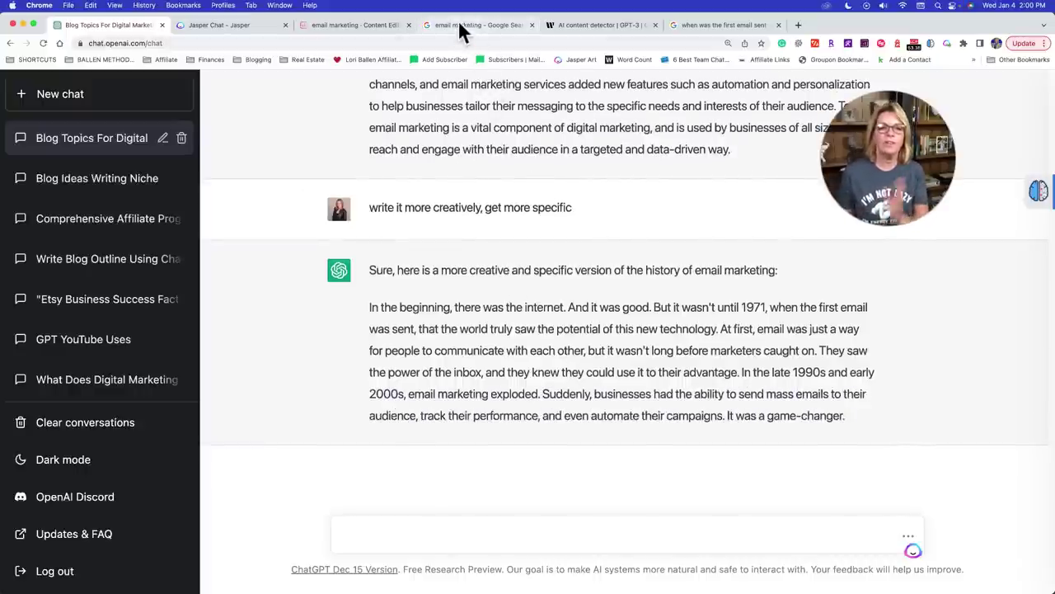
# - In the Jasper document, insert unbulleted blank lines above the "Crafting the Perfect Subject Line" and "Creating Engaging Email Content" headings
pyautogui.click(262, 27)
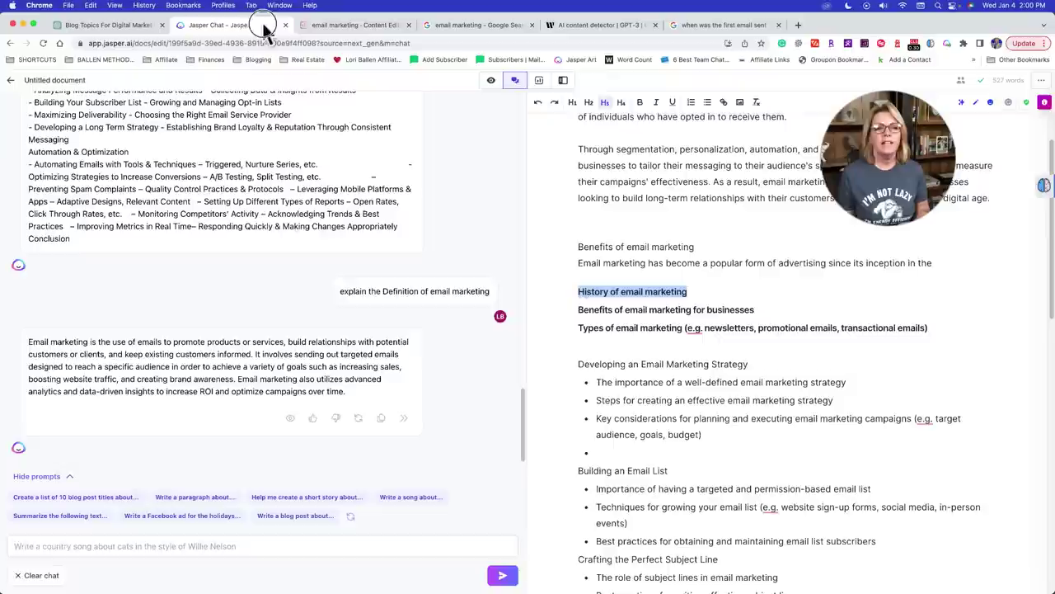
pyautogui.scroll(-8, 651, 307)
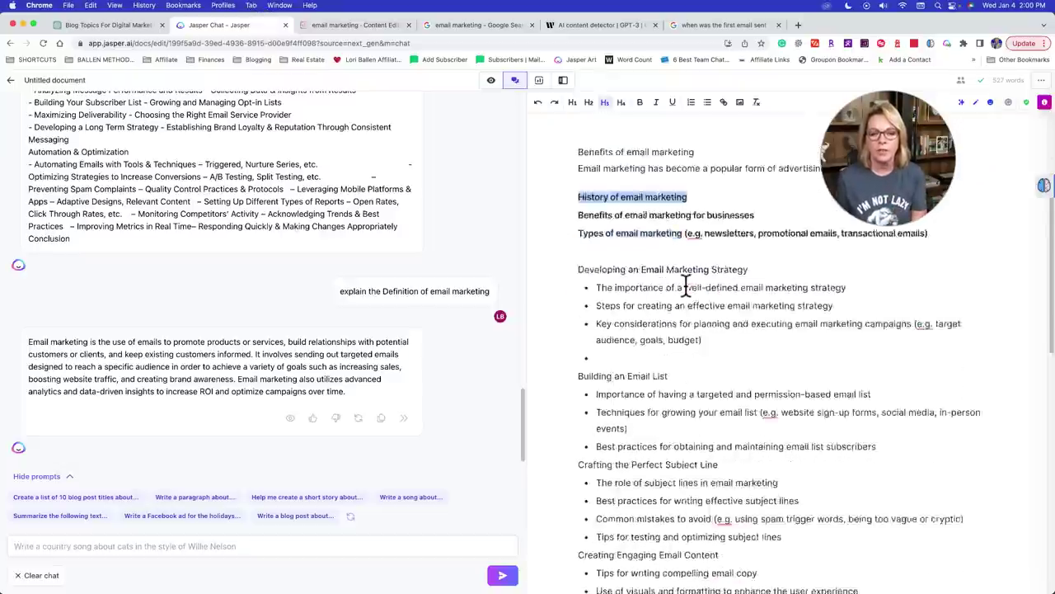
pyautogui.scroll(-2, 686, 284)
pyautogui.scroll(2, 684, 285)
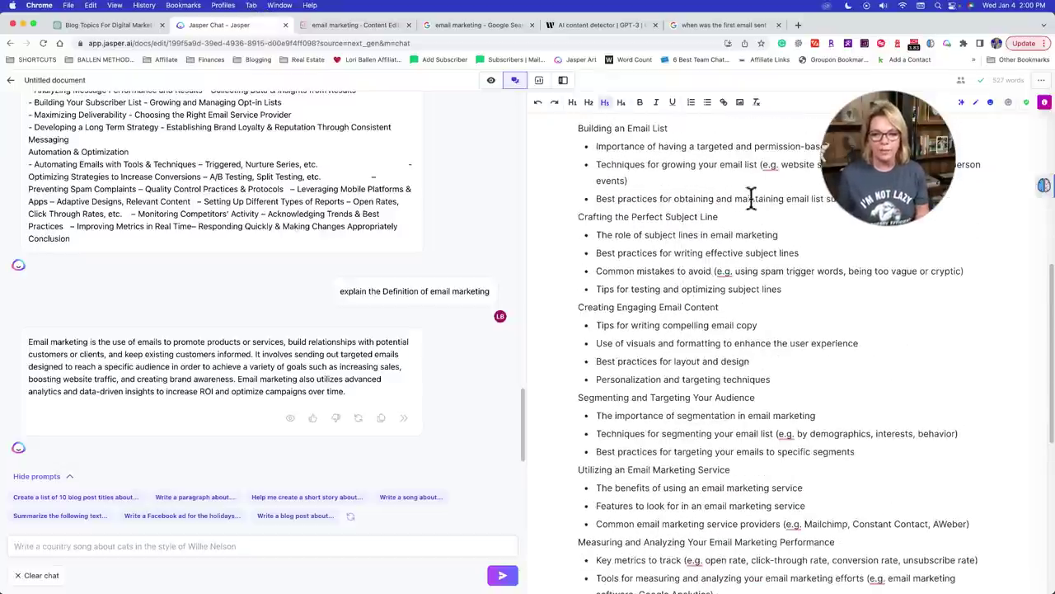
pyautogui.scroll(1, 775, 216)
pyautogui.click(899, 214)
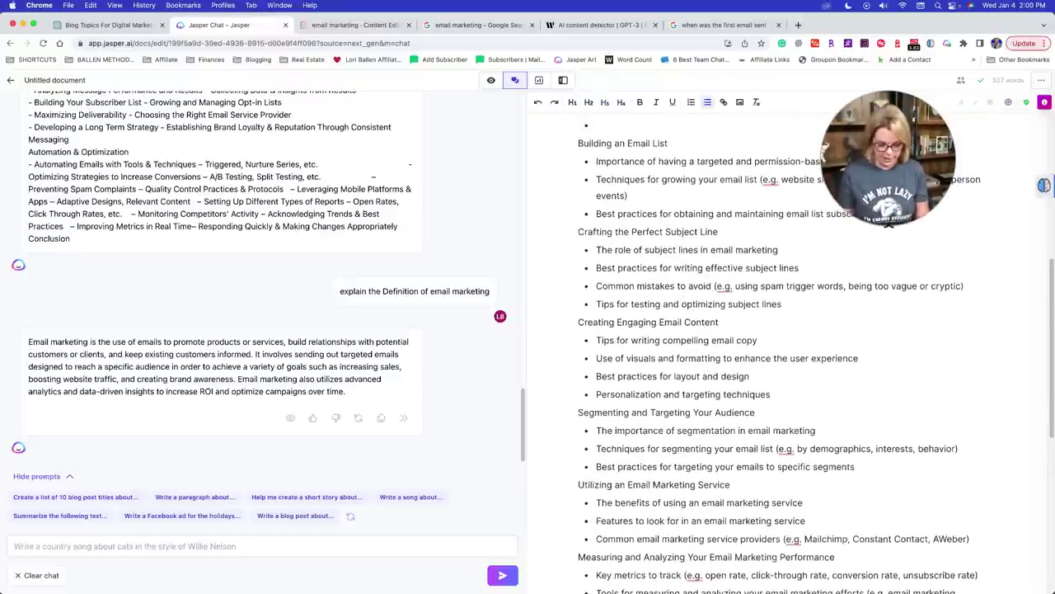
pyautogui.press('Return')
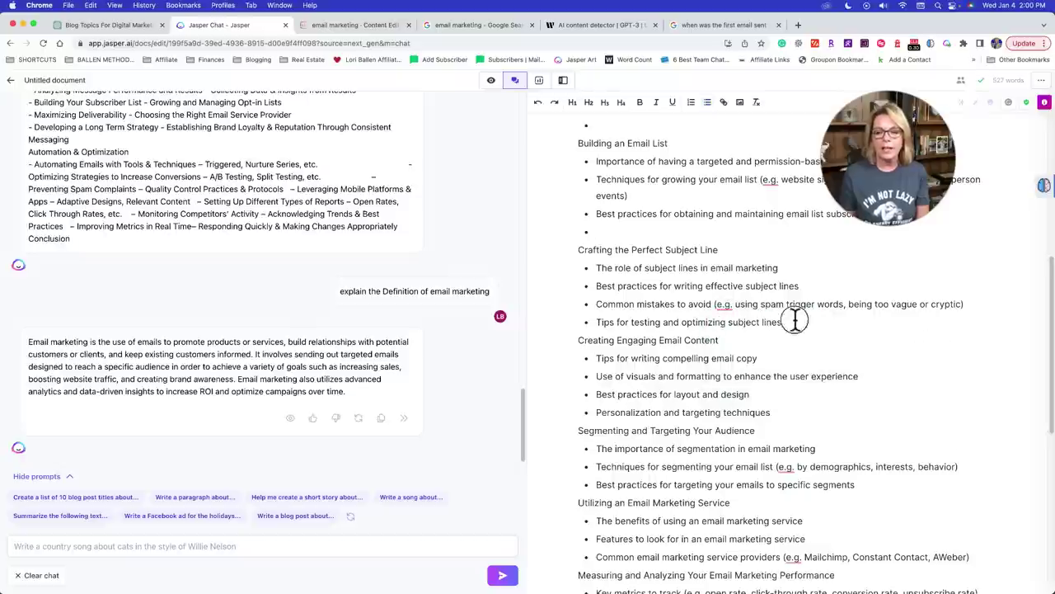
pyautogui.click(795, 322)
pyautogui.press('Return')
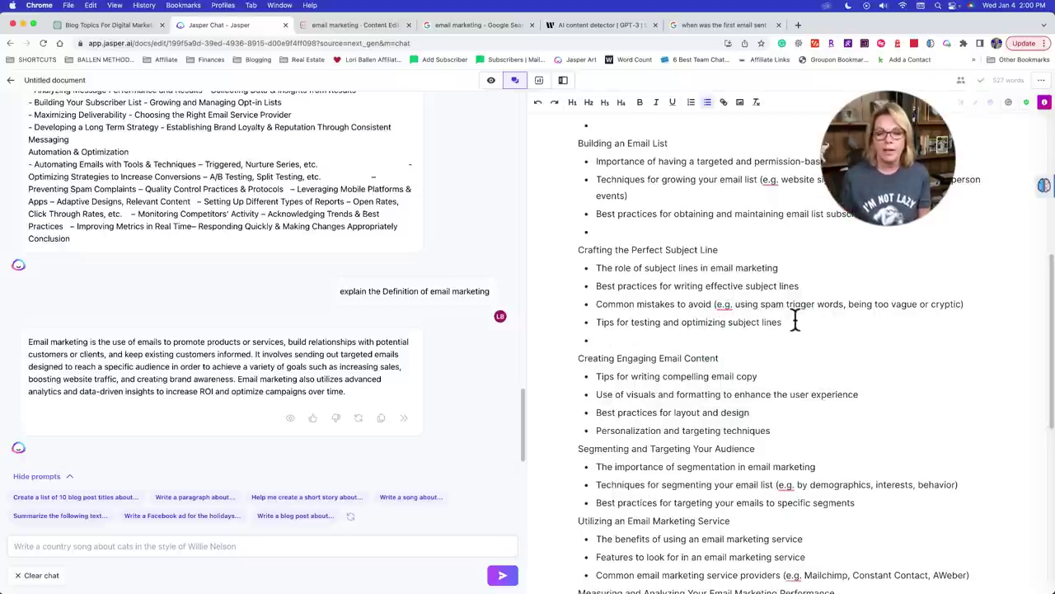
pyautogui.click(610, 231)
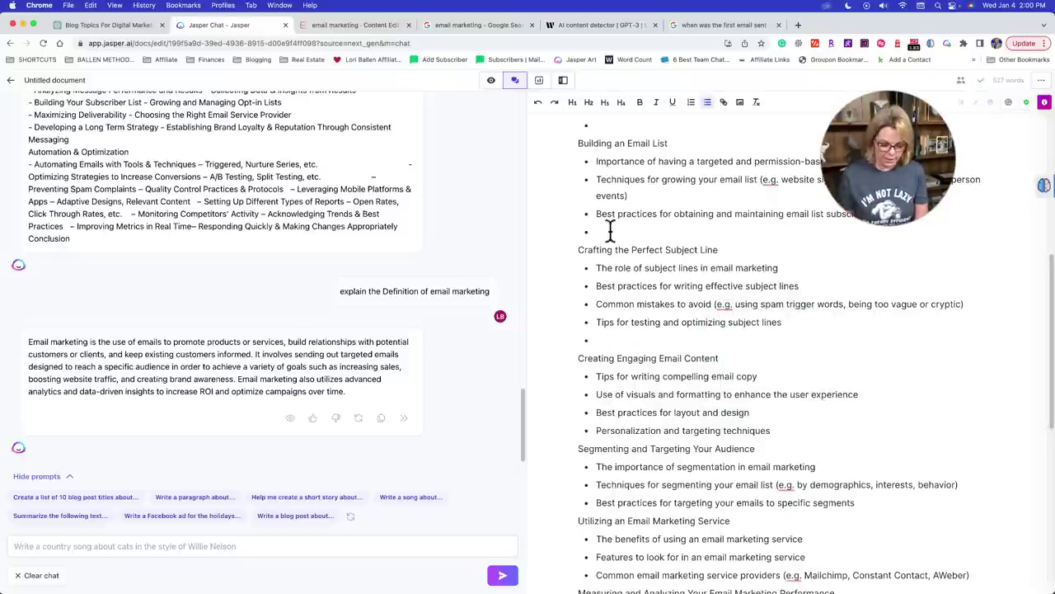
pyautogui.press('BackSpace')
pyautogui.click(594, 340)
pyautogui.press('BackSpace')
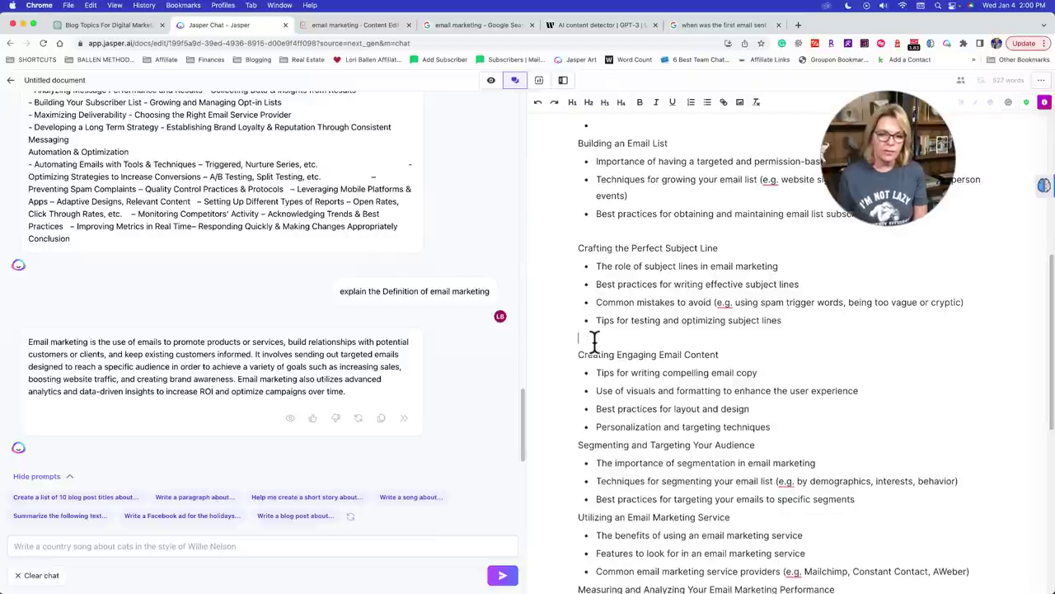
# - Copy the "Crafting the Perfect Subject Line" heading from the Jasper document and switch to the ChatGPT conversation
pyautogui.scroll(1, 644, 281)
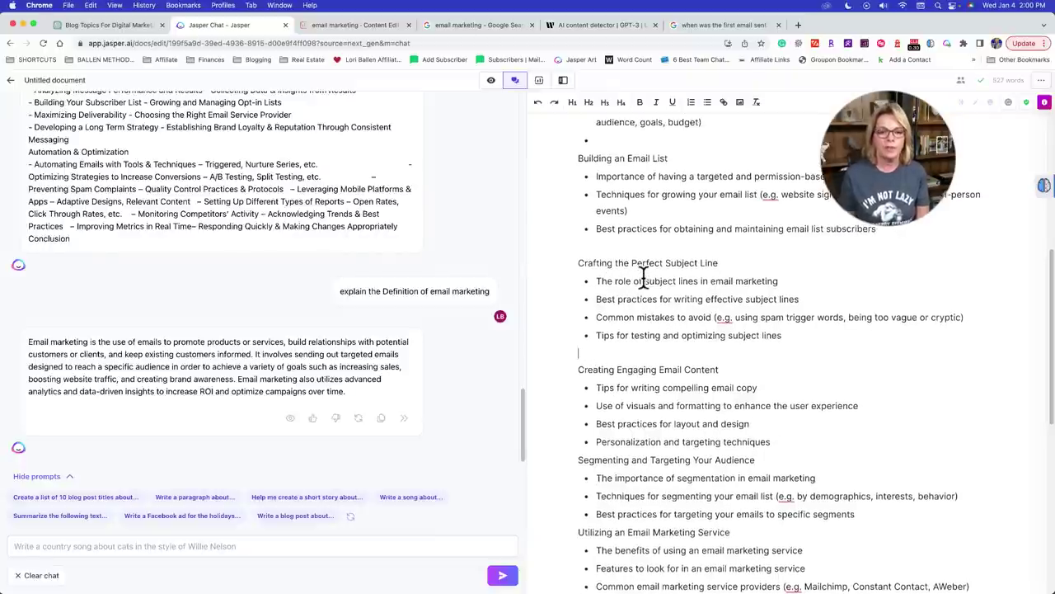
pyautogui.scroll(-3, 660, 247)
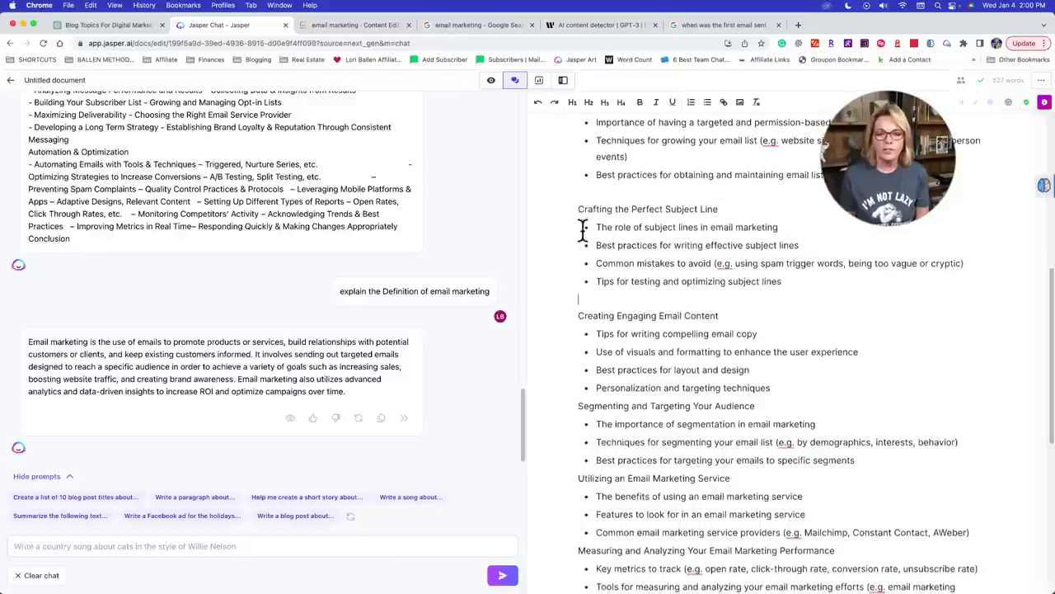
pyautogui.moveTo(571, 202); pyautogui.dragTo(729, 200)
pyautogui.press('super+c')
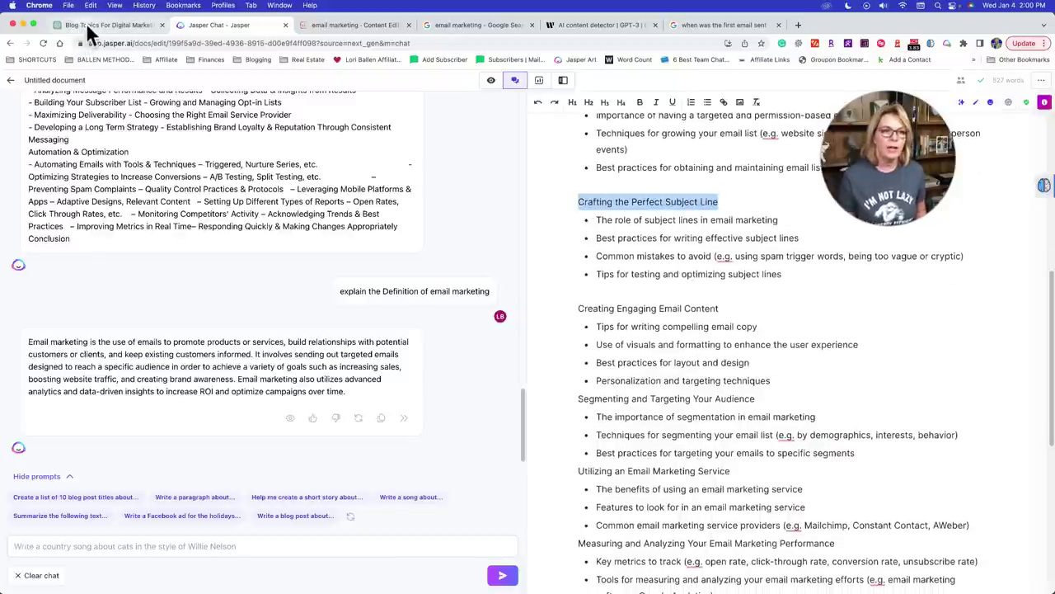
pyautogui.click(124, 25)
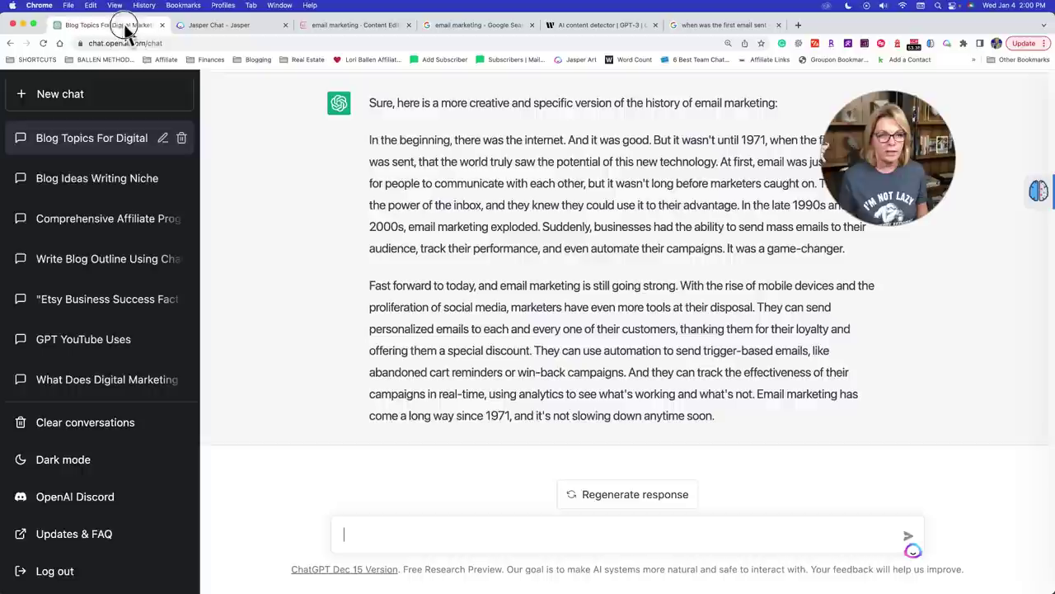
# - Submit the prompt "take this heading: Crafting the Perfect Subject Line and make it catchy", inserting the copied heading
pyautogui.write('t')
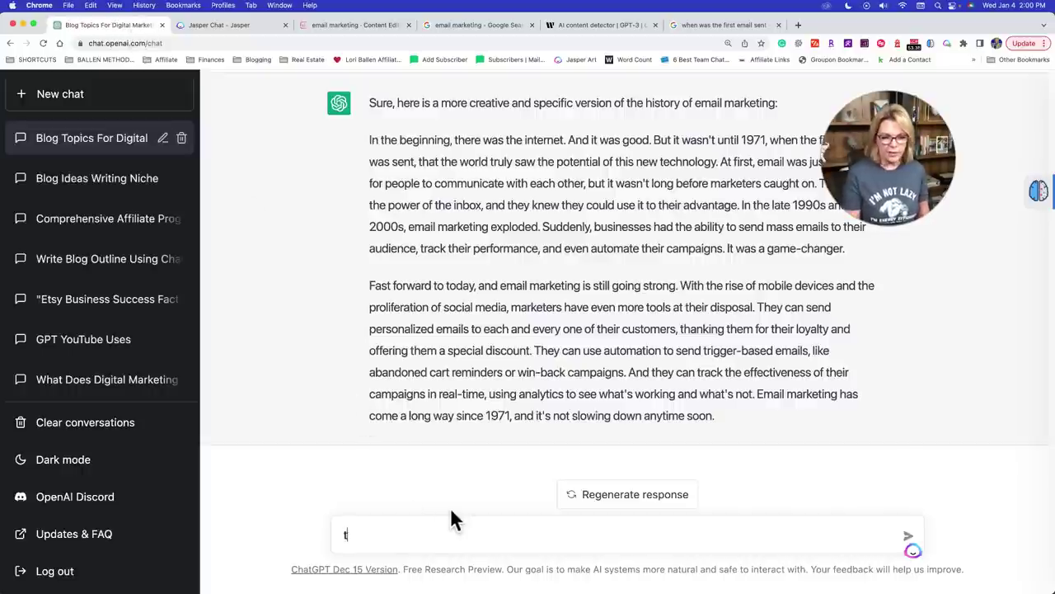
pyautogui.write('ake this heading')
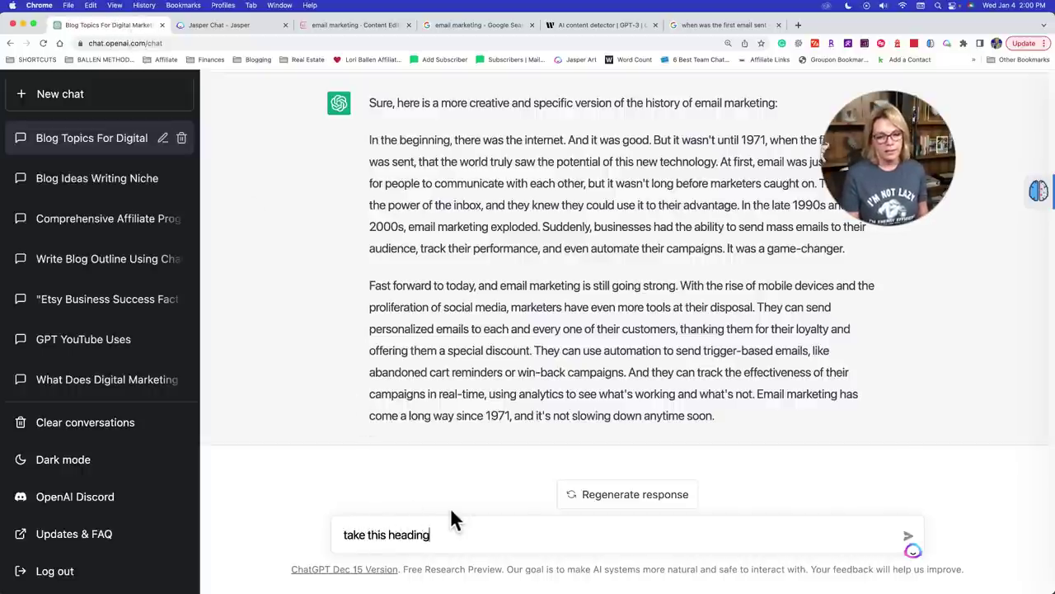
pyautogui.write(':')
pyautogui.press('super+v')
pyautogui.write('and')
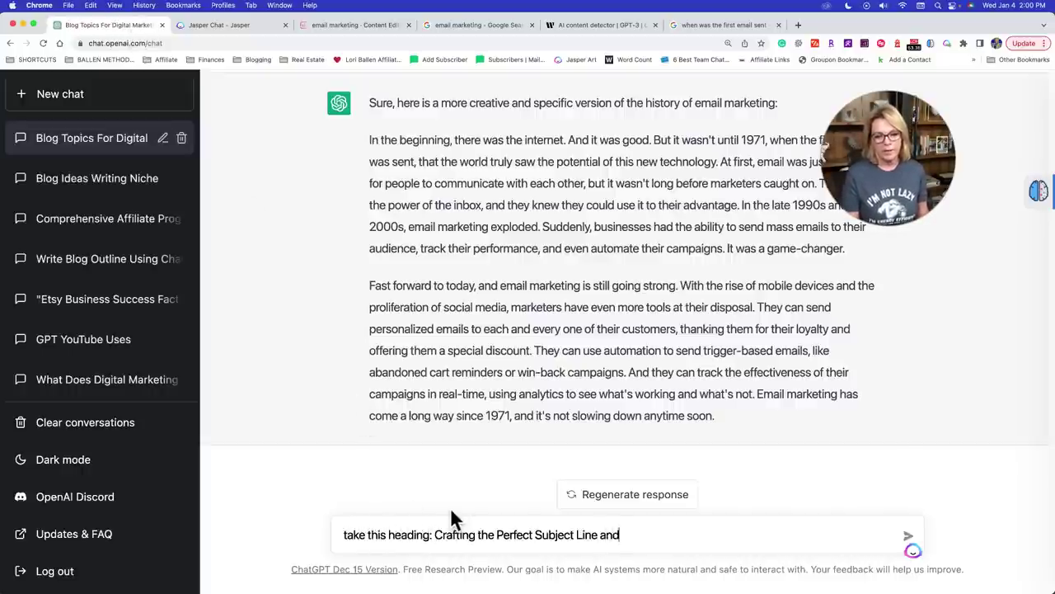
pyautogui.write(' make it catchy')
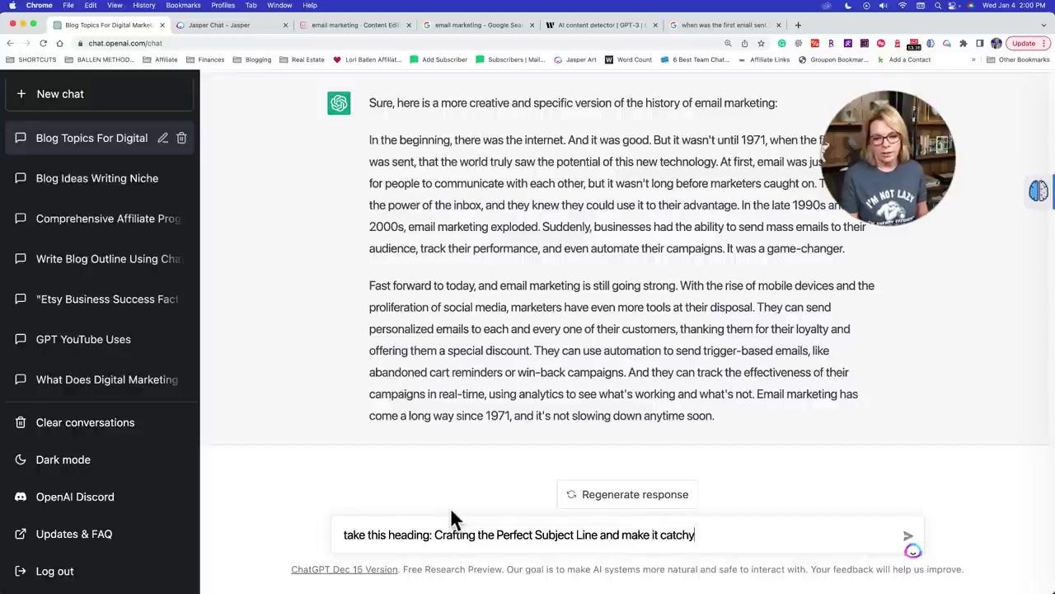
pyautogui.press('Return')
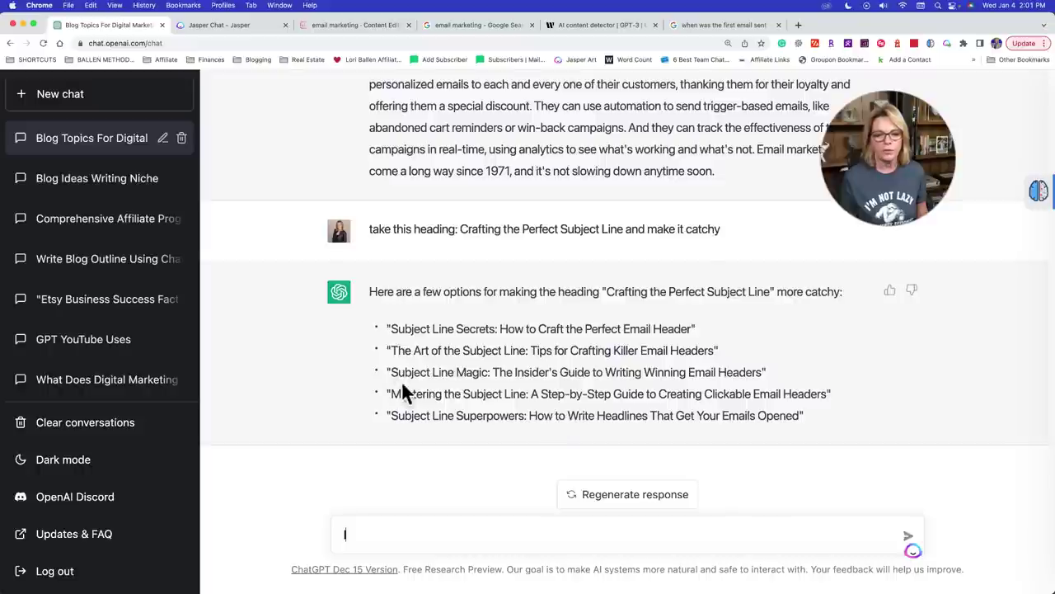
# - Try replacing Jasper's "Crafting the Perfect Subject Line" heading with ChatGPT's option "Subject Line Magic: The Insider's Guide to Writing Winning Email Headers"
pyautogui.moveTo(390, 375); pyautogui.dragTo(760, 371)
pyautogui.press('super+c')
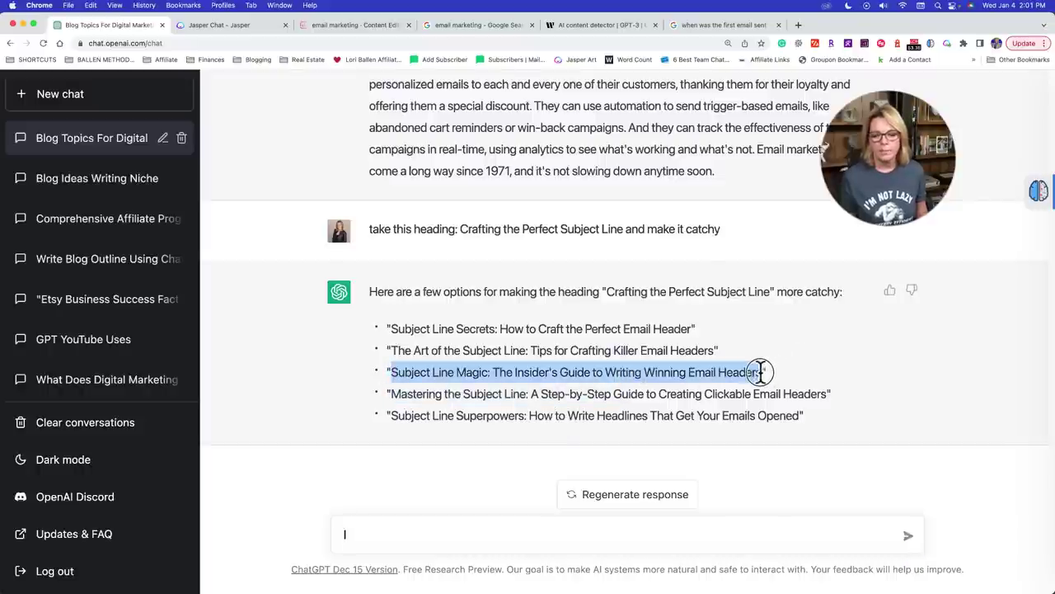
pyautogui.click(265, 26)
pyautogui.click(778, 217)
pyautogui.moveTo(735, 207); pyautogui.dragTo(555, 203)
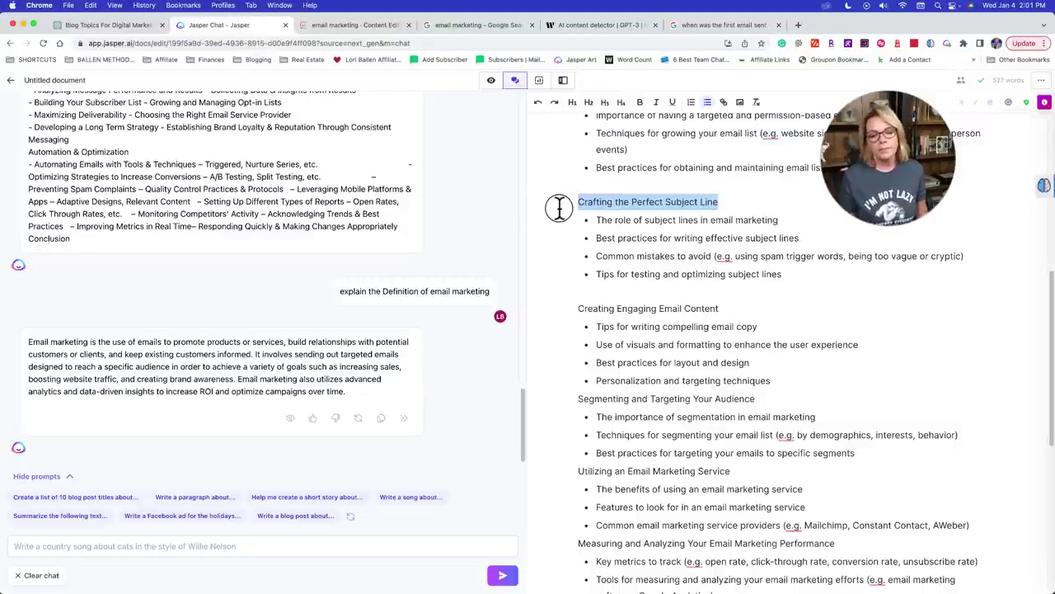
pyautogui.press('super+v')
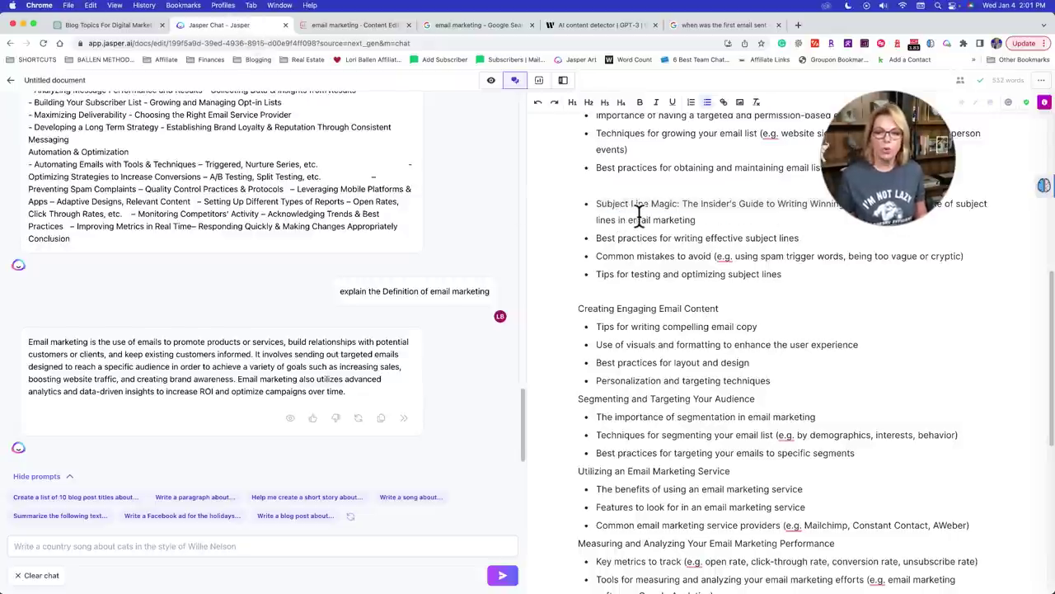
pyautogui.press('super+z')
# - Return to ChatGPT and submit the prompt "write them again, keep them short" for the catchy headings
pyautogui.click(149, 26)
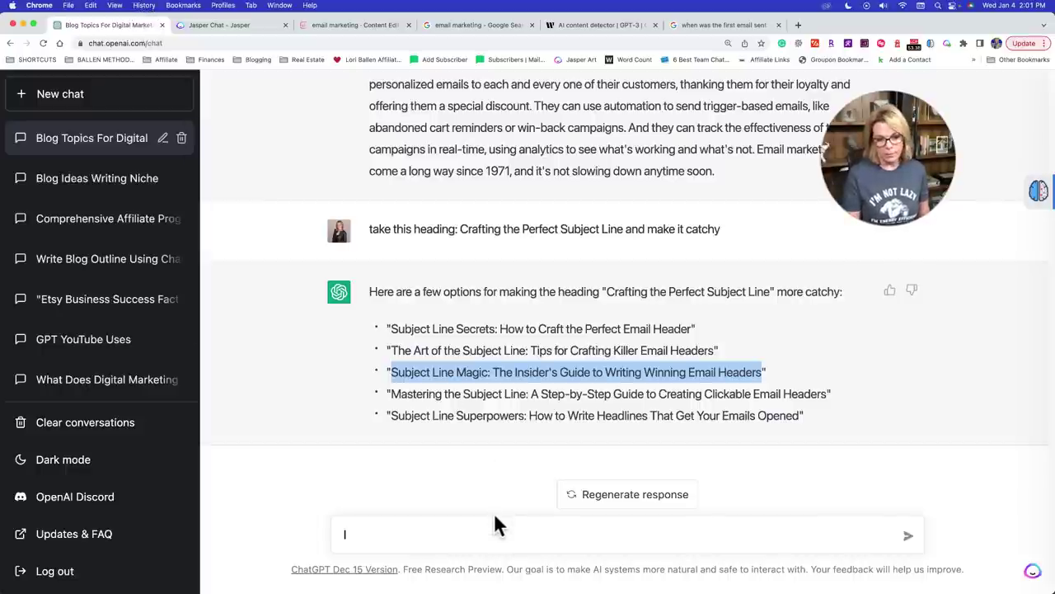
pyautogui.click(347, 537)
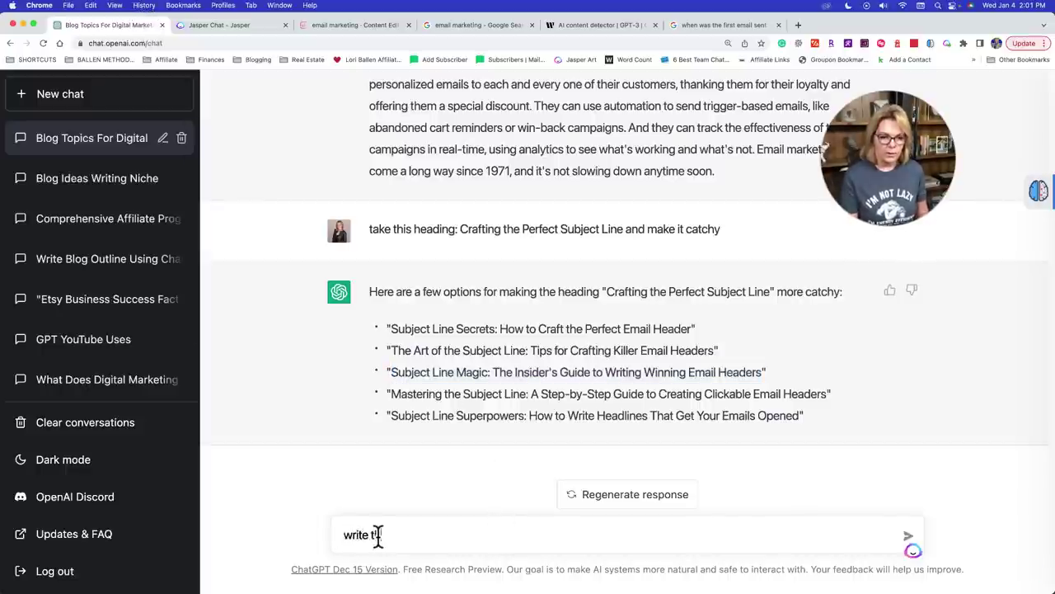
pyautogui.write('write them again, keep them short')
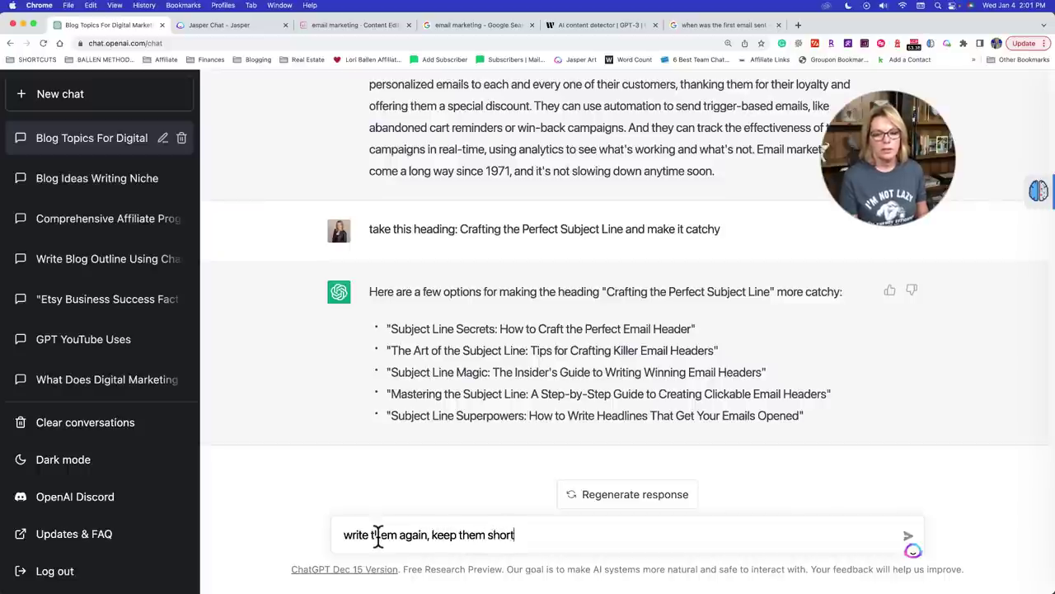
pyautogui.press('Return')
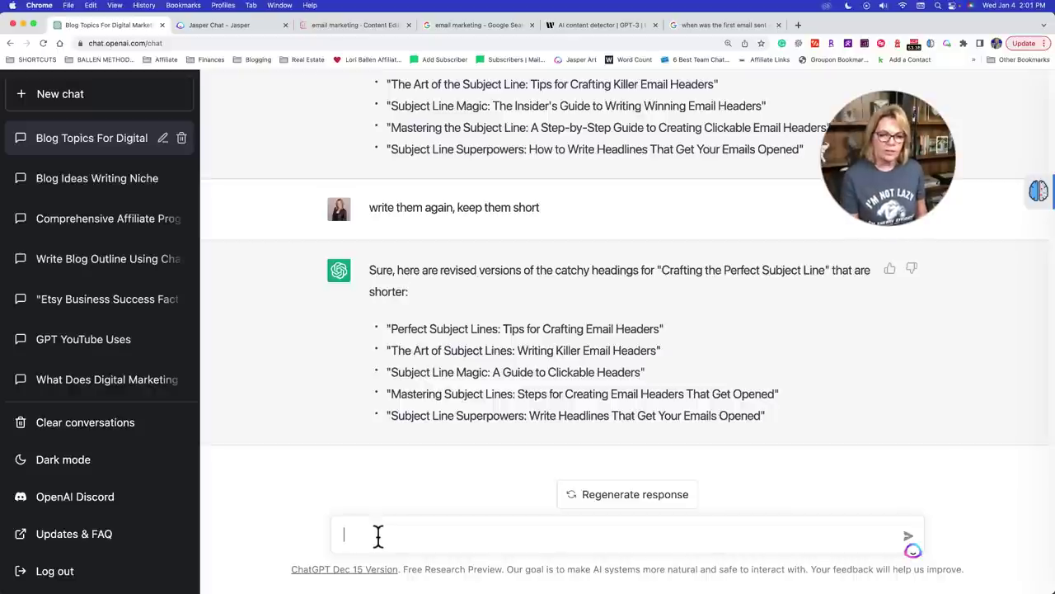
# - Submit the follow-up prompt "write them again and keep them at 5 words or less"
pyautogui.write('write them again and keep them at 5 wor')
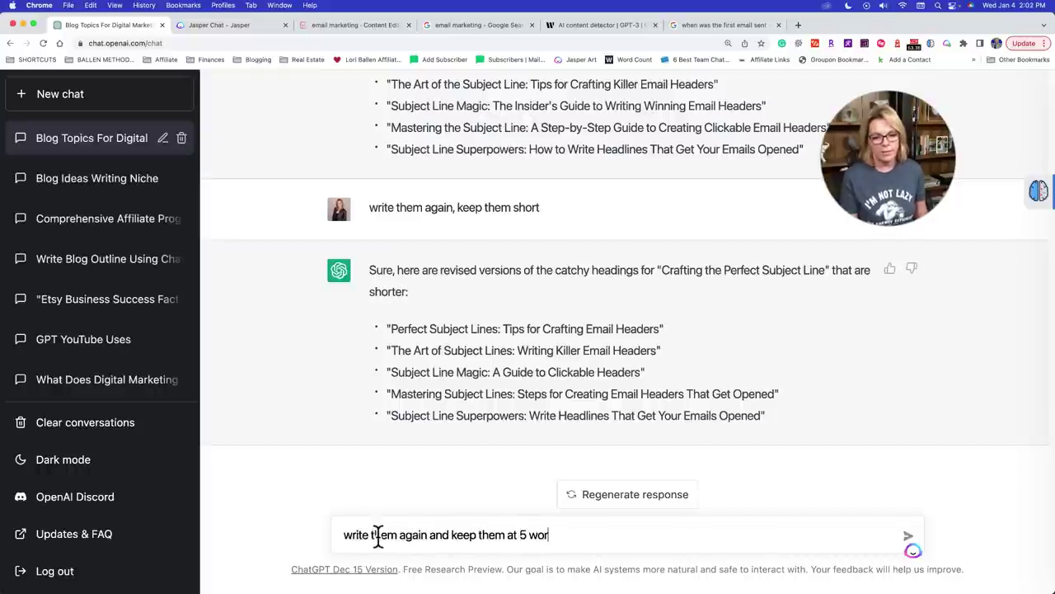
pyautogui.write('ds or less')
pyautogui.press('Return')
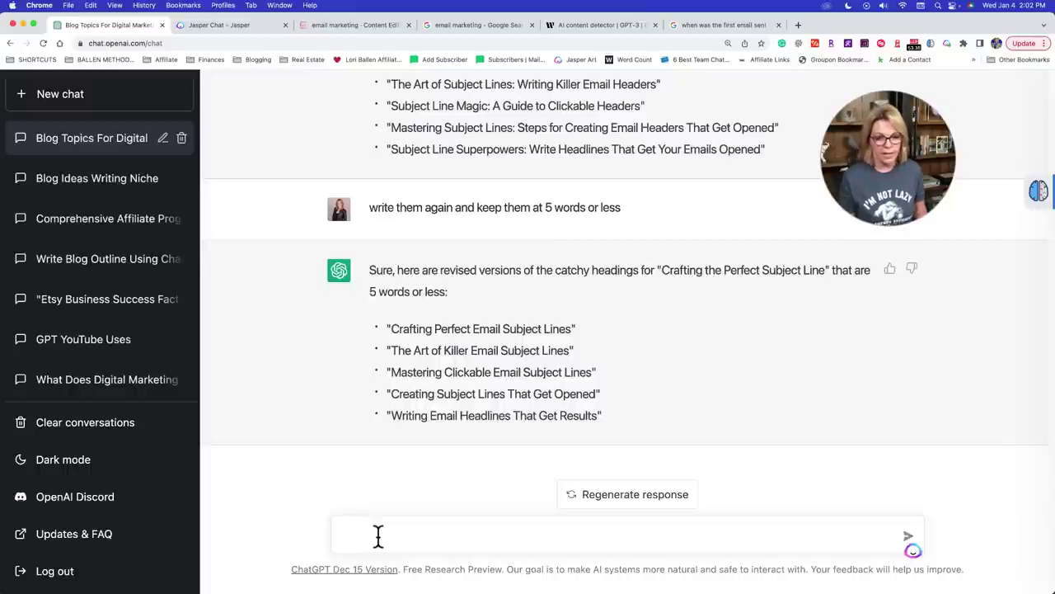
# - Copy ChatGPT's "Creating Subject Lines That Get Opened" and replace the "Crafting the Perfect Subject Line" heading in the Jasper document with it
pyautogui.moveTo(391, 393); pyautogui.dragTo(591, 396)
pyautogui.press('cmd+c')
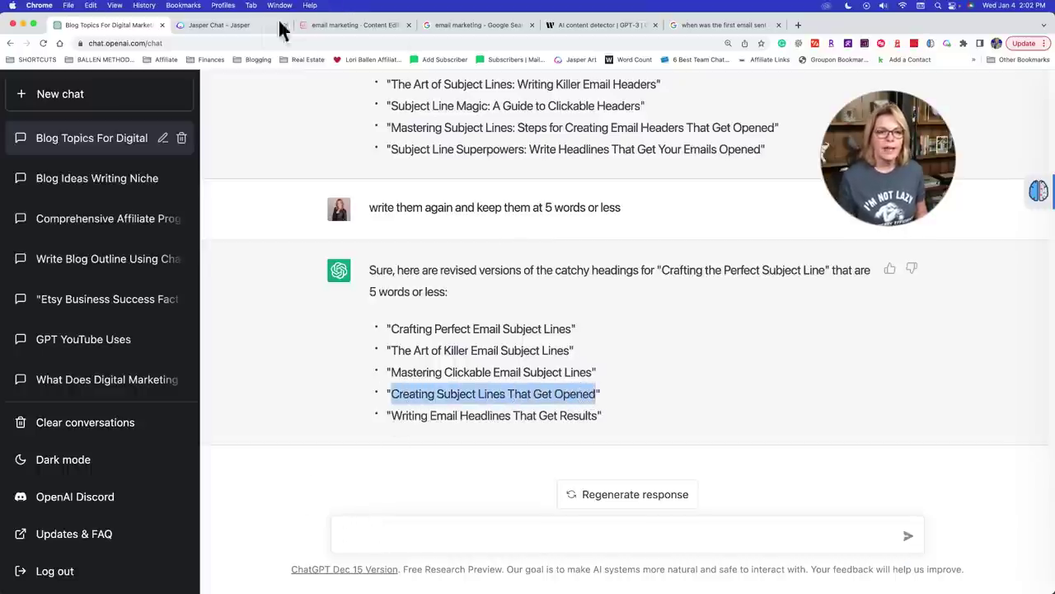
pyautogui.click(218, 25)
pyautogui.moveTo(730, 202); pyautogui.dragTo(761, 195)
pyautogui.press('cmd+v')
pyautogui.scroll(-1, 627, 213)
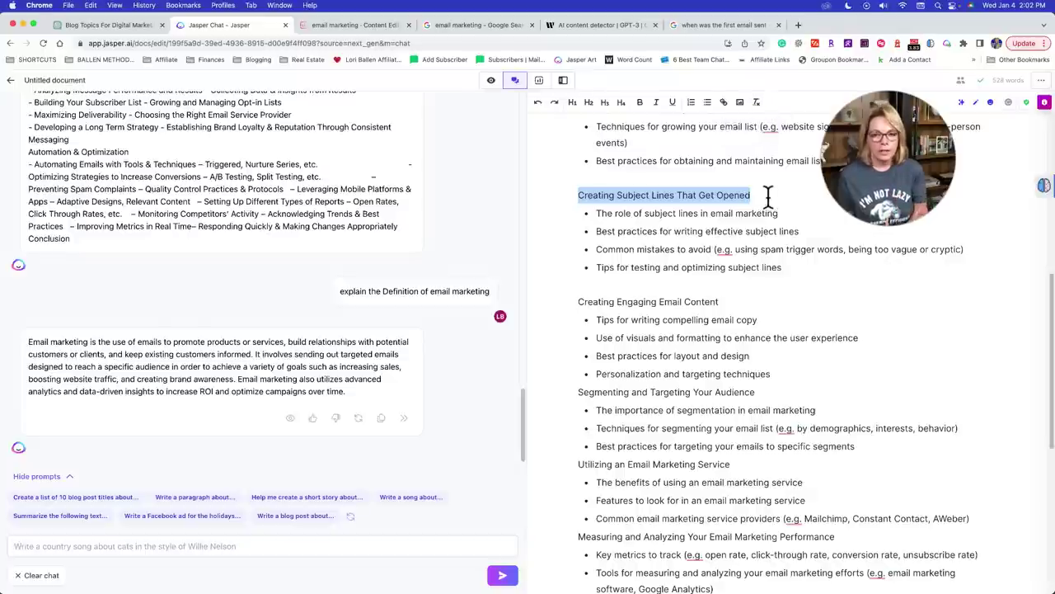
# - Format "Creating Subject Lines That Get Opened" as Header 3 and remove the blank line above it
pyautogui.moveTo(760, 196); pyautogui.dragTo(562, 194)
pyautogui.click(604, 101)
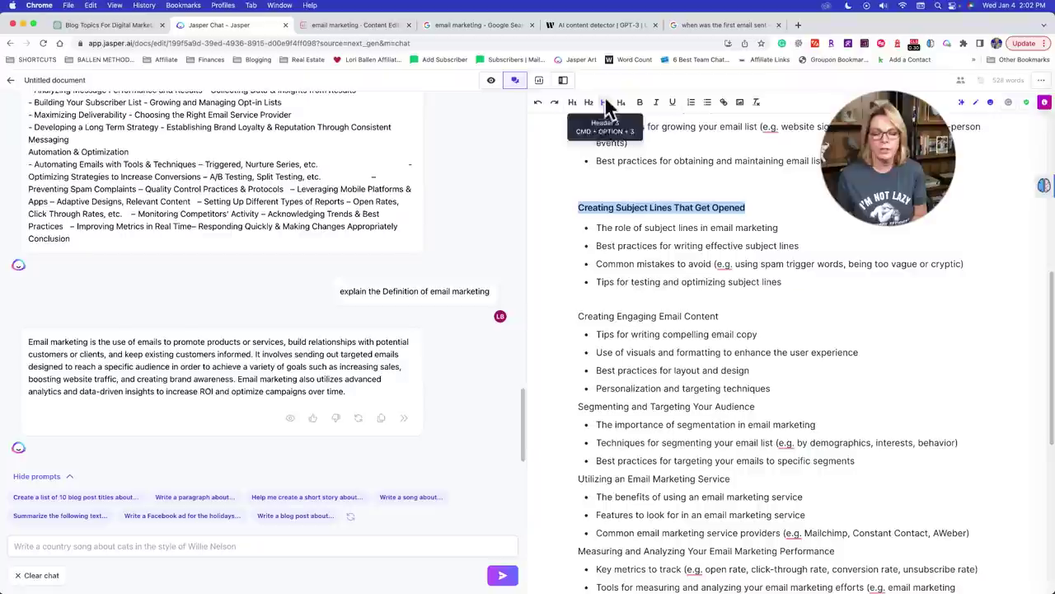
pyautogui.click(646, 182)
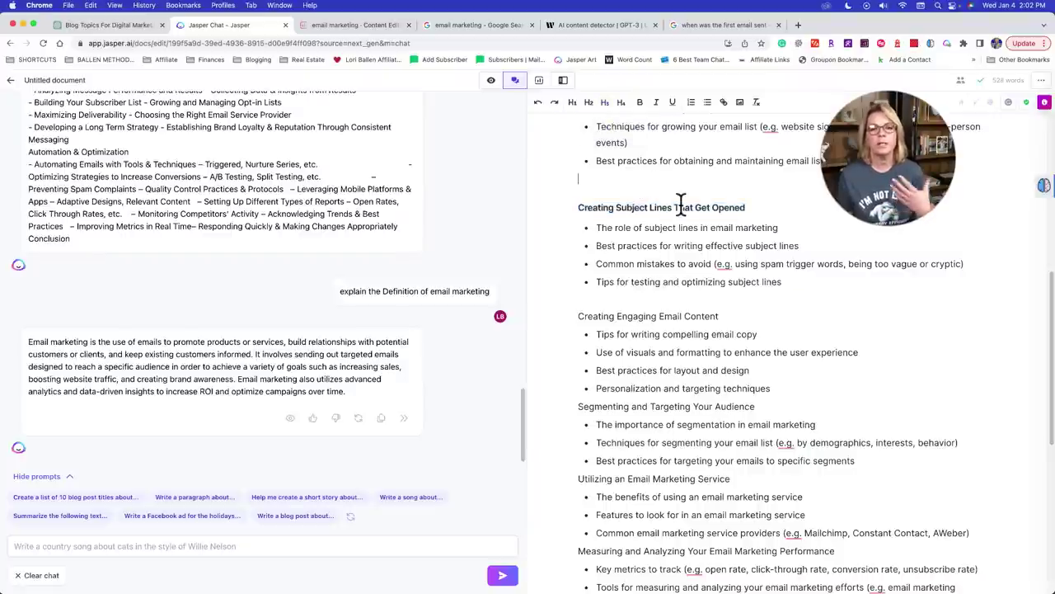
pyautogui.press('BackSpace')
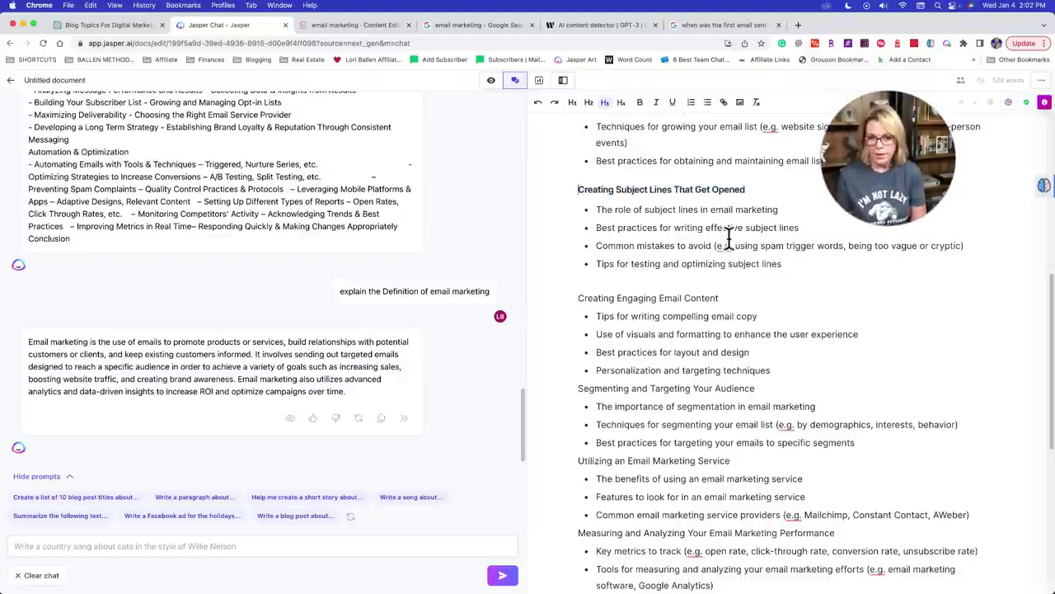
pyautogui.click(576, 188)
pyautogui.moveTo(576, 189); pyautogui.dragTo(806, 183)
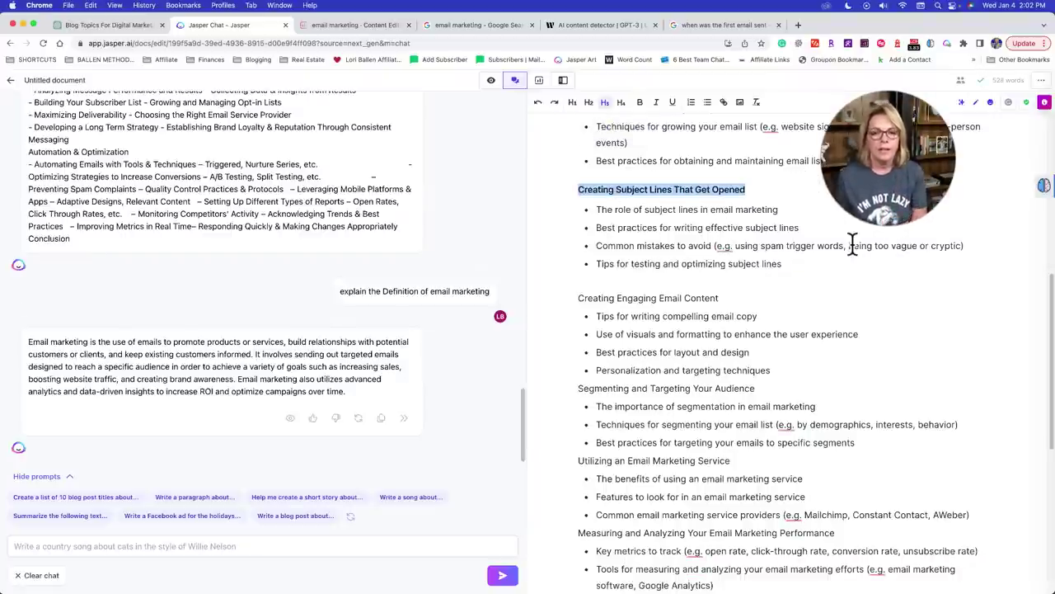
pyautogui.scroll(2, 853, 246)
# - Insert an unbulleted blank line above "Segmenting and Targeting Your Audience" and remove the empty bullet's marker above "Building an Email List"
pyautogui.click(788, 418)
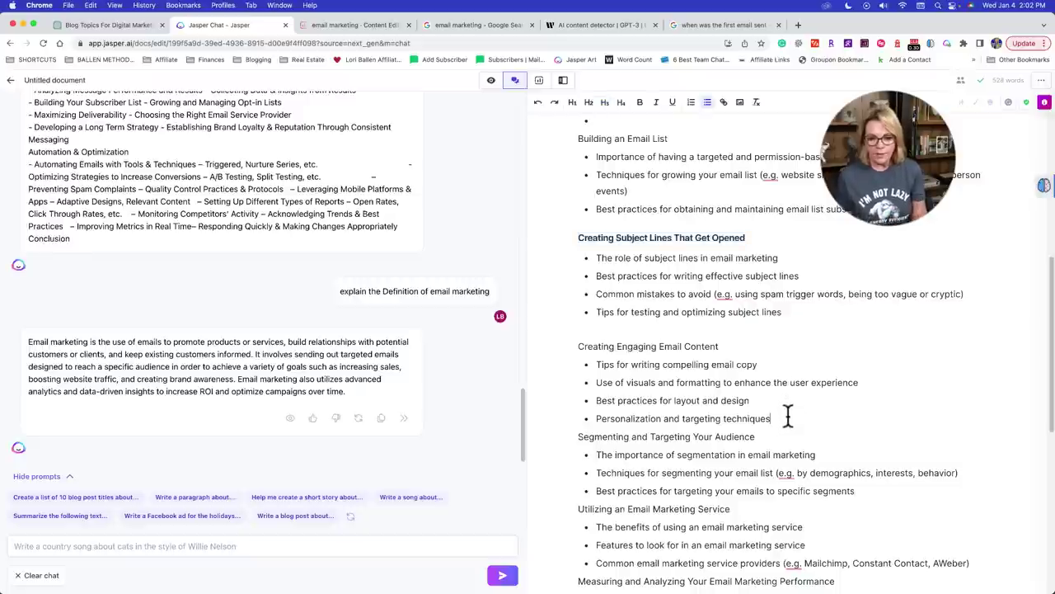
pyautogui.press('Return')
pyautogui.press('Return')
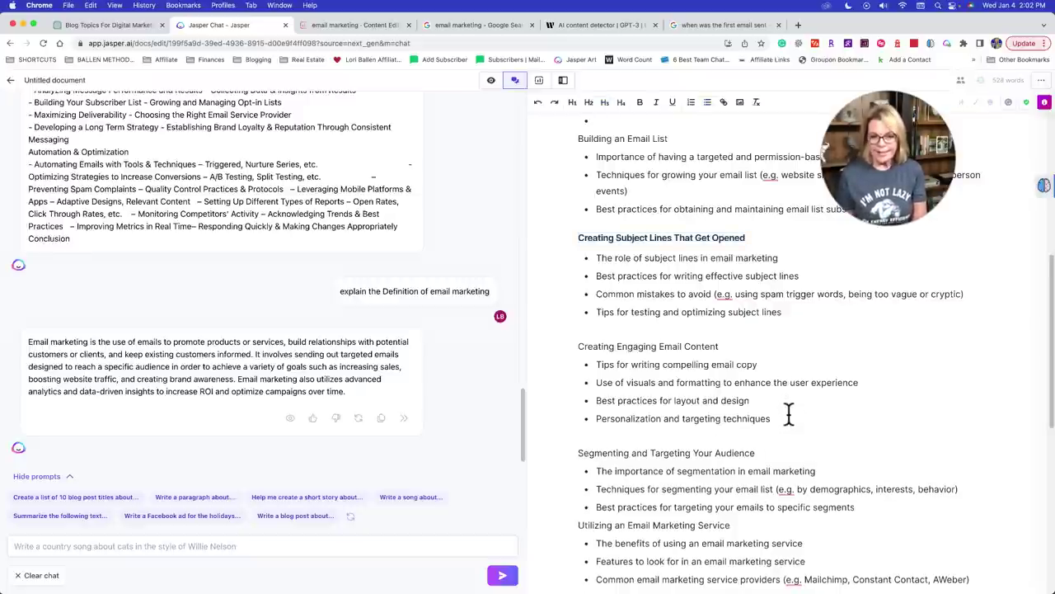
pyautogui.scroll(5, 788, 414)
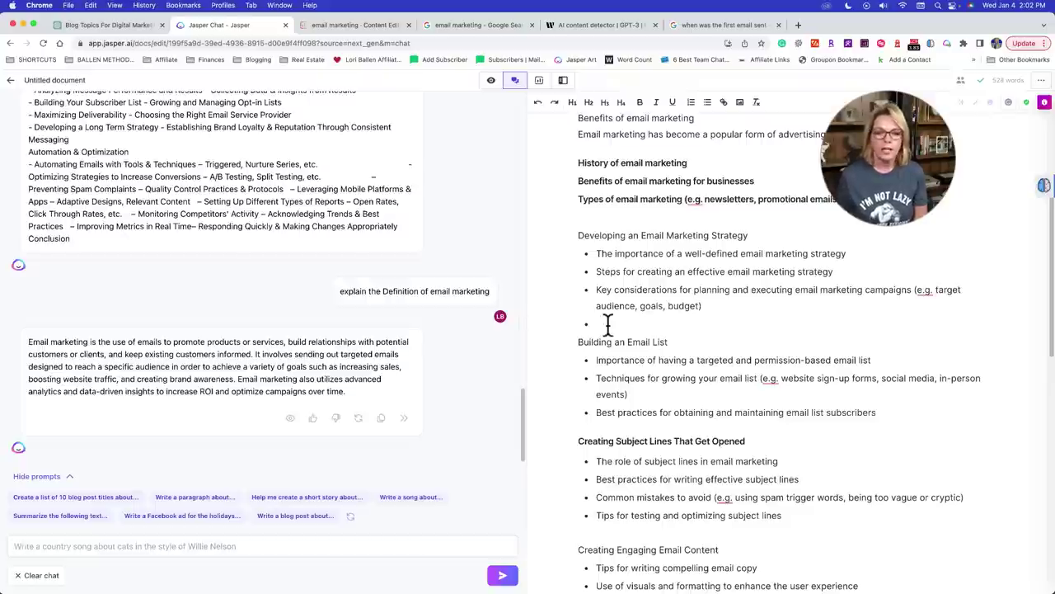
pyautogui.press('BackSpace')
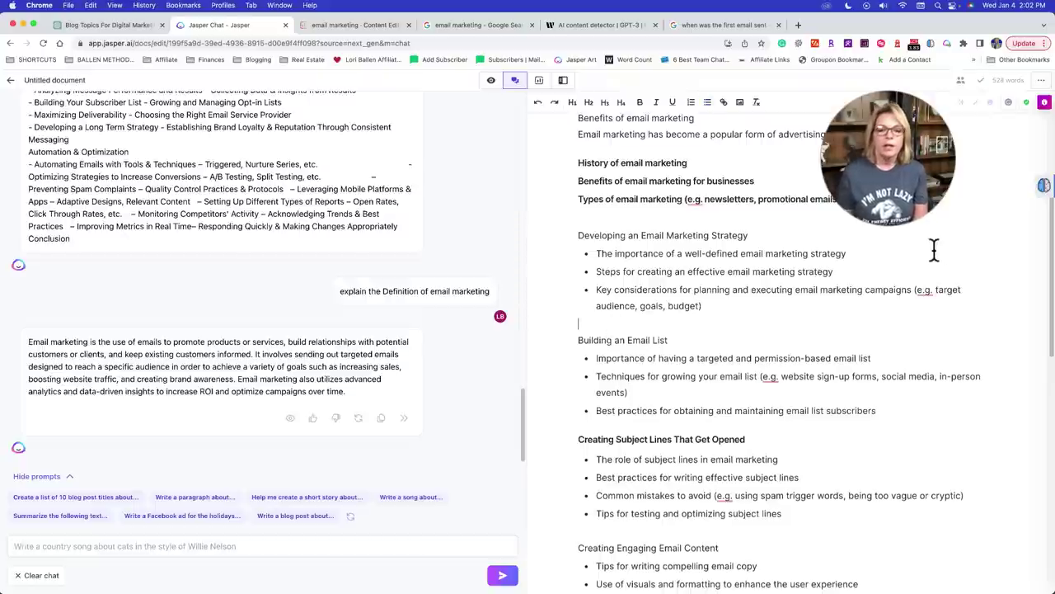
# - Select the entire Jasper article from the "Introduction to Email Marketing" heading through the last Conclusion bullet
pyautogui.scroll(-15, 934, 249)
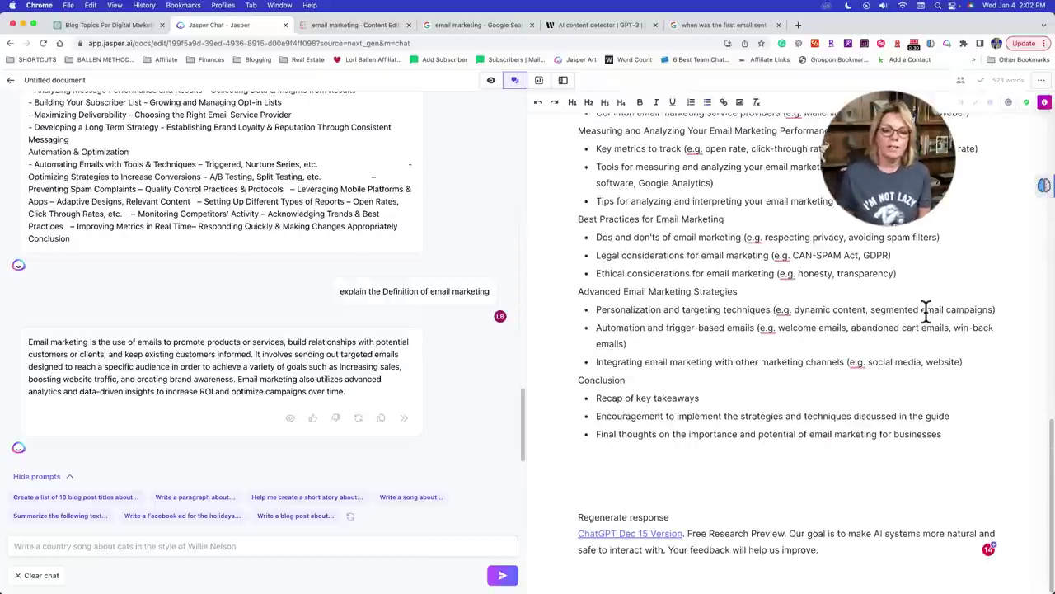
pyautogui.scroll(15, 926, 310)
pyautogui.scroll(-3, 926, 310)
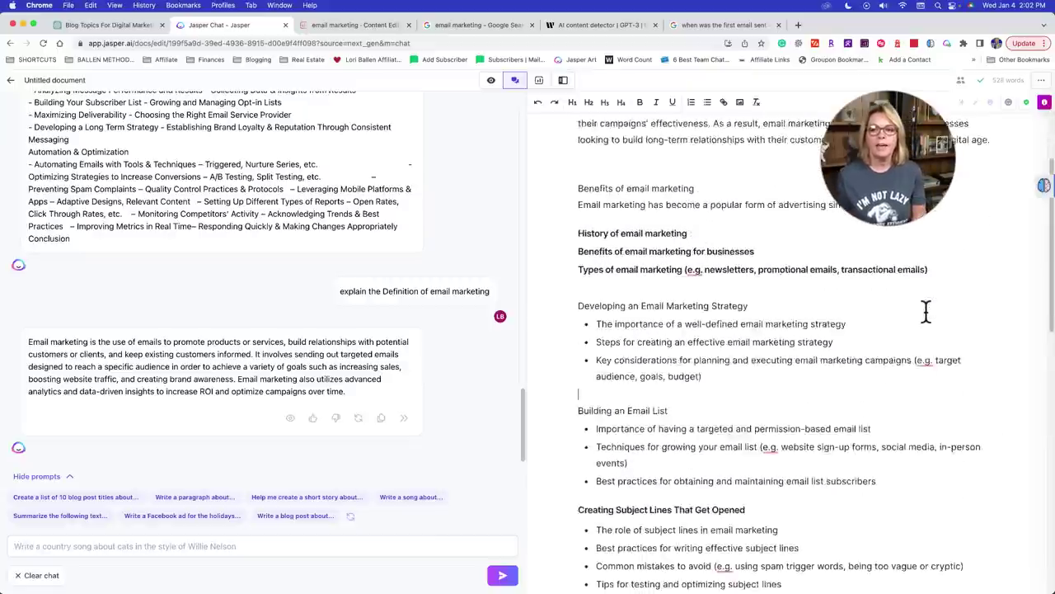
pyautogui.scroll(-5, 926, 310)
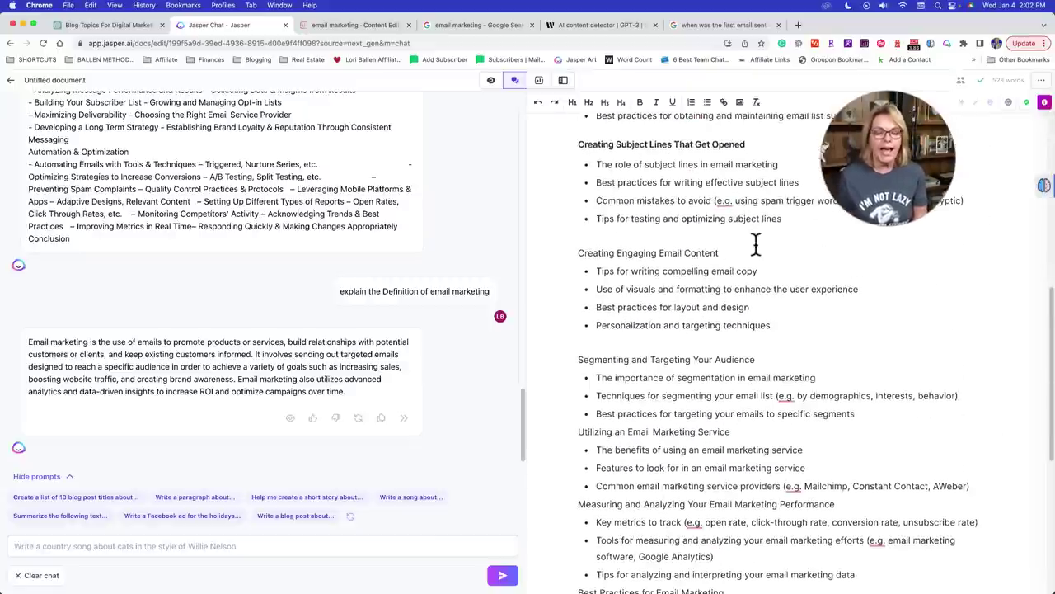
pyautogui.scroll(-5, 756, 244)
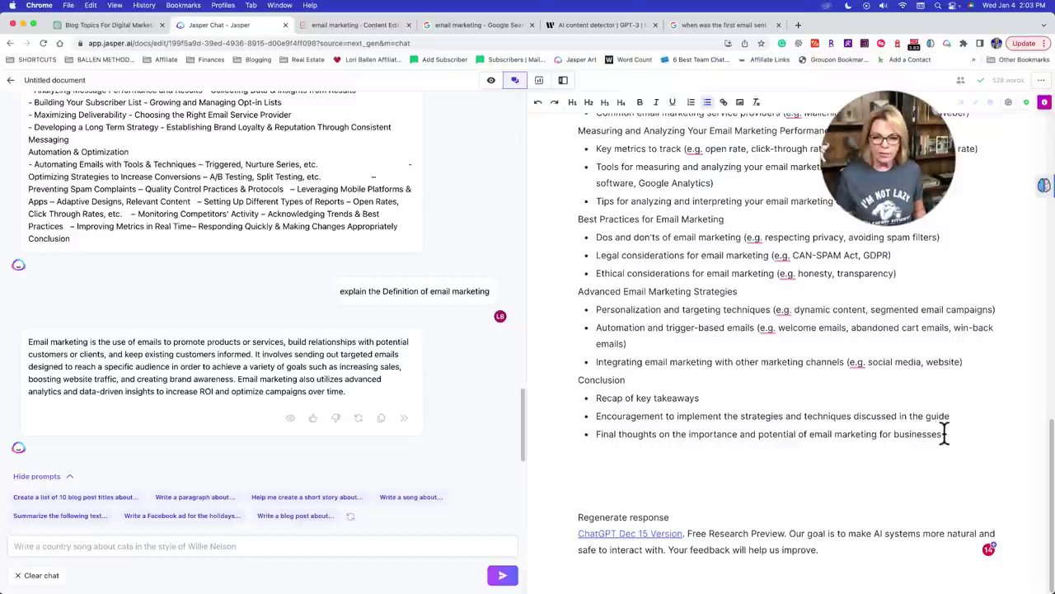
pyautogui.moveTo(942, 434); pyautogui.dragTo(583, 54)
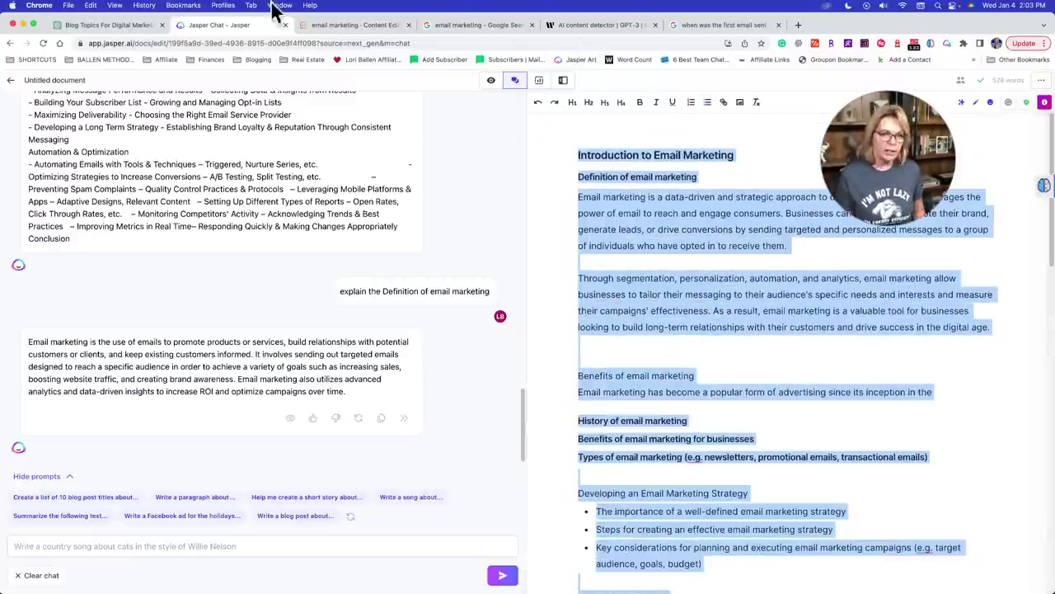
# - Switch to Surfer's Content Editor and replace everything below the "Email marketing" title with the article copied from Jasper
pyautogui.click(353, 23)
pyautogui.scroll(10, 367, 277)
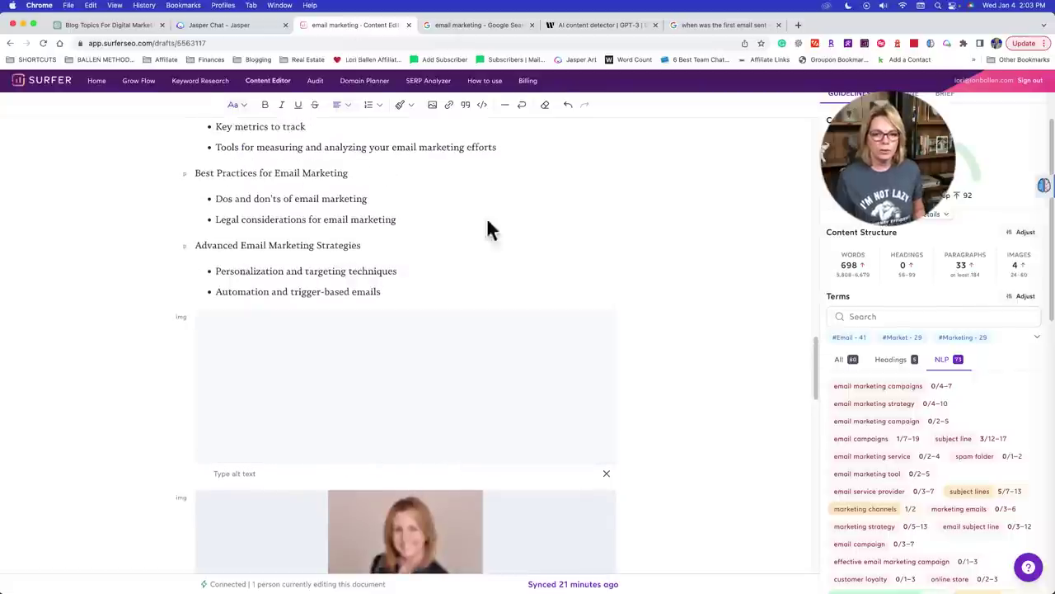
pyautogui.scroll(2, 191, 218)
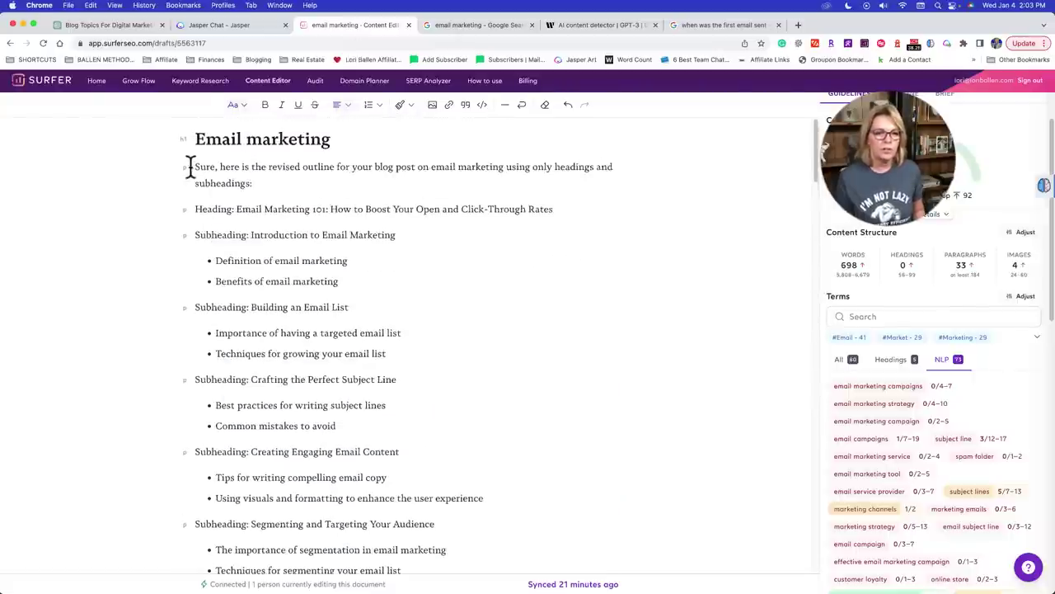
pyautogui.moveTo(203, 175); pyautogui.dragTo(432, 587)
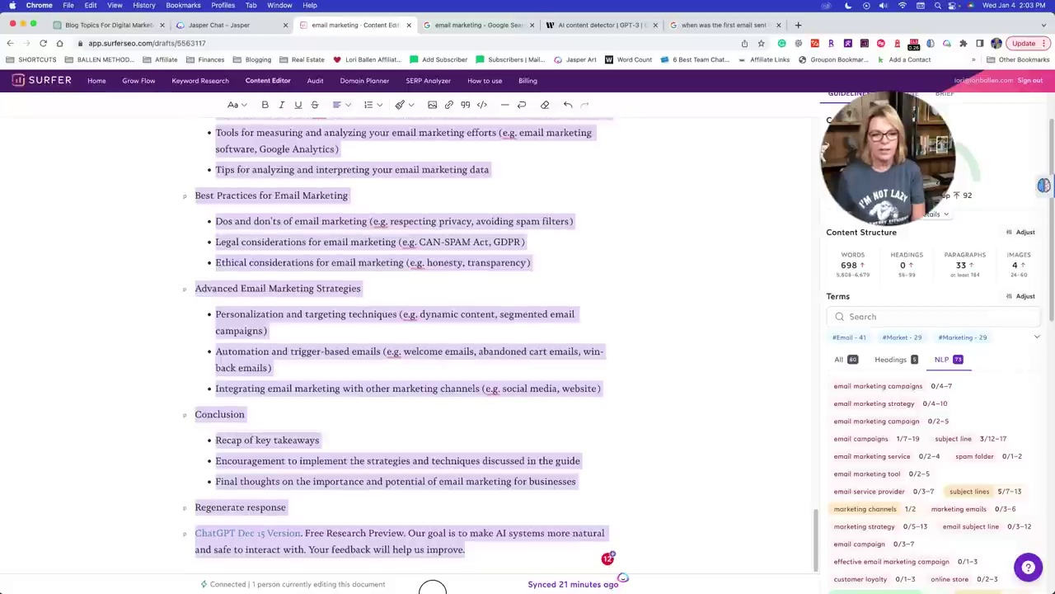
pyautogui.press('BackSpace')
pyautogui.press('cmd+z')
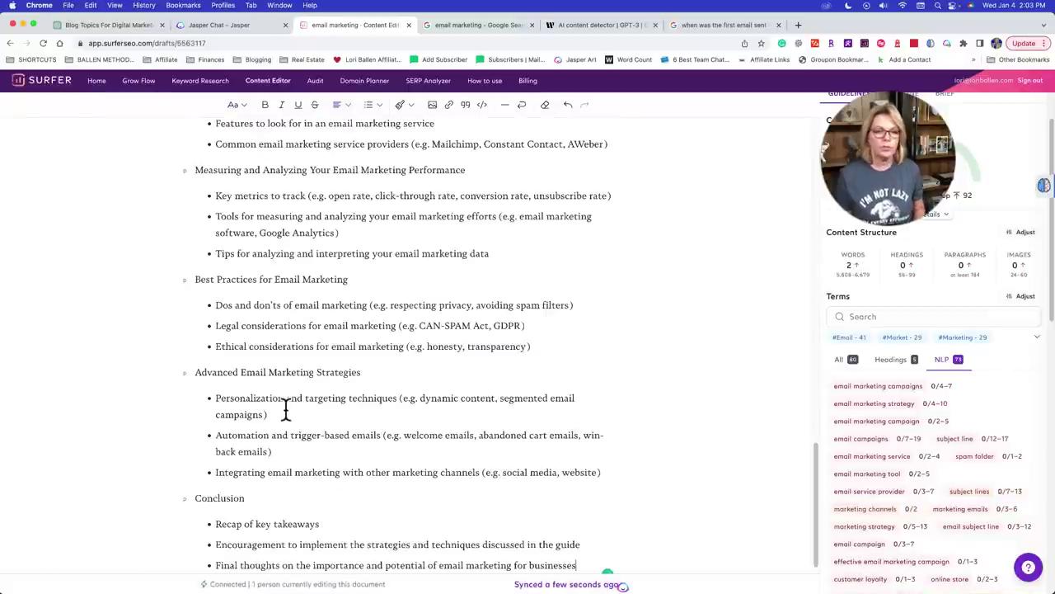
# - Remove the blank lines above "Developing an Email Marketing Strategy" and "Building an Email List"
pyautogui.scroll(15, 285, 407)
pyautogui.scroll(1, 290, 411)
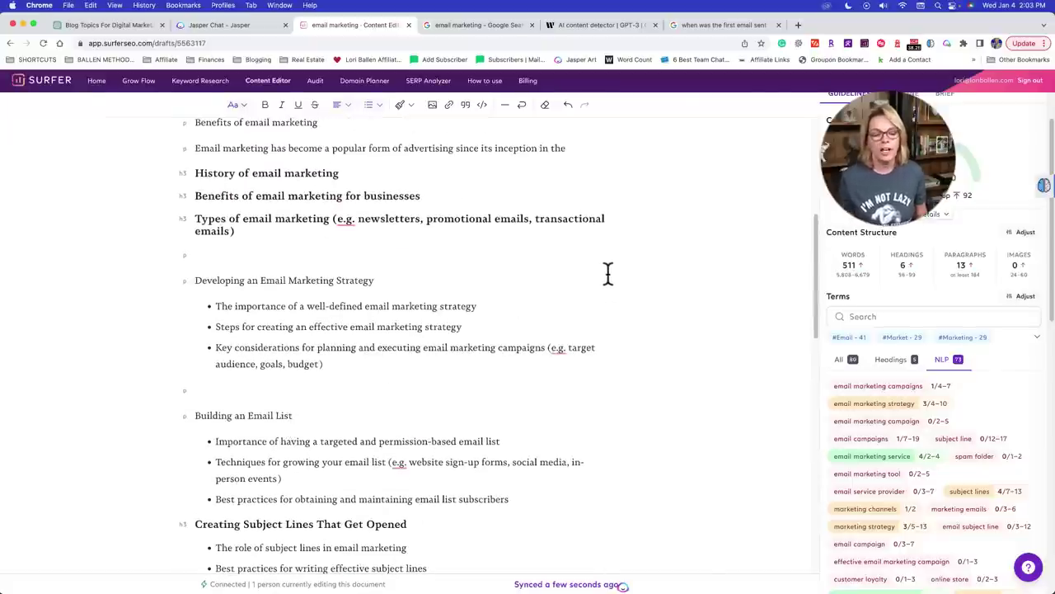
pyautogui.click(297, 252)
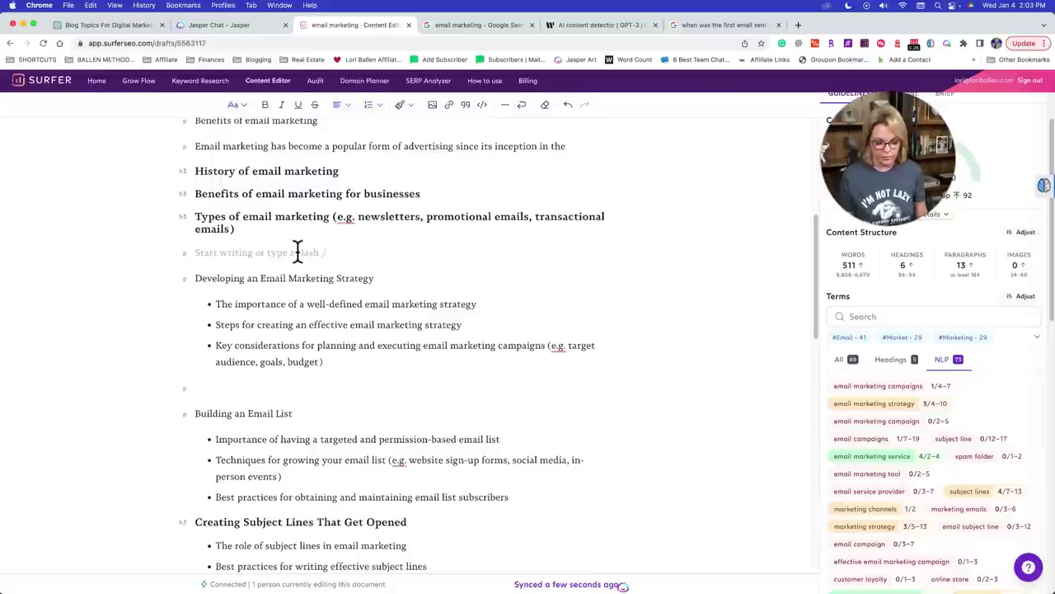
pyautogui.press('Delete')
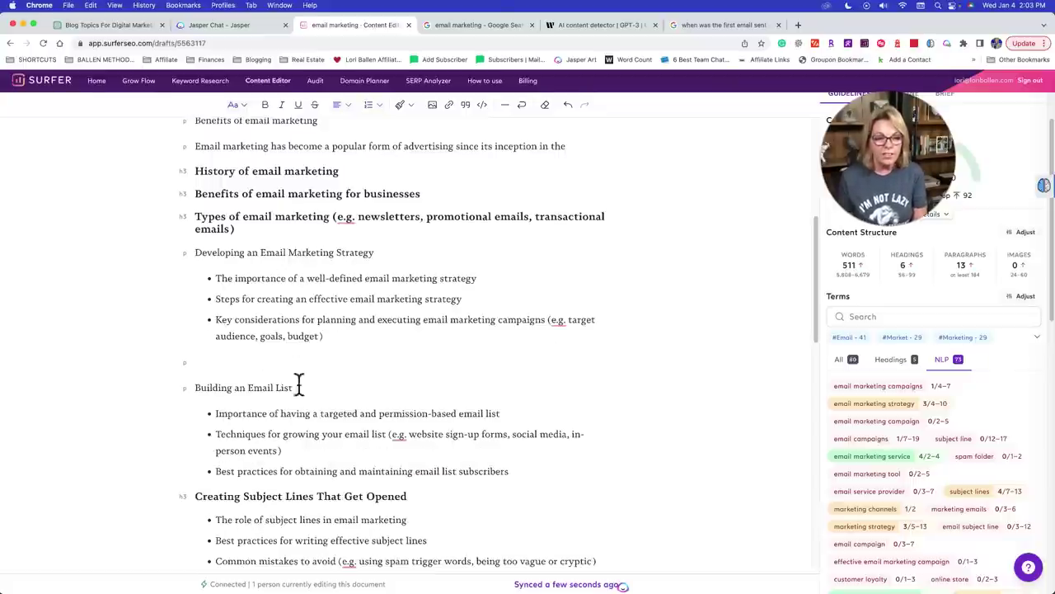
pyautogui.click(290, 363)
pyautogui.press('Delete')
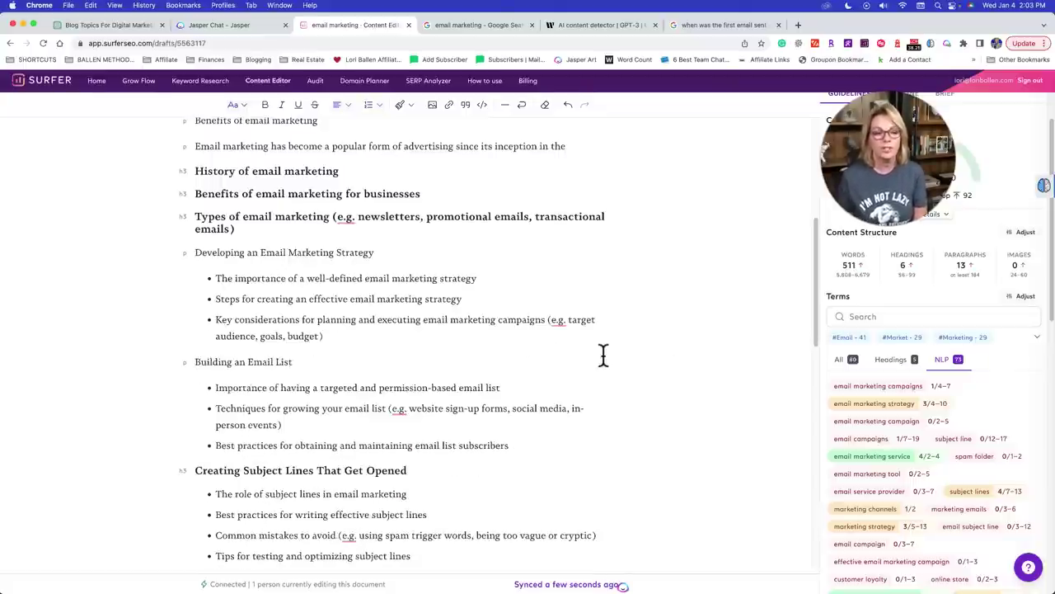
# - Remove the blank lines above "Segmenting and Targeting Your Audience" and "Creating Engaging Email Content"
pyautogui.scroll(-5, 603, 355)
pyautogui.click(258, 344)
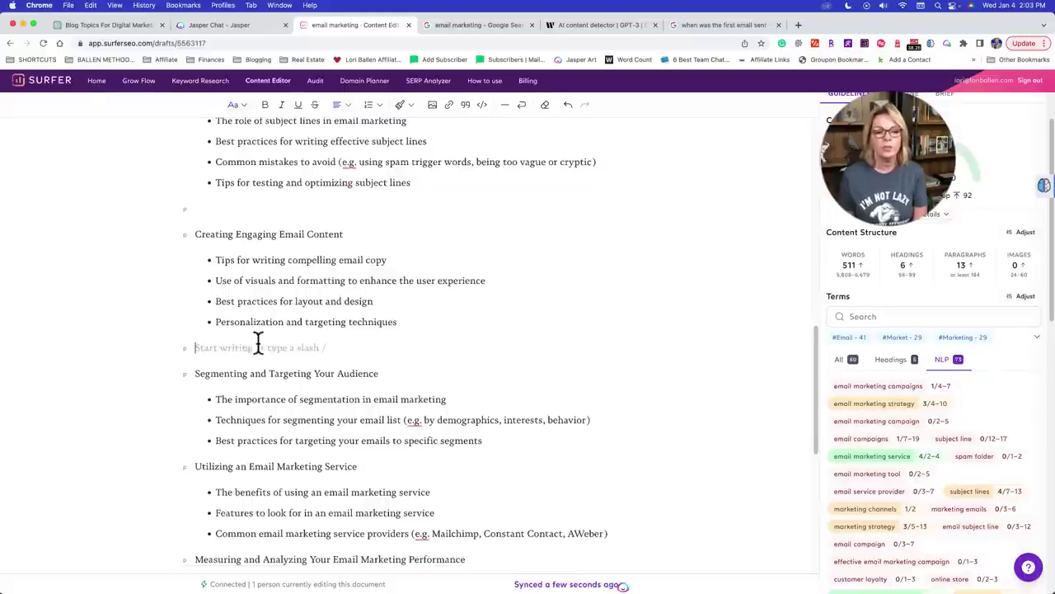
pyautogui.press('Delete')
pyautogui.click(236, 209)
pyautogui.press('Delete')
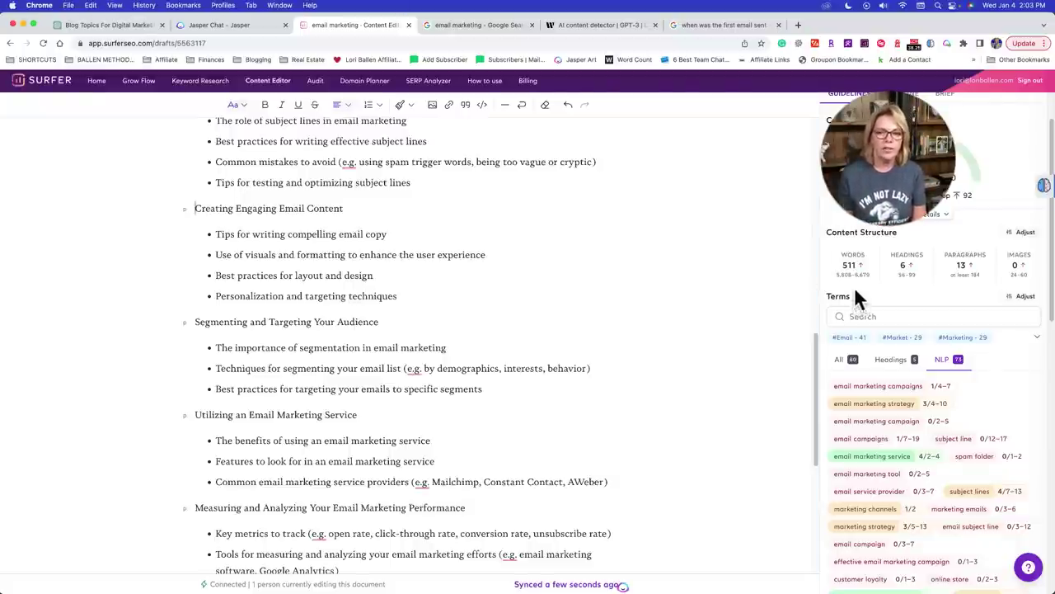
# - Review the content structure targets and content score, and look through the article from its later sections up to the title
pyautogui.moveTo(841, 279)
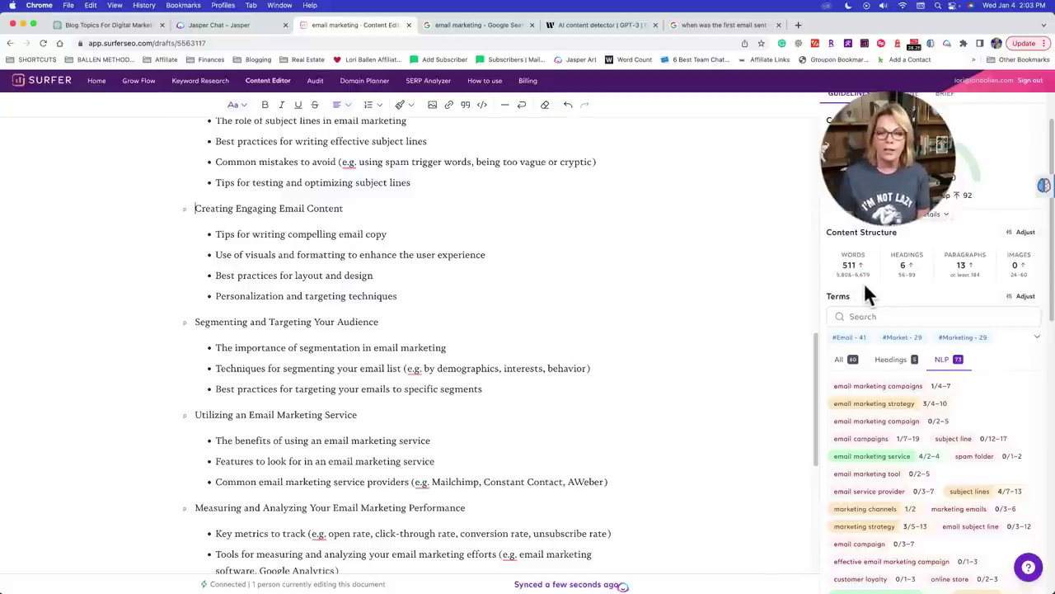
pyautogui.scroll(2, 865, 284)
pyautogui.scroll(3, 402, 249)
pyautogui.scroll(1, 401, 249)
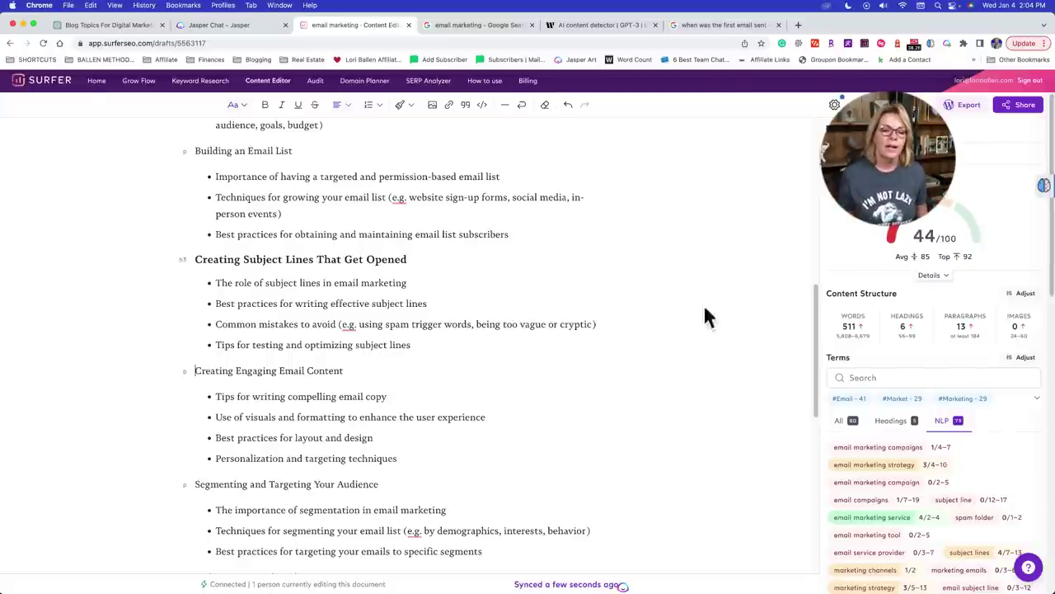
pyautogui.scroll(-10, 566, 316)
pyautogui.scroll(10, 567, 317)
pyautogui.scroll(8, 568, 316)
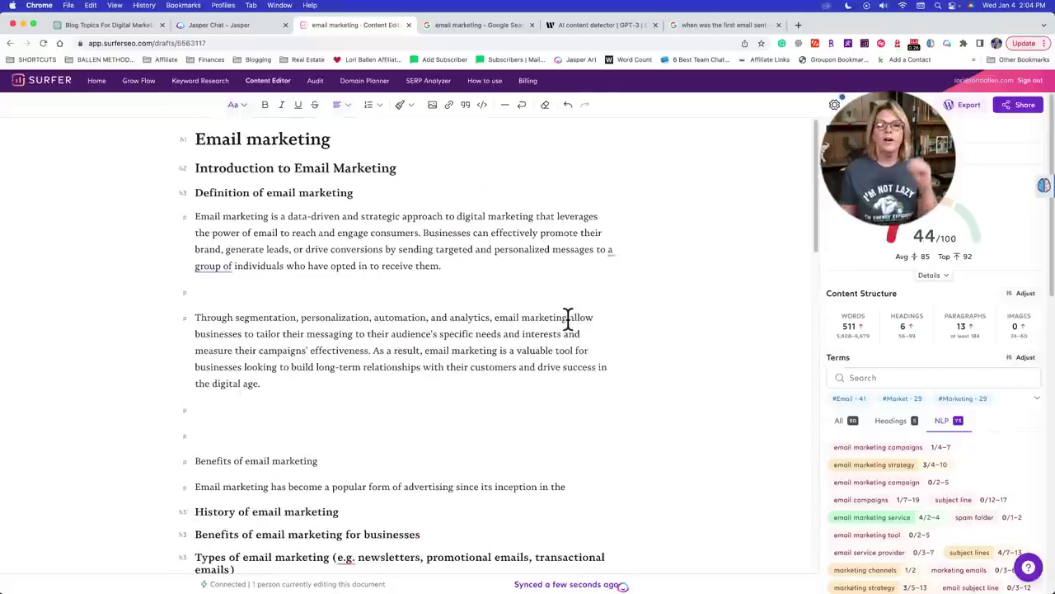